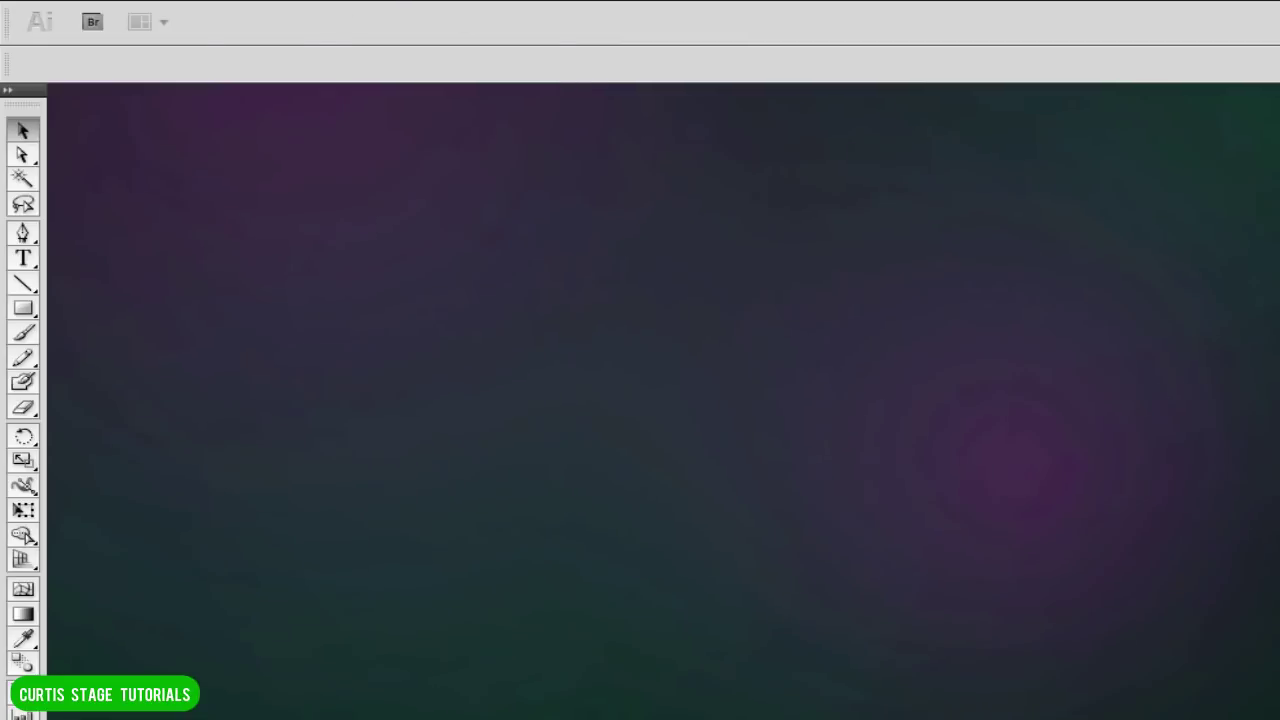
- Create a new 6 by 6 inch document with the color mode set to RGB
{"action": "left_click", "coordinate": [383, 17]}
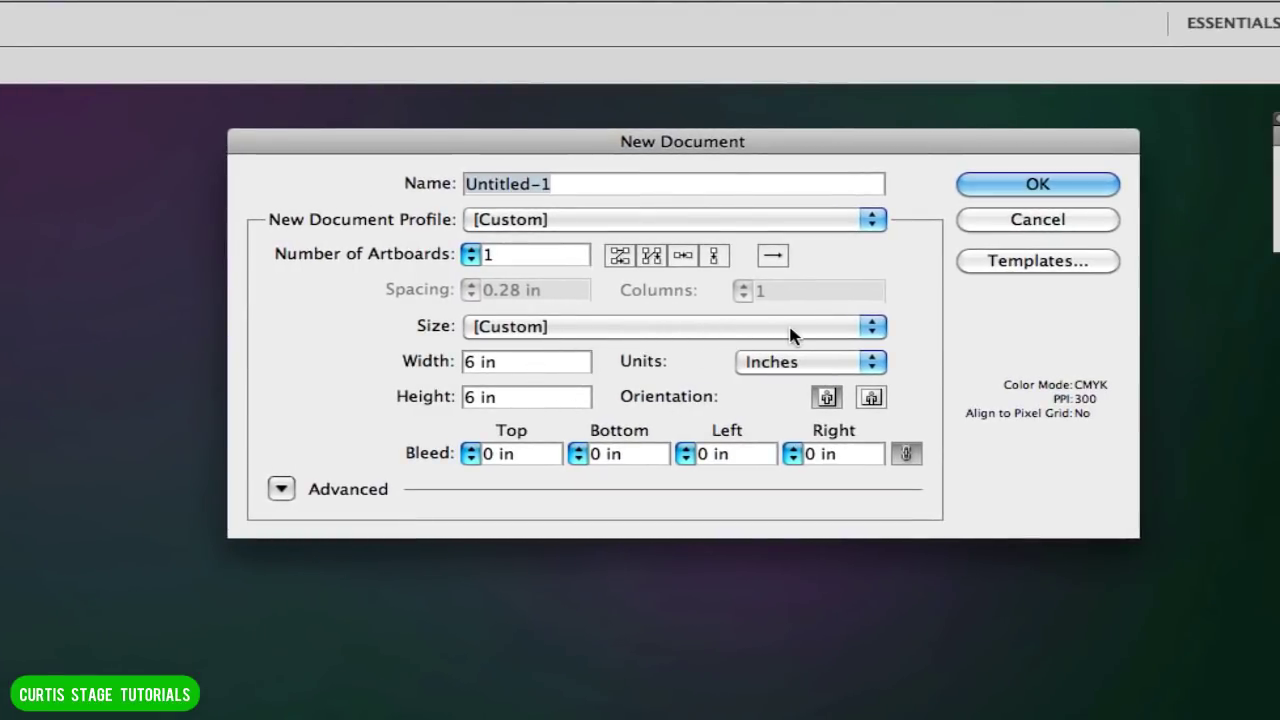
{"action": "left_click", "coordinate": [281, 488]}
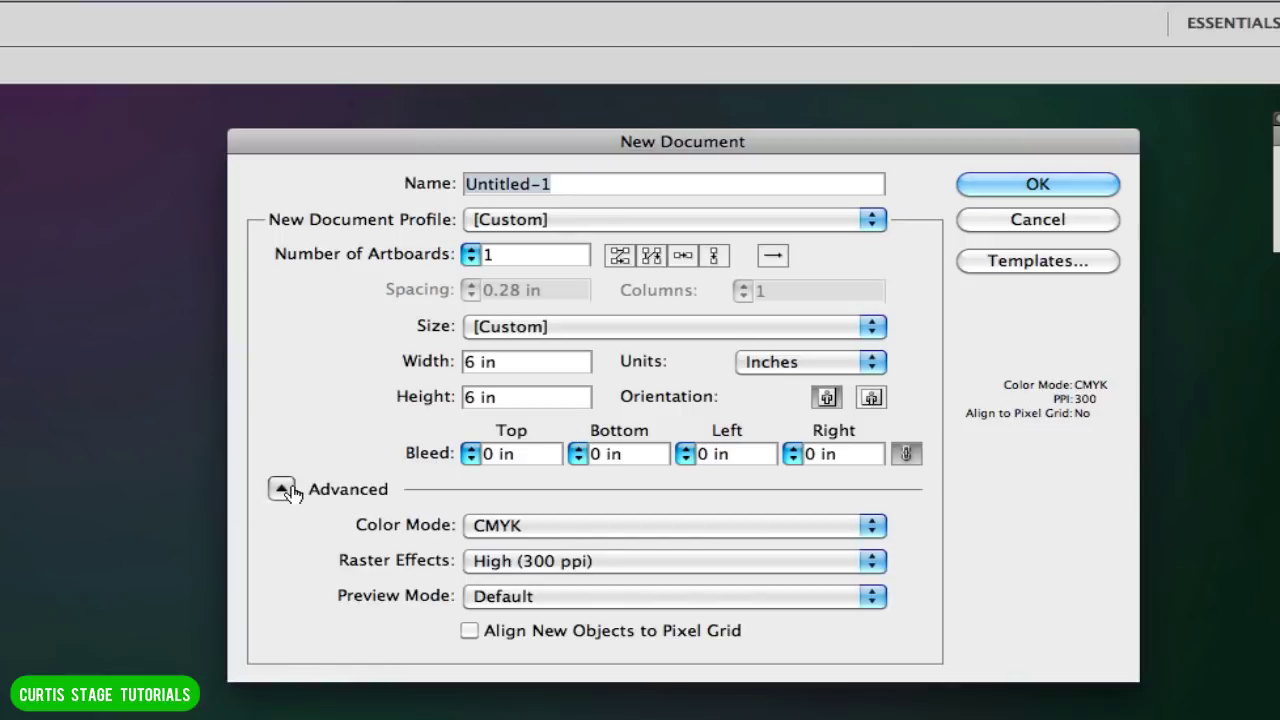
{"action": "left_click", "coordinate": [520, 525]}
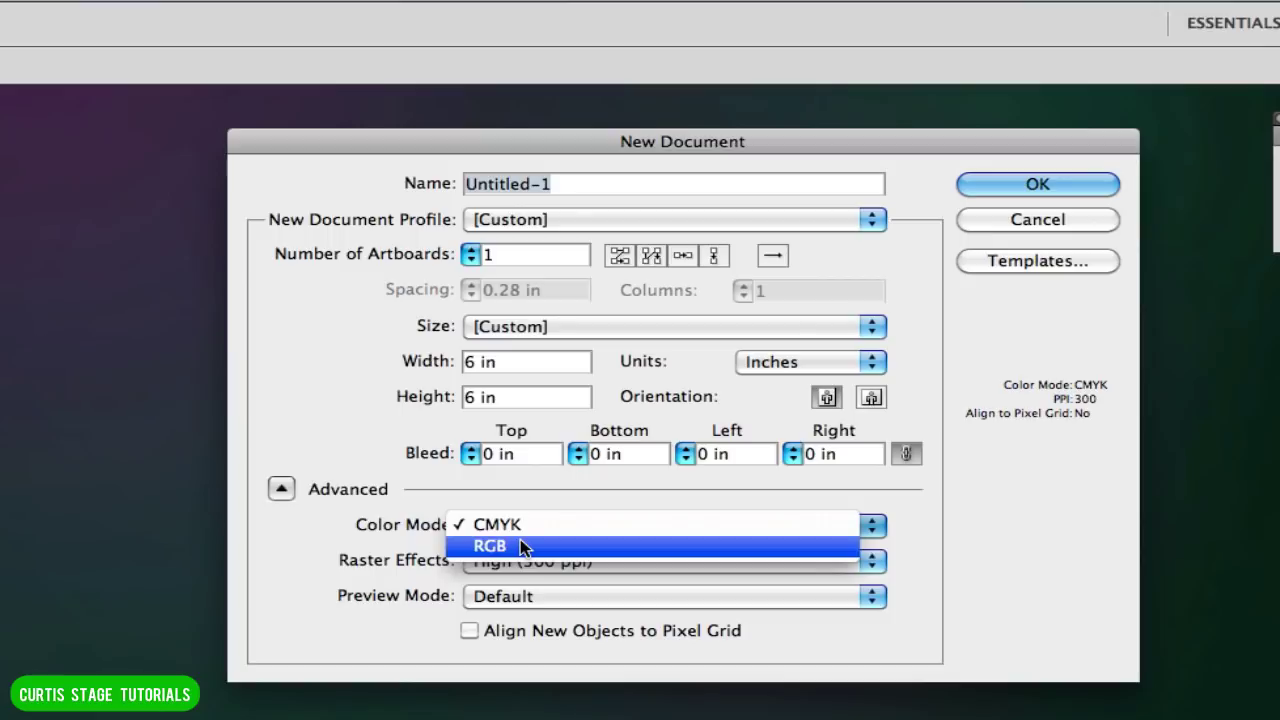
{"action": "left_click", "coordinate": [520, 544]}
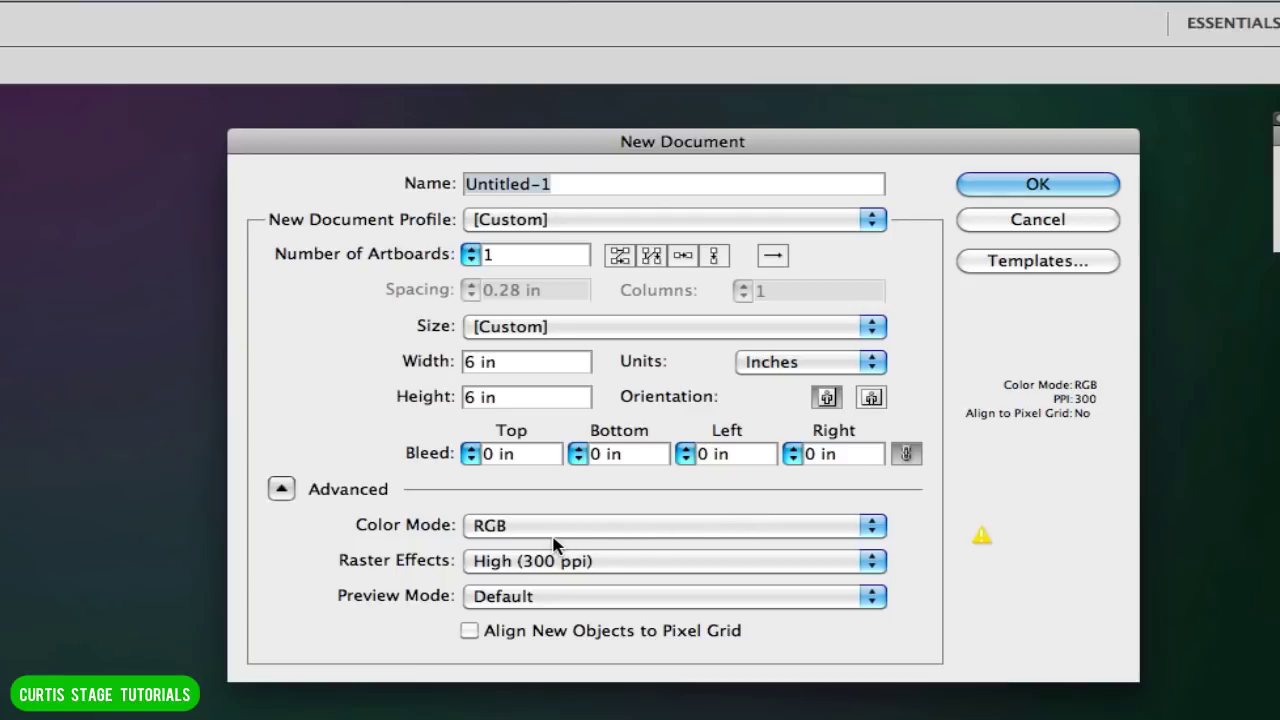
{"action": "left_click", "coordinate": [1016, 184]}
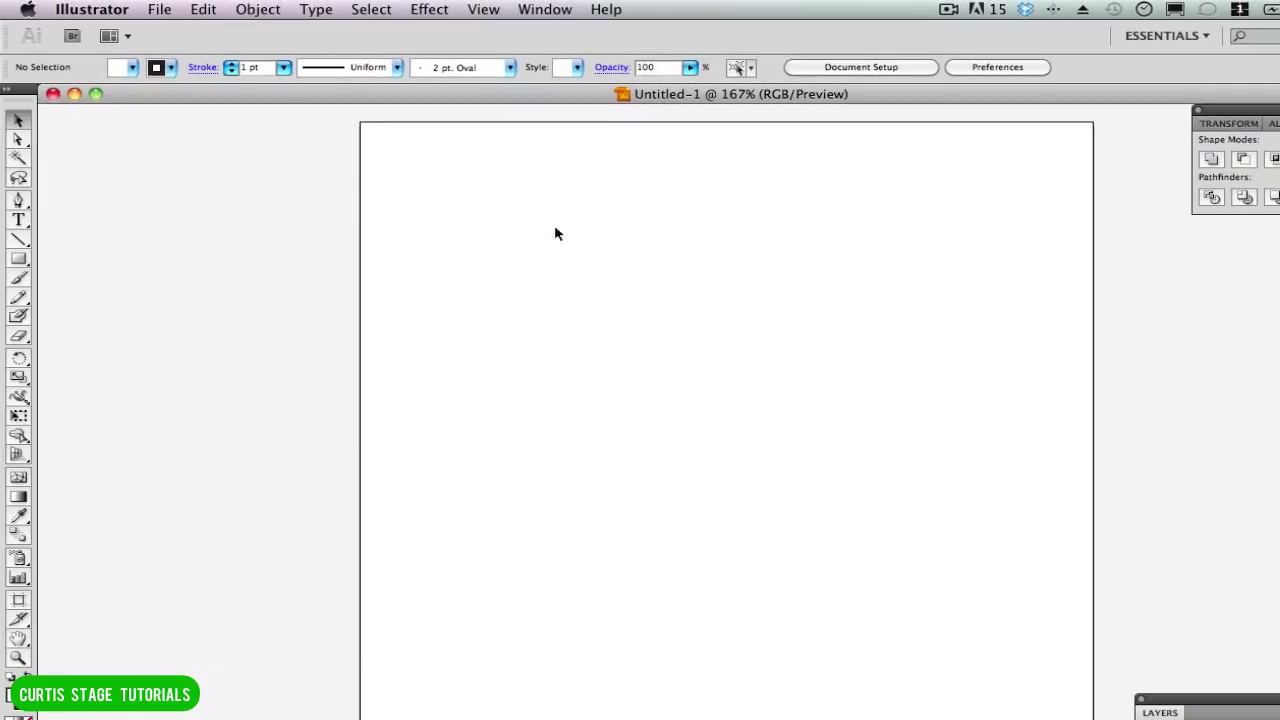
- Choose the Ellipse tool and set the fill color to none
{"action": "left_click", "coordinate": [21, 259]}
{"action": "left_click", "coordinate": [57, 425]}
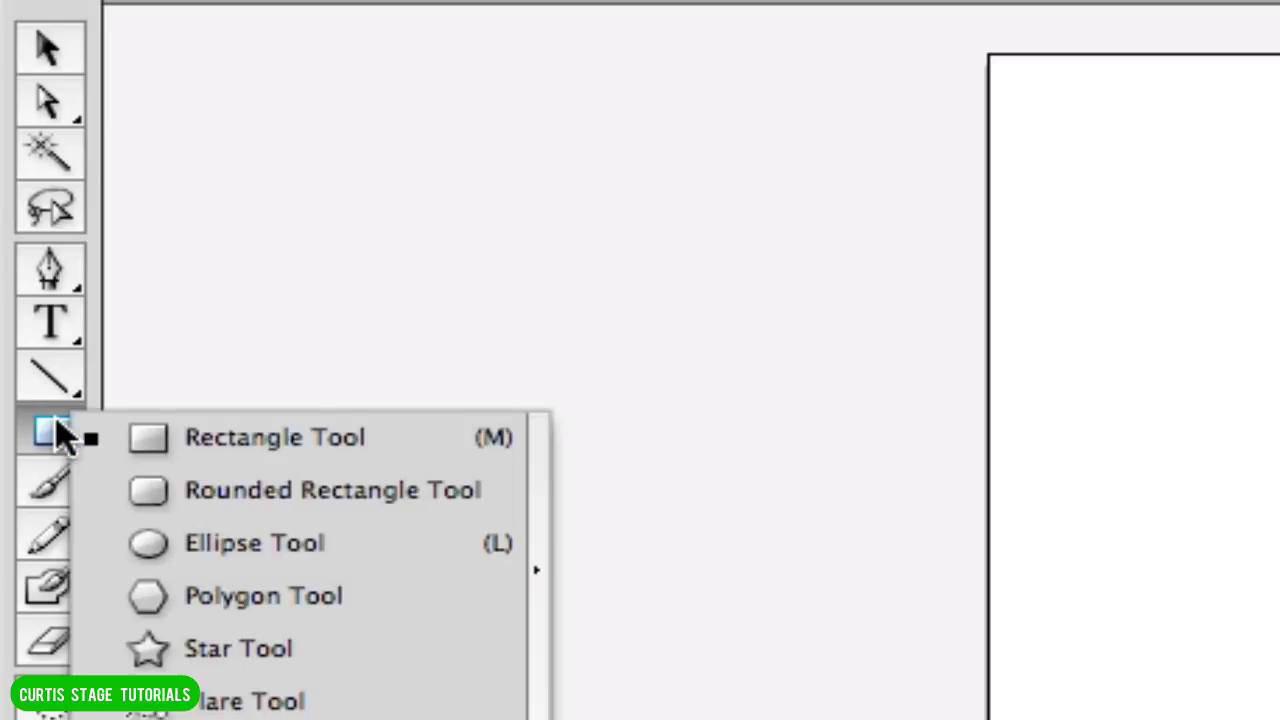
{"action": "left_click", "coordinate": [252, 545]}
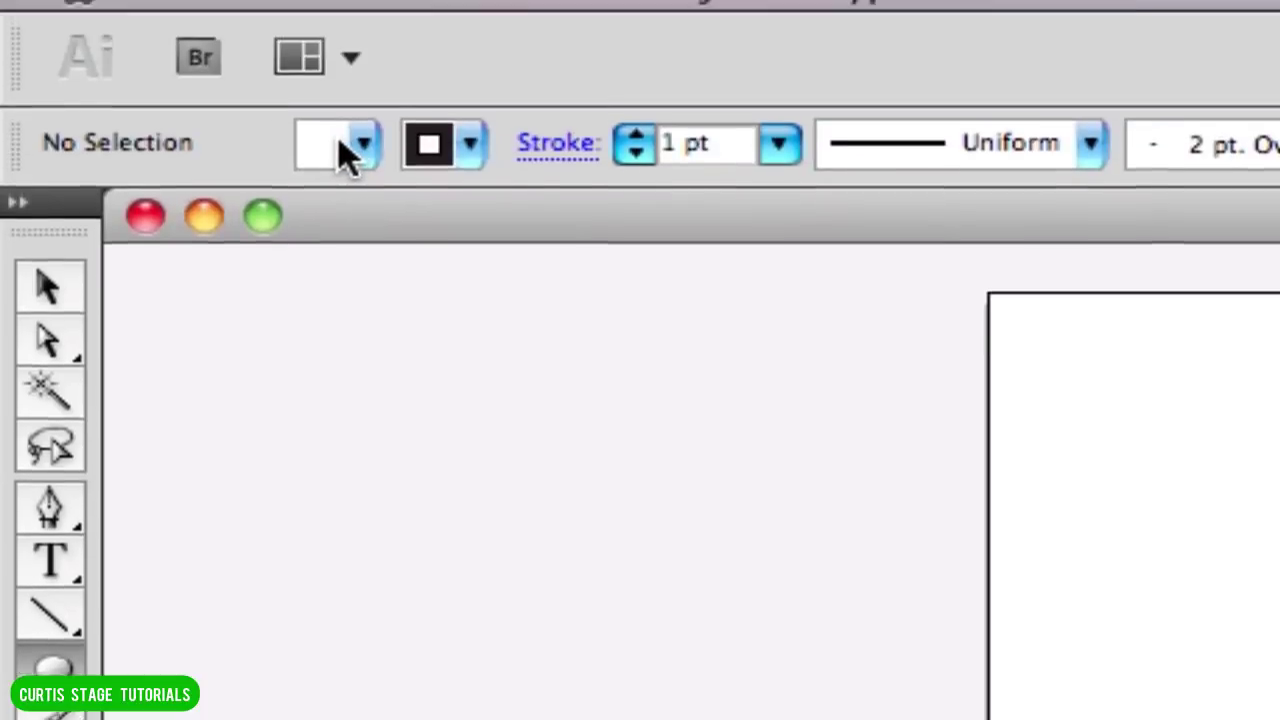
{"action": "left_click", "coordinate": [360, 183]}
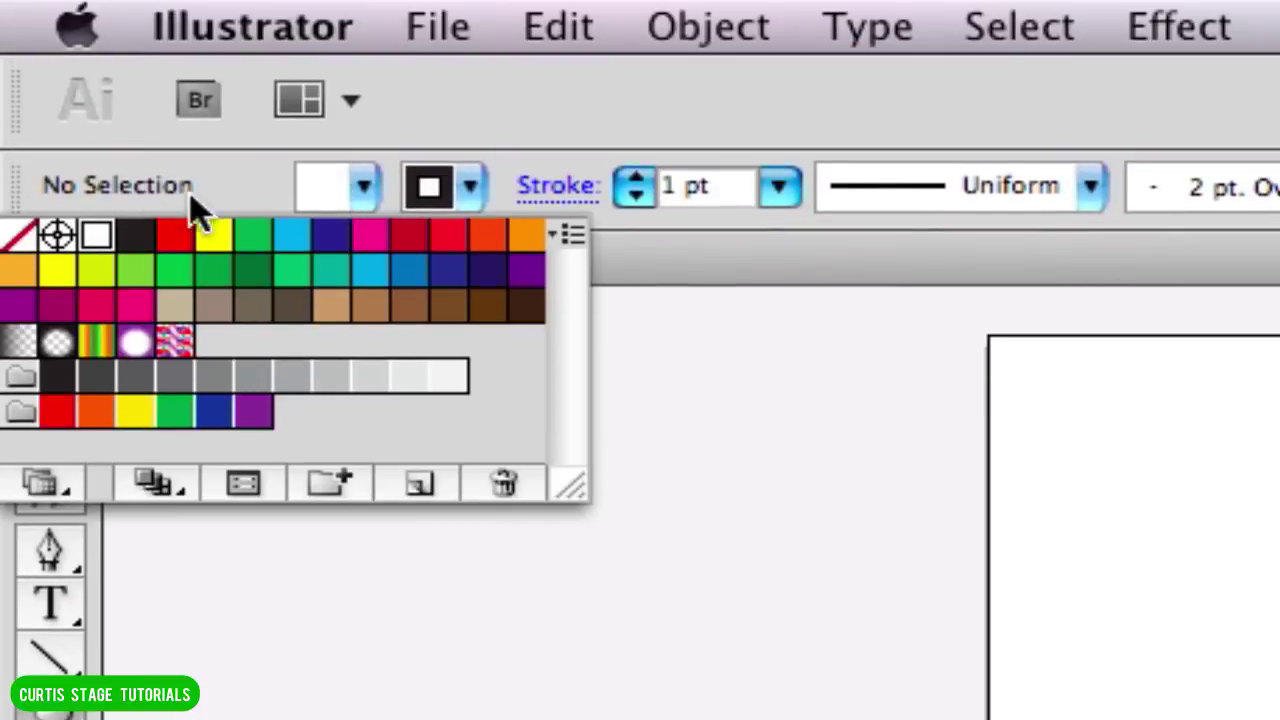
{"action": "left_click", "coordinate": [20, 230]}
{"action": "left_click", "coordinate": [325, 198]}
{"action": "left_click", "coordinate": [18, 234]}
- Set the brush definition for the stroke to 5 pt. Oval
{"action": "left_click", "coordinate": [435, 195]}
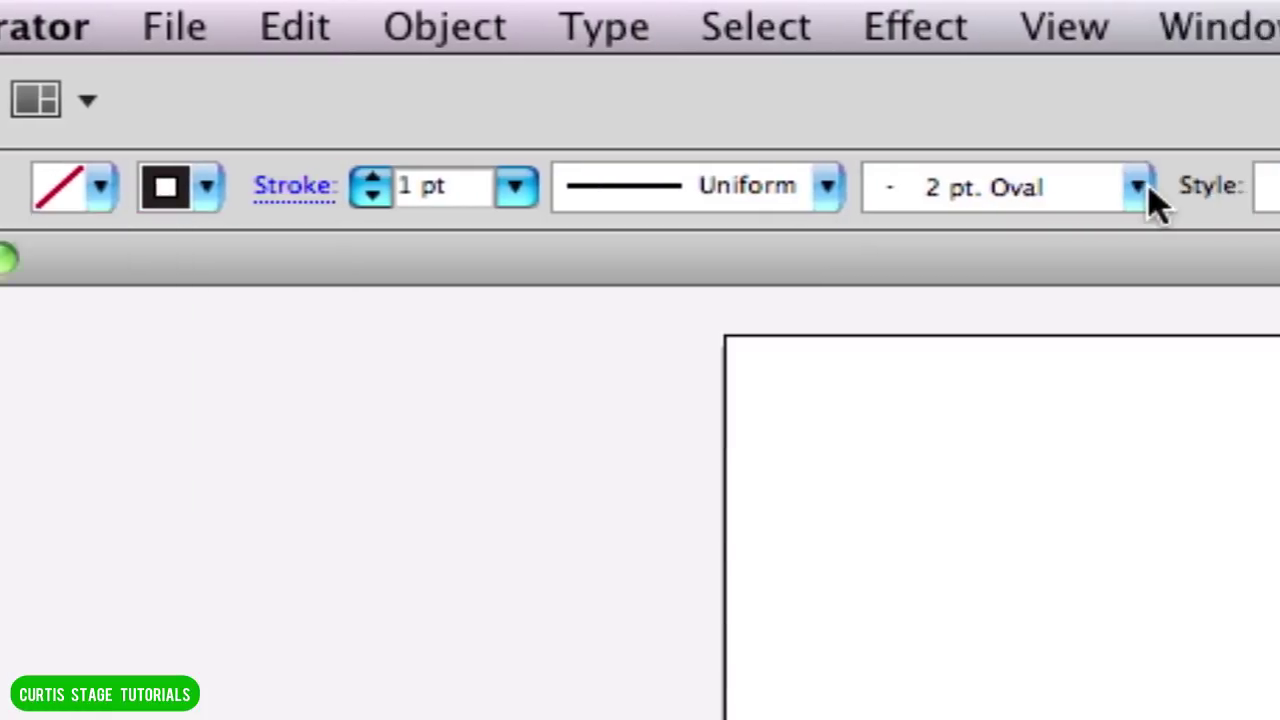
{"action": "left_click", "coordinate": [978, 186]}
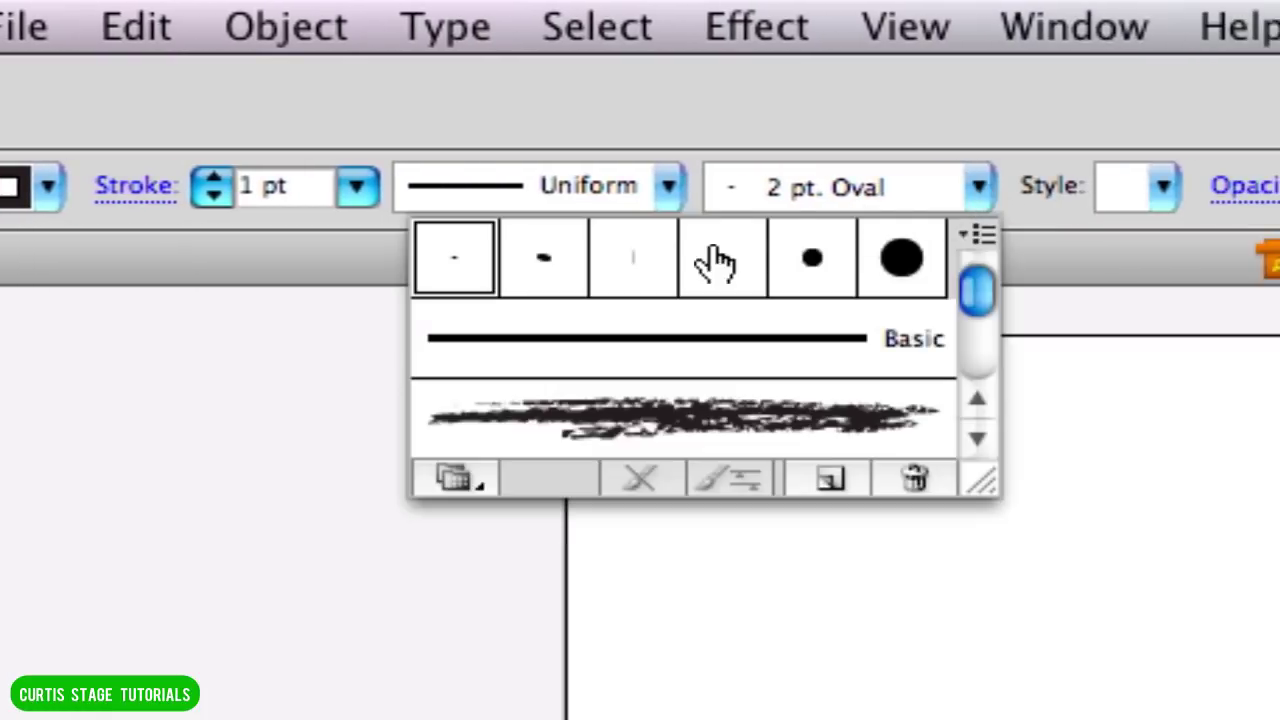
{"action": "left_click", "coordinate": [547, 268]}
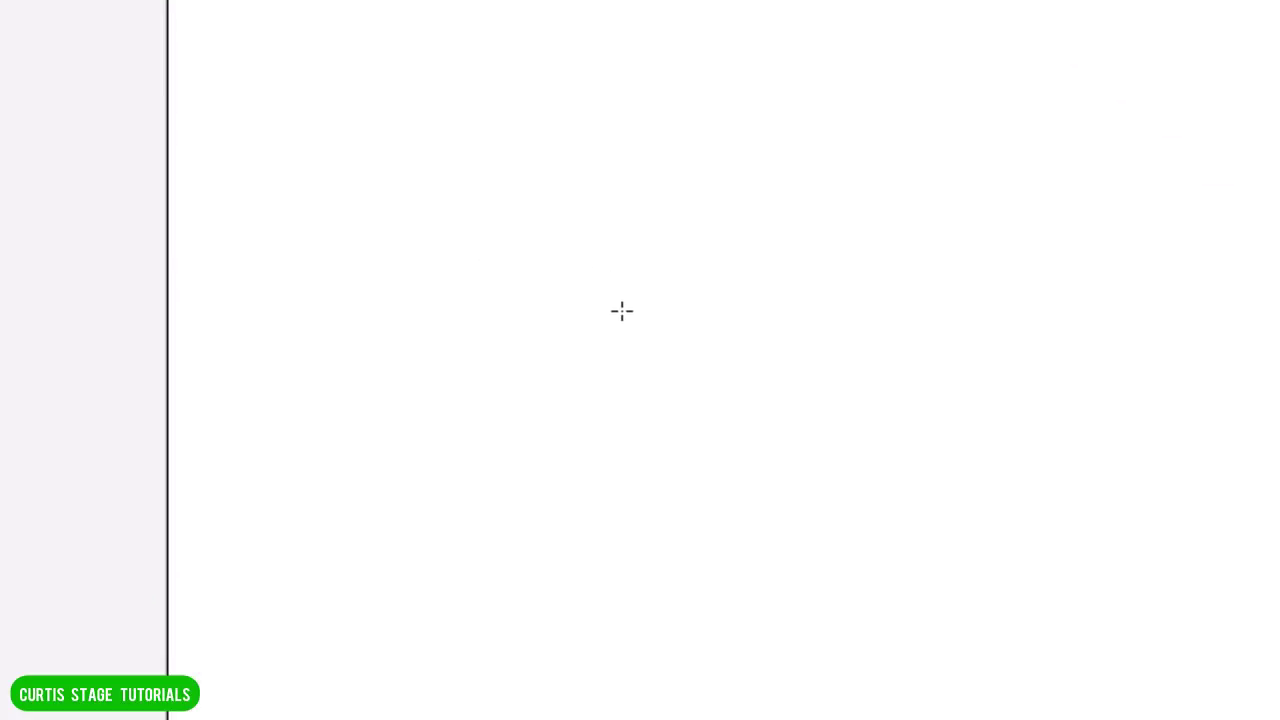
- Draw a large ellipse about 3.83 in wide in the middle of the artboard and set its stroke weight to 5 pt
{"action": "left_click_drag", "start_coordinate": [414, 142], "coordinate": [1181, 719]}
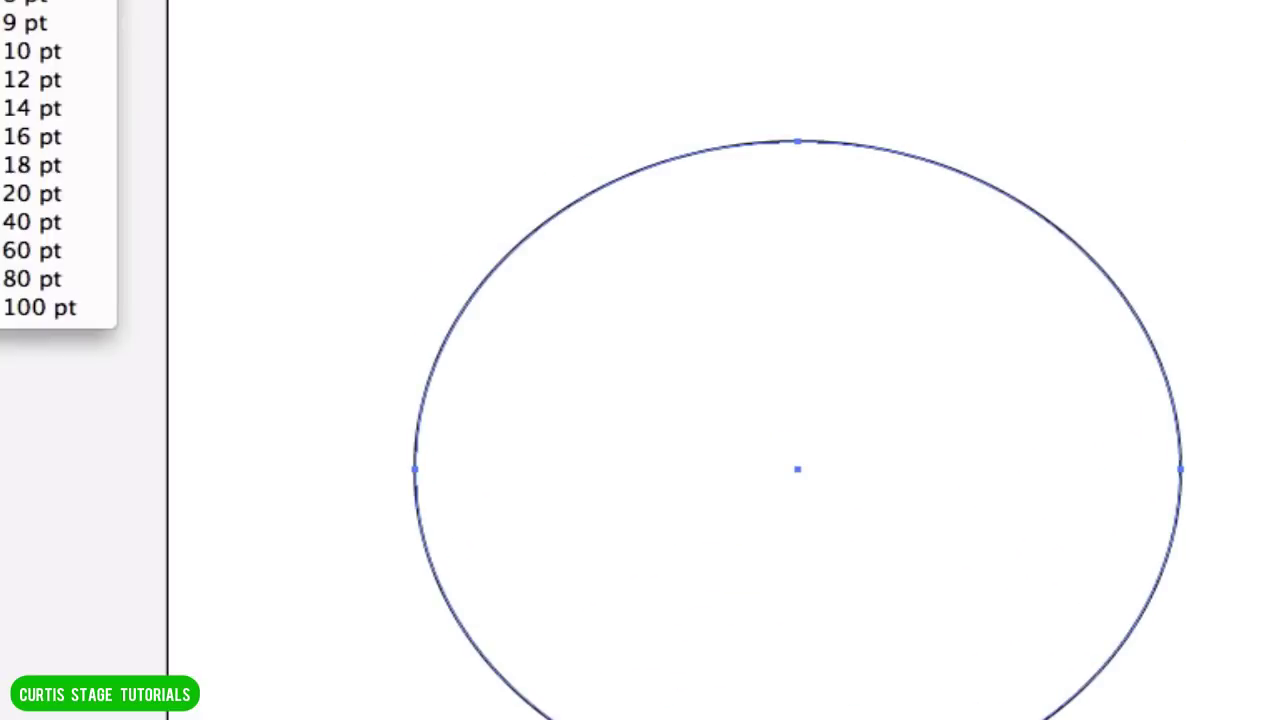
{"action": "key", "text": "Return"}
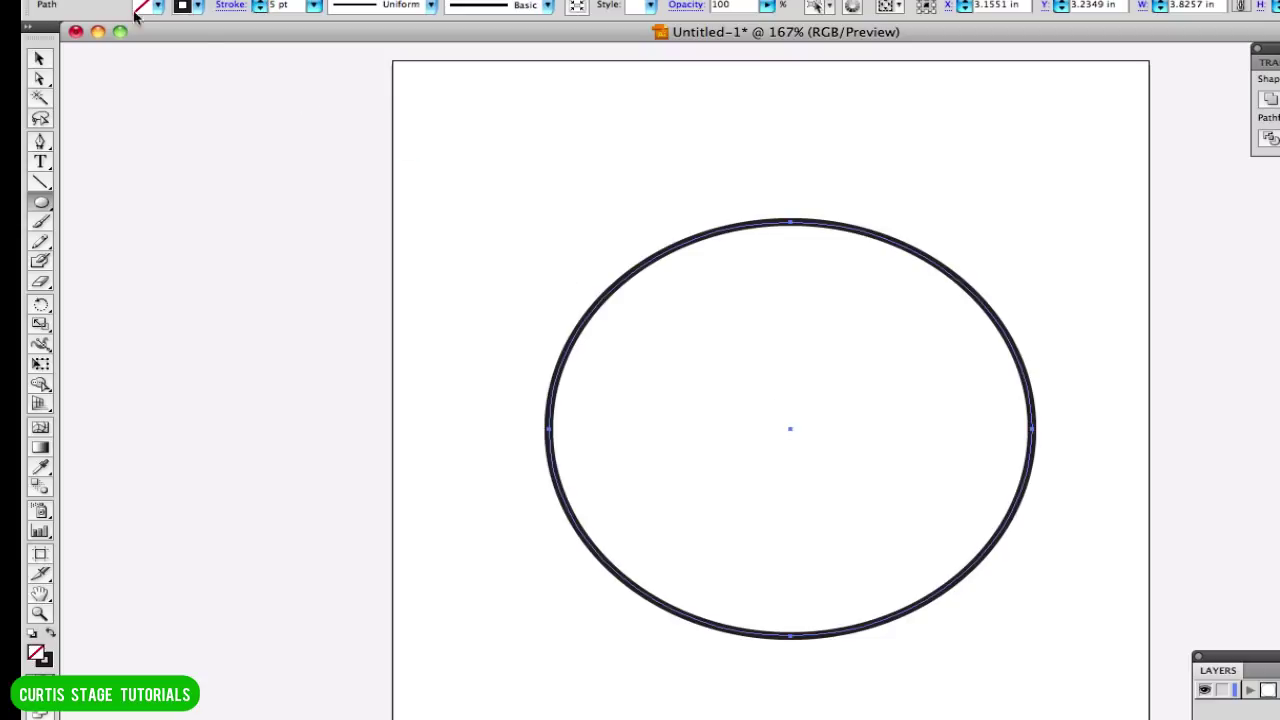
- Raise the top anchor point of the large ellipse with the Direct Selection tool to make the shape taller
{"action": "left_click", "coordinate": [40, 79]}
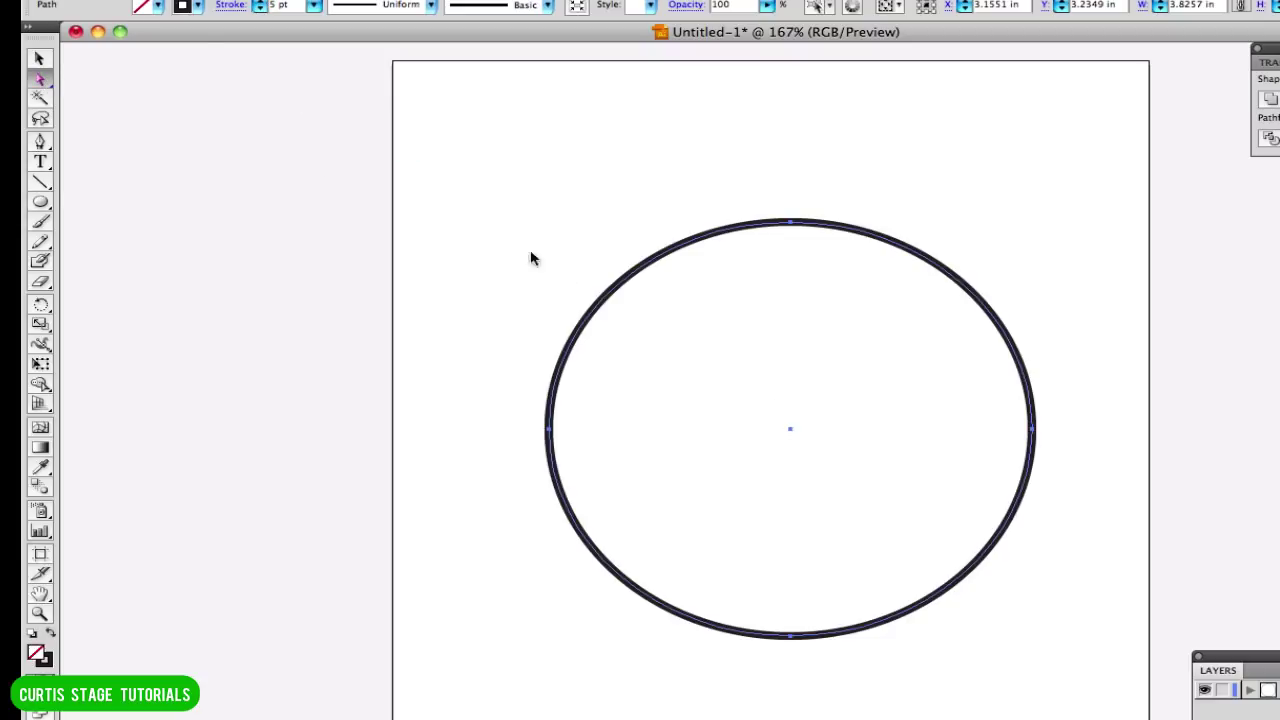
{"action": "left_click", "coordinate": [792, 228]}
{"action": "left_click_drag", "start_coordinate": [792, 228], "coordinate": [793, 198]}
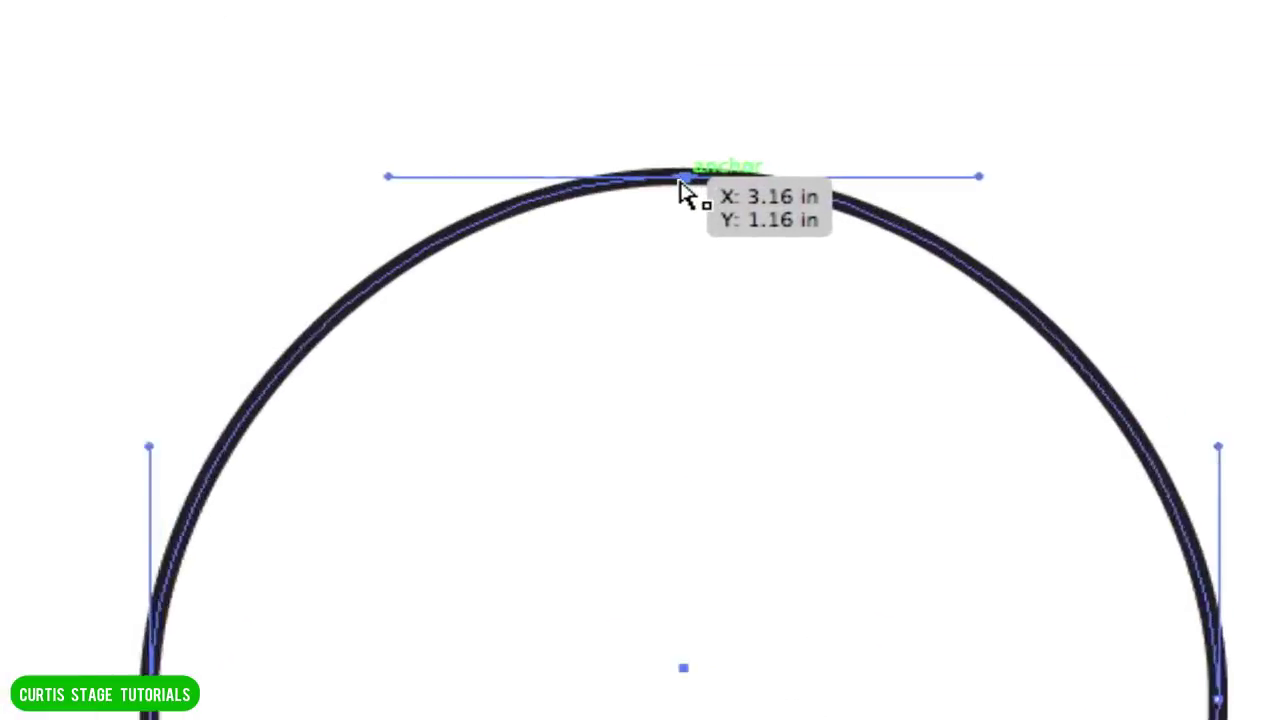
{"action": "mouse_move", "coordinate": [643, 183]}
{"action": "left_mouse_down"}
{"action": "mouse_move", "coordinate": [643, 129]}
{"action": "mouse_move", "coordinate": [643, 171]}
{"action": "left_mouse_up"}
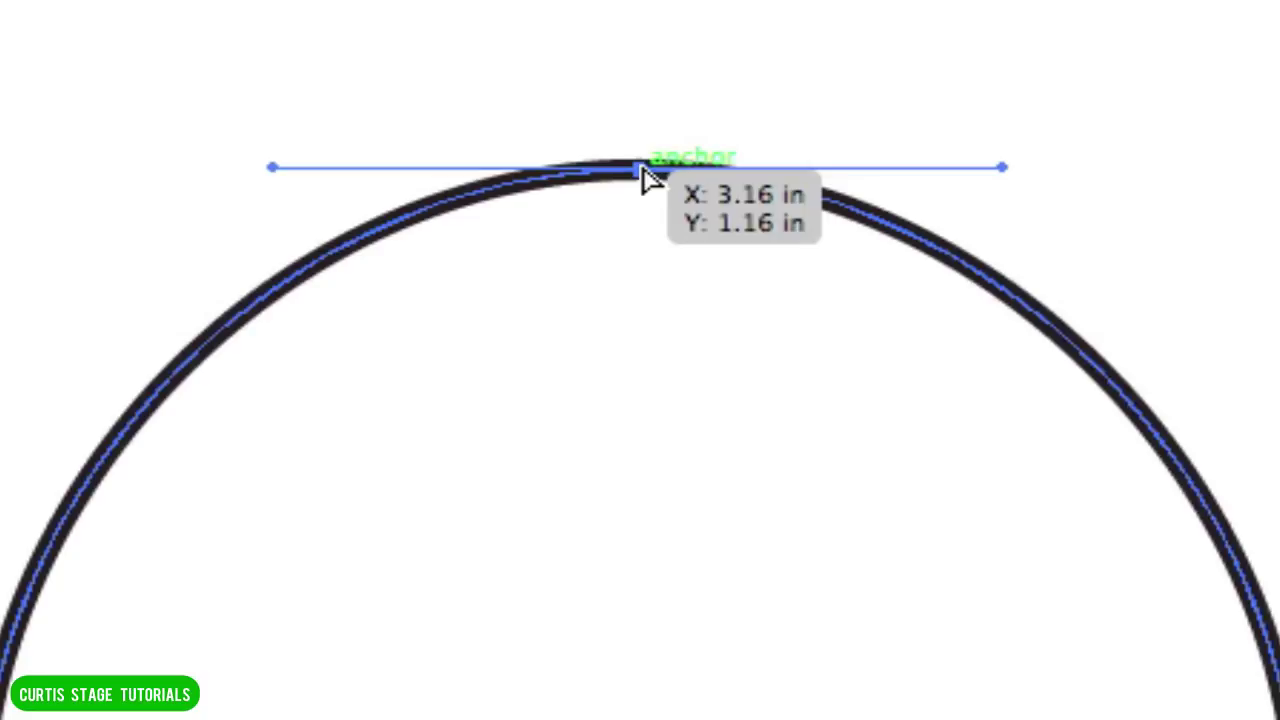
{"action": "left_click", "coordinate": [1121, 170]}
{"action": "left_click", "coordinate": [645, 175]}
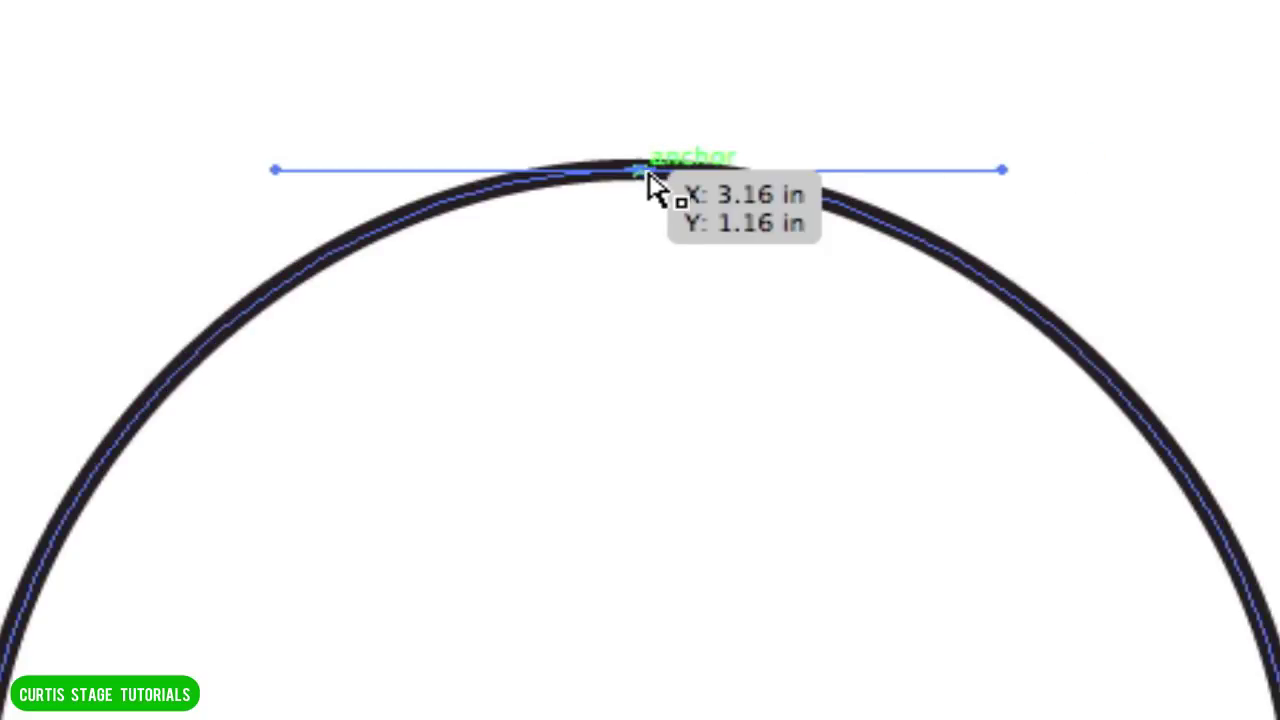
{"action": "left_click_drag", "start_coordinate": [646, 180], "coordinate": [641, 152]}
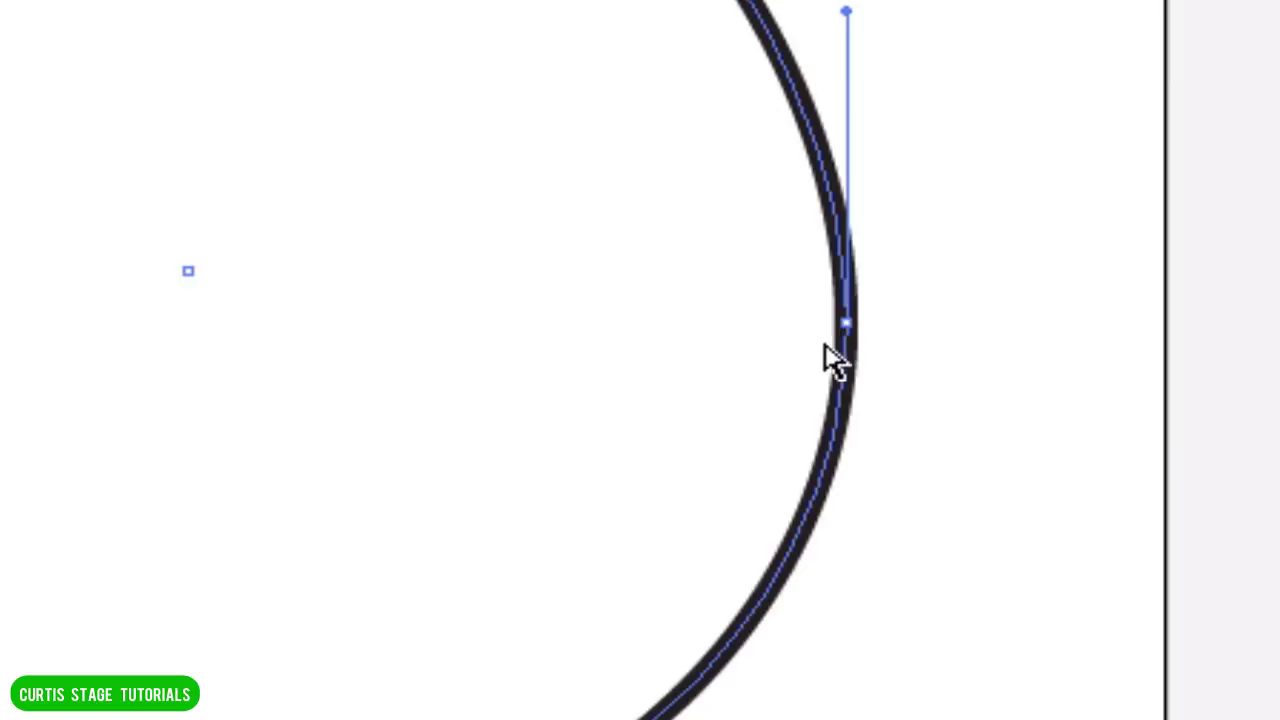
- Move the shape's right anchor point down and outward to about X 5.23 in, Y 3.74 in, and deselect the shape
{"action": "left_click", "coordinate": [847, 324]}
{"action": "left_click_drag", "start_coordinate": [849, 326], "coordinate": [900, 481]}
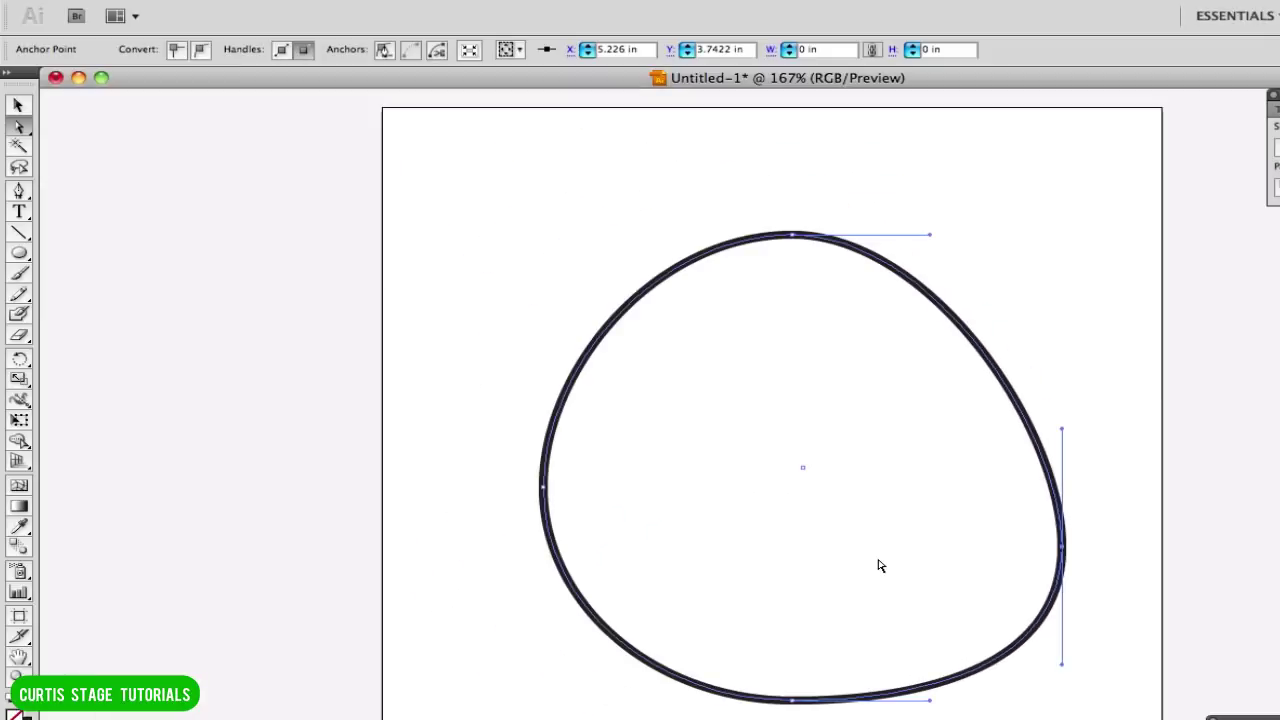
{"action": "left_click", "coordinate": [742, 166]}
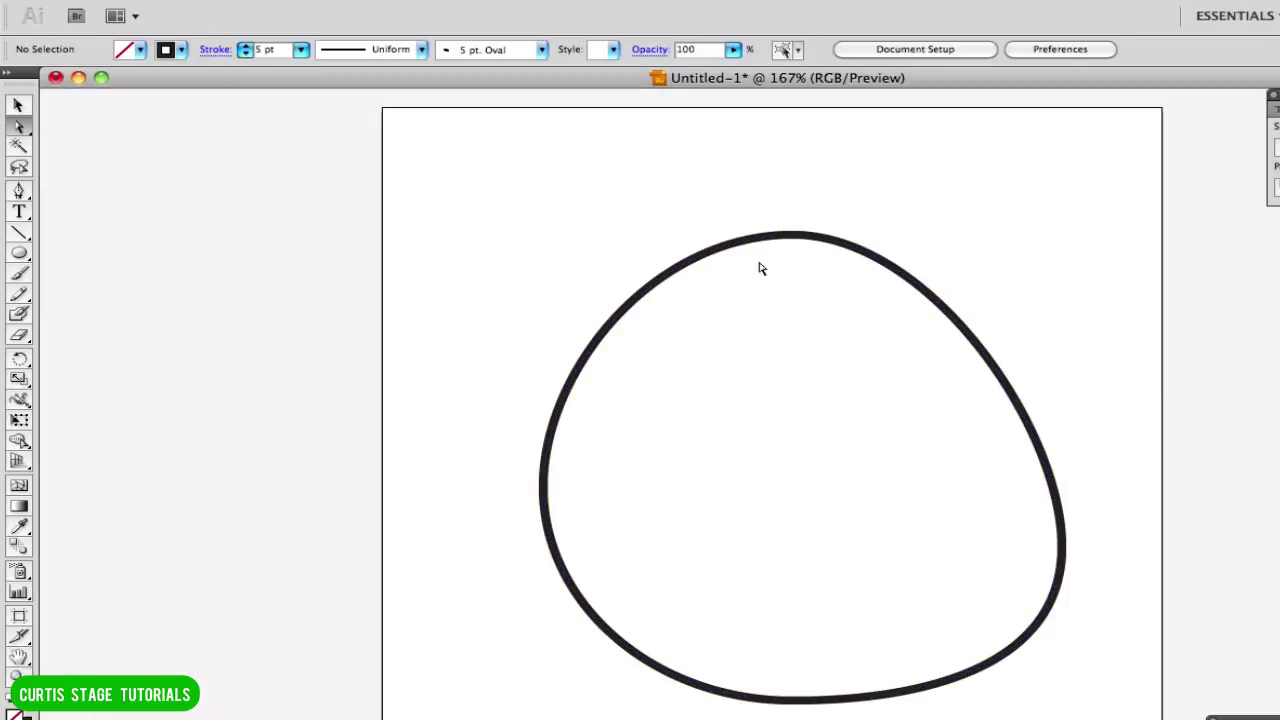
- Draw a small flat ellipse about 1.32 in wide near the artboard's upper-left corner
{"action": "left_click", "coordinate": [19, 252]}
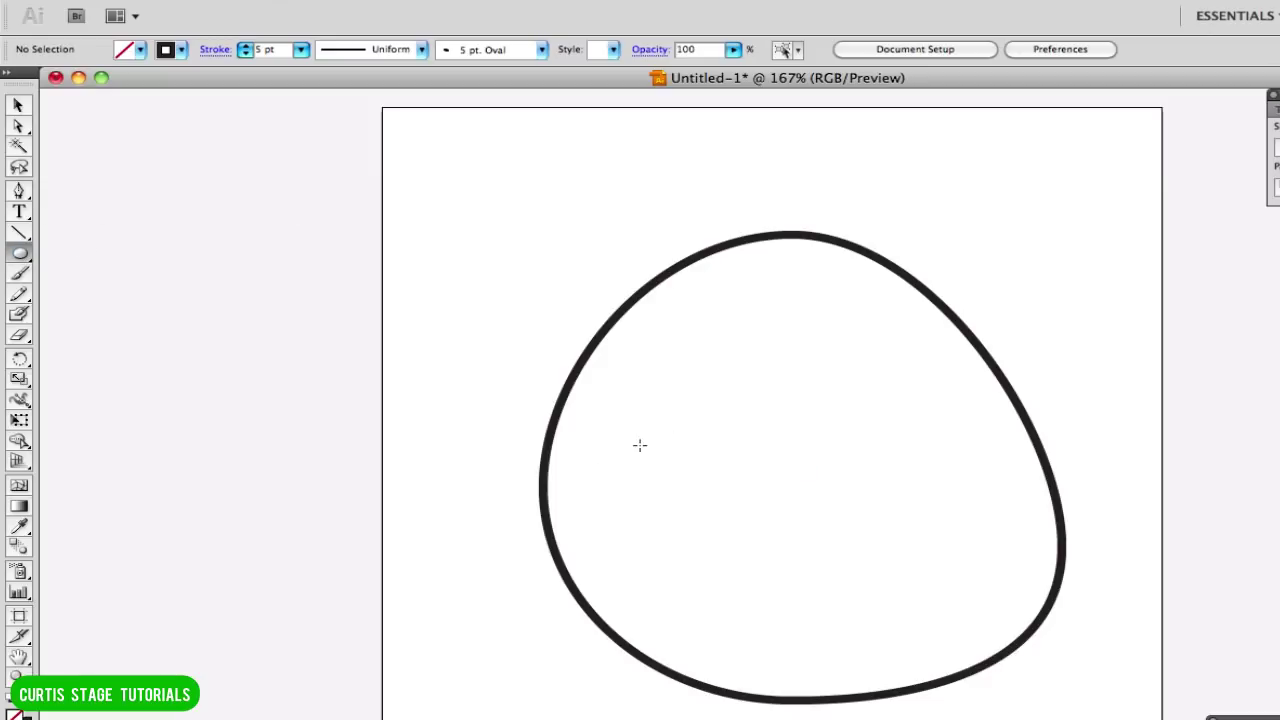
{"action": "left_click_drag", "start_coordinate": [443, 157], "coordinate": [615, 206]}
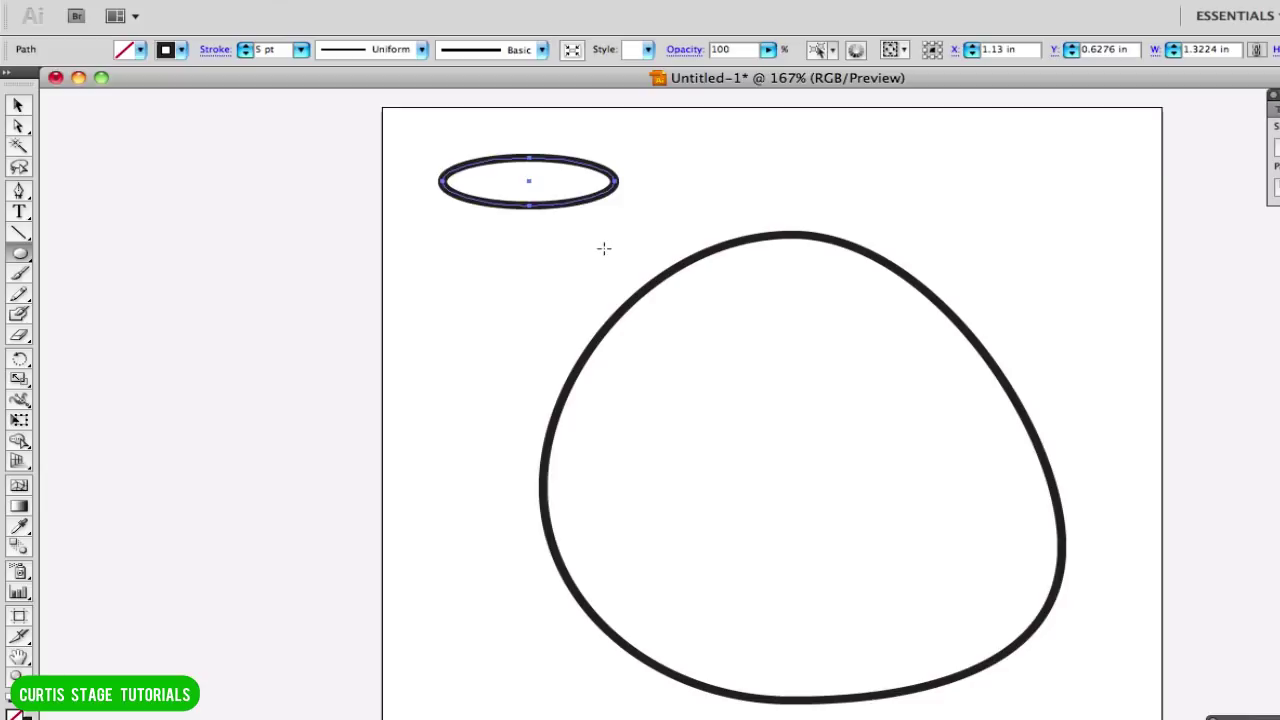
{"action": "key", "text": "super+v"}
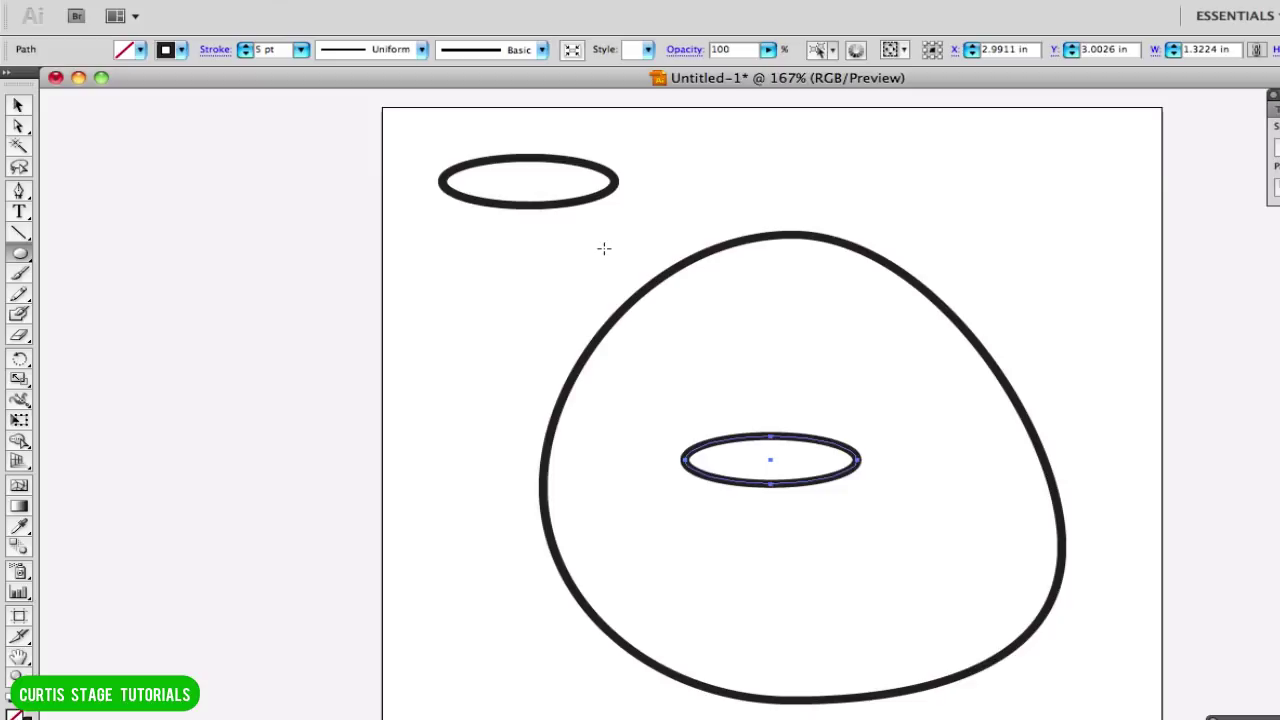
{"action": "key", "text": "super+z"}
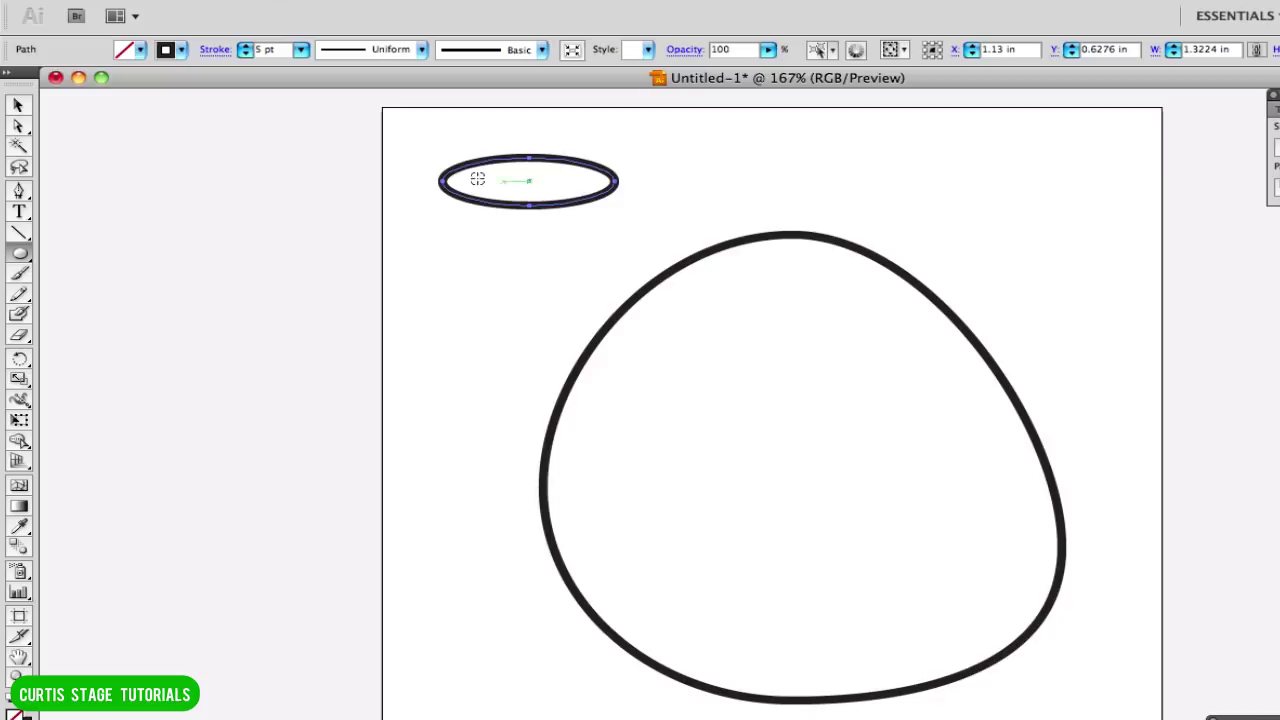
{"action": "left_click", "coordinate": [22, 104]}
{"action": "left_click_drag", "start_coordinate": [557, 193], "coordinate": [730, 197]}
{"action": "left_click_drag", "start_coordinate": [598, 198], "coordinate": [808, 198]}
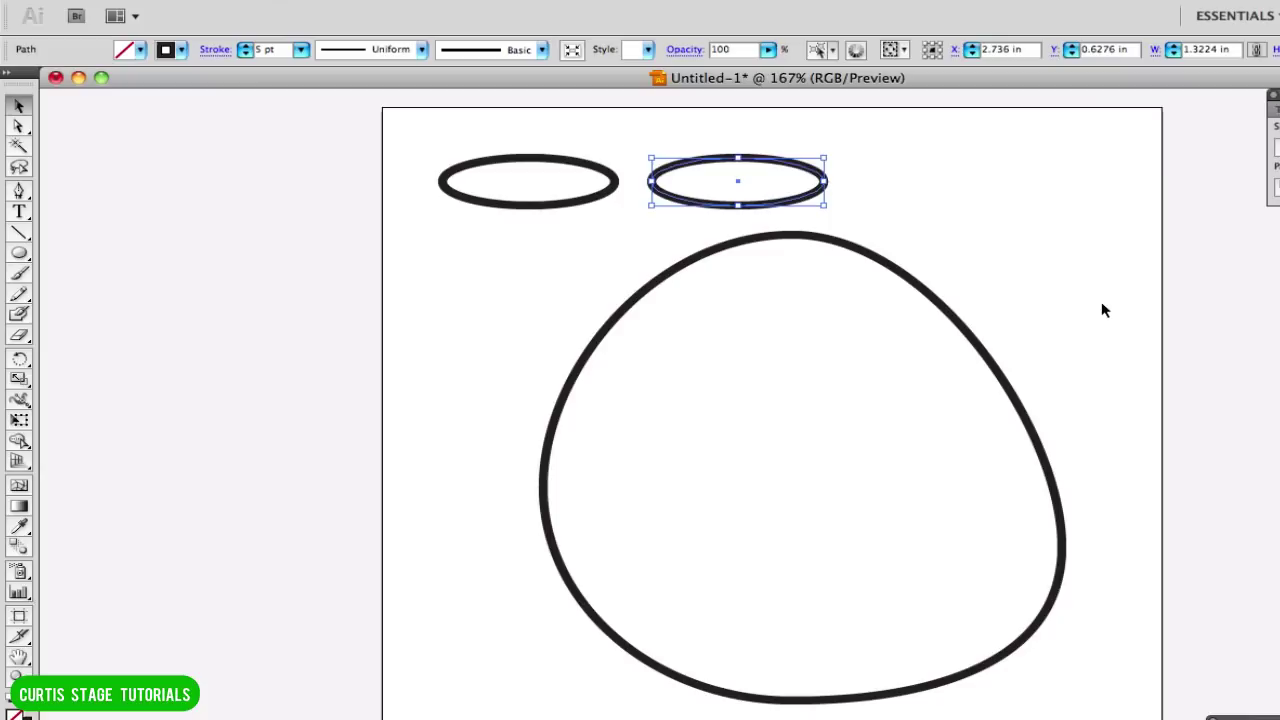
{"action": "key", "text": "super+z"}
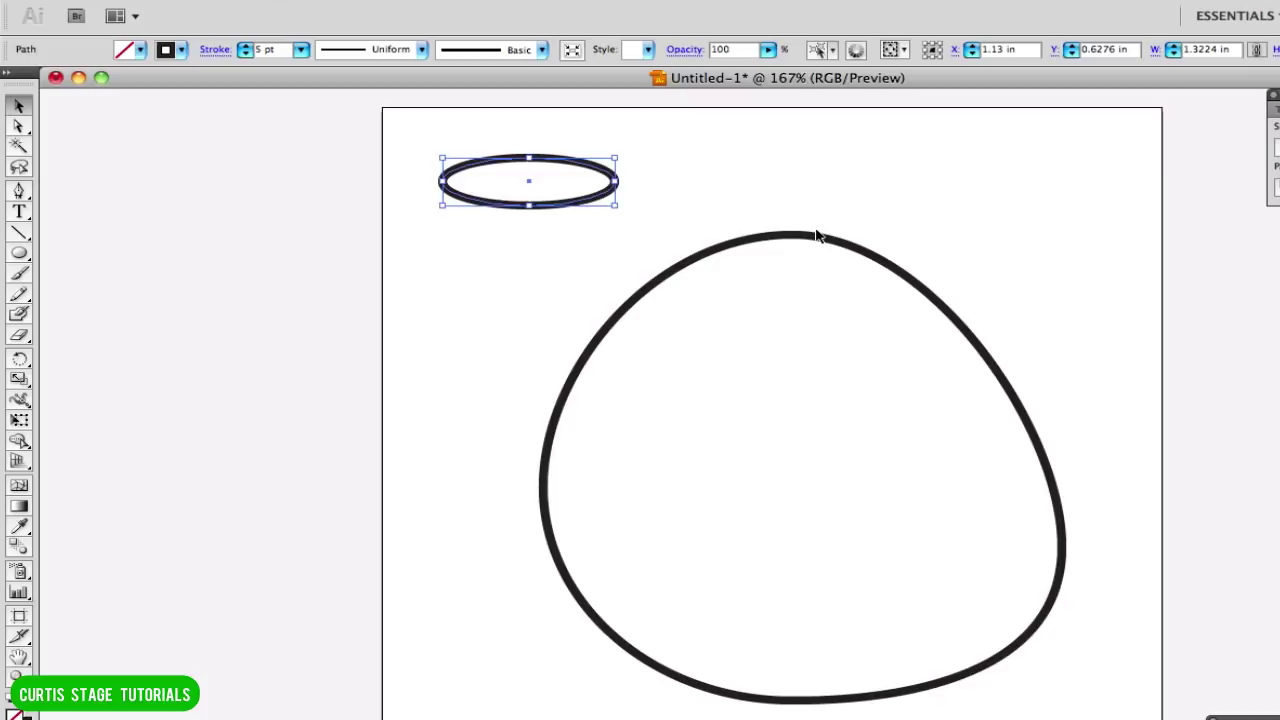
- Duplicate the small ellipse and arrange the two copies overlapping, one above the other, near the artboard's upper-left corner
{"action": "key", "text": "Right"}
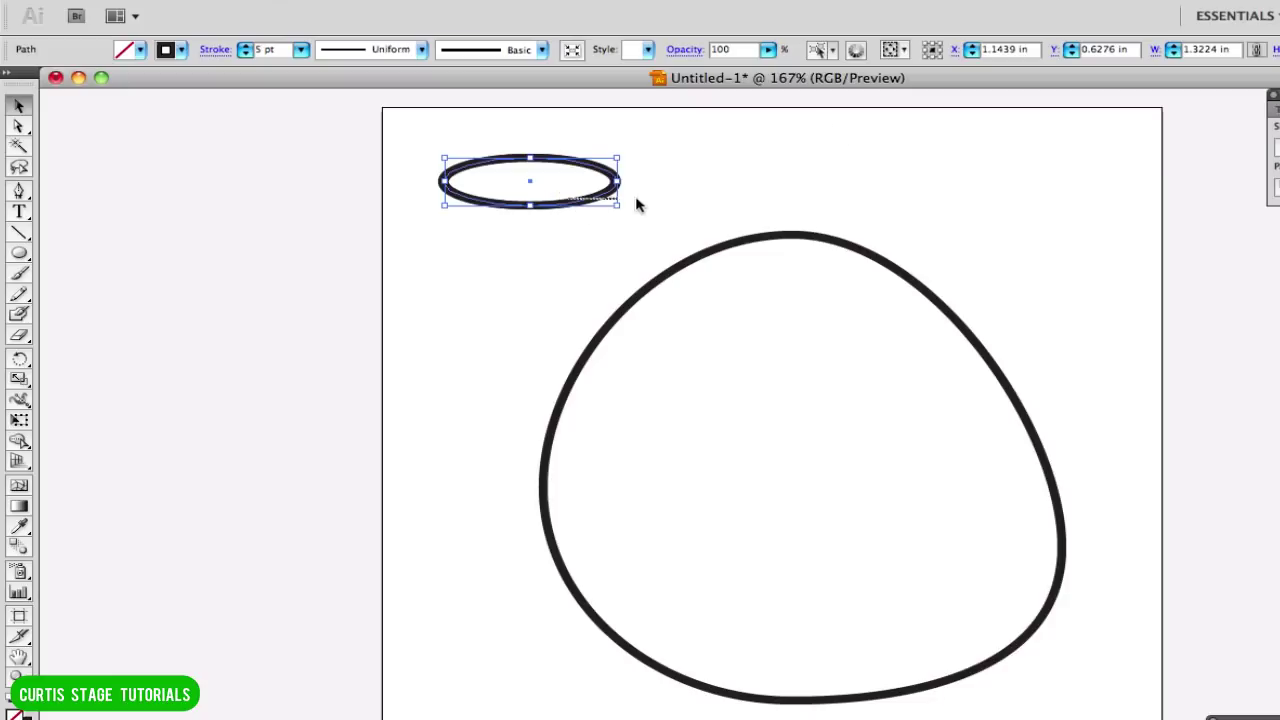
{"action": "left_click_drag", "start_coordinate": [595, 204], "coordinate": [540, 204]}
{"action": "left_click", "coordinate": [790, 210]}
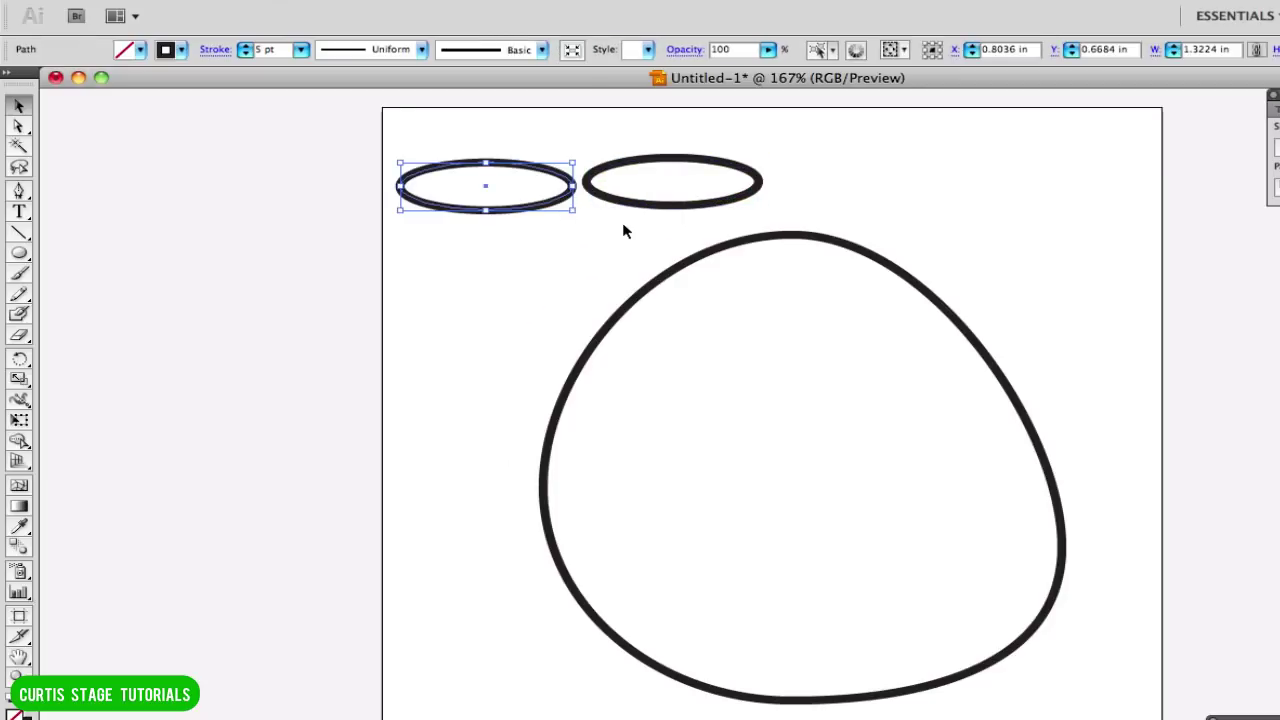
{"action": "left_click_drag", "start_coordinate": [669, 207], "coordinate": [497, 172]}
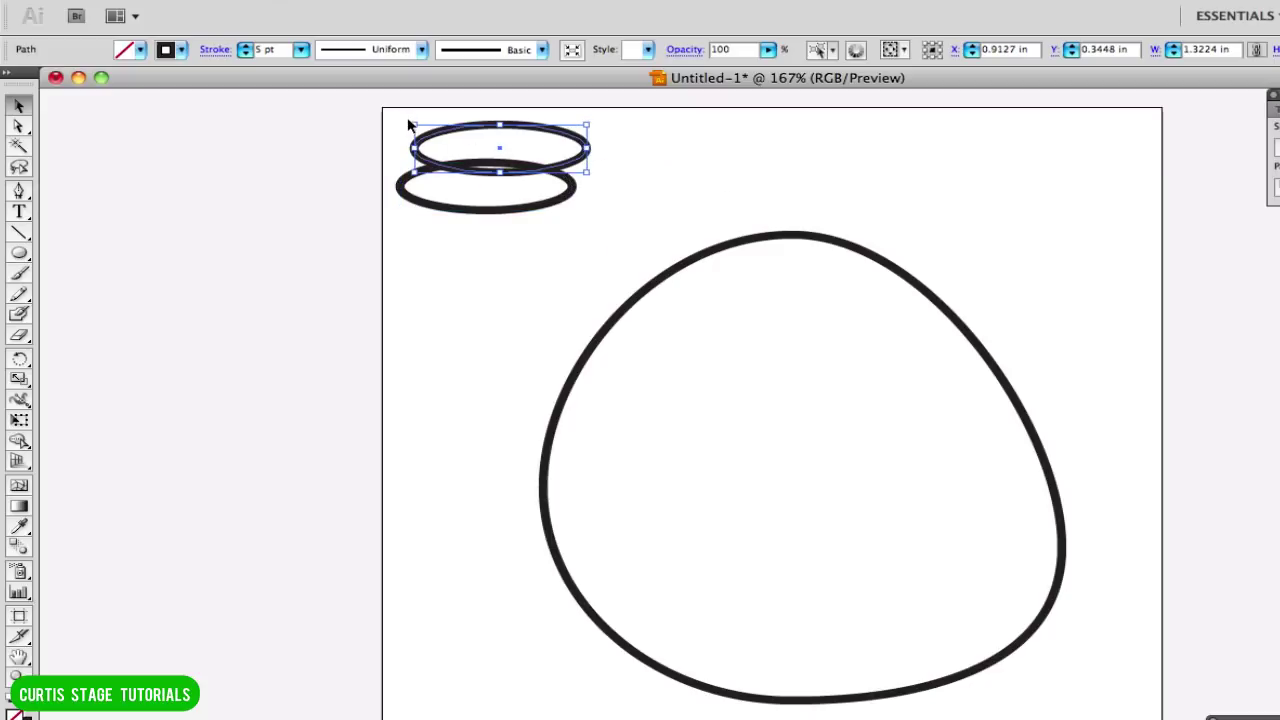
- Move both small ellipses onto the top of the large shape and rotate them so they slant down to the right
{"action": "left_click_drag", "start_coordinate": [408, 122], "coordinate": [620, 212]}
{"action": "left_click_drag", "start_coordinate": [551, 184], "coordinate": [795, 248]}
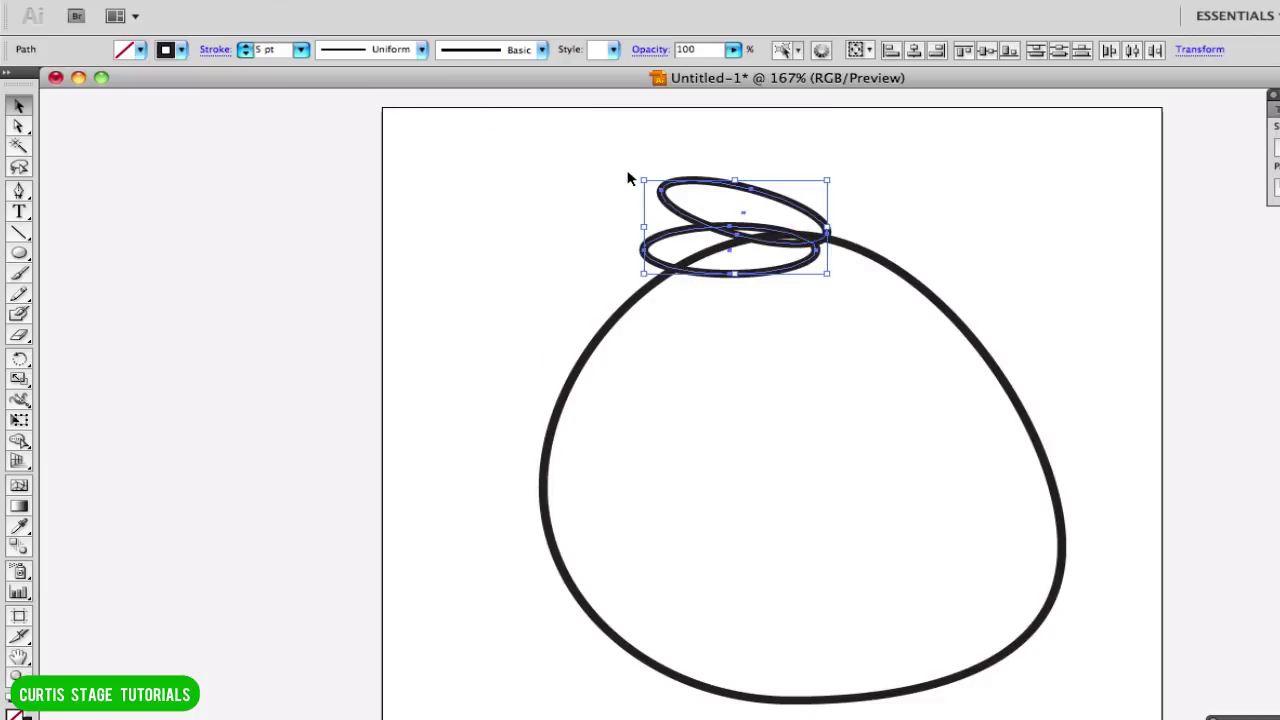
{"action": "left_click_drag", "start_coordinate": [638, 183], "coordinate": [652, 148]}
{"action": "left_click_drag", "start_coordinate": [767, 283], "coordinate": [780, 270]}
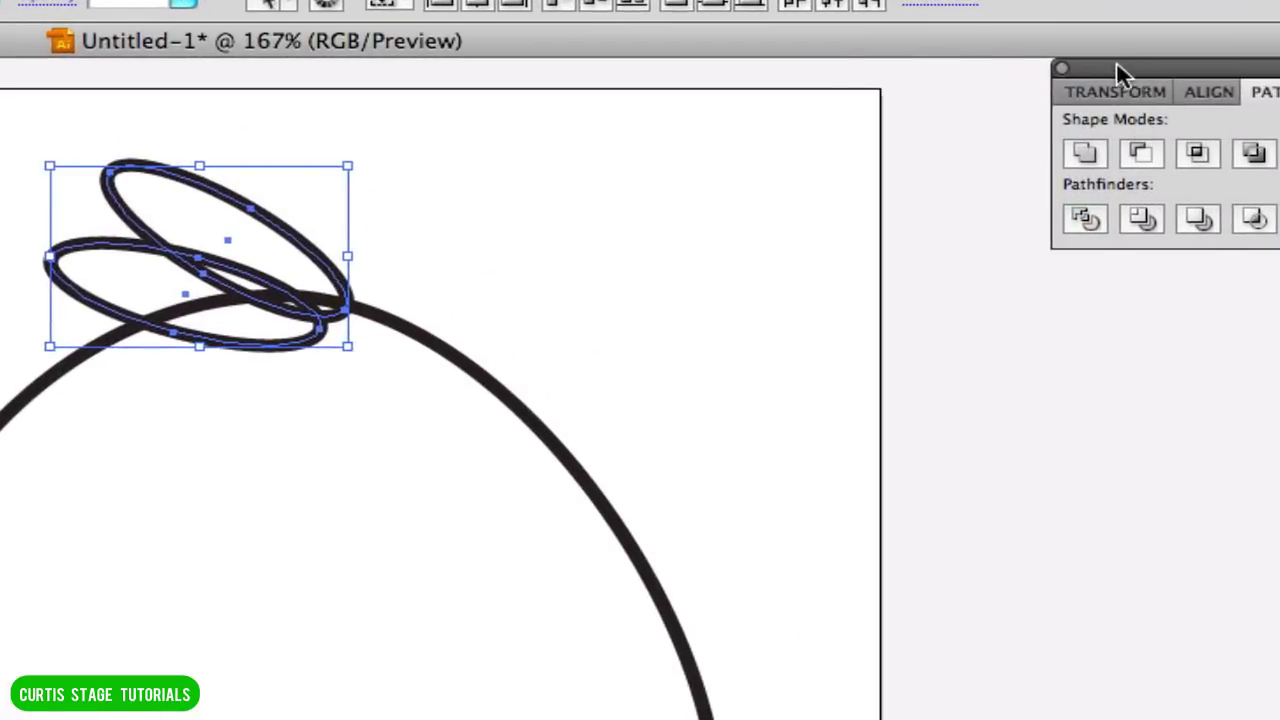
- Select the large shape together with both small ellipses and unite them into a single path with Pathfinder
{"action": "left_click_drag", "start_coordinate": [1117, 71], "coordinate": [483, 92]}
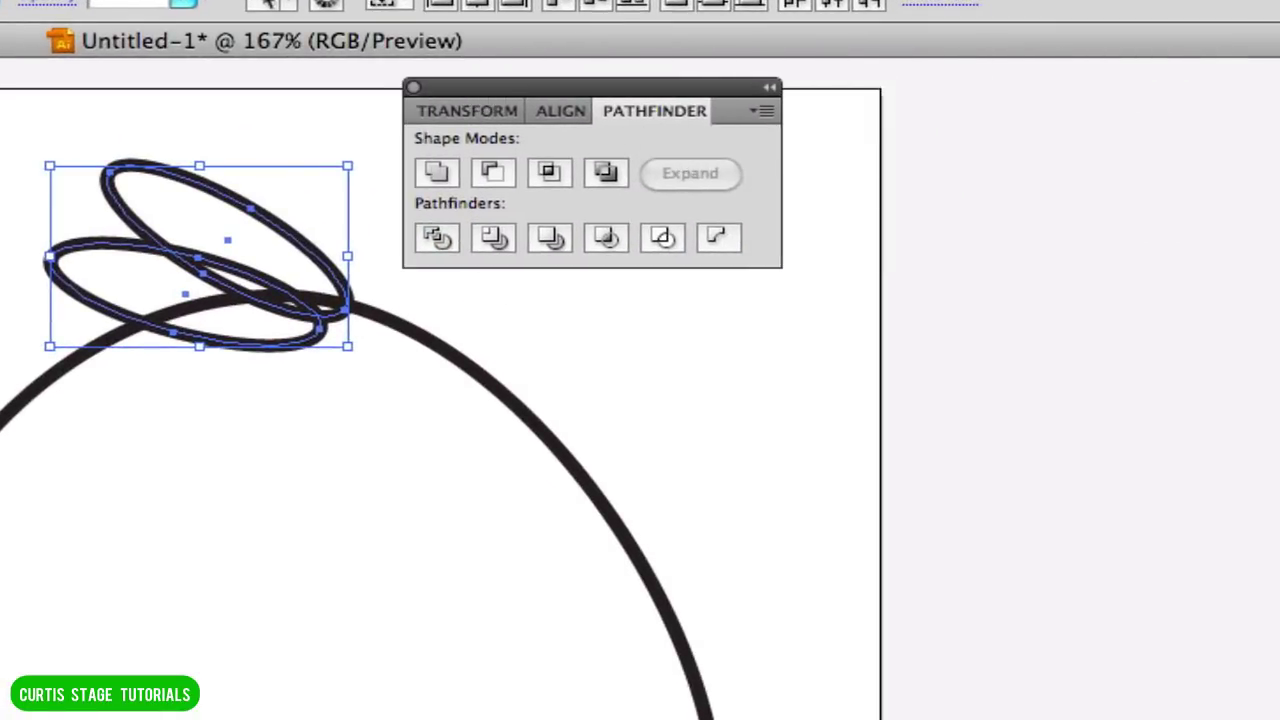
{"action": "left_click", "coordinate": [249, 23]}
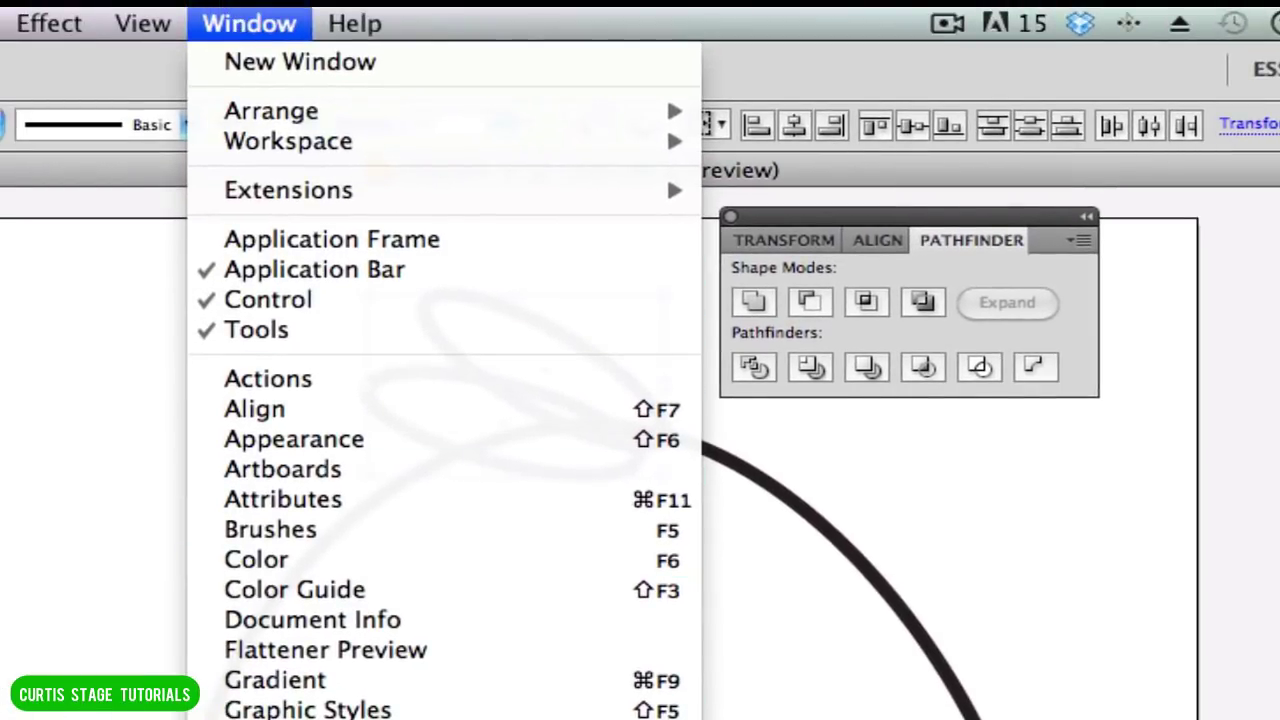
{"action": "left_click", "coordinate": [1172, 478]}
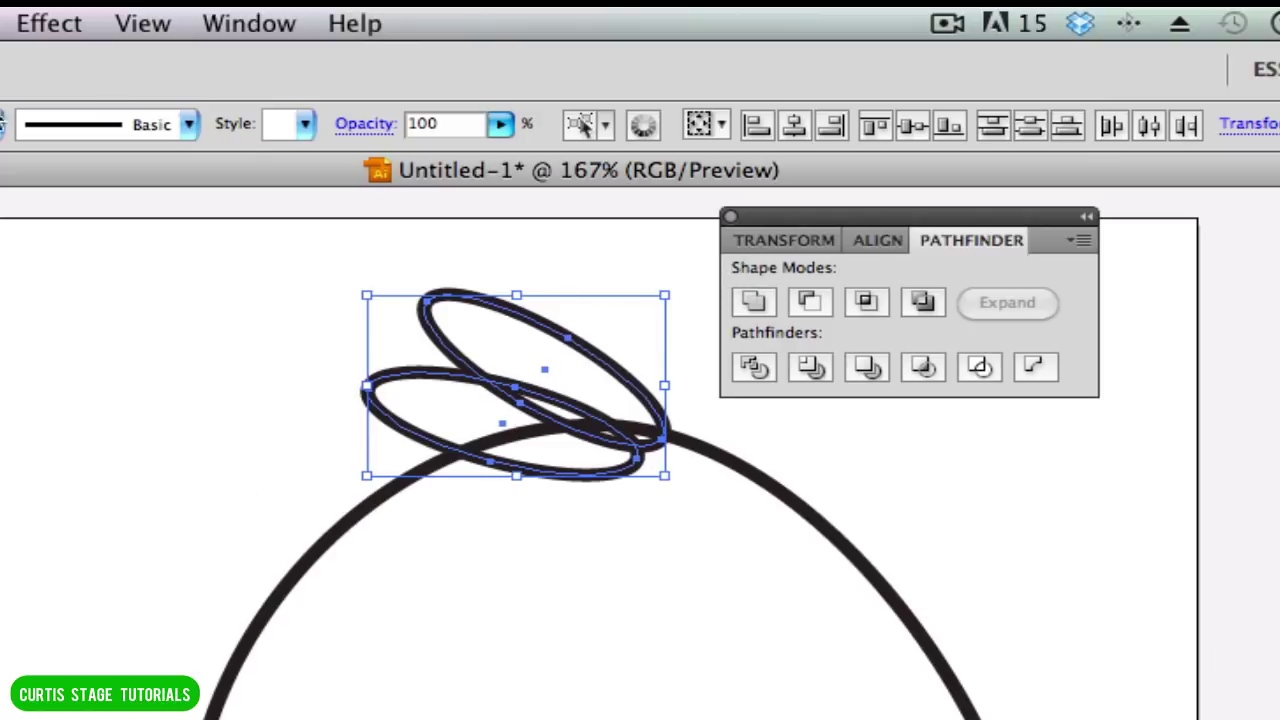
{"action": "left_click", "coordinate": [138, 394]}
{"action": "left_click_drag", "start_coordinate": [101, 299], "coordinate": [1056, 719]}
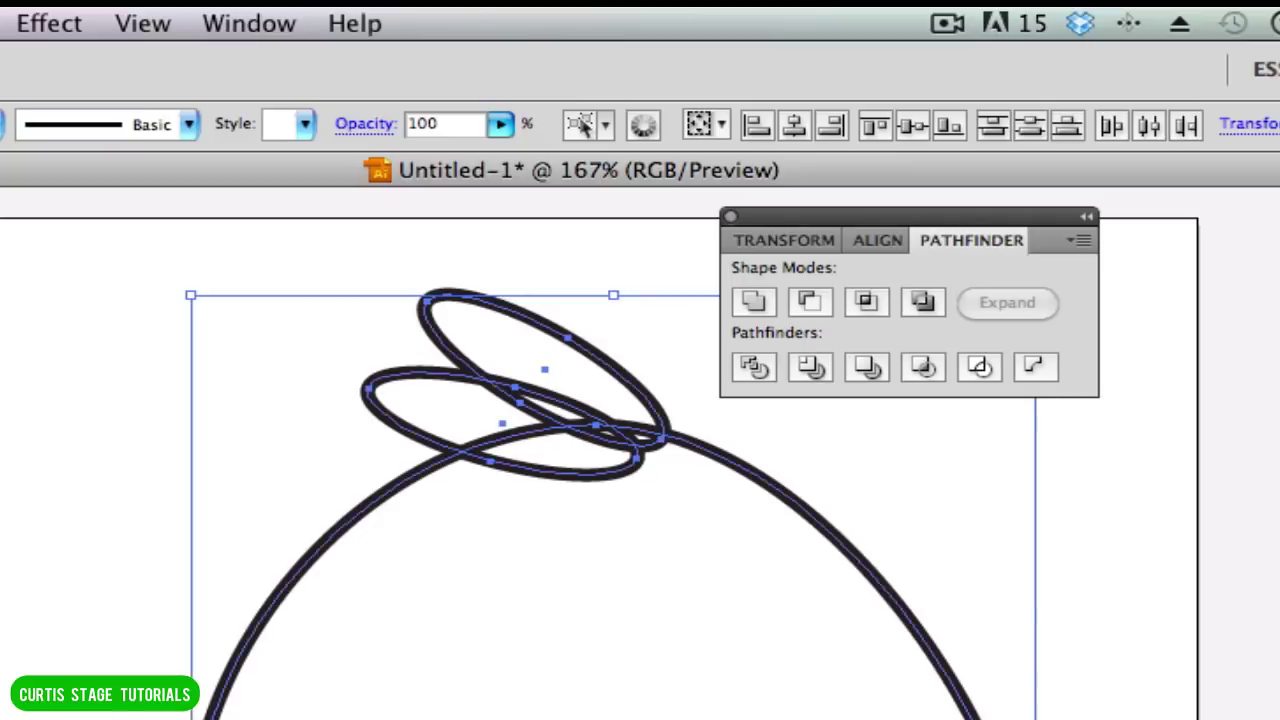
{"action": "left_click", "coordinate": [176, 463]}
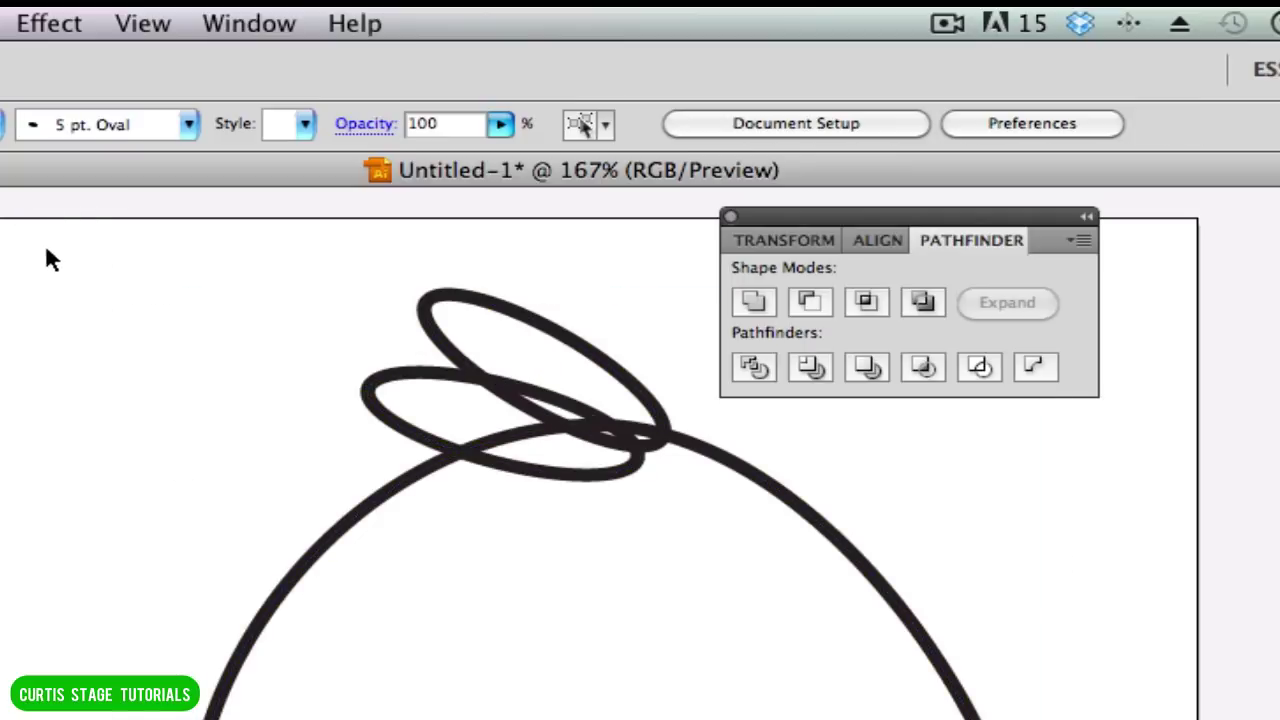
{"action": "left_click_drag", "start_coordinate": [41, 245], "coordinate": [1109, 719]}
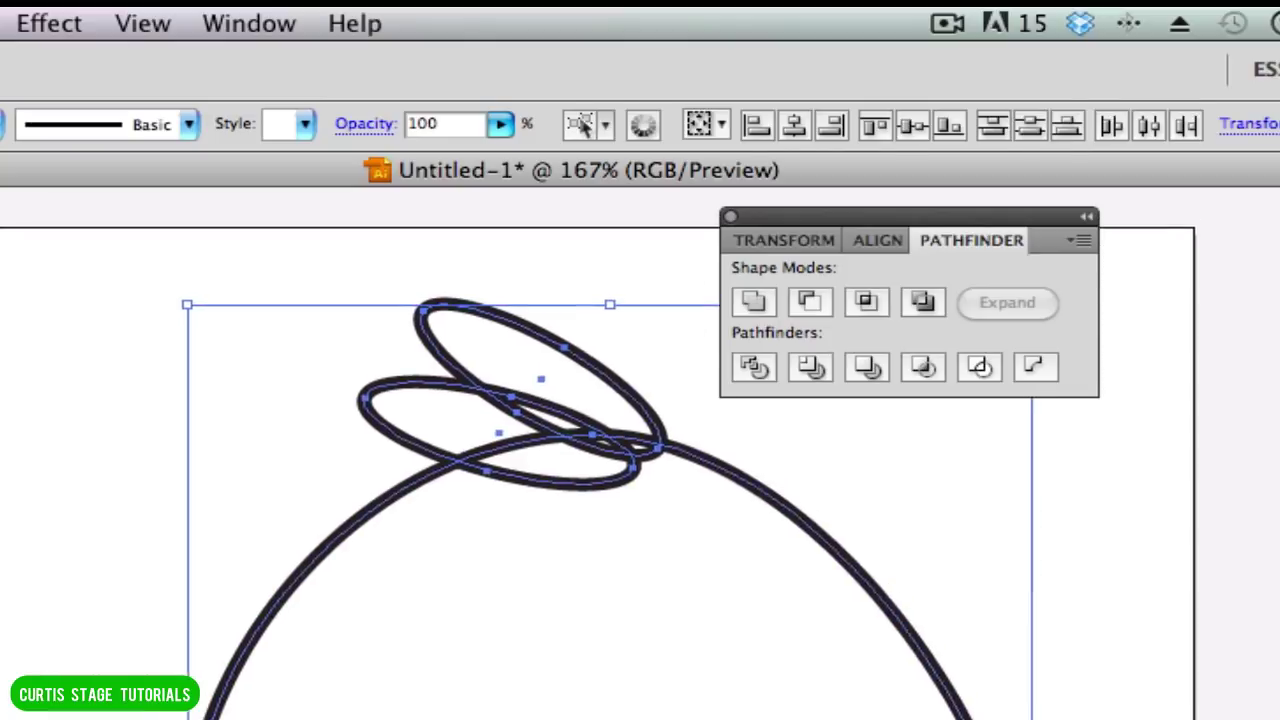
{"action": "scroll", "coordinate": [640, 500], "scroll_direction": "up", "scroll_amount": 3}
{"action": "scroll", "coordinate": [570, 450], "scroll_direction": "down", "scroll_amount": 5}
{"action": "scroll", "coordinate": [570, 450], "scroll_direction": "up", "scroll_amount": 2}
{"action": "left_click_drag", "start_coordinate": [1270, 420], "coordinate": [1221, 252]}
{"action": "left_click", "coordinate": [1195, 311]}
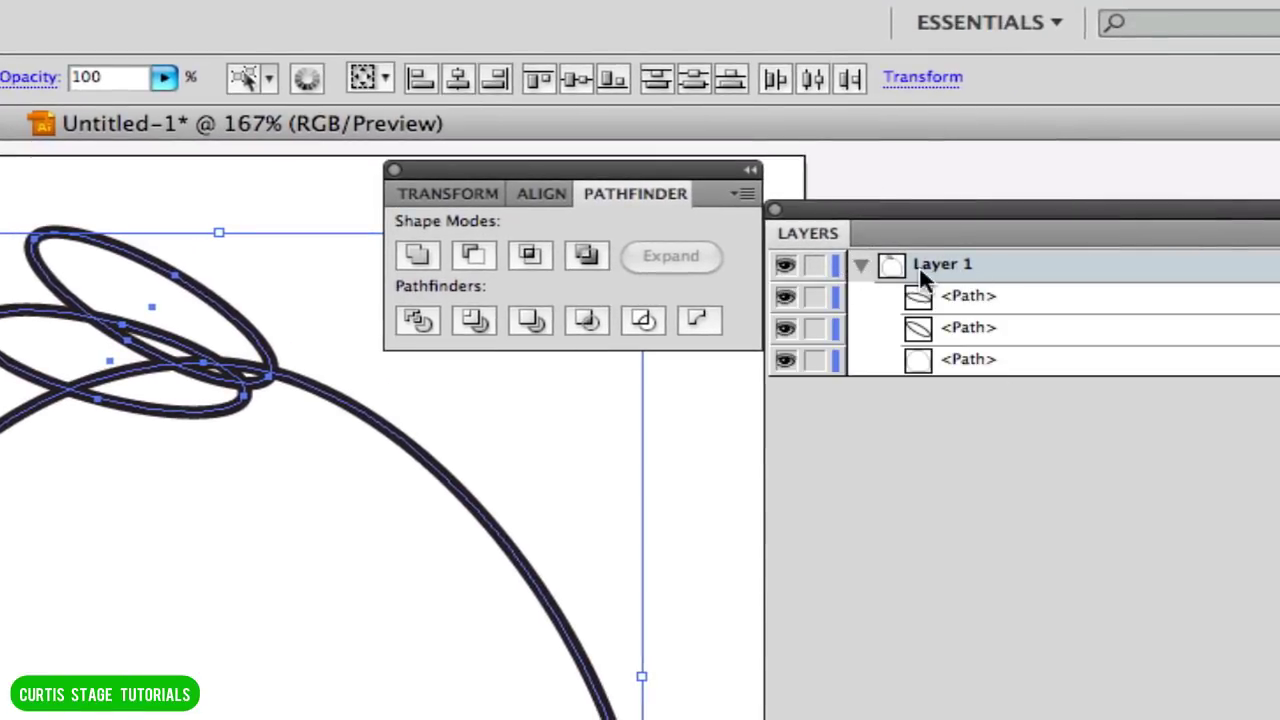
{"action": "left_click", "coordinate": [862, 266]}
{"action": "left_click", "coordinate": [862, 266]}
{"action": "left_click", "coordinate": [416, 258]}
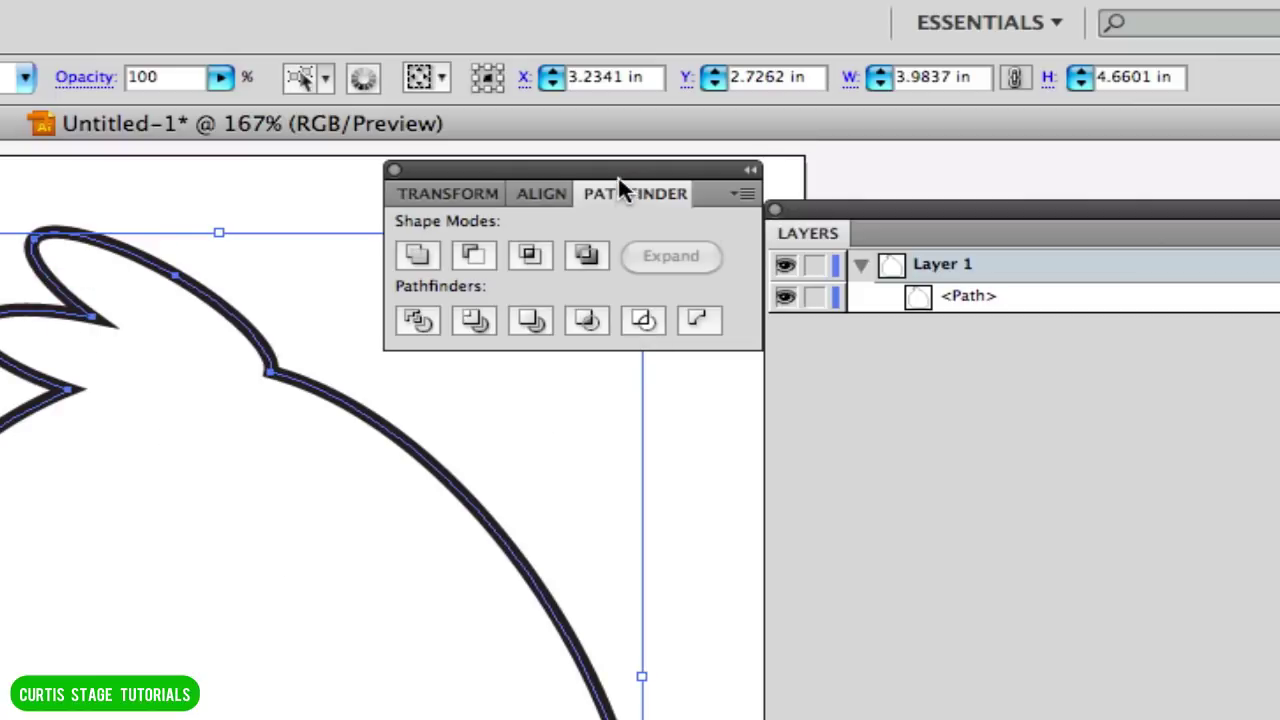
- Clear the Pathfinder and Layers windows off the artboard and paste a copy of the united outline directly in front of it
{"action": "left_click_drag", "start_coordinate": [617, 191], "coordinate": [860, 614]}
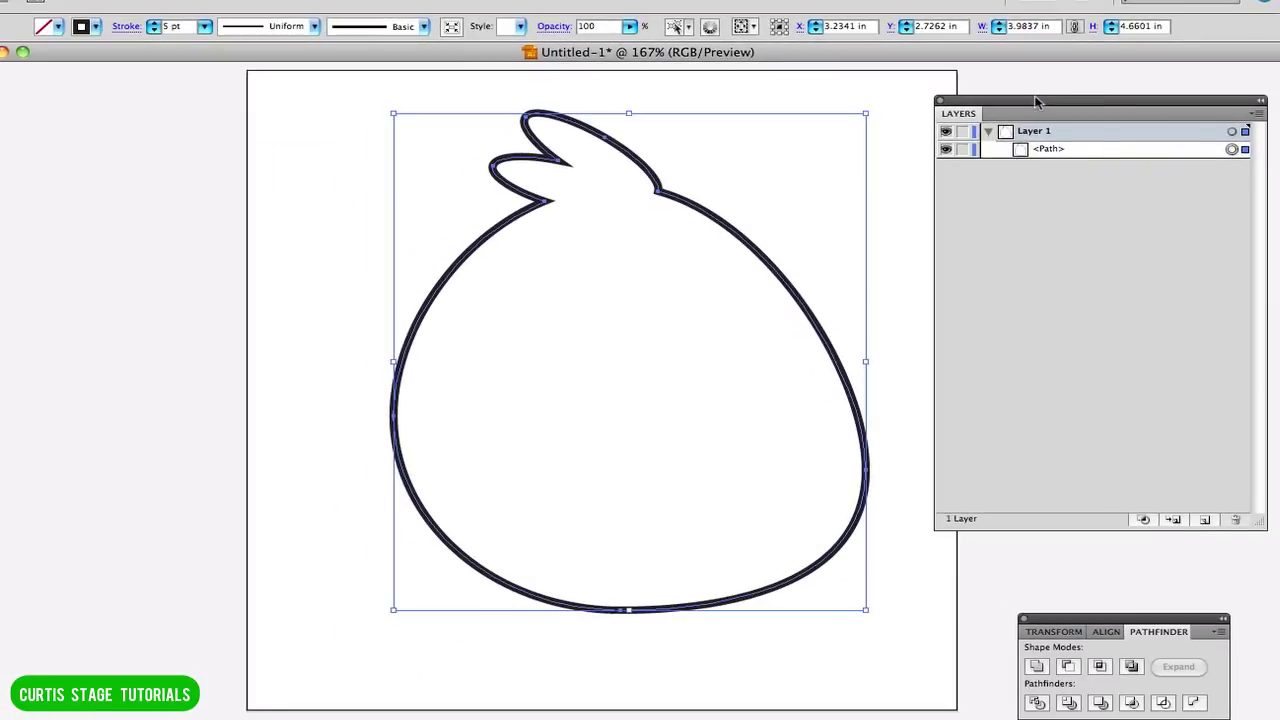
{"action": "left_click_drag", "start_coordinate": [1016, 144], "coordinate": [1142, 247]}
{"action": "left_click_drag", "start_coordinate": [1142, 181], "coordinate": [1118, 159]}
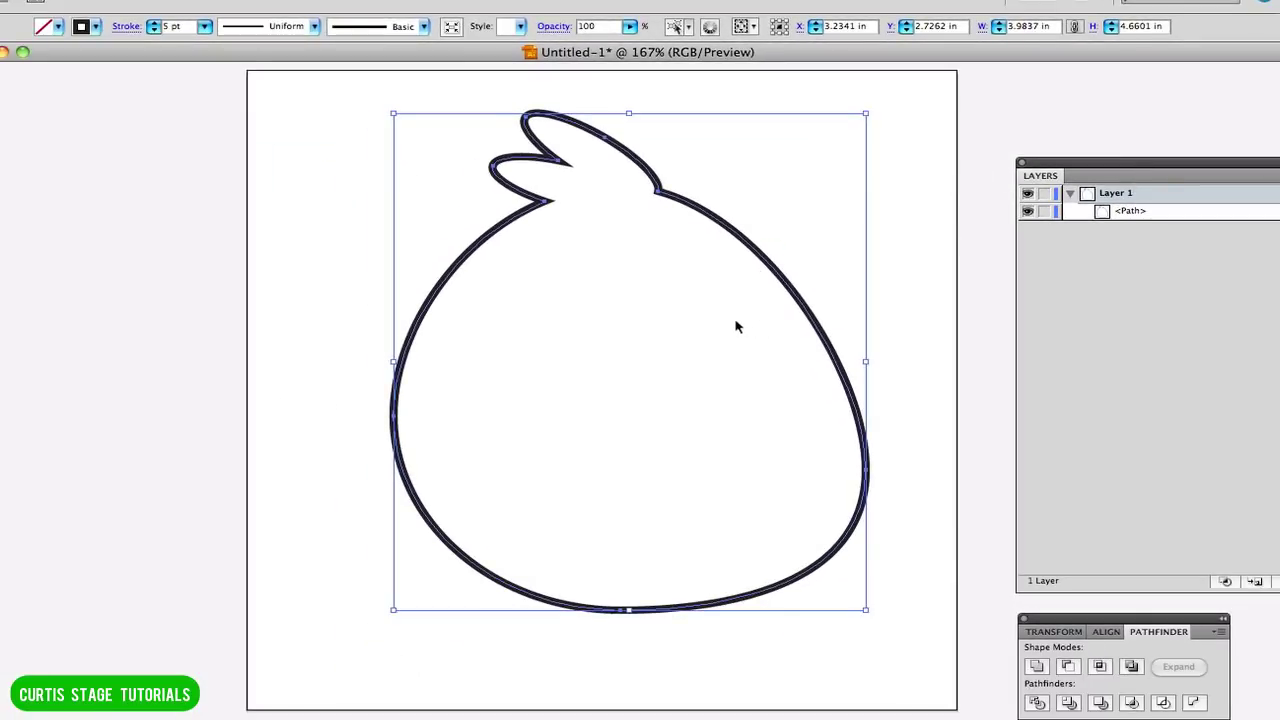
{"action": "left_click_drag", "start_coordinate": [731, 320], "coordinate": [506, 329]}
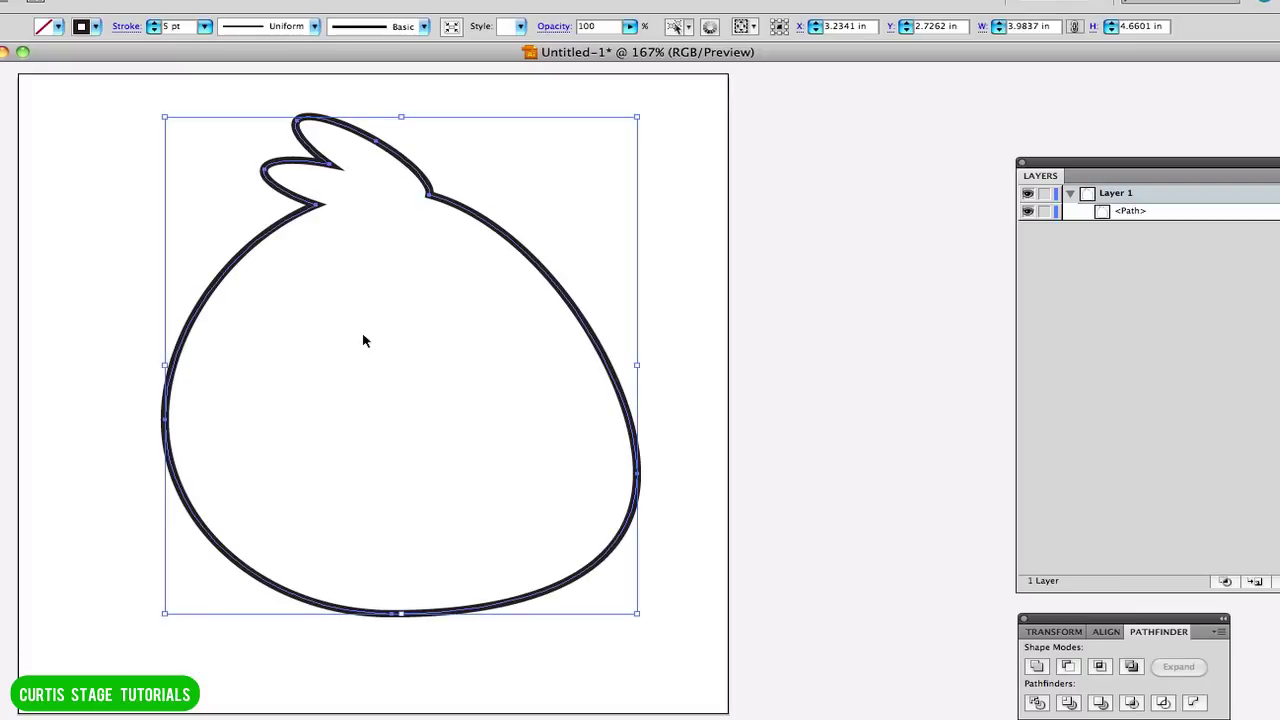
{"action": "key", "text": "ctrl+c"}
{"action": "key", "text": "ctrl+f"}
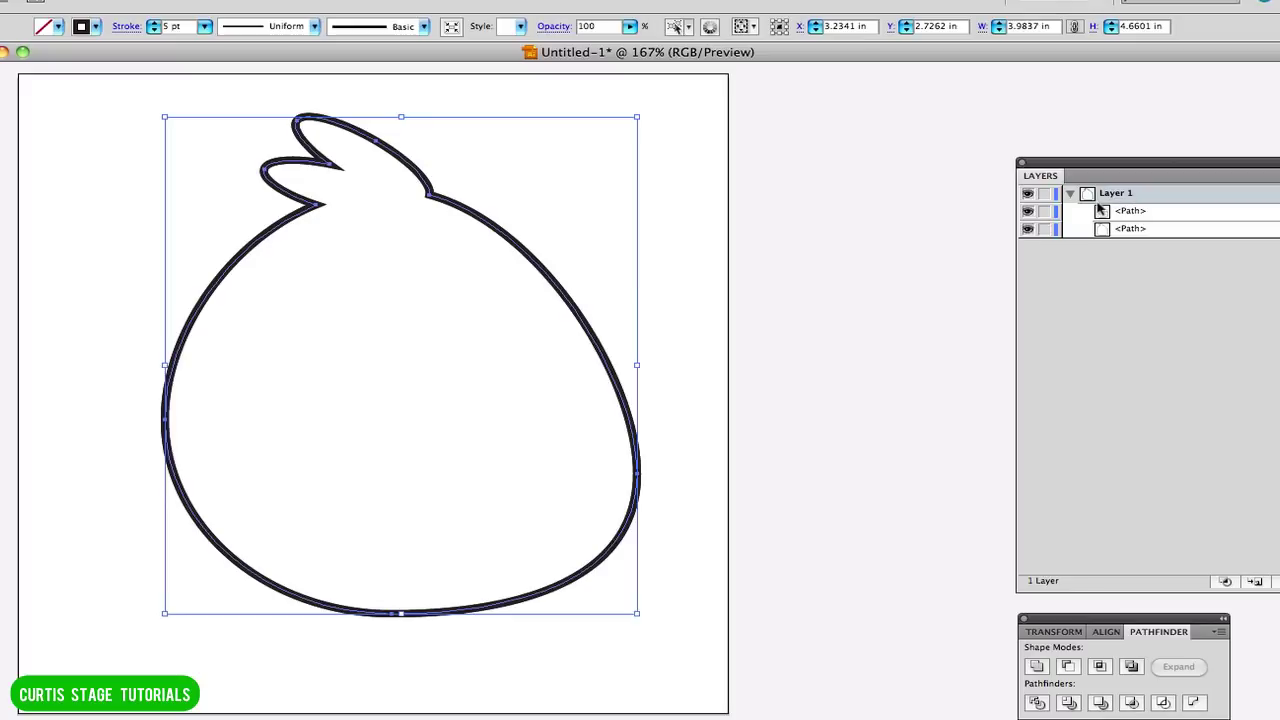
{"action": "left_click_drag", "start_coordinate": [1120, 164], "coordinate": [910, 116]}
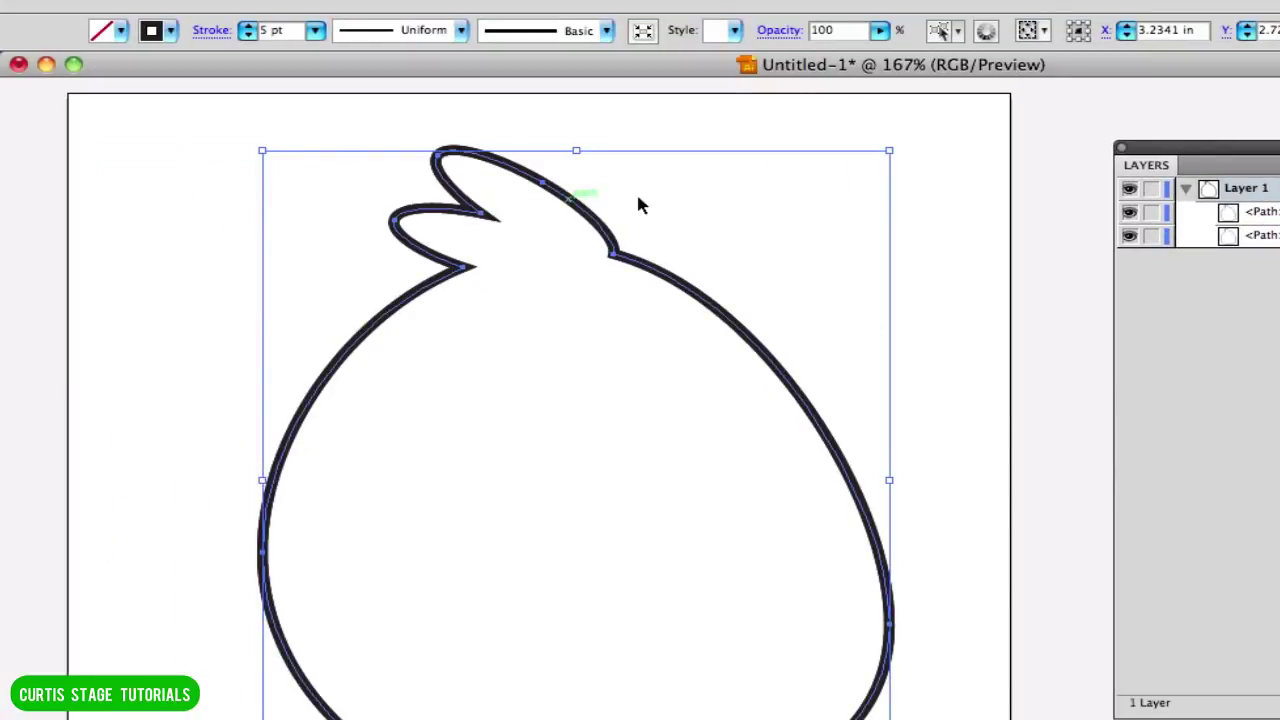
- Remove the stroke from the front copy of the outline and fill it with red
{"action": "left_click", "coordinate": [1255, 211]}
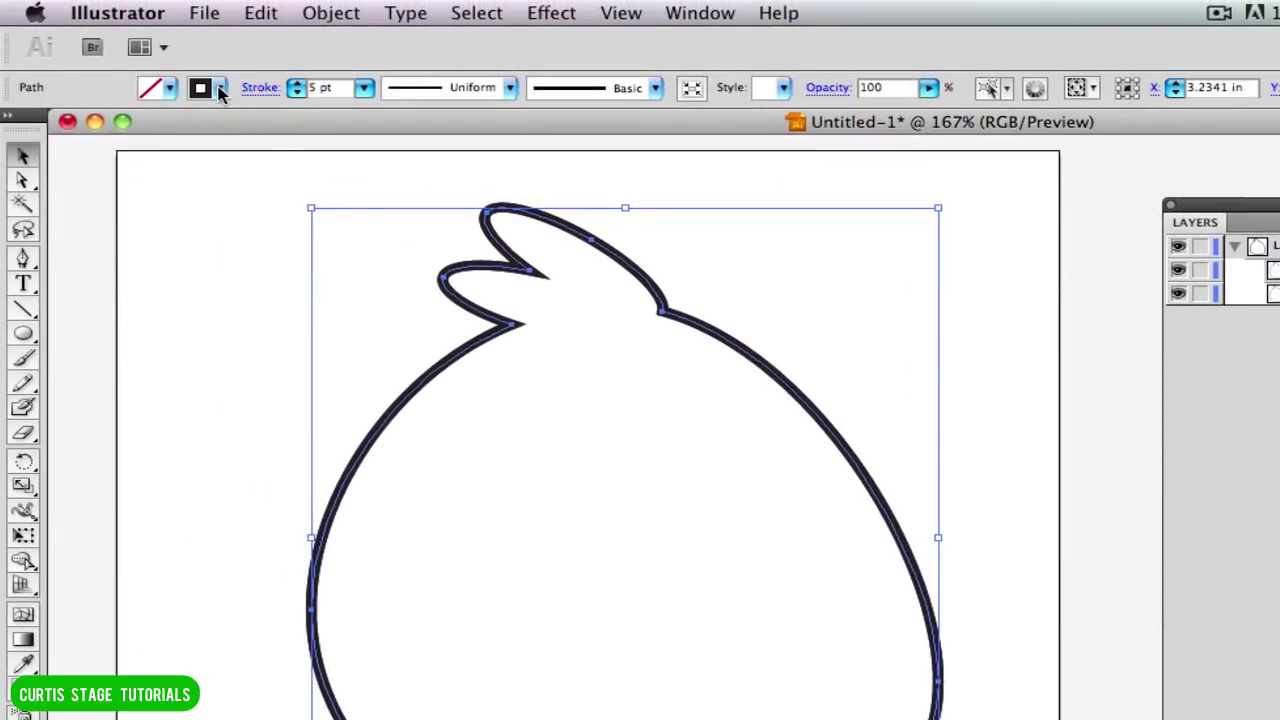
{"action": "left_click", "coordinate": [219, 88]}
{"action": "left_click", "coordinate": [12, 112]}
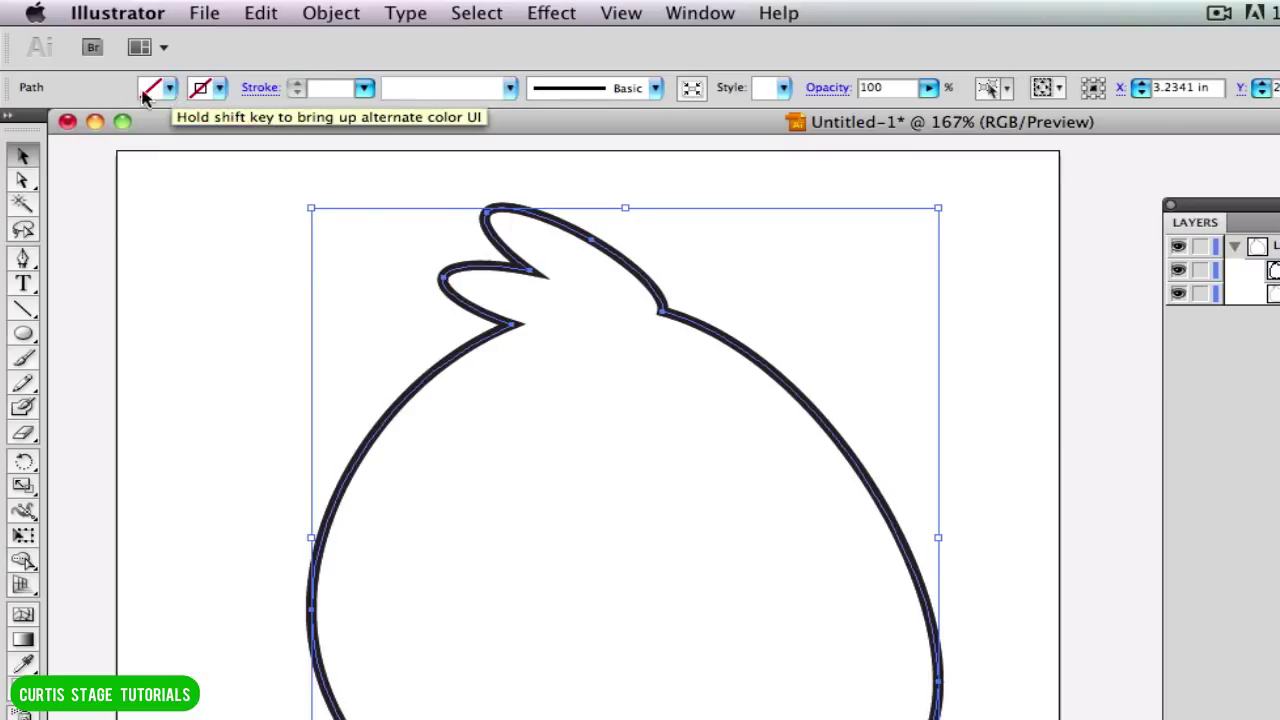
{"action": "left_click", "coordinate": [172, 89]}
{"action": "left_click", "coordinate": [81, 113]}
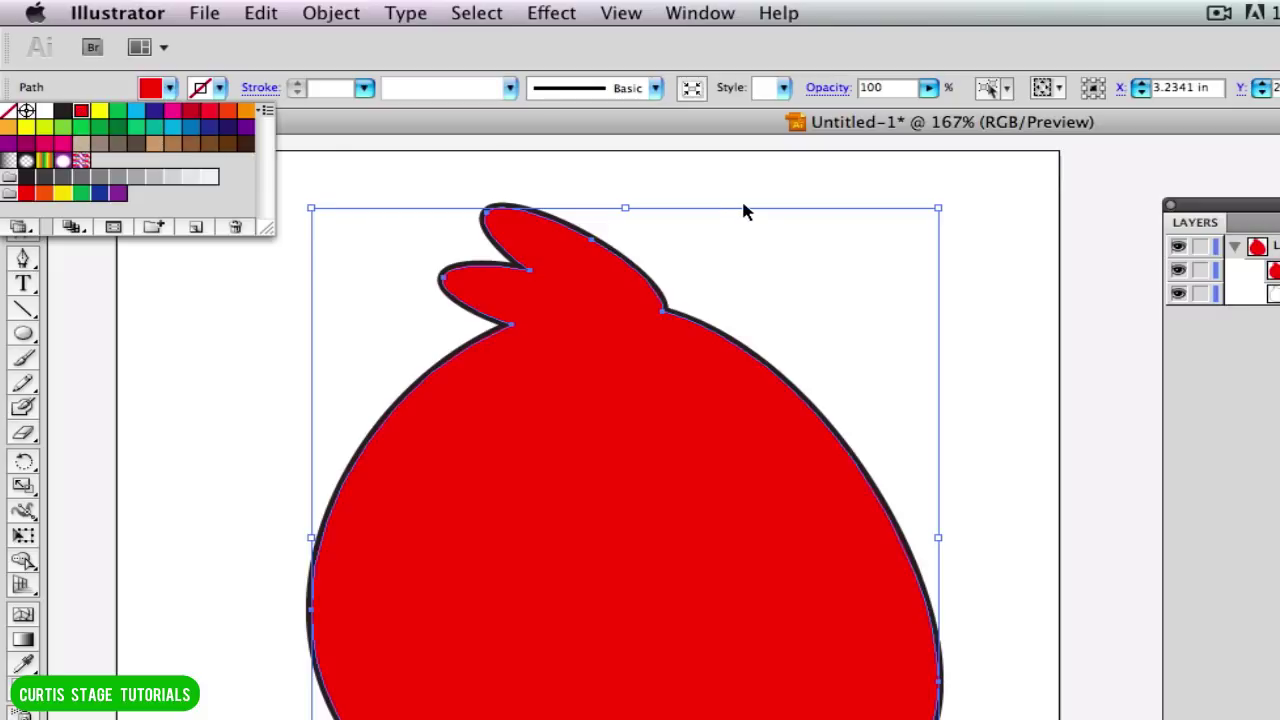
{"action": "left_click", "coordinate": [1014, 187]}
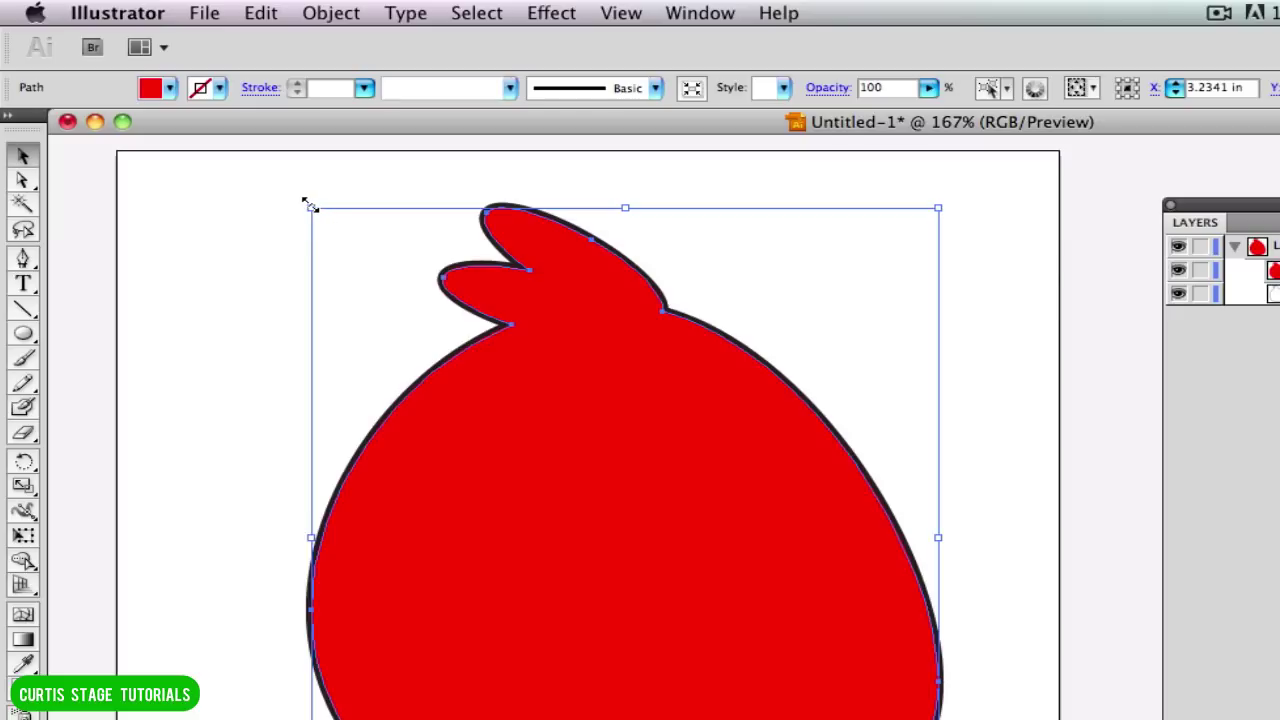
- Scale the red copy down slightly about its center, to about 3.95 in wide and 4.62 in high, and deselect it
{"action": "left_click_drag", "start_coordinate": [310, 205], "coordinate": [308, 206]}
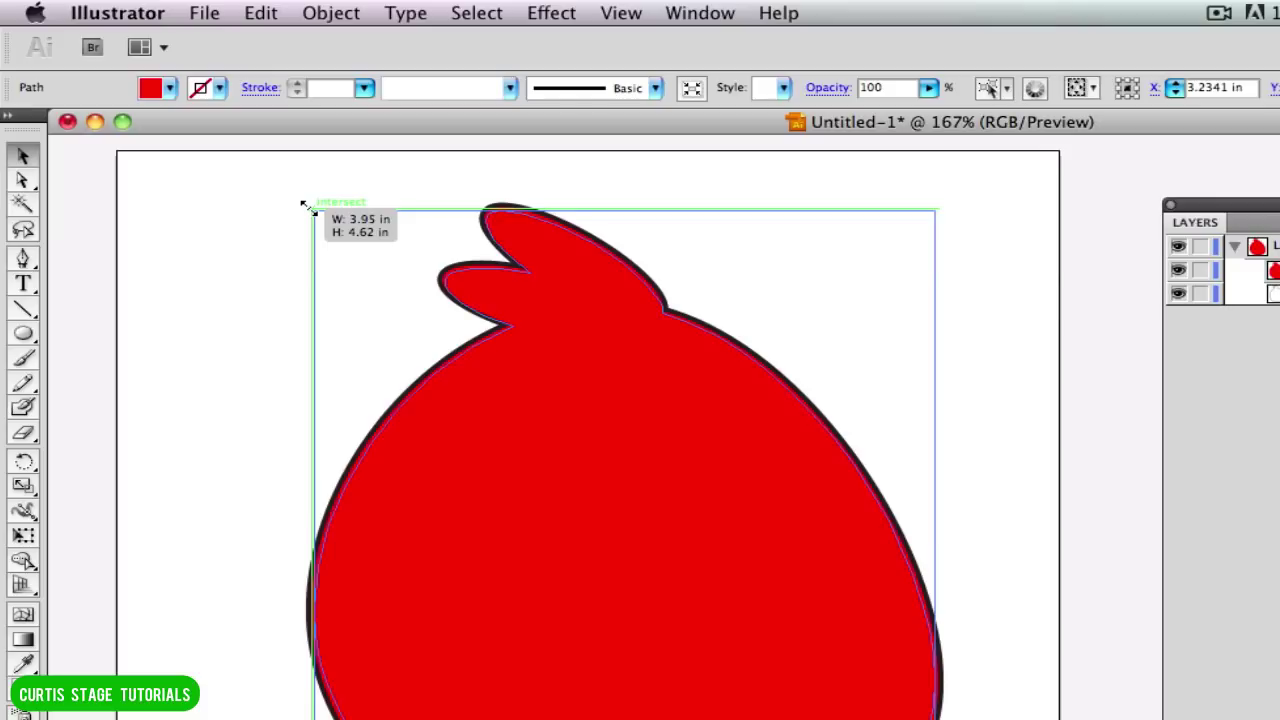
{"action": "mouse_move", "coordinate": [305, 205]}
{"action": "left_mouse_down"}
{"action": "mouse_move", "coordinate": [329, 240]}
{"action": "mouse_move", "coordinate": [429, 240]}
{"action": "mouse_move", "coordinate": [503, 374]}
{"action": "mouse_move", "coordinate": [310, 184]}
{"action": "mouse_move", "coordinate": [314, 213]}
{"action": "left_mouse_up"}
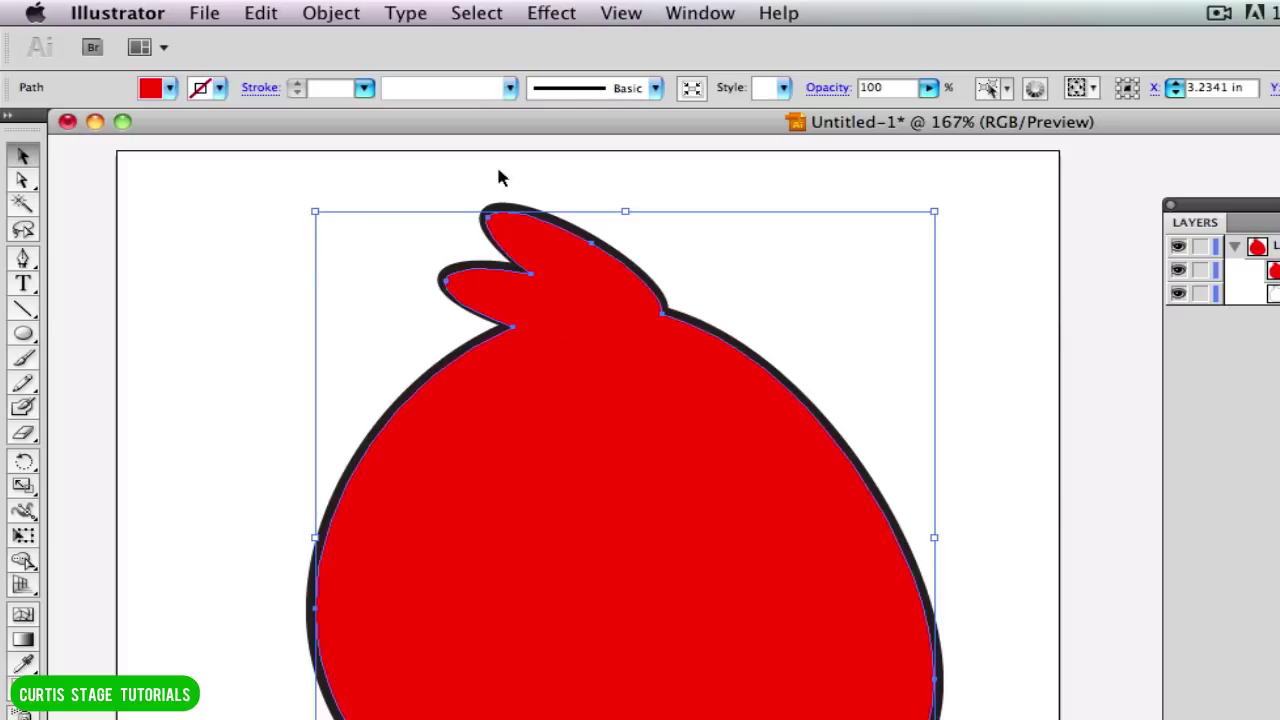
{"action": "left_click", "coordinate": [975, 441]}
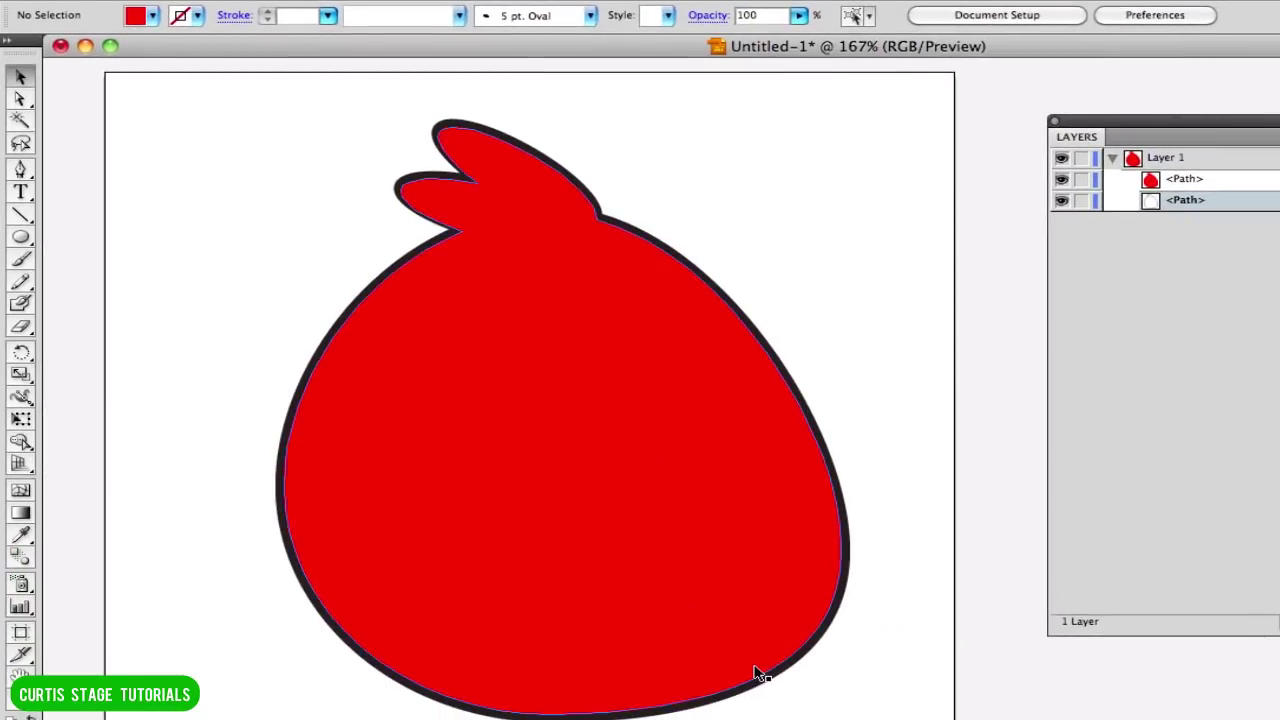
{"action": "left_click_drag", "start_coordinate": [1125, 122], "coordinate": [1279, 134]}
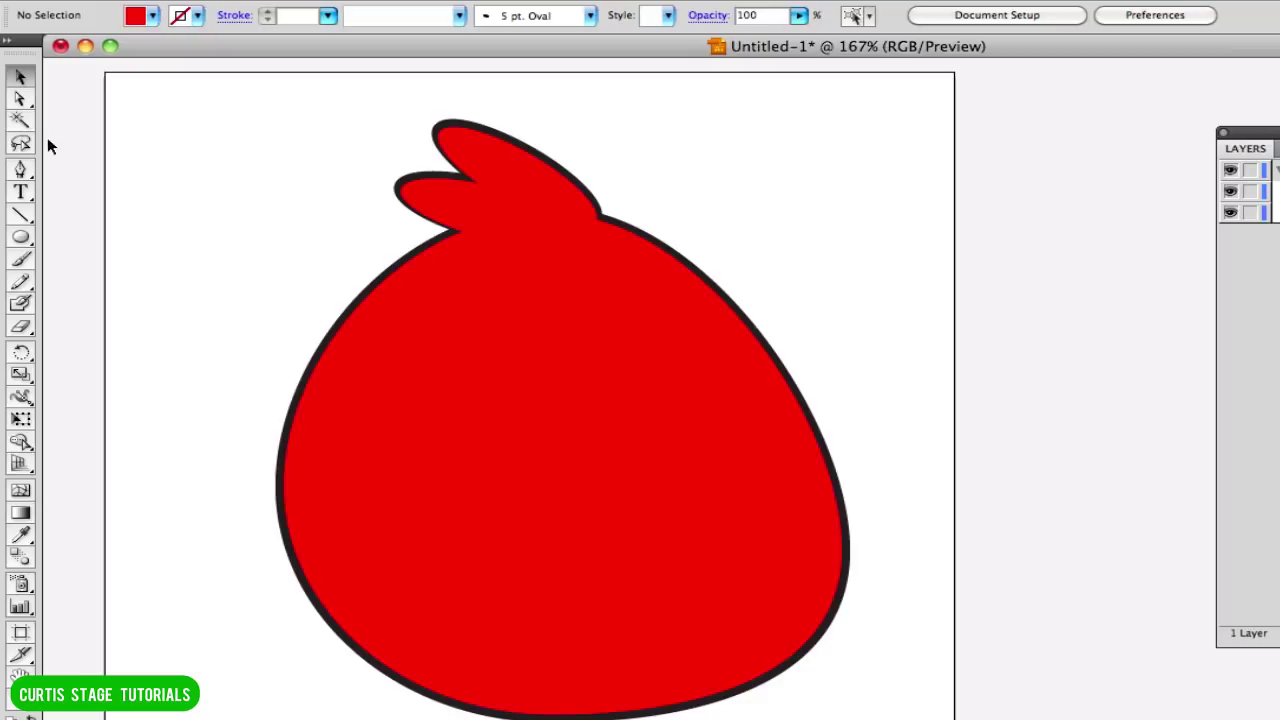
- Draw a tan-filled ellipse without a stroke across the artboard's right edge, centered at about X 7.14 in, Y 3.65 in
{"action": "left_click", "coordinate": [19, 237]}
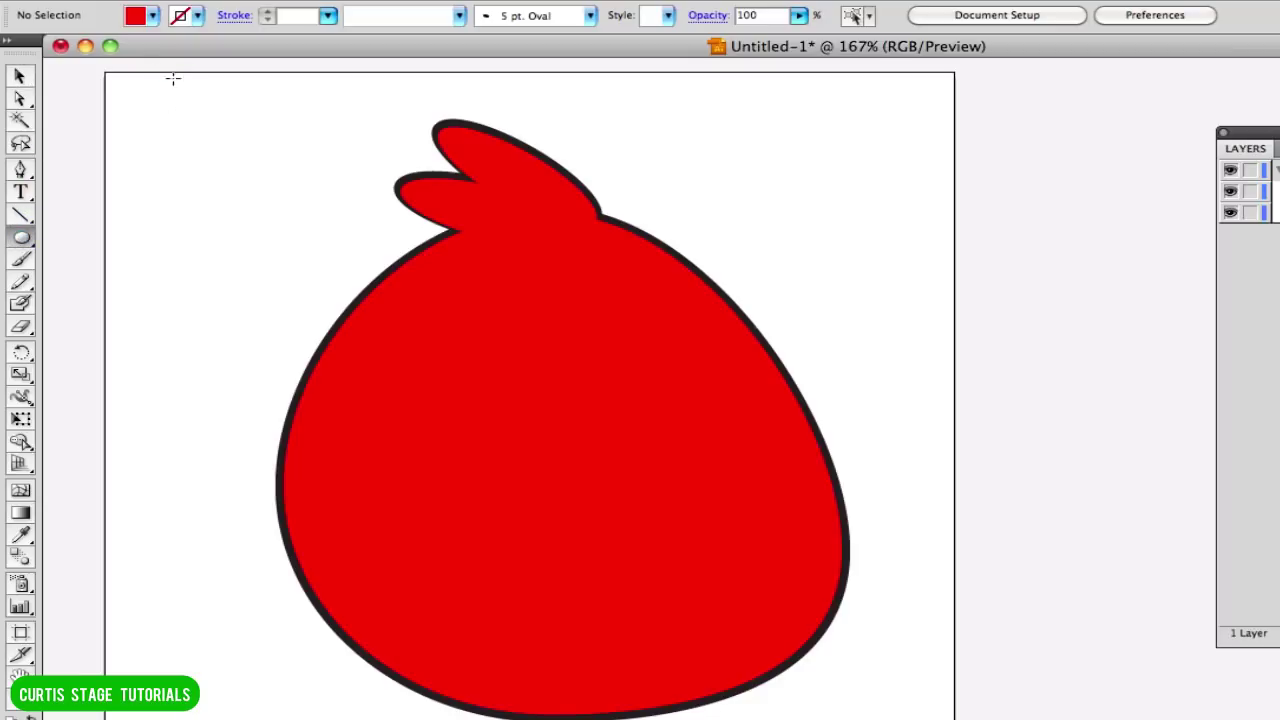
{"action": "left_click", "coordinate": [141, 24]}
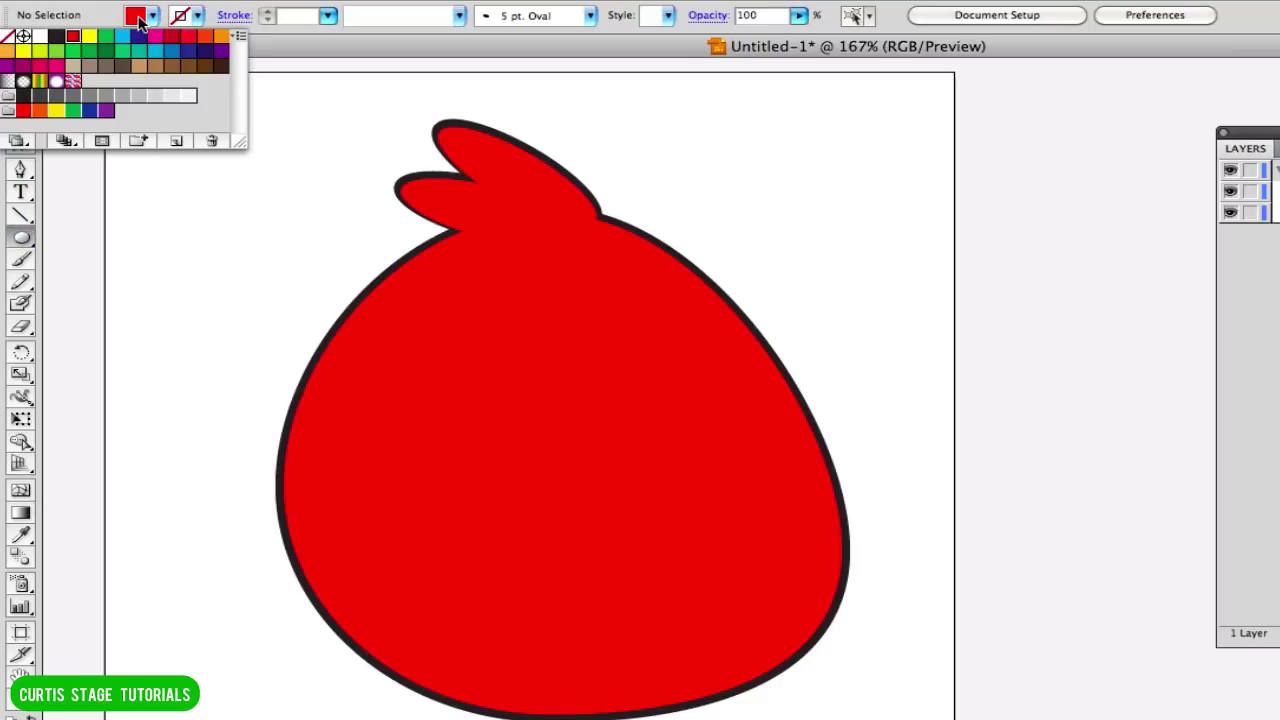
{"action": "left_click", "coordinate": [74, 66]}
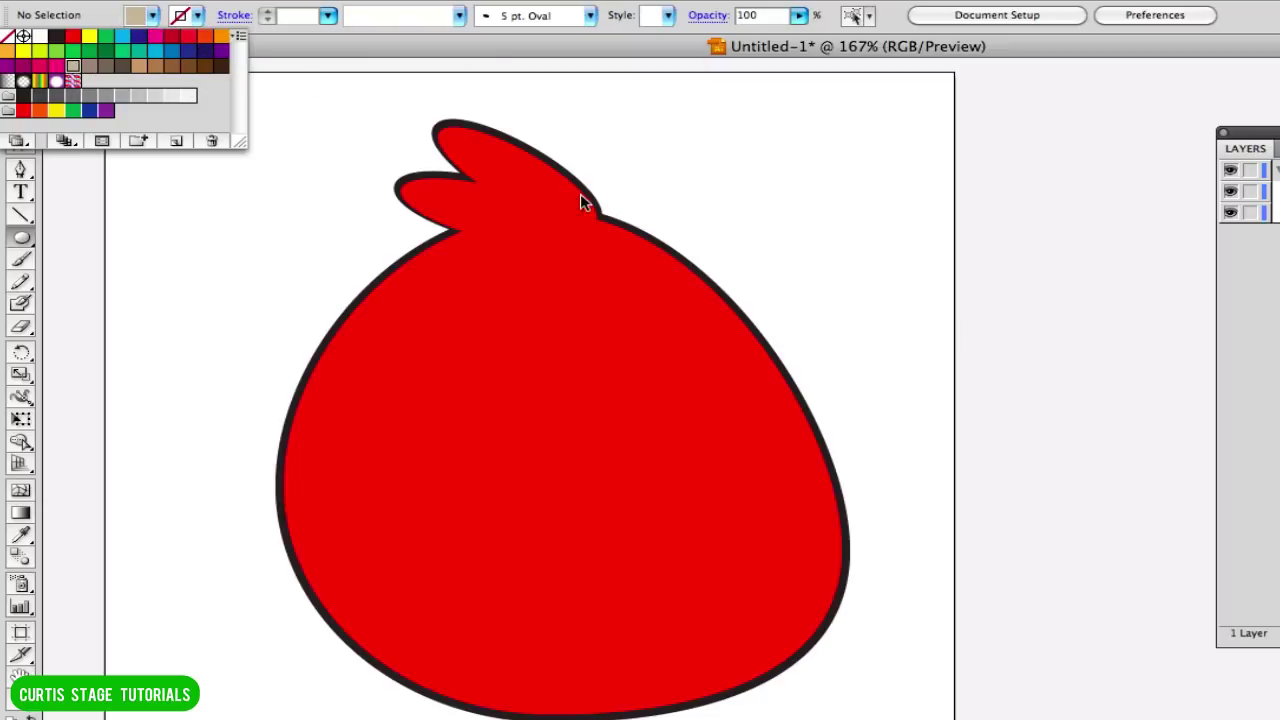
{"action": "left_click", "coordinate": [1040, 463]}
{"action": "left_click_drag", "start_coordinate": [928, 382], "coordinate": [1279, 696]}
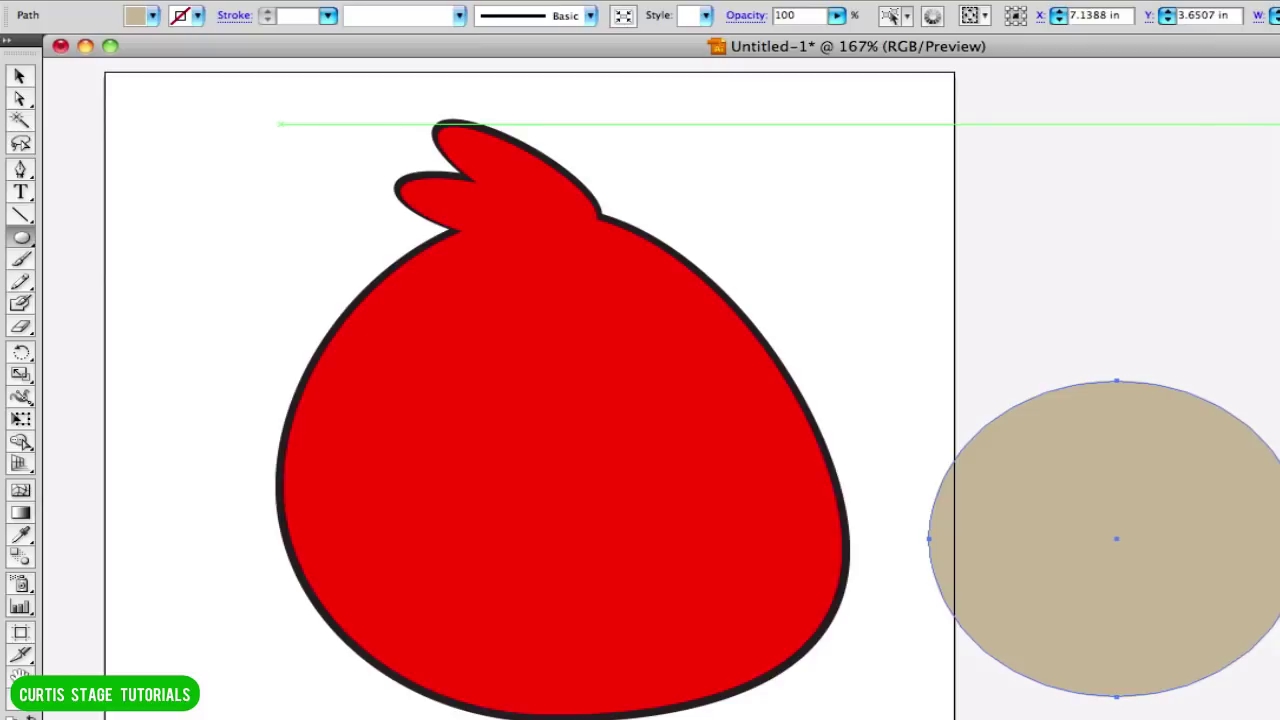
- Move the tan ellipse onto the lower right part of the red body, centered at about X 3.85 in, Y 4.99 in
{"action": "left_click", "coordinate": [19, 76]}
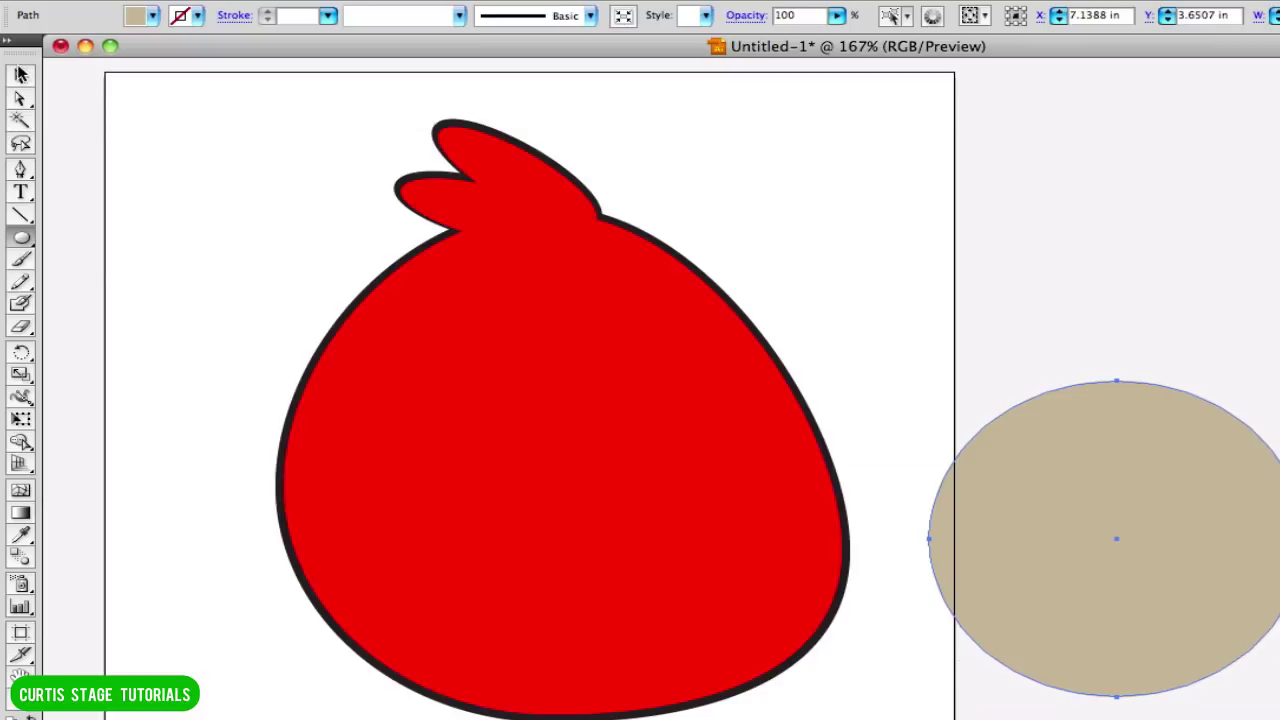
{"action": "left_click_drag", "start_coordinate": [1071, 597], "coordinate": [605, 719]}
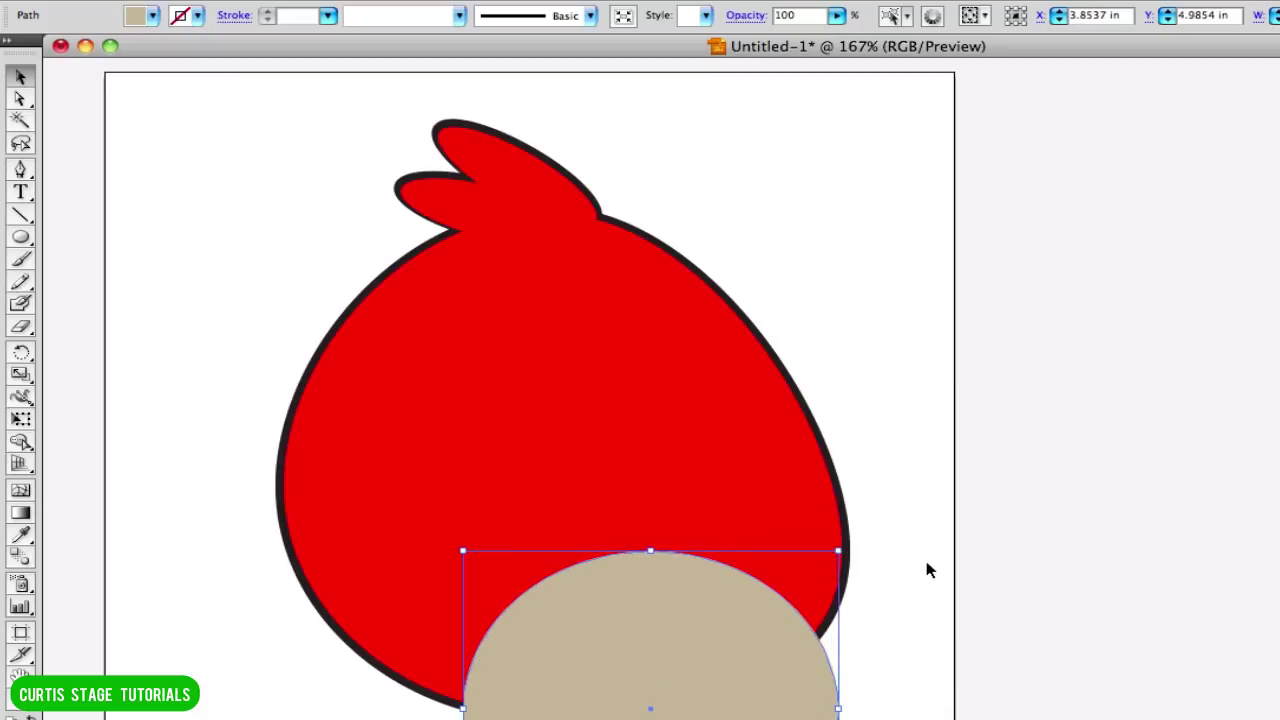
{"action": "scroll", "coordinate": [928, 570], "scroll_direction": "down", "scroll_amount": 3}
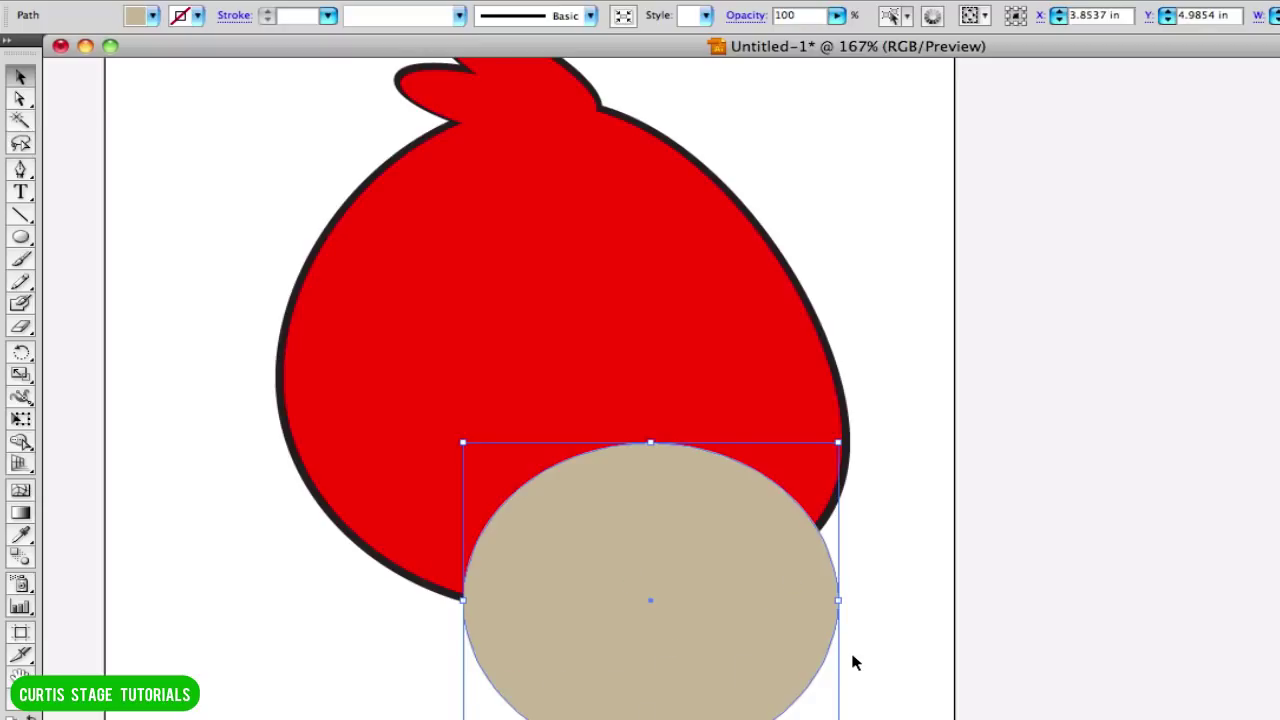
- Select the red body and the tan ellipse, split them with Pathfinder Divide, and switch to the Direct Selection tool
{"action": "key", "text": "ctrl+shift+F9"}
{"action": "left_click_drag", "start_coordinate": [960, 55], "coordinate": [980, 117]}
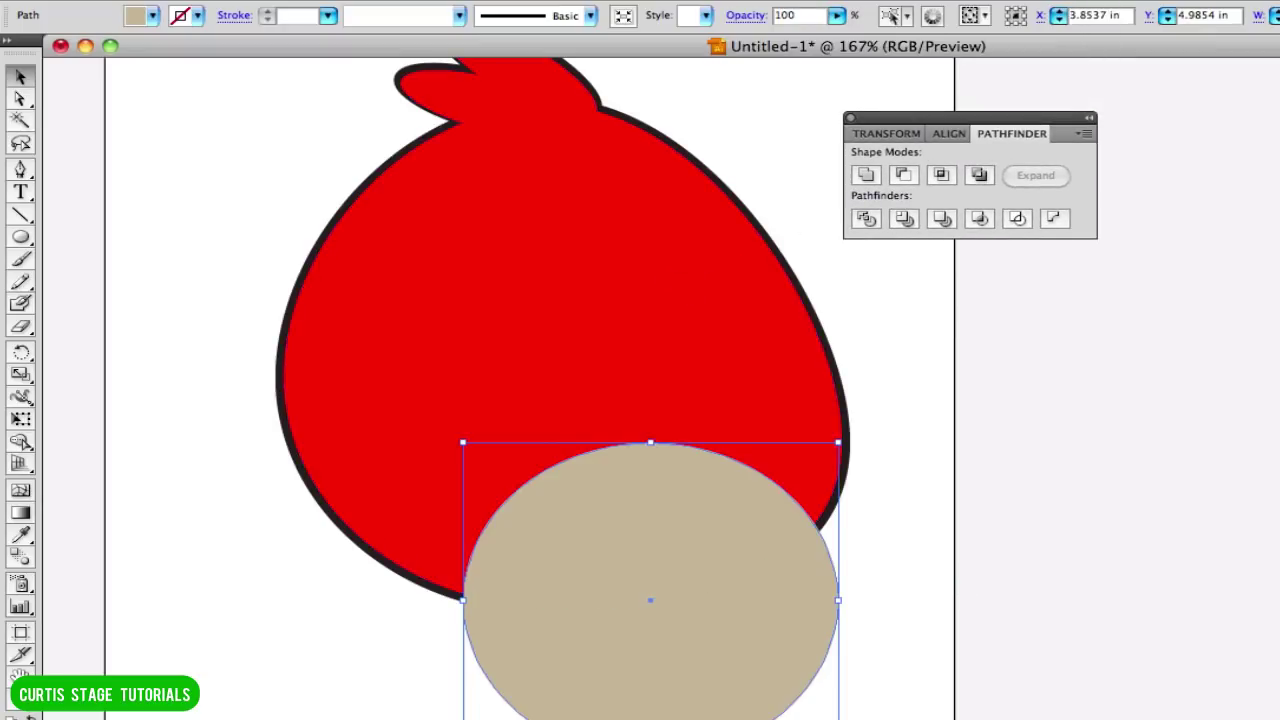
{"action": "key", "text": "F7"}
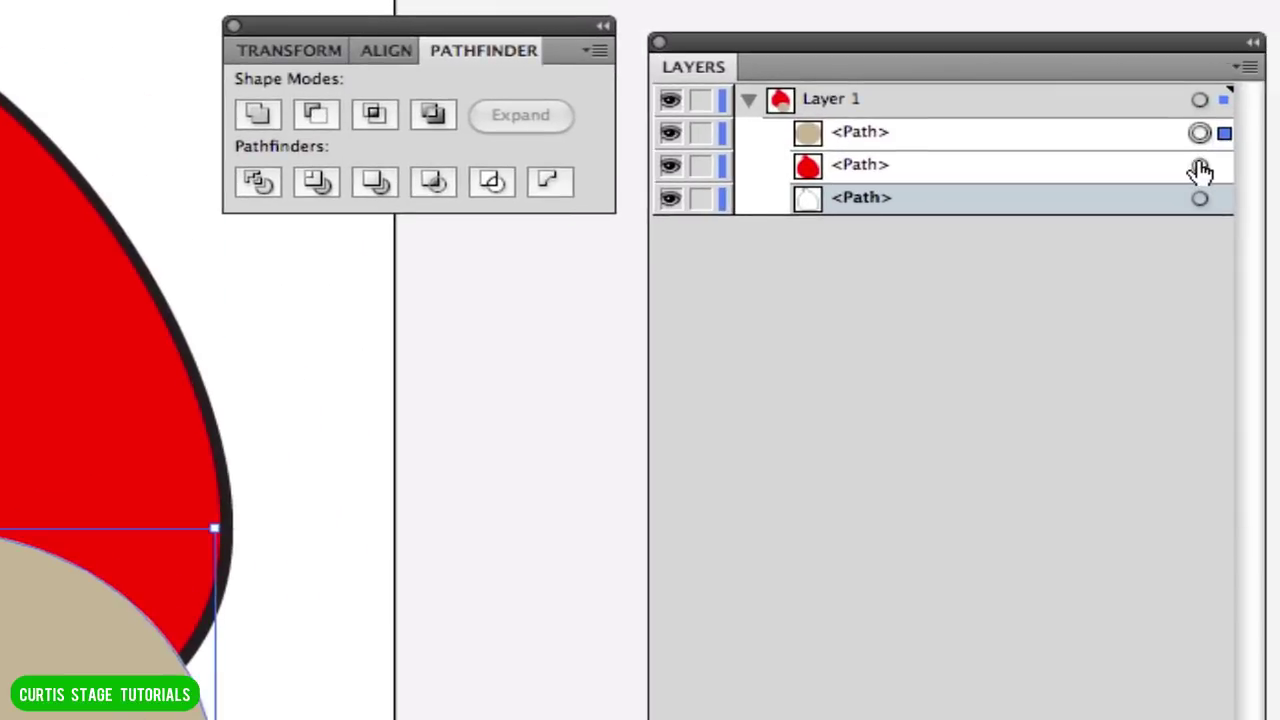
{"action": "left_click", "coordinate": [1279, 207]}
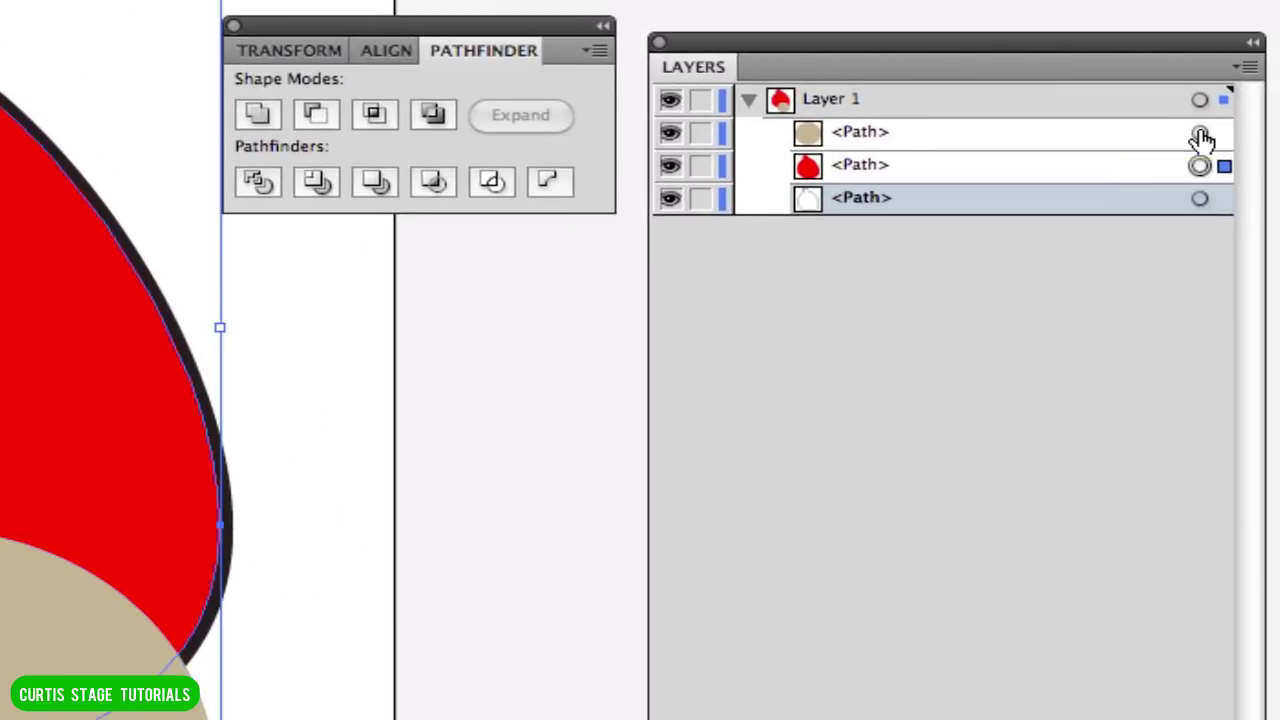
{"action": "left_click", "coordinate": [1200, 134], "text": "shift"}
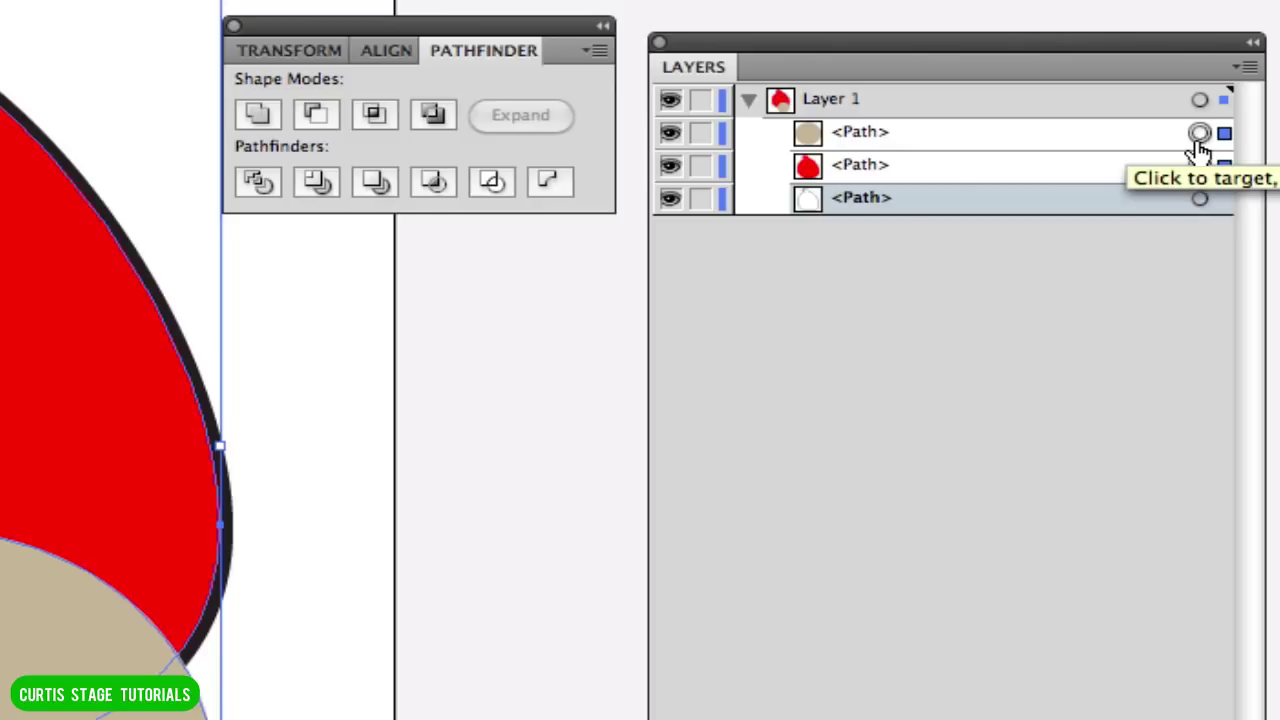
{"action": "left_click", "coordinate": [943, 163]}
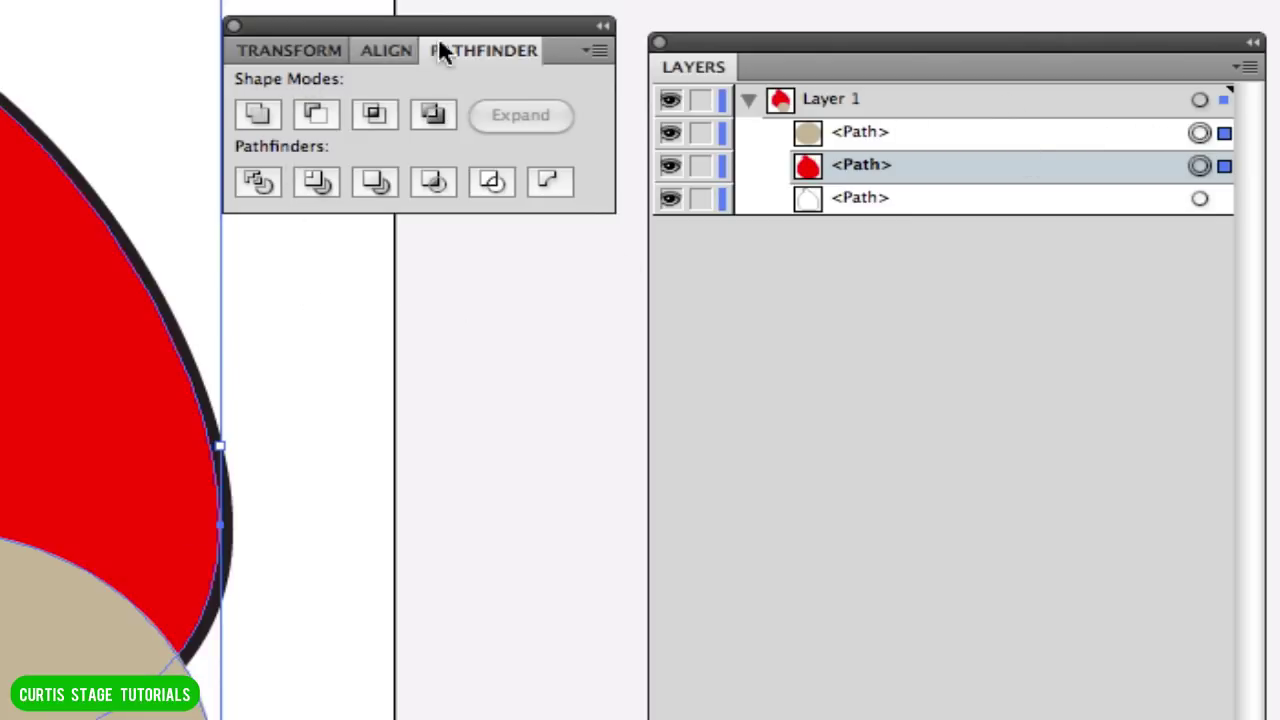
{"action": "left_click", "coordinate": [258, 190]}
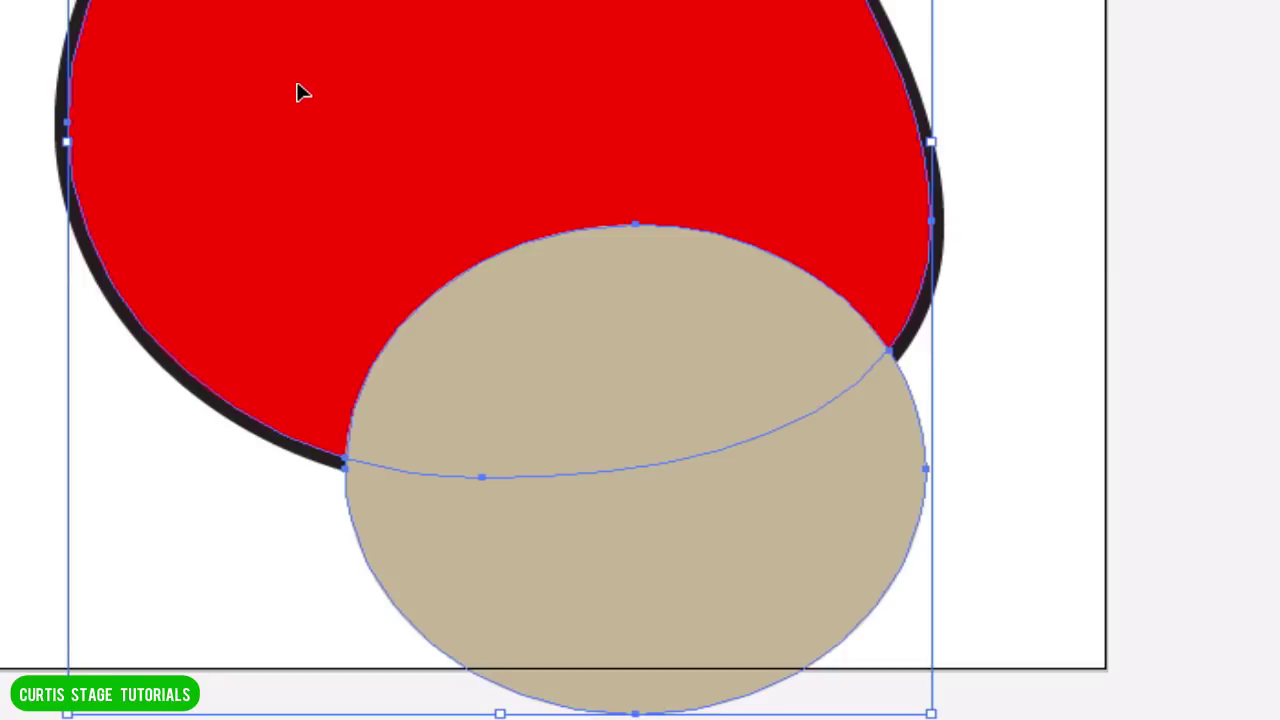
{"action": "key", "text": "a"}
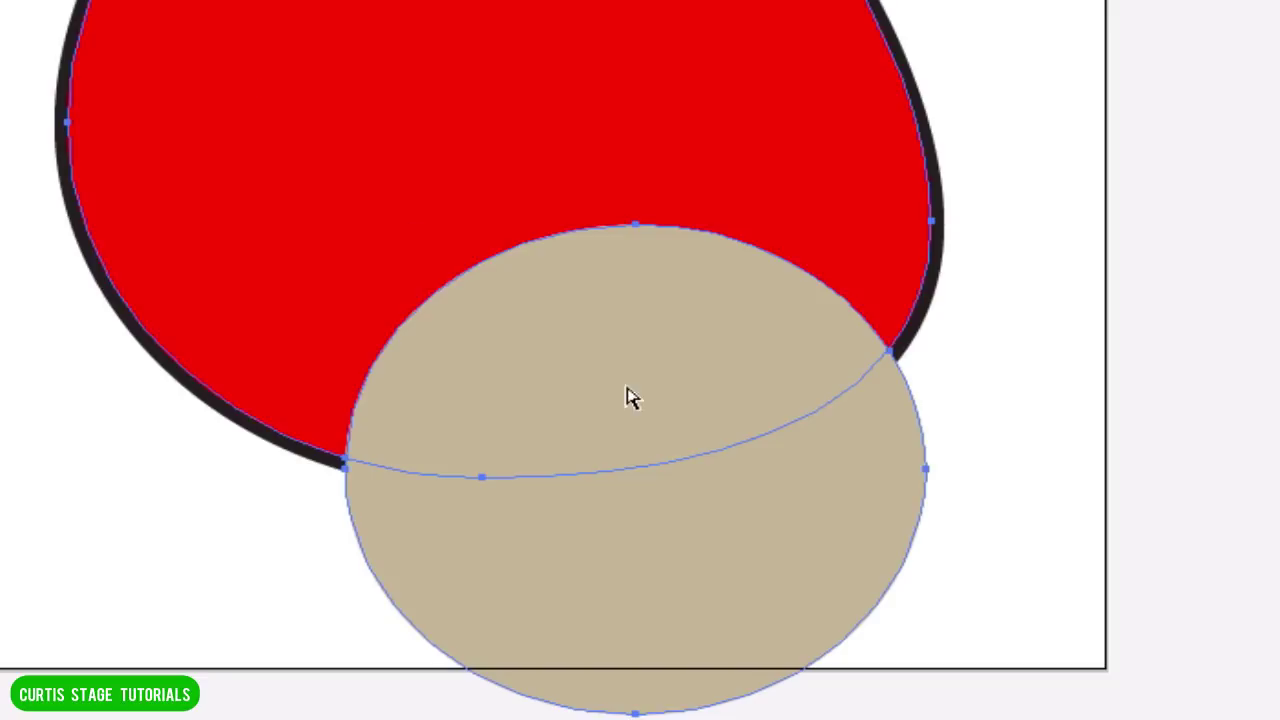
- Delete the piece of the tan ellipse that extends below the red body, keeping only the belly area
{"action": "key", "text": "shift+m"}
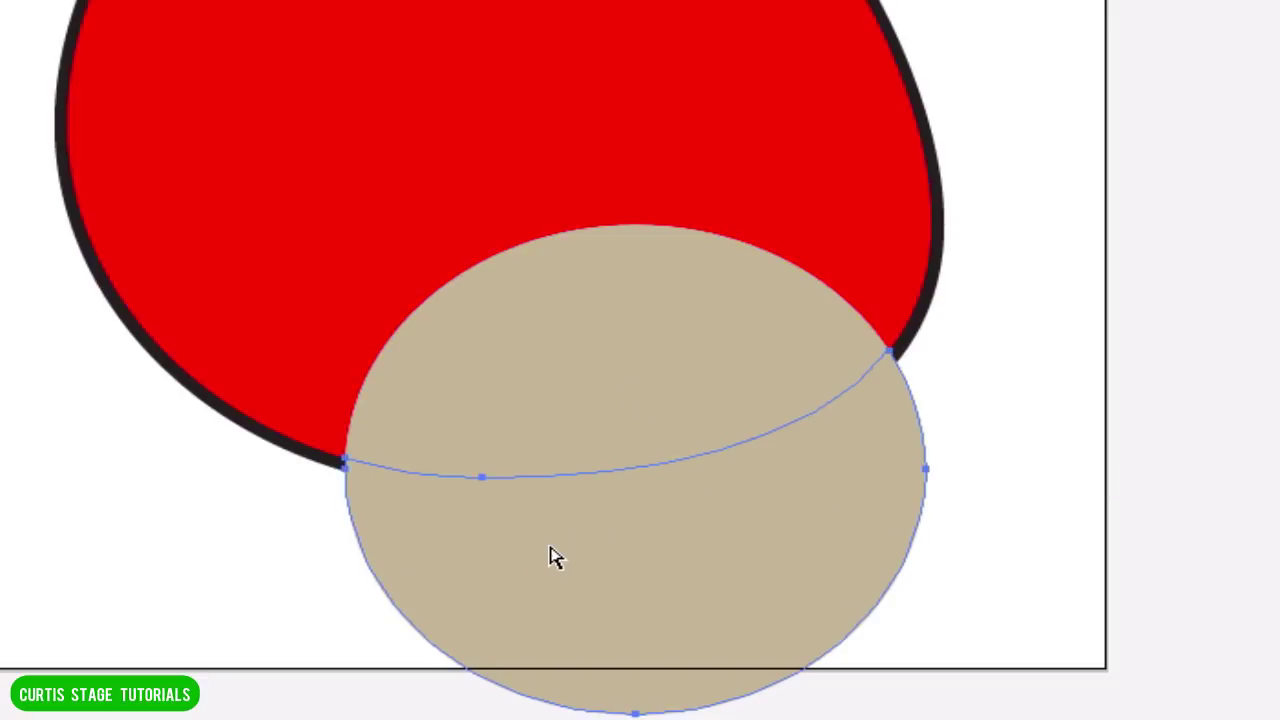
{"action": "left_click", "coordinate": [659, 586], "text": "alt"}
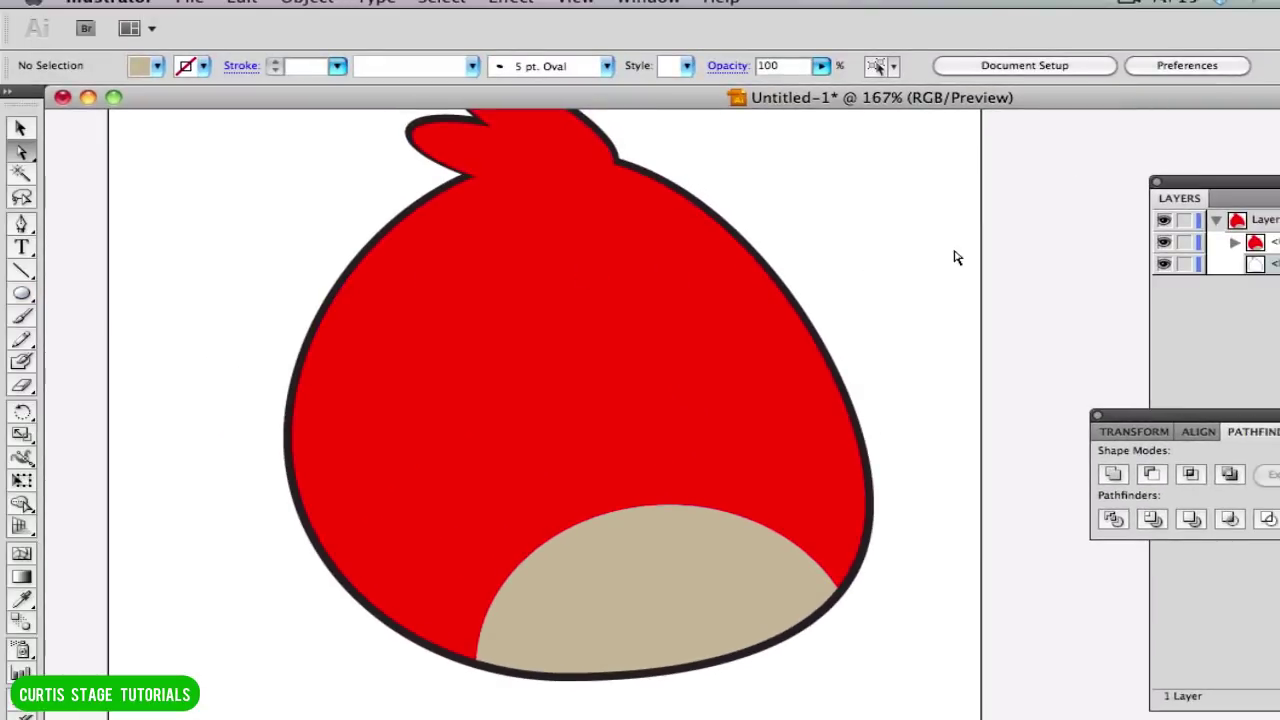
{"action": "left_click", "coordinate": [21, 128]}
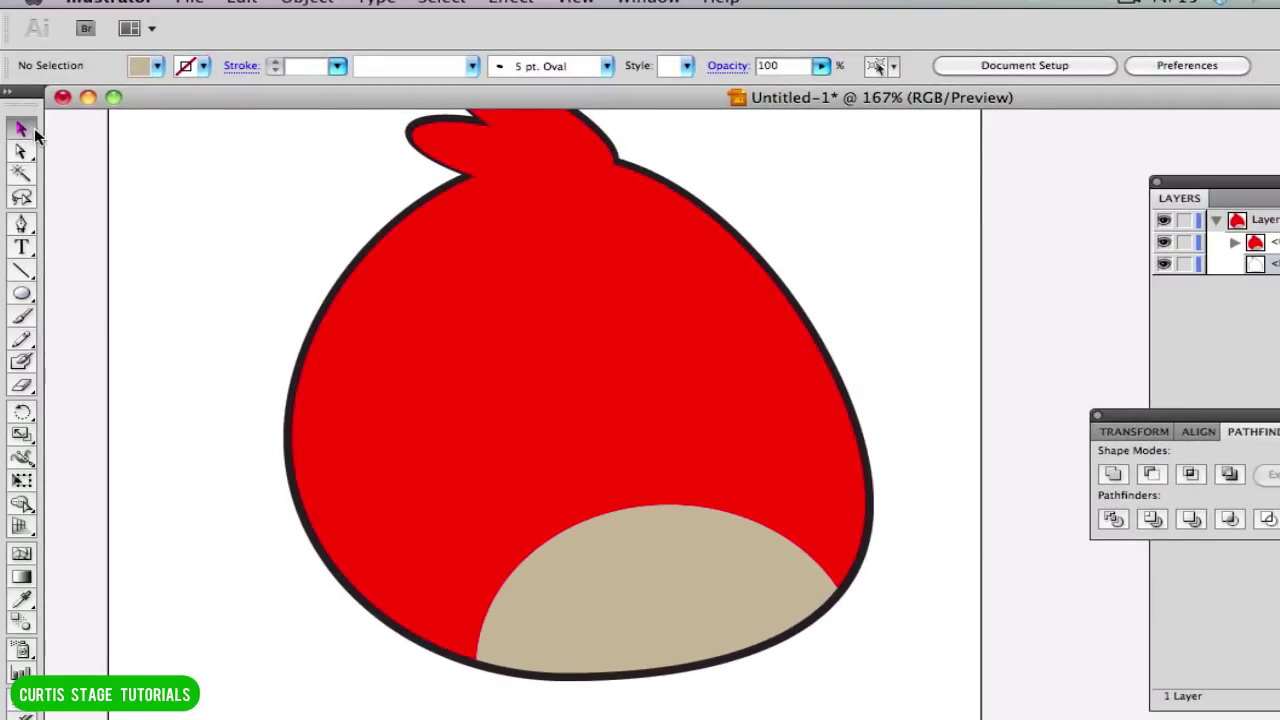
- Draw a white ellipse with a 1 pt black stroke as an eye, centered at about X 3.70 in, Y 2.91 in
{"action": "left_click", "coordinate": [22, 297]}
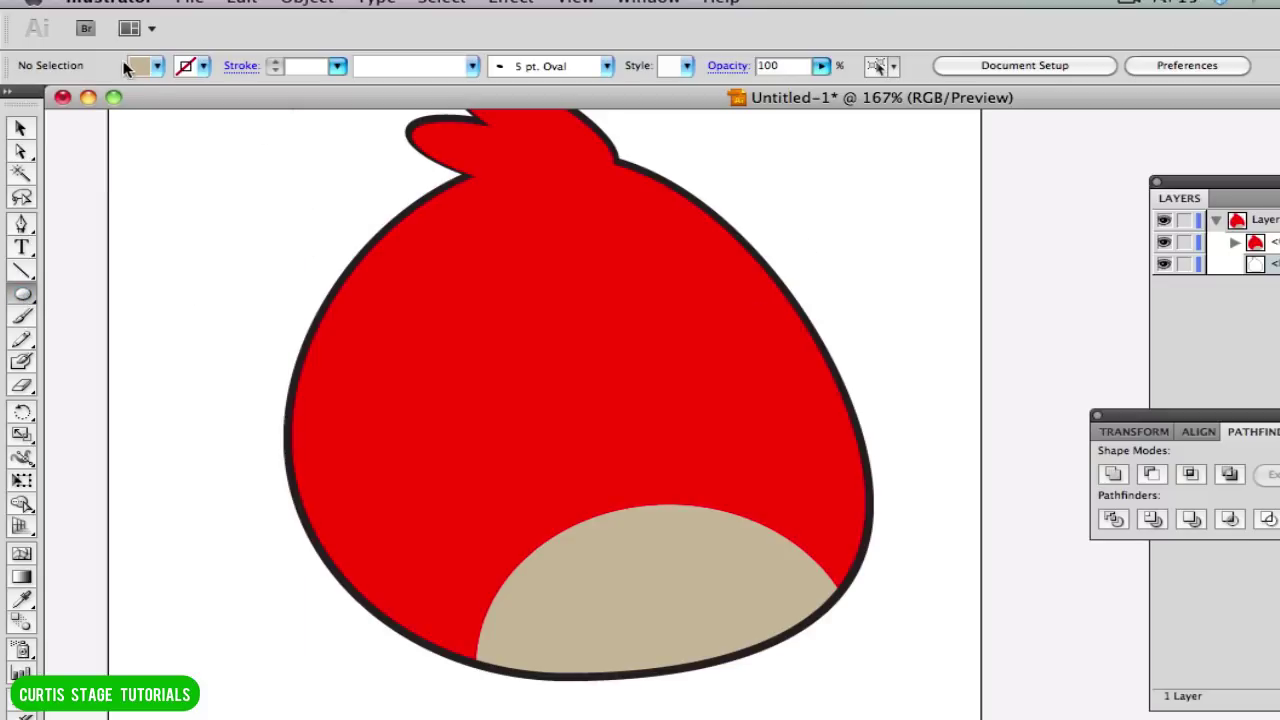
{"action": "left_click", "coordinate": [147, 74]}
{"action": "left_click", "coordinate": [41, 88]}
{"action": "left_click", "coordinate": [205, 68]}
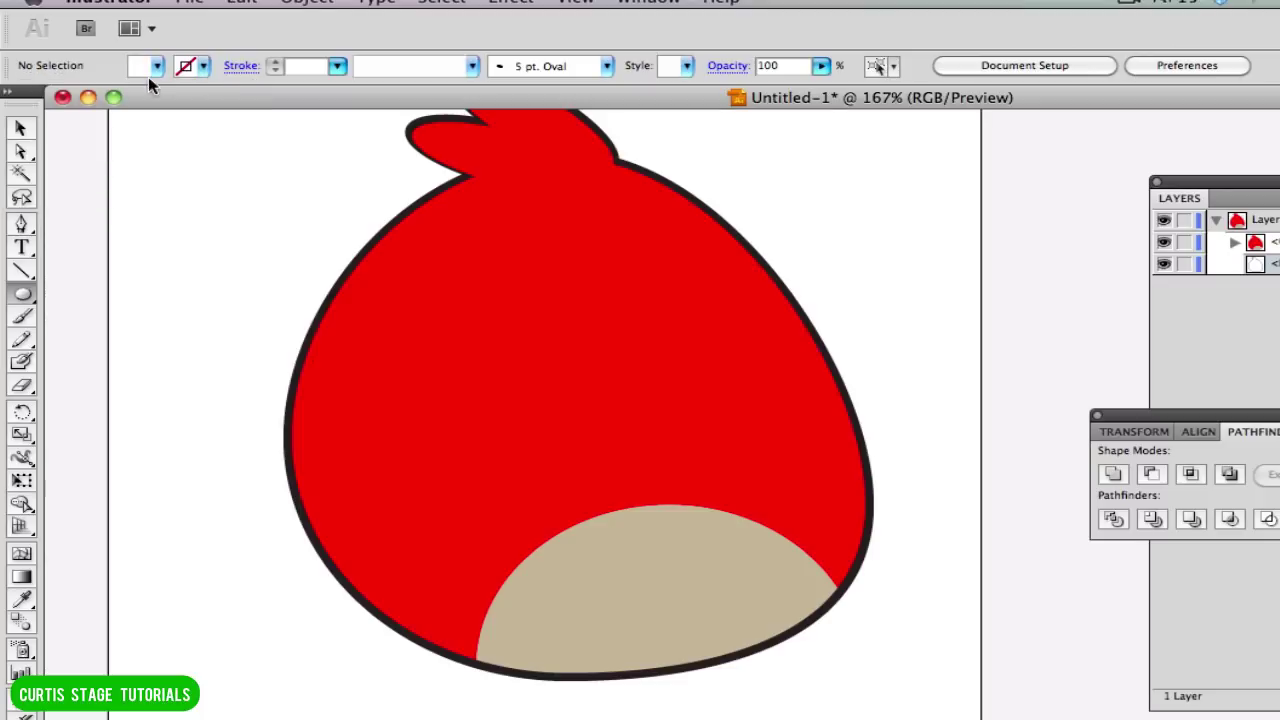
{"action": "left_click", "coordinate": [205, 68]}
{"action": "left_click", "coordinate": [58, 88]}
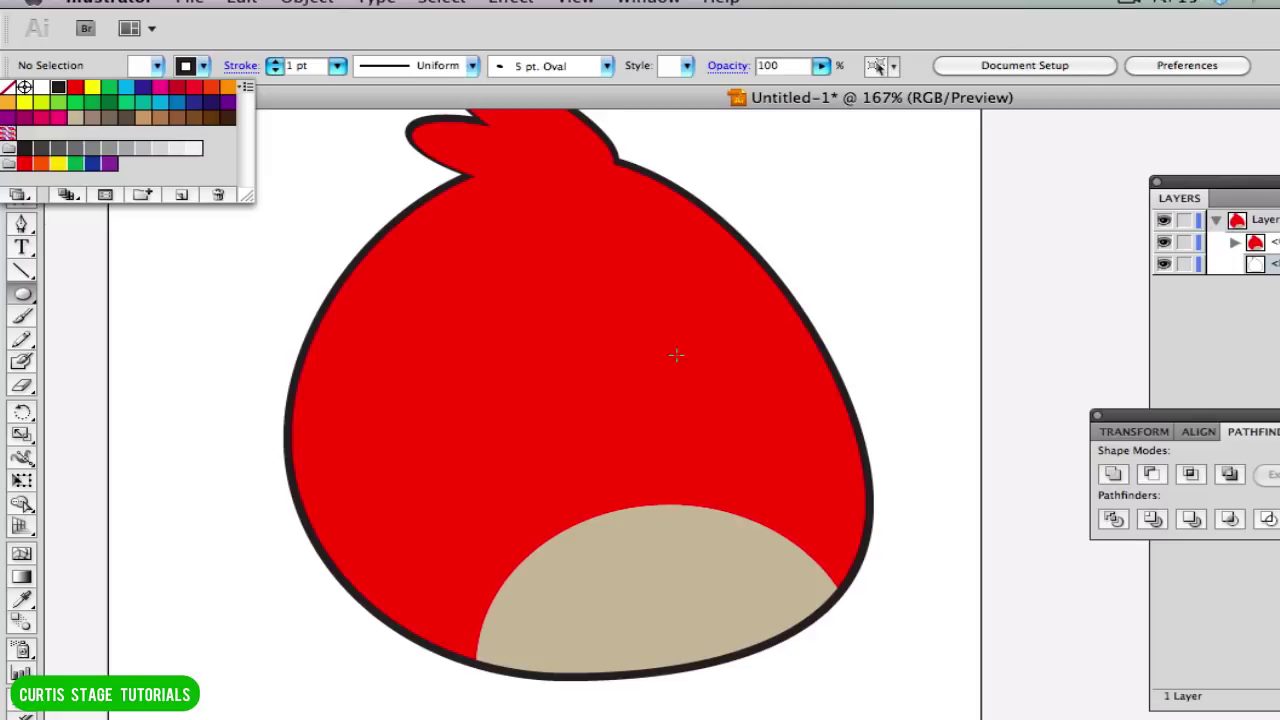
{"action": "left_click", "coordinate": [600, 354]}
{"action": "left_click_drag", "start_coordinate": [590, 352], "coordinate": [701, 443]}
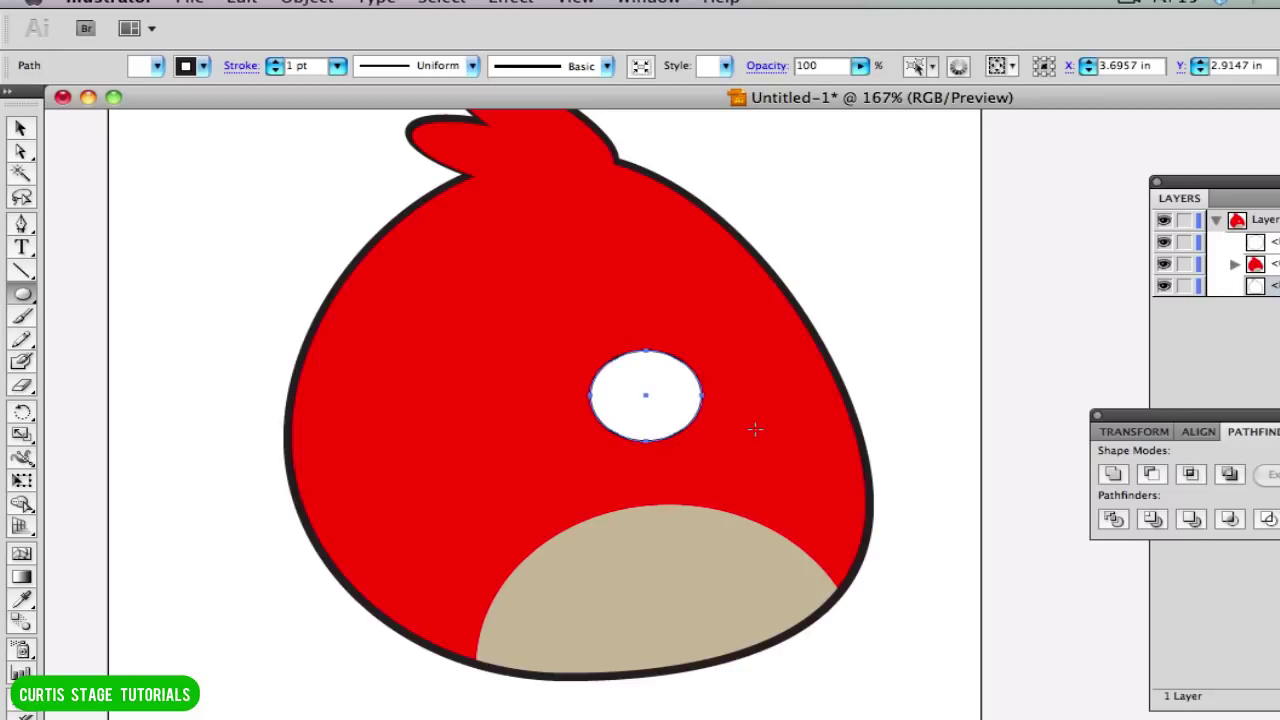
- Set the eye's stroke to 3 pt and place a duplicate touching its right side, centered at about X 4.46 in
{"action": "left_click", "coordinate": [330, 66]}
{"action": "left_click", "coordinate": [334, 107]}
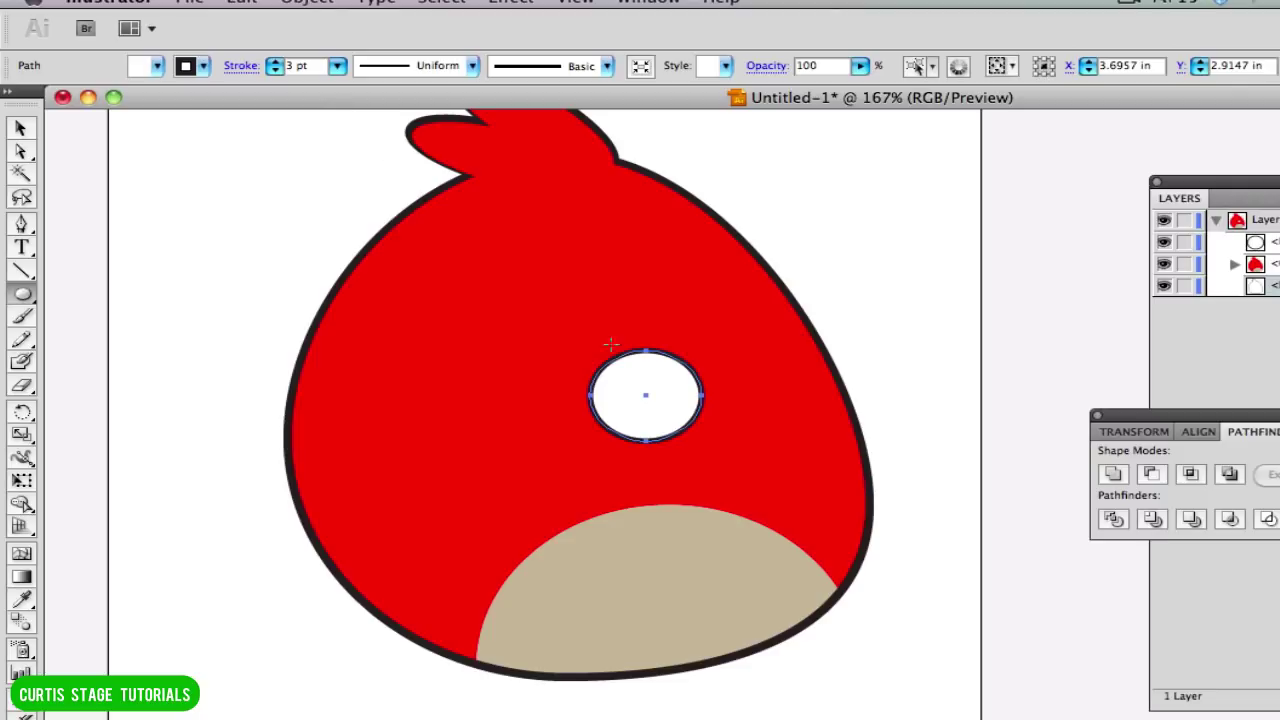
{"action": "left_click", "coordinate": [20, 128]}
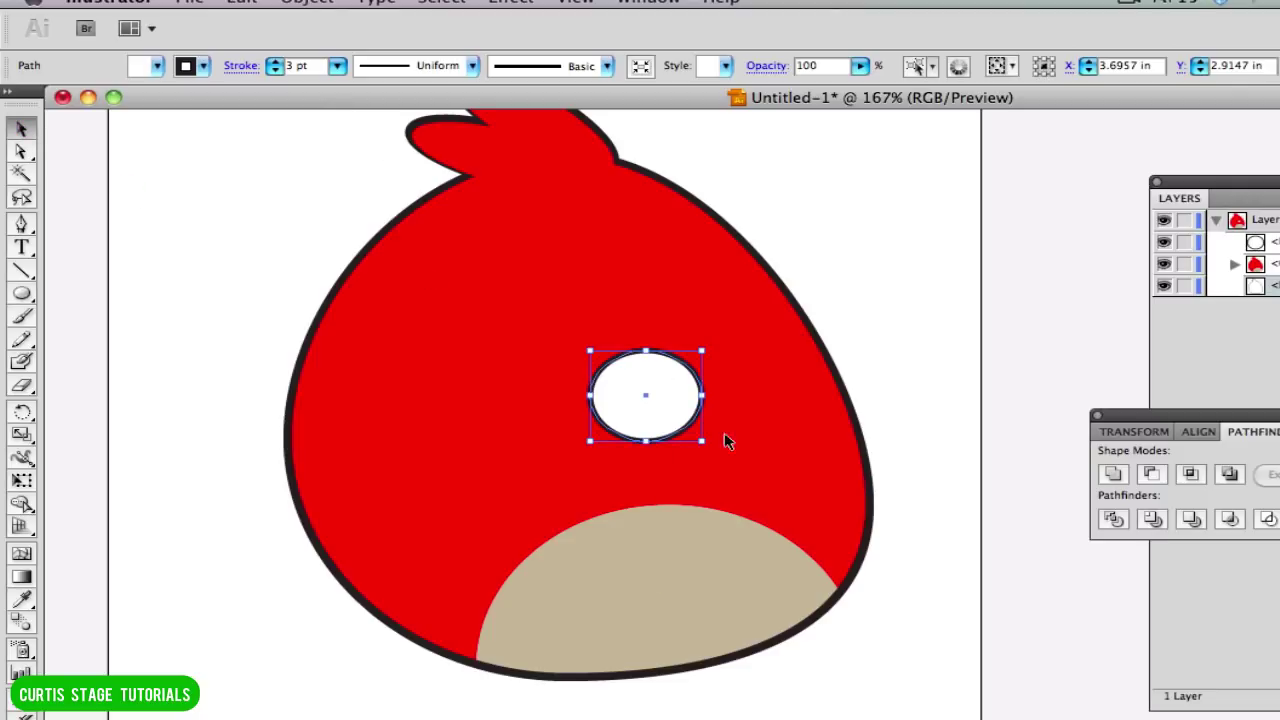
{"action": "left_click_drag", "start_coordinate": [670, 420], "coordinate": [782, 424]}
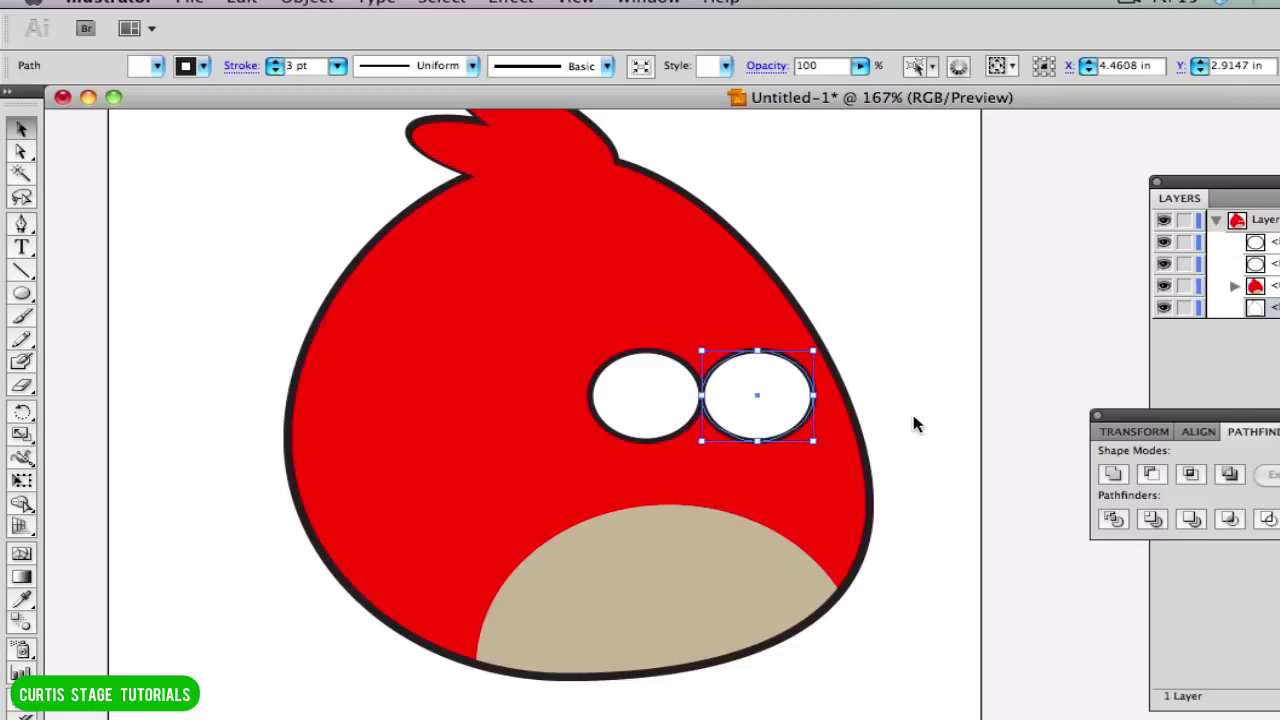
{"action": "left_click", "coordinate": [930, 423]}
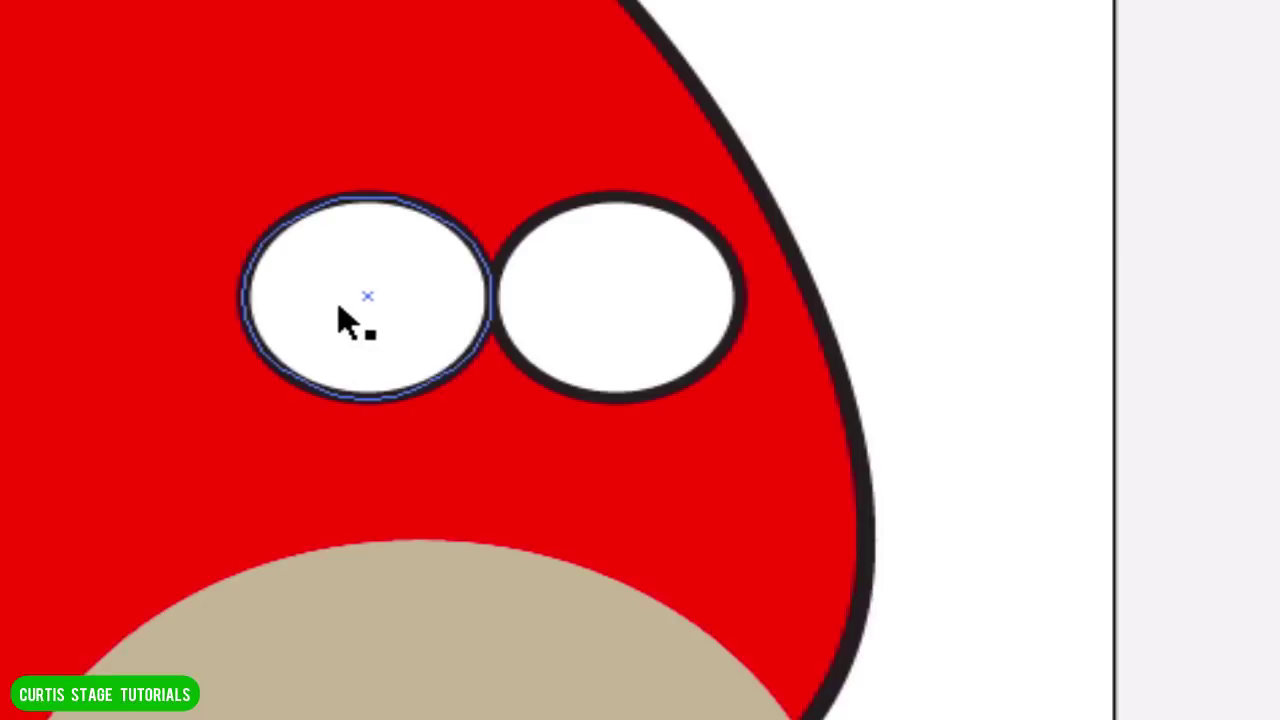
- Scale the right eye down slightly and reposition it so that it touches the left eye at the same height
{"action": "left_click", "coordinate": [600, 316]}
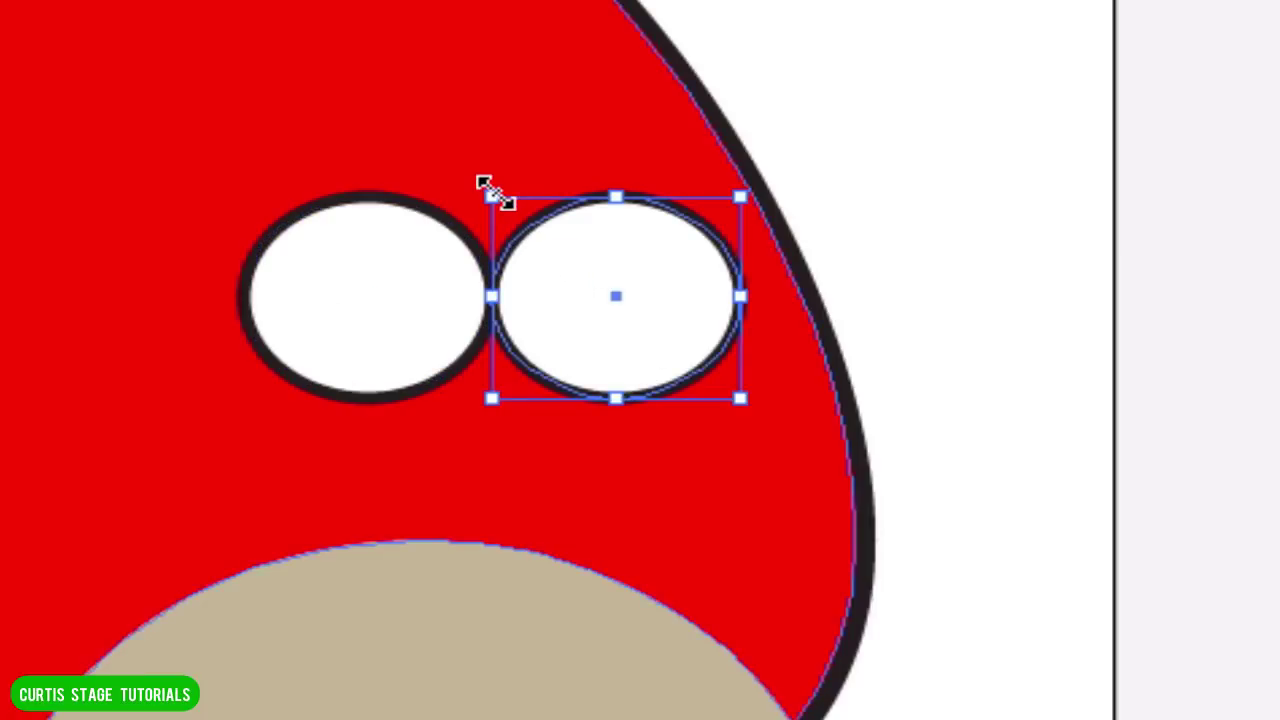
{"action": "left_click_drag", "start_coordinate": [491, 195], "coordinate": [503, 211]}
{"action": "left_click_drag", "start_coordinate": [595, 318], "coordinate": [556, 297]}
{"action": "left_click", "coordinate": [922, 365]}
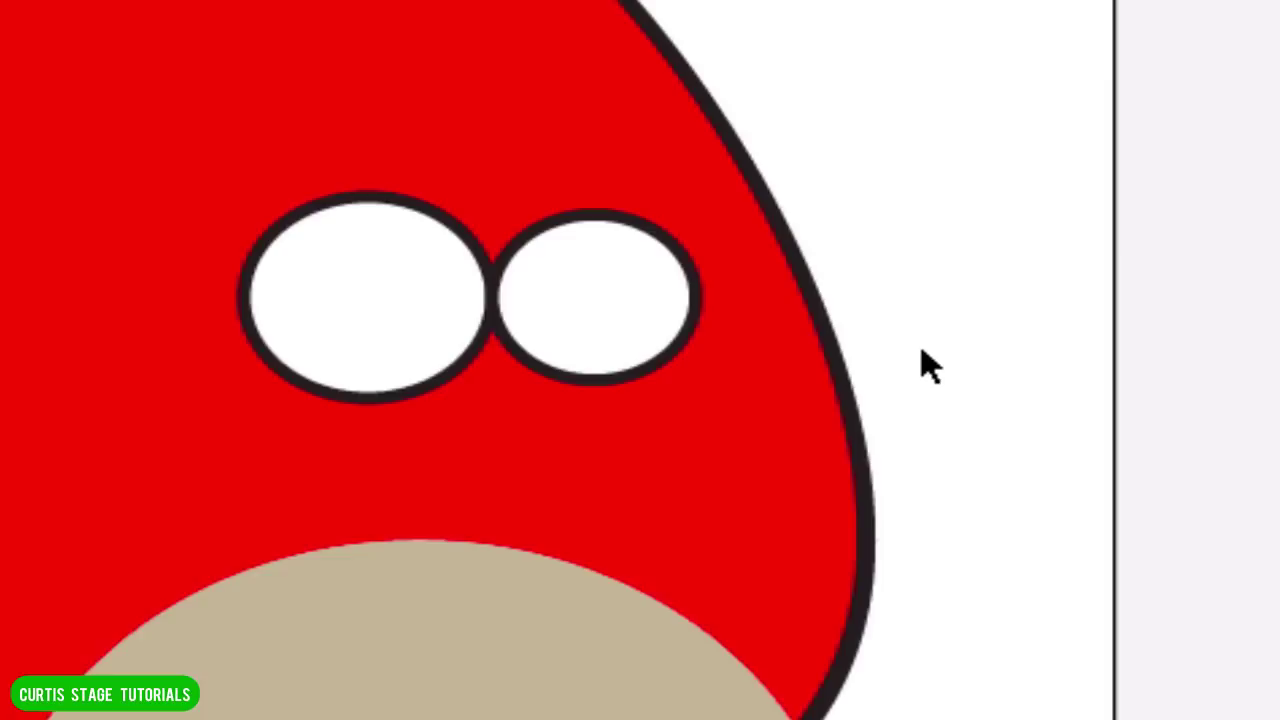
{"action": "left_click", "coordinate": [600, 229]}
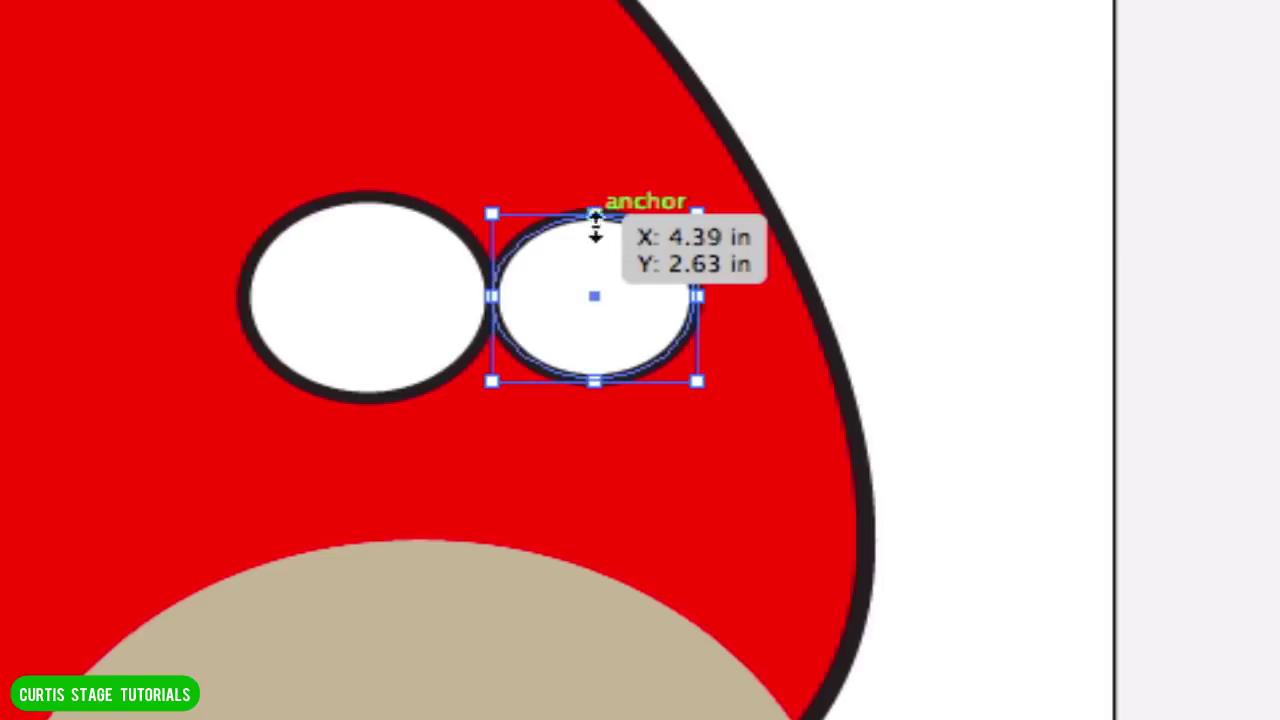
{"action": "key", "text": "a"}
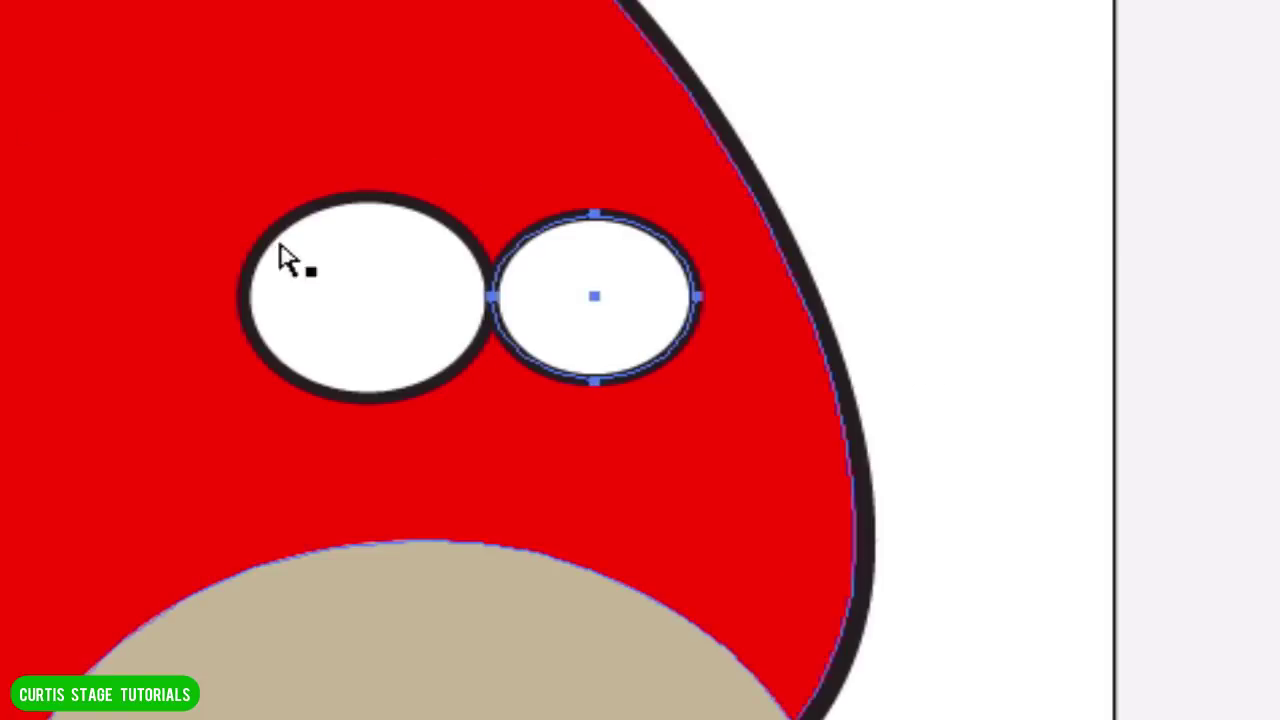
{"action": "left_click_drag", "start_coordinate": [591, 210], "coordinate": [598, 249]}
{"action": "key", "text": "v"}
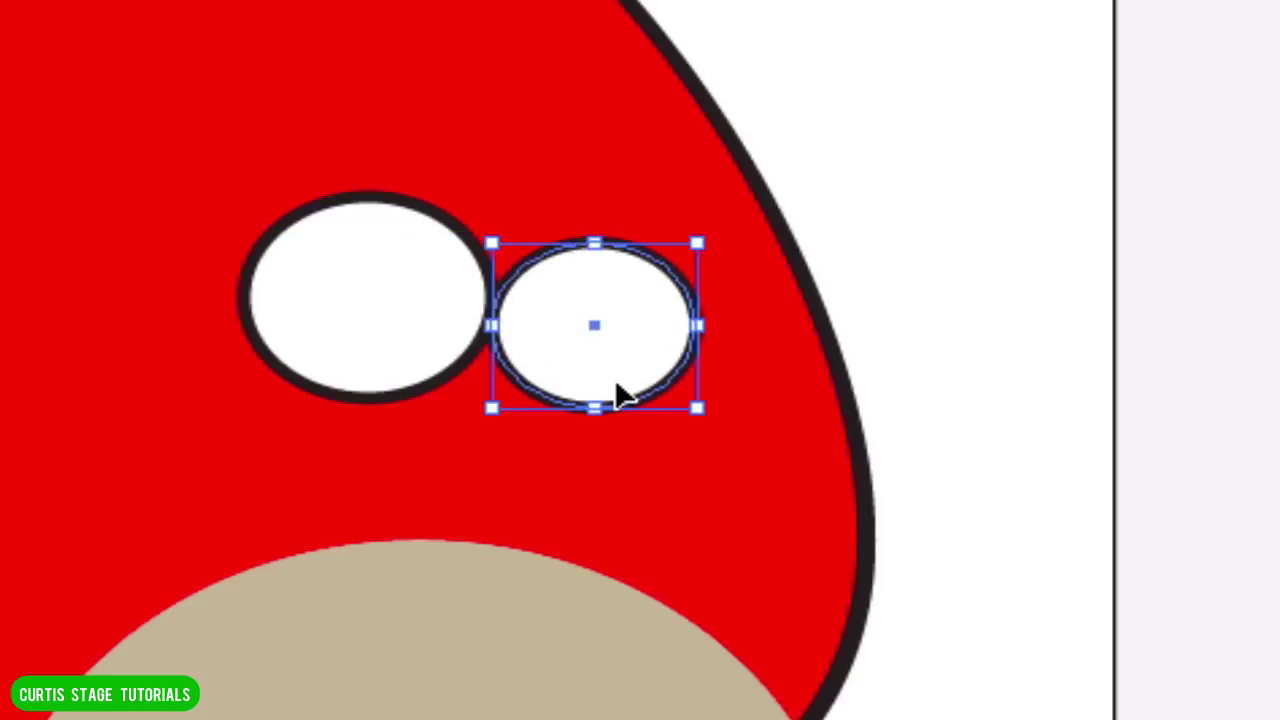
{"action": "key", "text": "ctrl+plus"}
{"action": "key", "text": "ctrl+shift+b"}
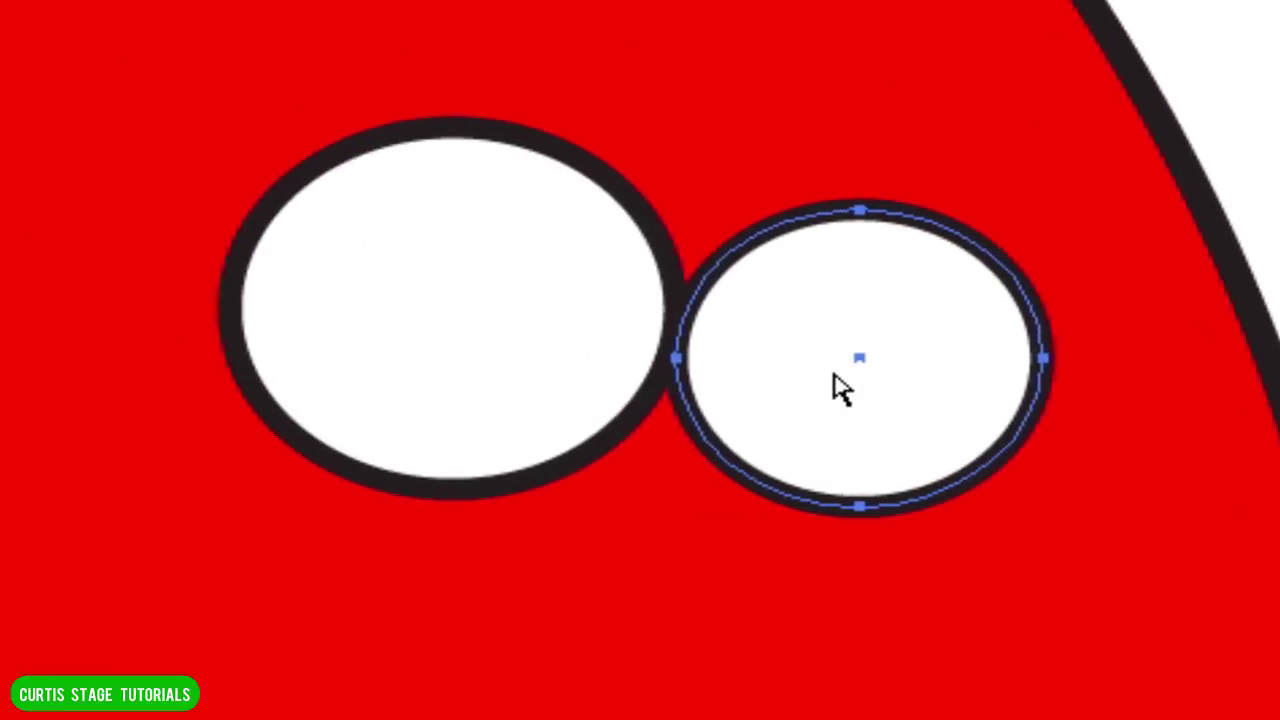
{"action": "left_click_drag", "start_coordinate": [814, 380], "coordinate": [822, 348]}
- Flatten the tops of both eyes by moving the top anchor point of each one down slightly
{"action": "left_click", "coordinate": [866, 168]}
{"action": "left_click_drag", "start_coordinate": [866, 168], "coordinate": [866, 186]}
{"action": "left_click", "coordinate": [446, 229]}
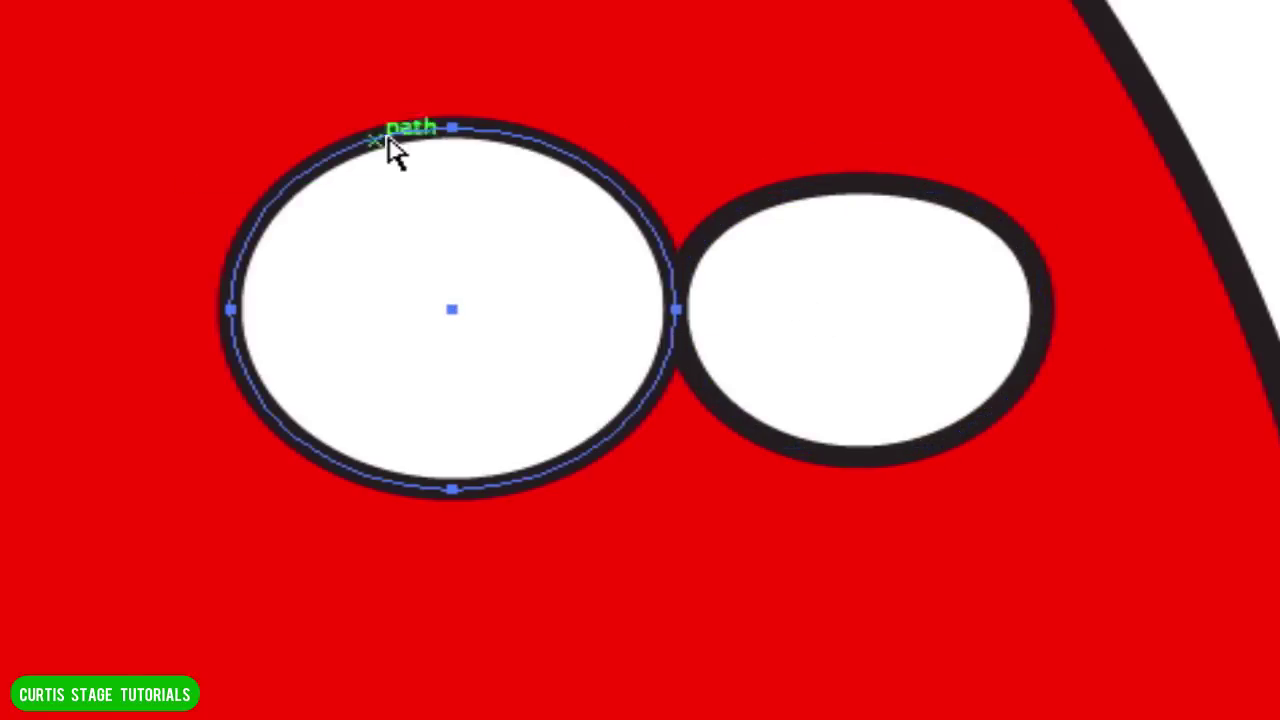
{"action": "mouse_move", "coordinate": [455, 137]}
{"action": "left_mouse_down"}
{"action": "mouse_move", "coordinate": [455, 177]}
{"action": "mouse_move", "coordinate": [458, 129]}
{"action": "left_mouse_up"}
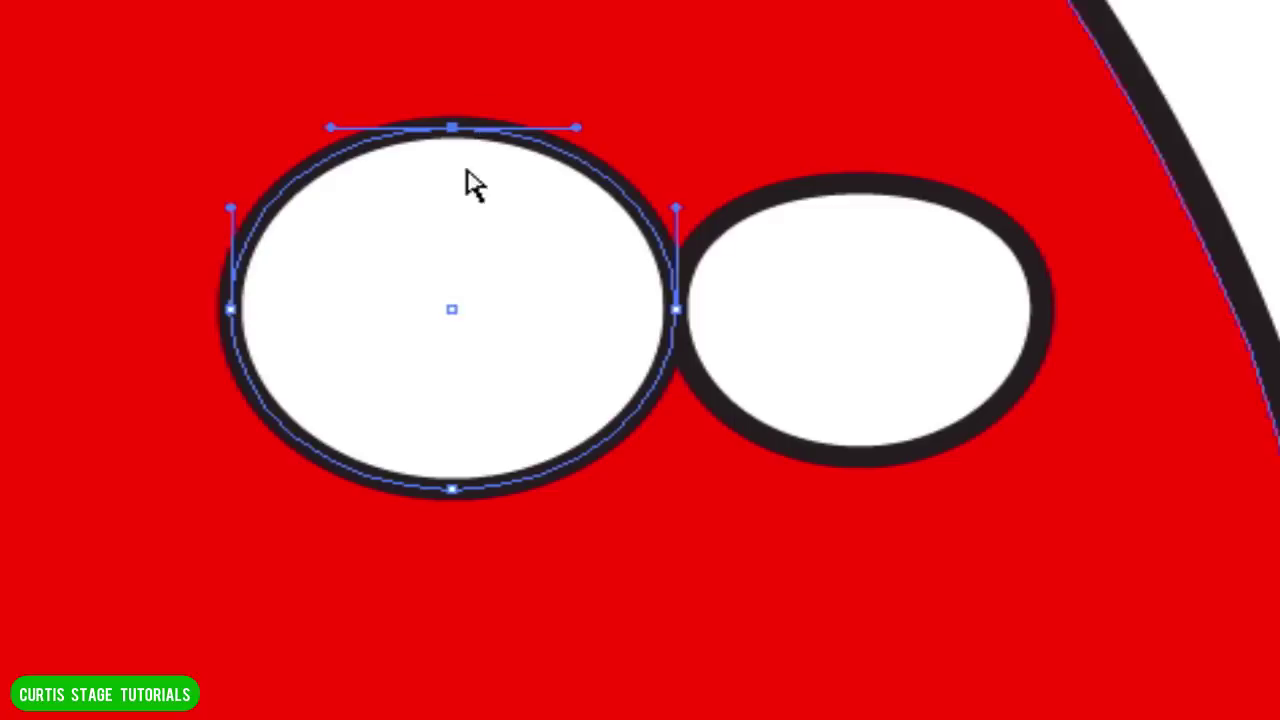
{"action": "left_click_drag", "start_coordinate": [450, 131], "coordinate": [450, 161]}
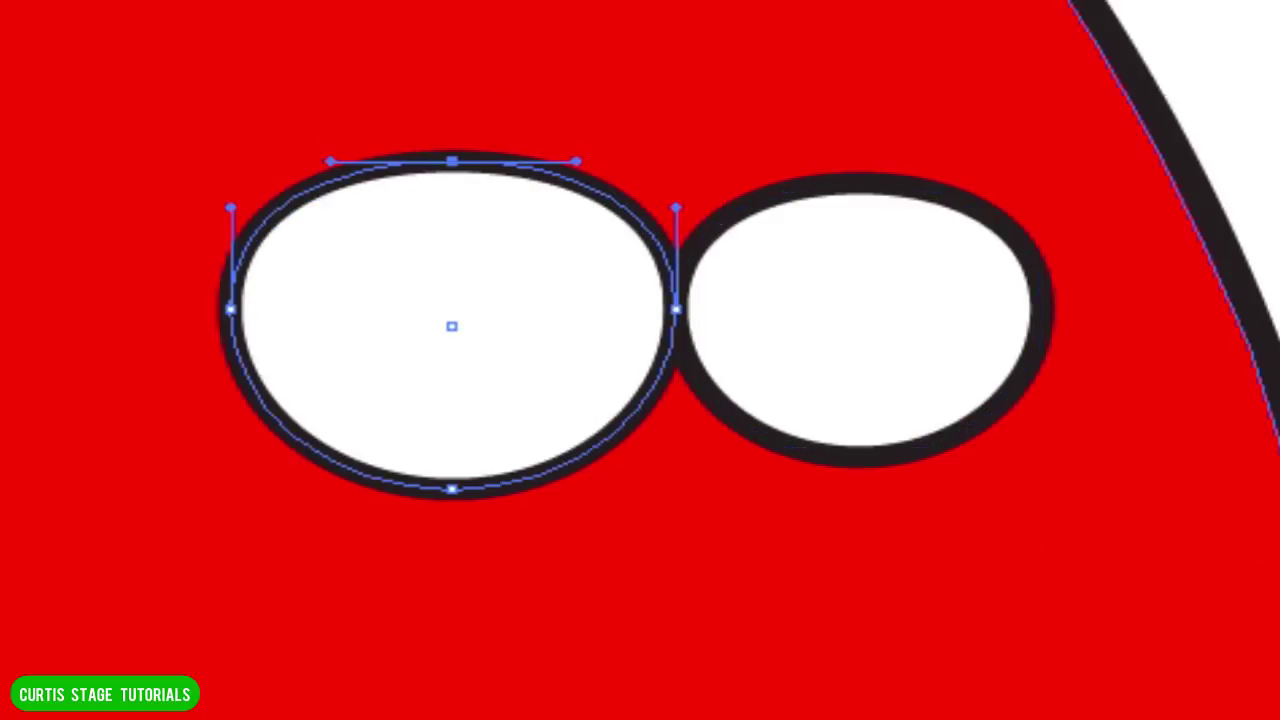
{"action": "key", "text": "ctrl+shift+a"}
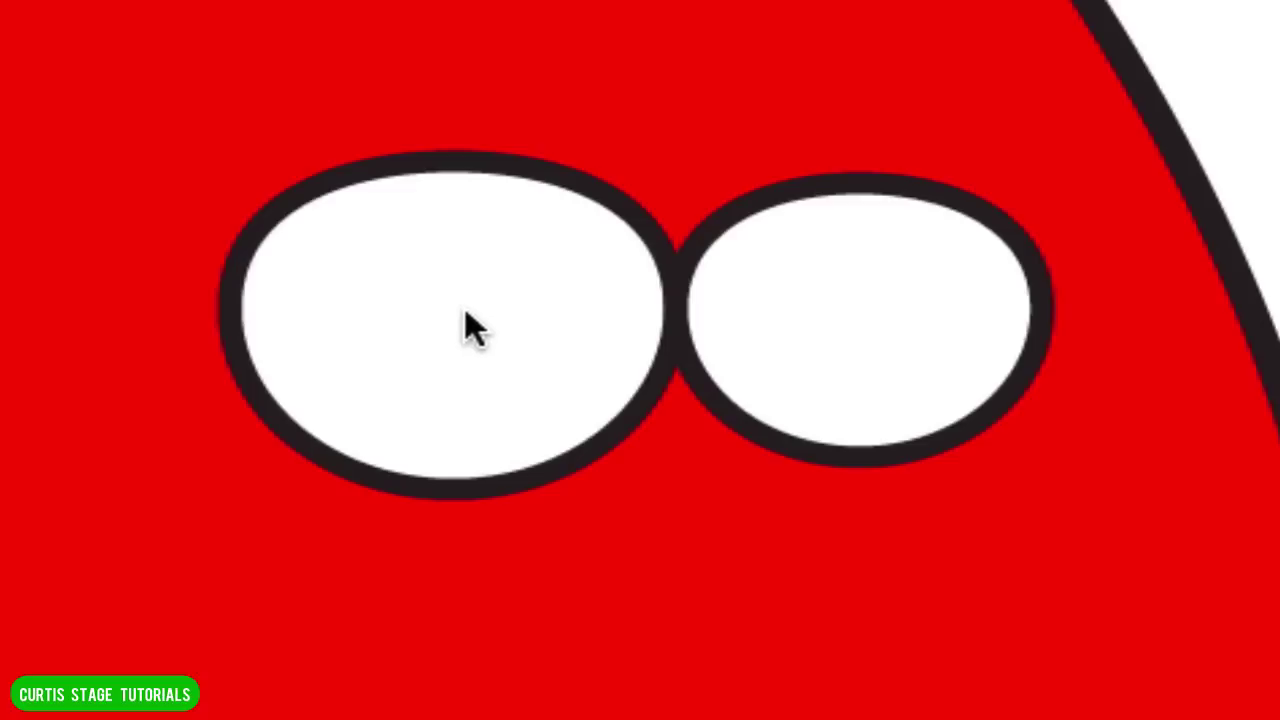
- Draw a small black ellipse without a stroke as the left eye's pupil and place a slightly smaller copy in the right eye
{"action": "left_click_drag", "start_coordinate": [420, 293], "coordinate": [526, 380]}
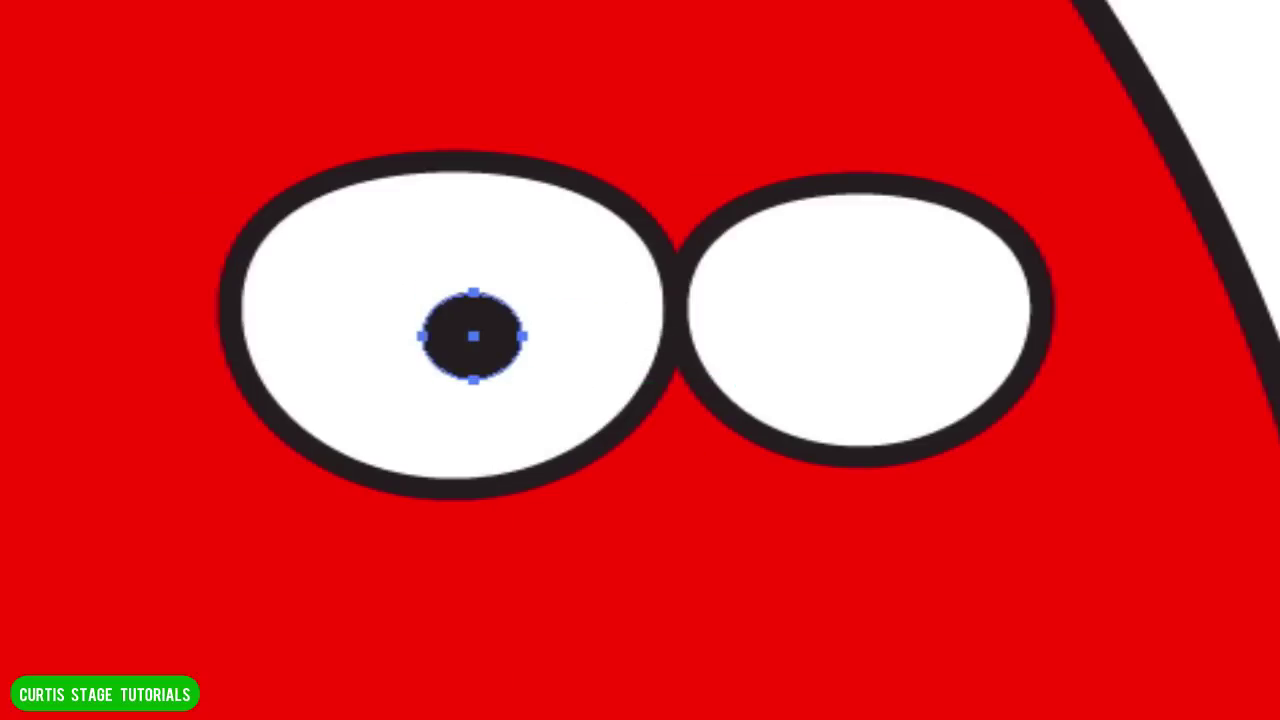
{"action": "key", "text": "v"}
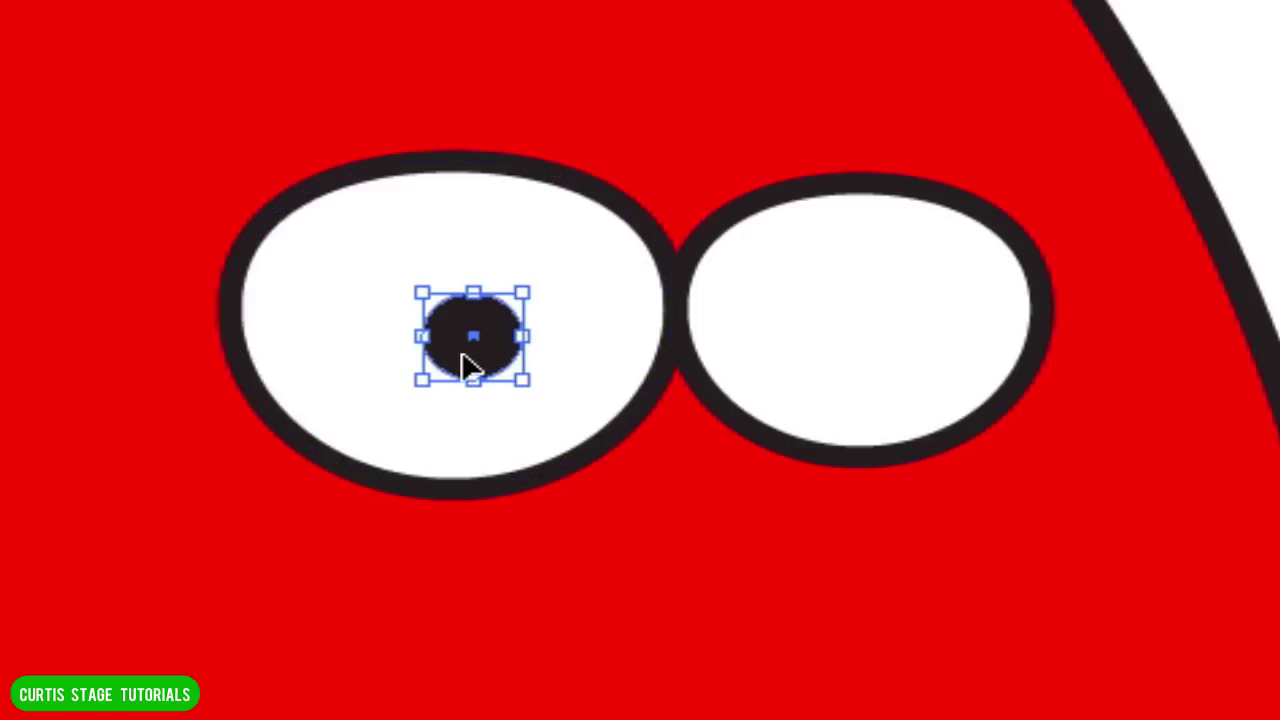
{"action": "left_click_drag", "start_coordinate": [491, 360], "coordinate": [815, 359]}
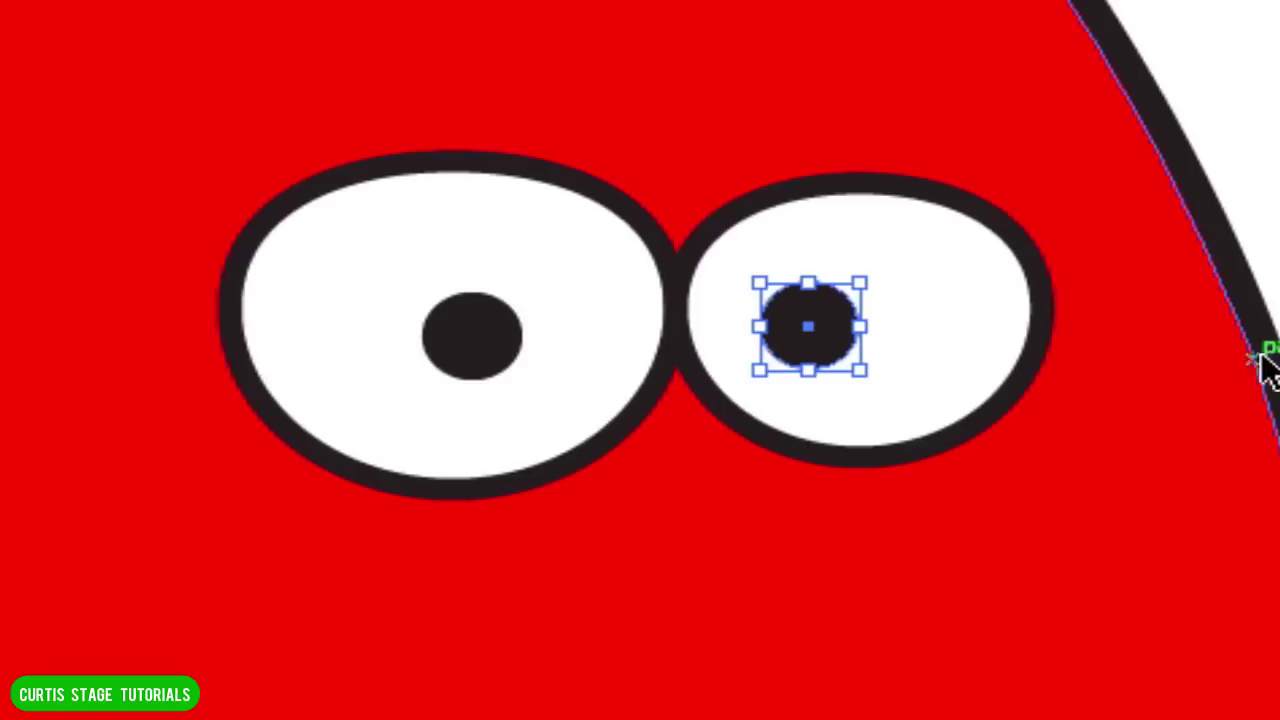
{"action": "mouse_move", "coordinate": [862, 282]}
{"action": "left_mouse_down"}
{"action": "mouse_move", "coordinate": [833, 292]}
{"action": "mouse_move", "coordinate": [848, 298]}
{"action": "left_mouse_up"}
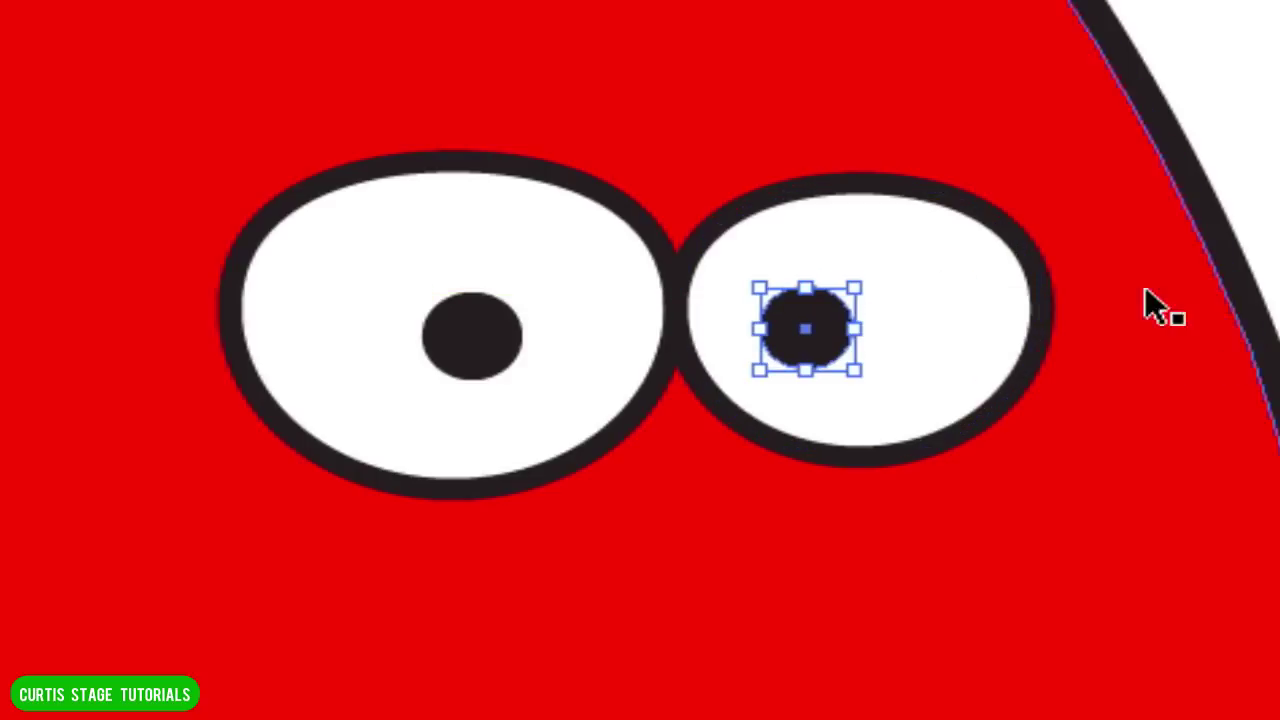
{"action": "key", "text": "ctrl+shift+a"}
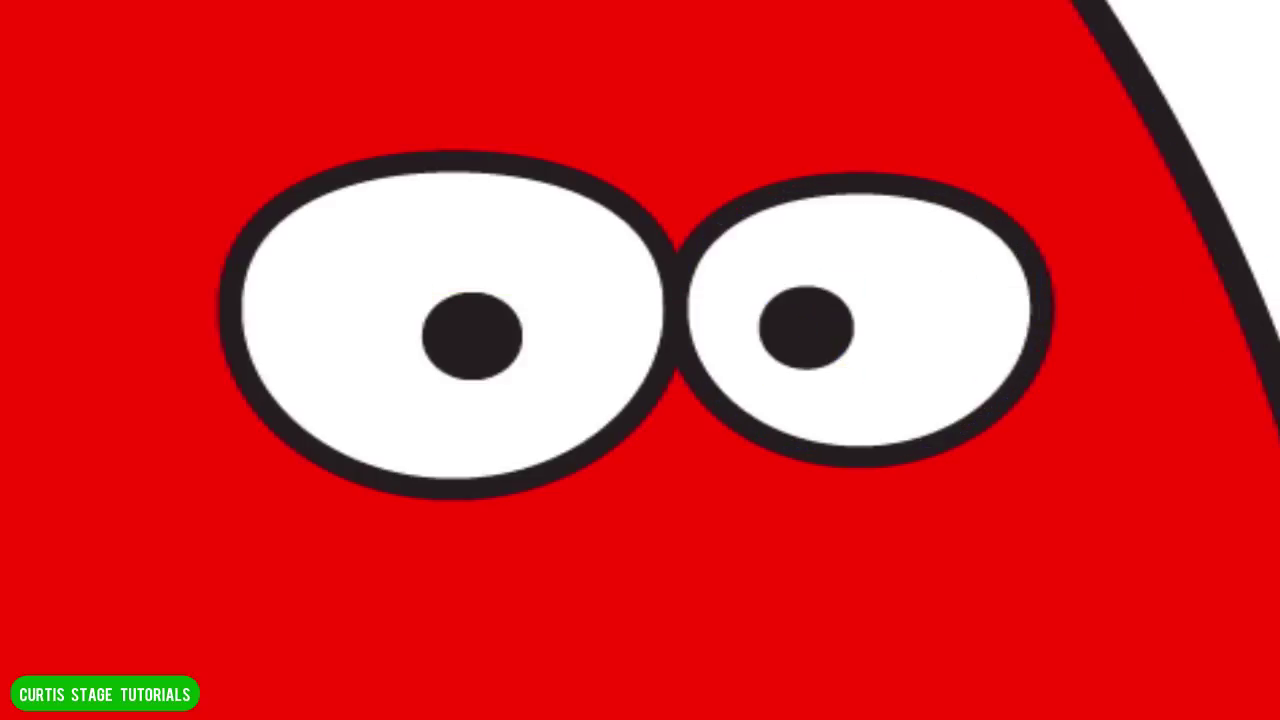
- Move the two pupils closer together, toward the point where the eyes meet, and deselect them
{"action": "left_click", "coordinate": [504, 358]}
{"action": "left_click_drag", "start_coordinate": [800, 349], "coordinate": [780, 343]}
{"action": "left_click_drag", "start_coordinate": [489, 358], "coordinate": [532, 356]}
{"action": "key", "text": "ctrl+shift+a"}
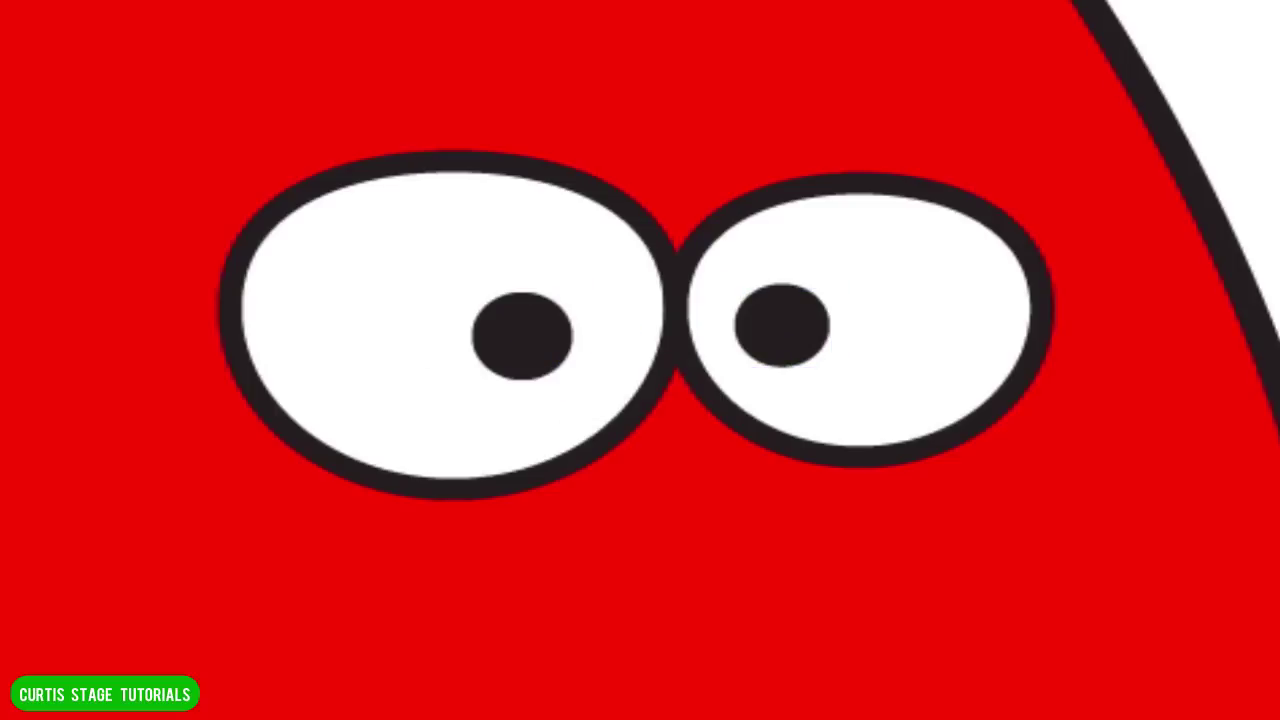
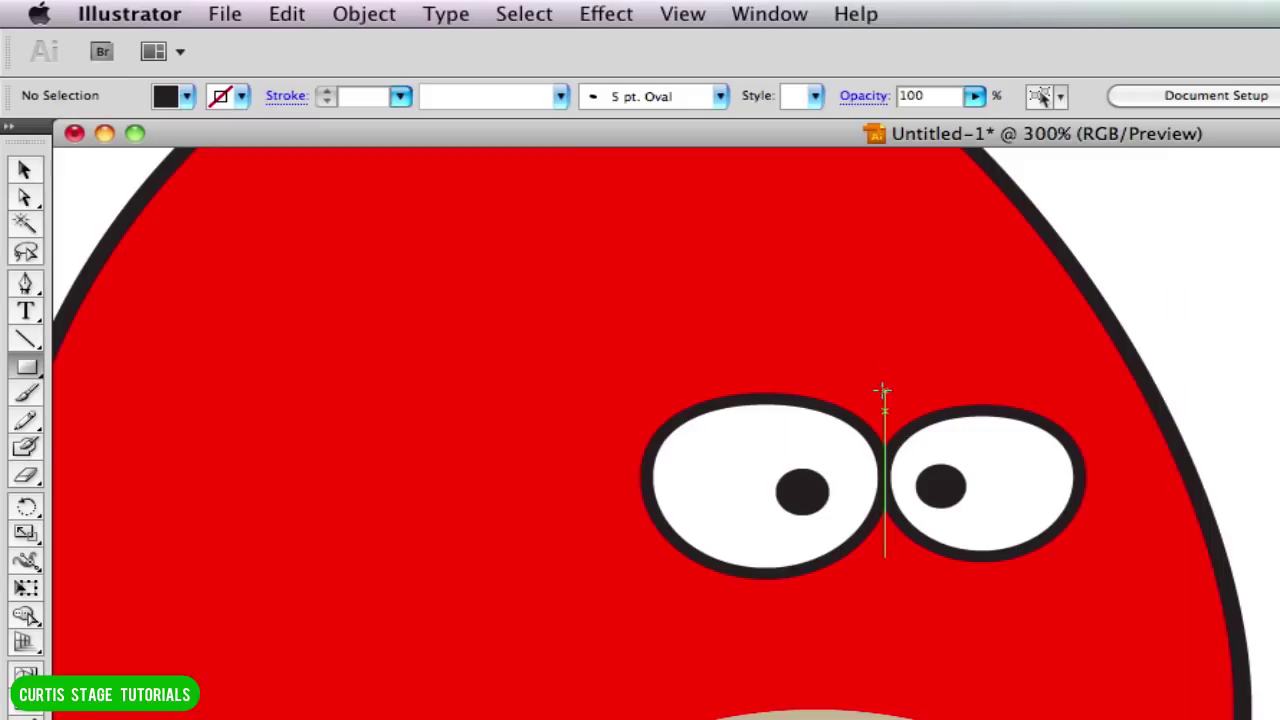
- Draw a black rectangle above the left eye, tilt it clockwise toward the beak side and lay it over the eye's upper edge as an eyebrow
{"action": "left_click_drag", "start_coordinate": [883, 392], "coordinate": [478, 316]}
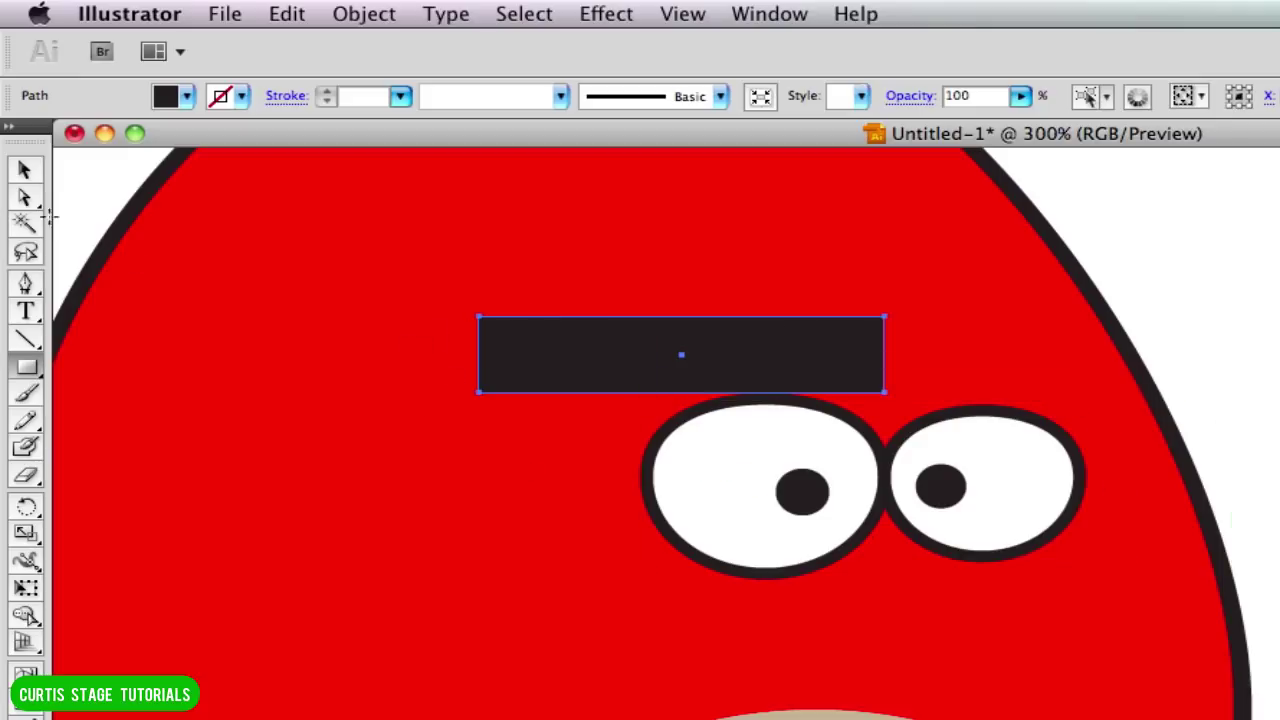
{"action": "left_click", "coordinate": [22, 174]}
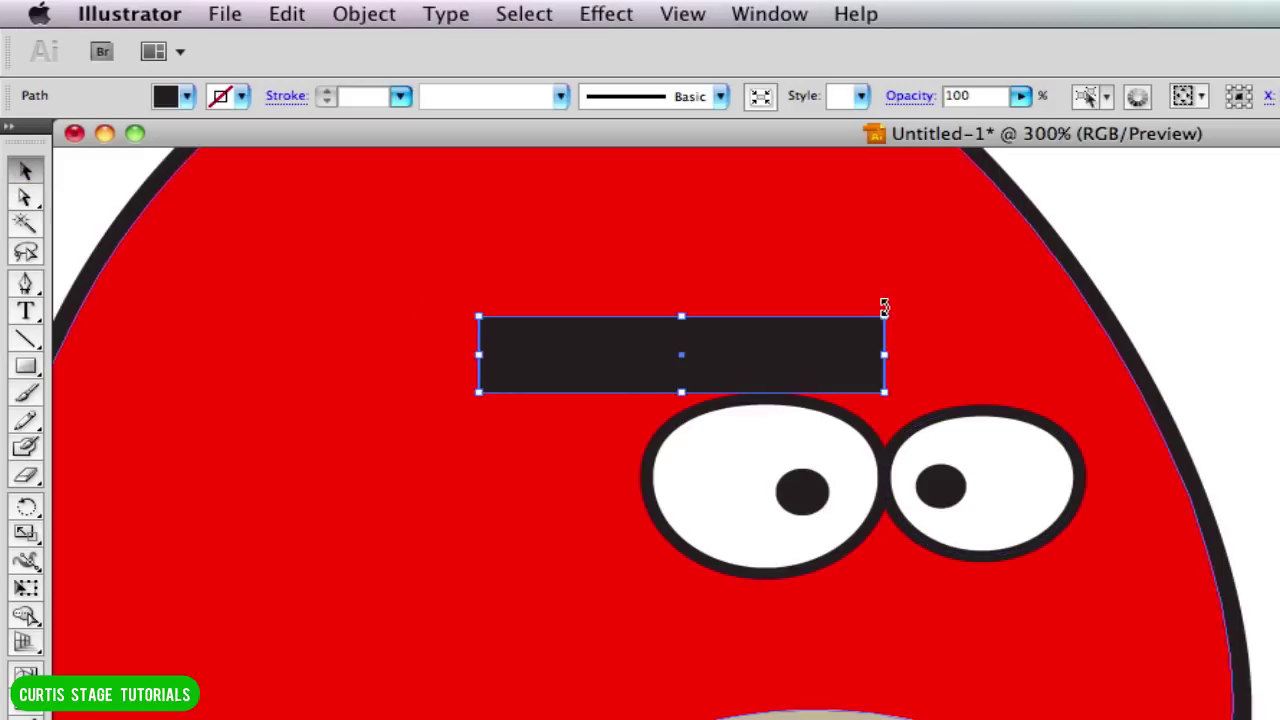
{"action": "left_click_drag", "start_coordinate": [892, 310], "coordinate": [892, 354]}
{"action": "left_click_drag", "start_coordinate": [617, 367], "coordinate": [636, 385]}
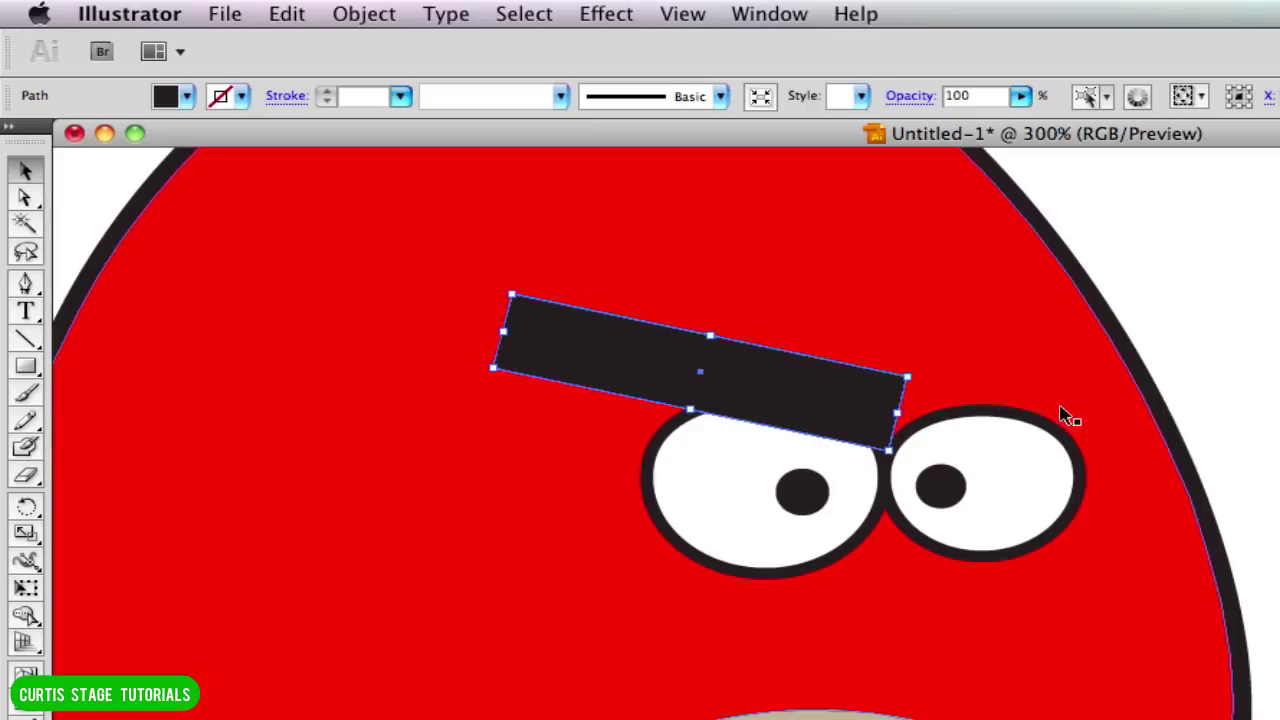
- Thicken the outer end of the left eyebrow by moving its upper outer corner point up slightly
{"action": "left_click", "coordinate": [25, 197]}
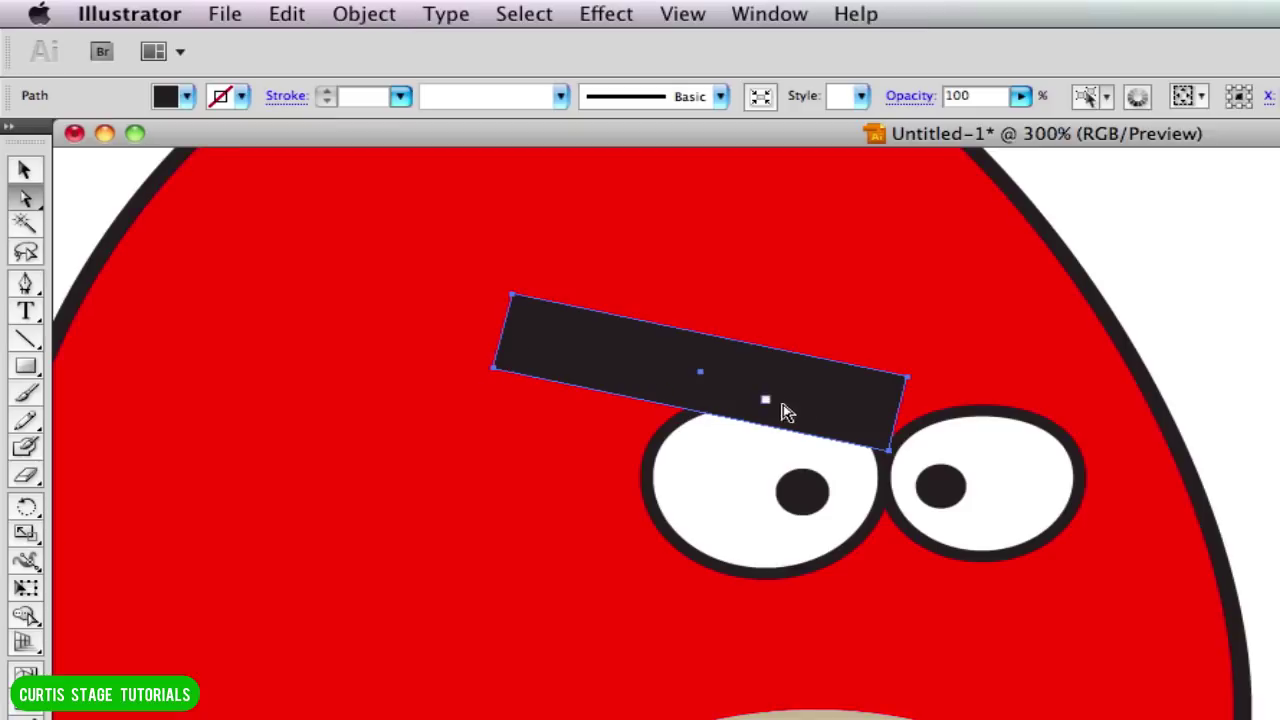
{"action": "left_click", "coordinate": [513, 297]}
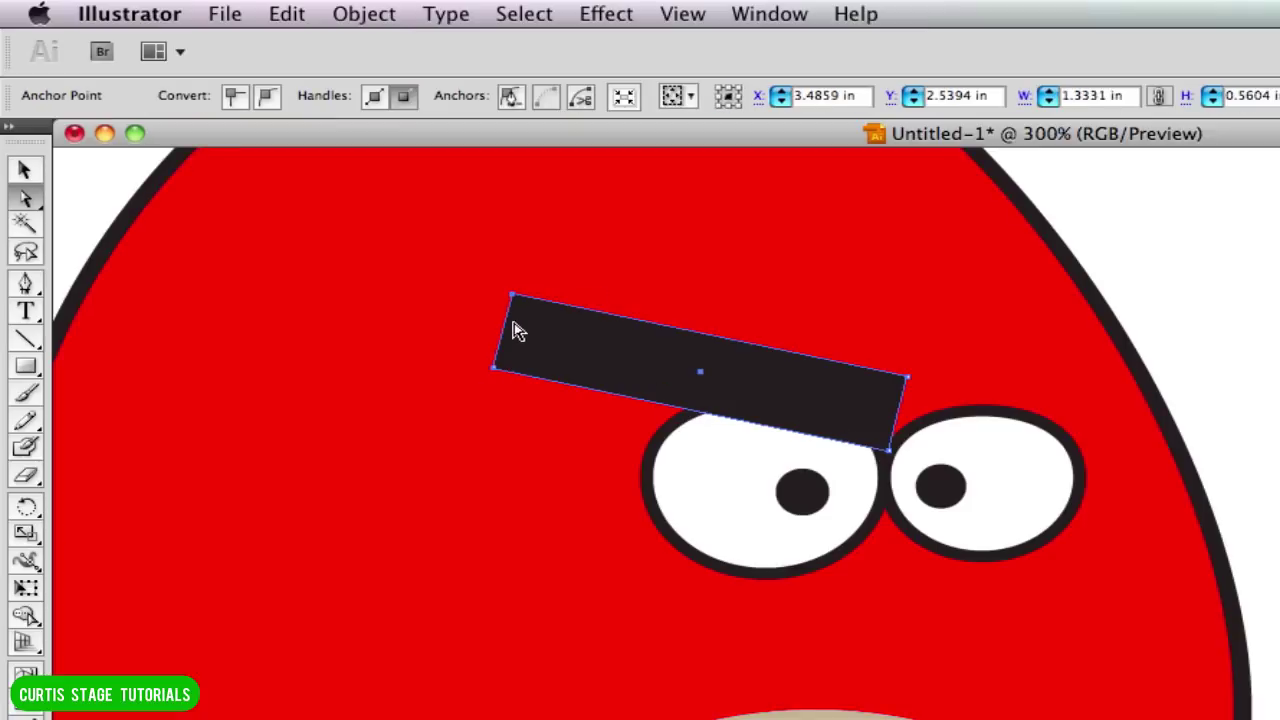
{"action": "left_click", "coordinate": [513, 298]}
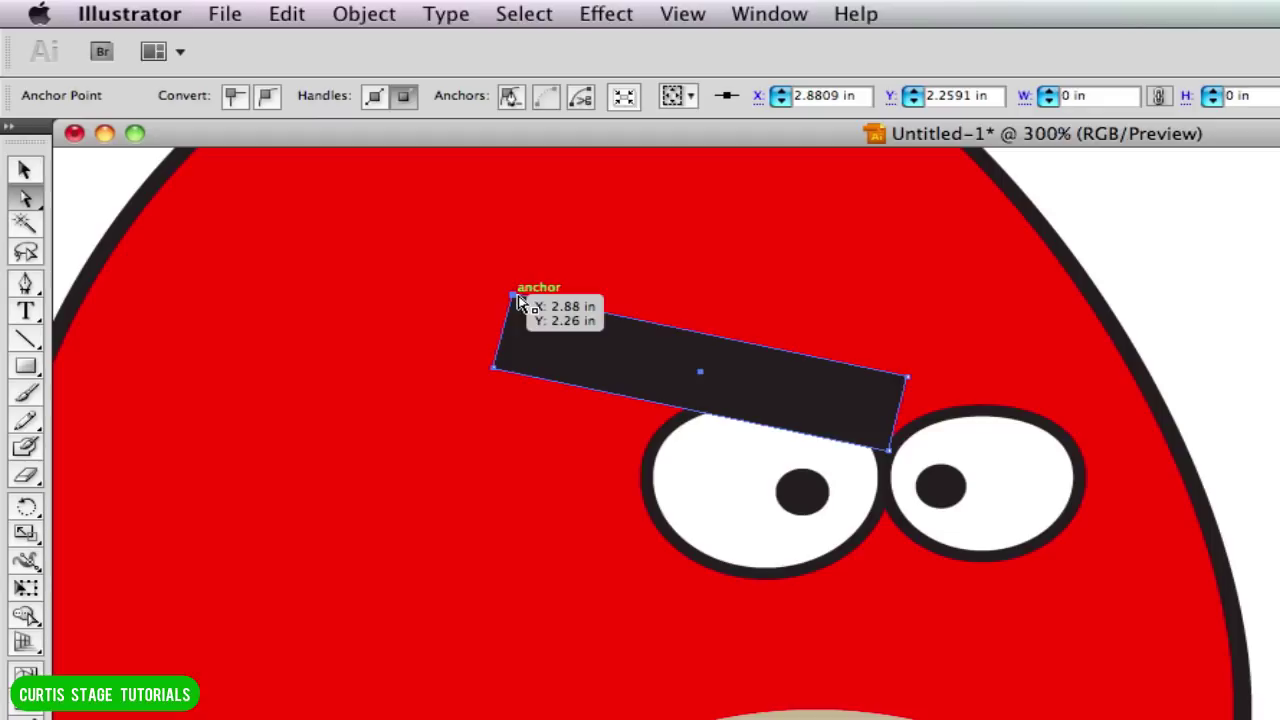
{"action": "key", "text": "super+equal"}
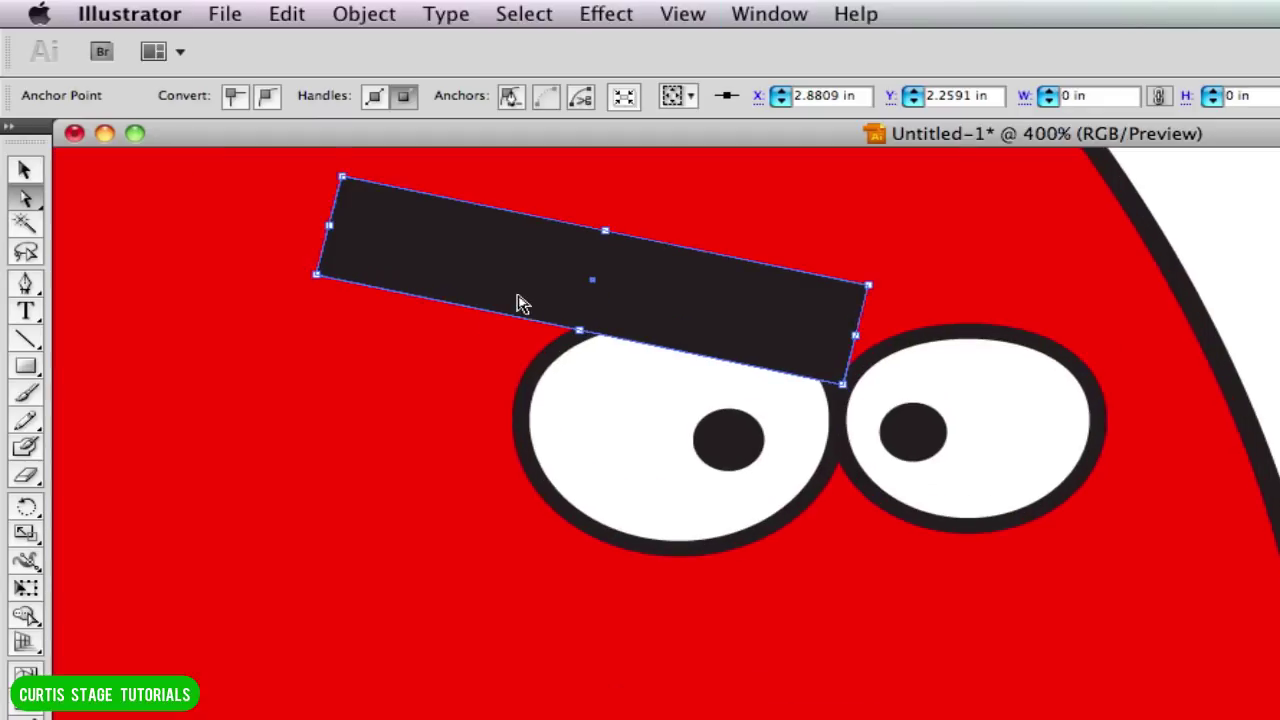
{"action": "left_click_drag", "start_coordinate": [423, 277], "coordinate": [508, 486]}
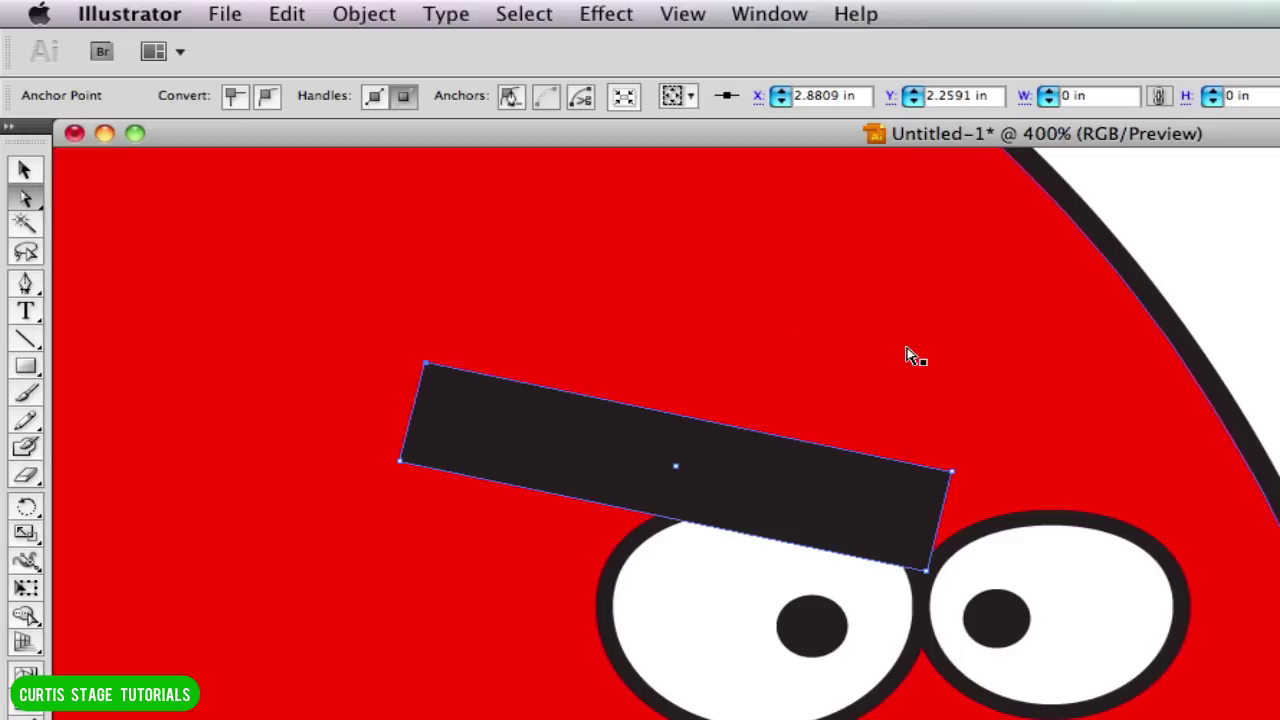
{"action": "key", "text": "Up"}
{"action": "key", "text": "Up"}
{"action": "key", "text": "Up"}
{"action": "key", "text": "Up"}
{"action": "key", "text": "Up"}
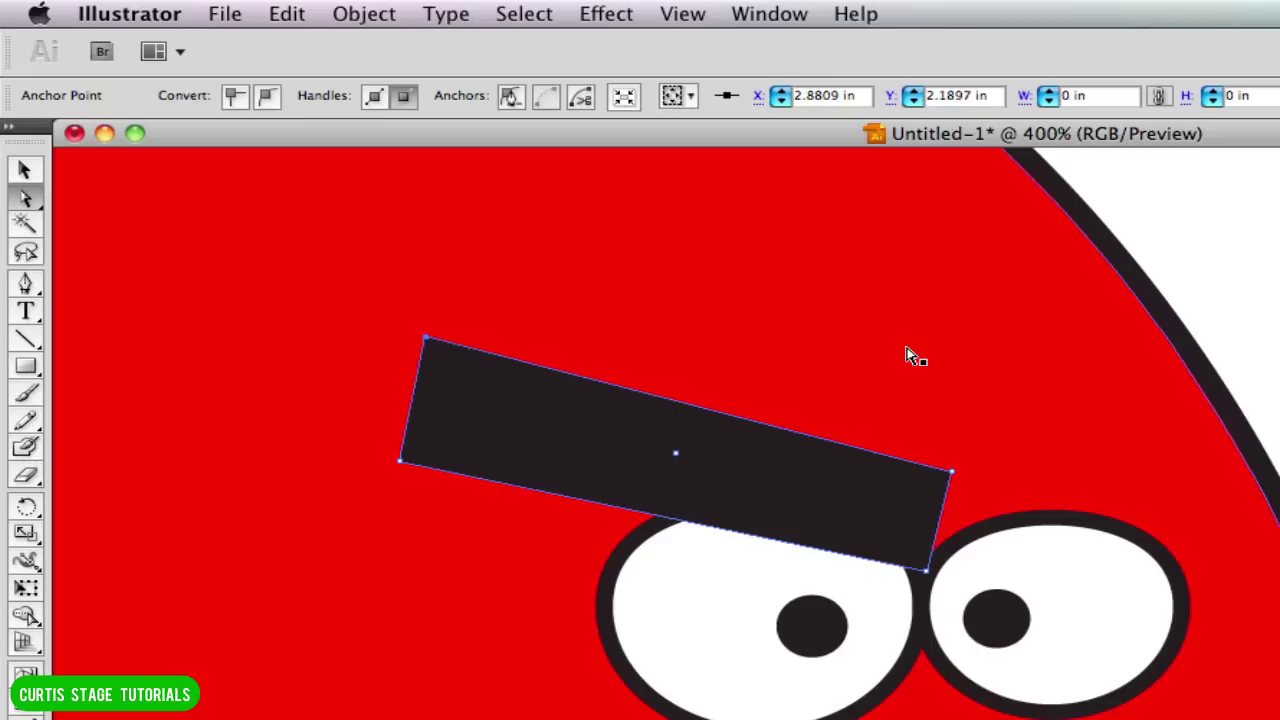
{"action": "key", "text": "Down"}
{"action": "key", "text": "Down"}
{"action": "key", "text": "Down"}
{"action": "key", "text": "Down"}
{"action": "key", "text": "Down"}
{"action": "key", "text": "Down"}
{"action": "key", "text": "Down"}
{"action": "key", "text": "Down"}
{"action": "key", "text": "Down"}
{"action": "key", "text": "Down"}
{"action": "key", "text": "Down"}
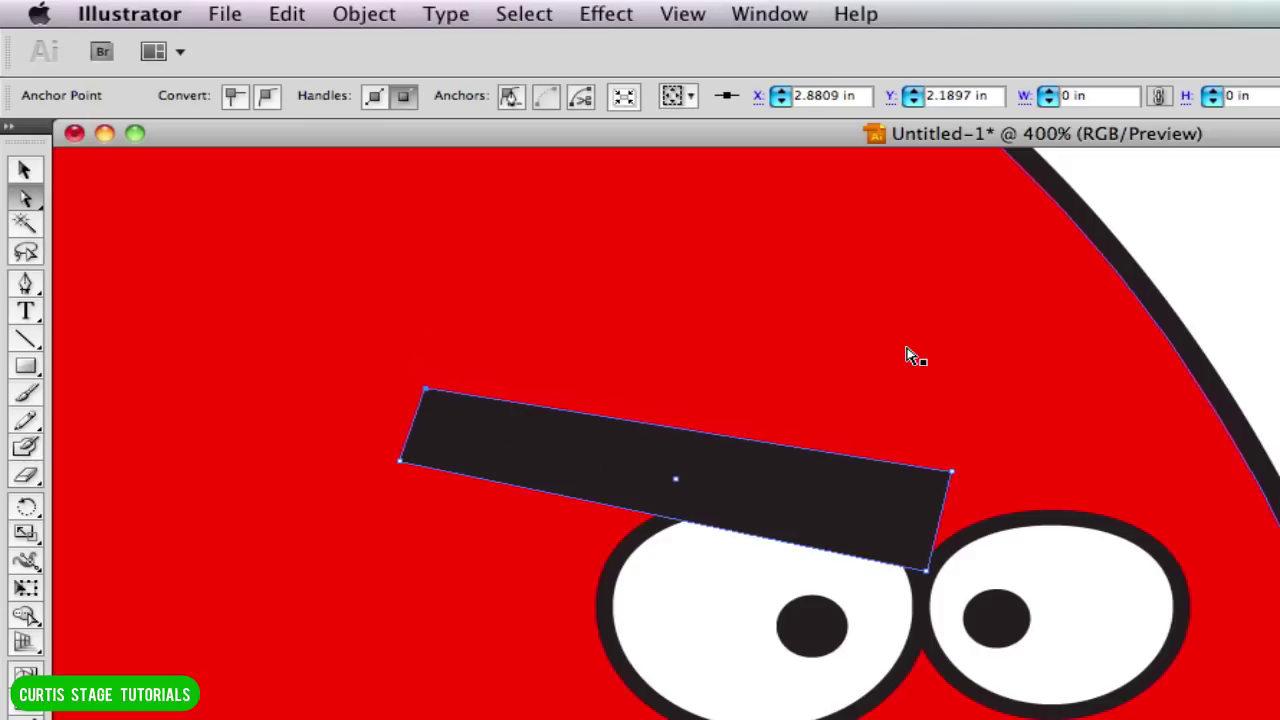
{"action": "key", "text": "Up"}
{"action": "key", "text": "Up"}
{"action": "key", "text": "Up"}
{"action": "key", "text": "Up"}
{"action": "key", "text": "Up"}
{"action": "key", "text": "Up"}
{"action": "key", "text": "Up"}
{"action": "key", "text": "Up"}
{"action": "key", "text": "Up"}
{"action": "key", "text": "Up"}
{"action": "key", "text": "Up"}
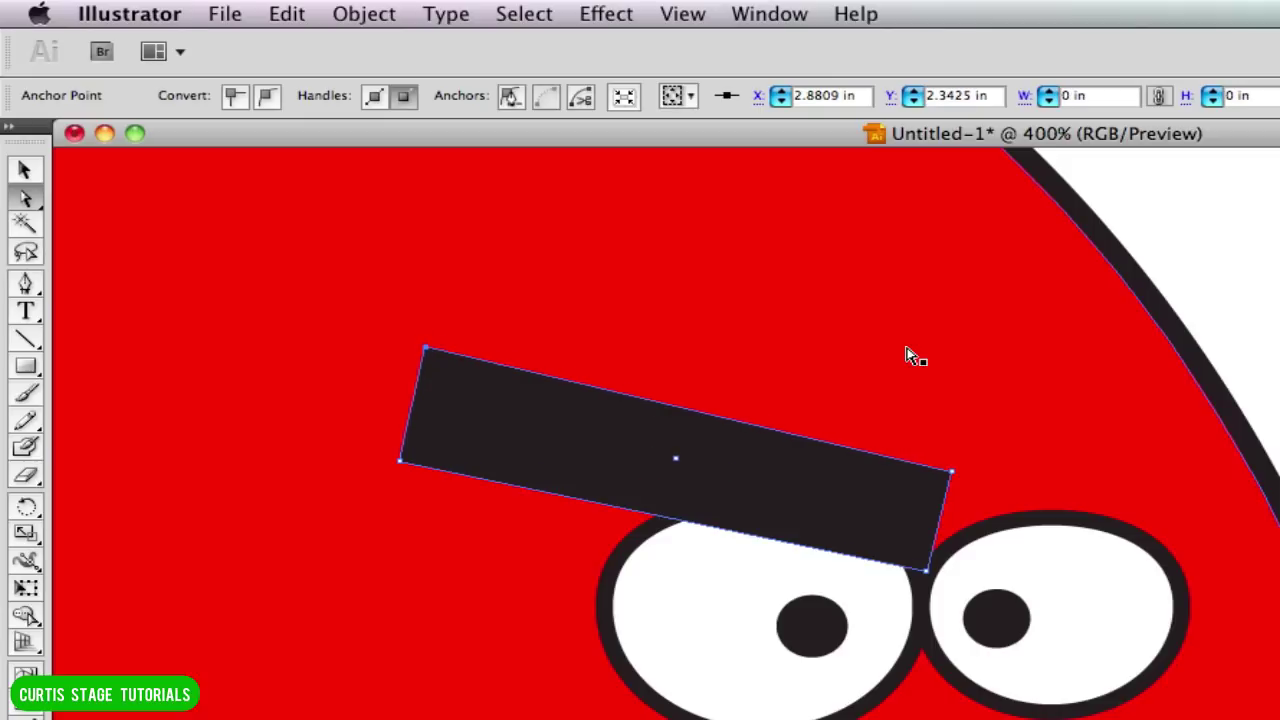
- Select the whole left eyebrow, nudge it vertically until it overlaps the eye's top edge slightly more, and deselect it
{"action": "left_click", "coordinate": [526, 397]}
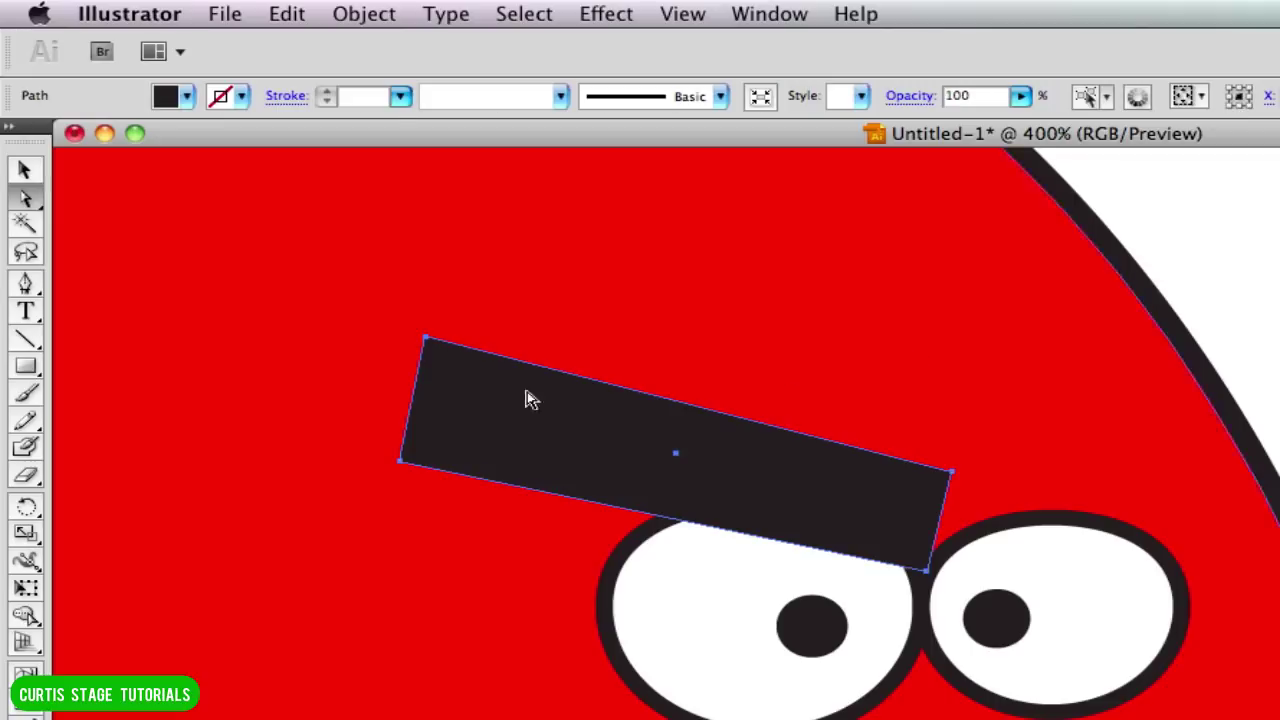
{"action": "key", "text": "Up"}
{"action": "key", "text": "Up"}
{"action": "key", "text": "Up"}
{"action": "key", "text": "Up"}
{"action": "key", "text": "Up"}
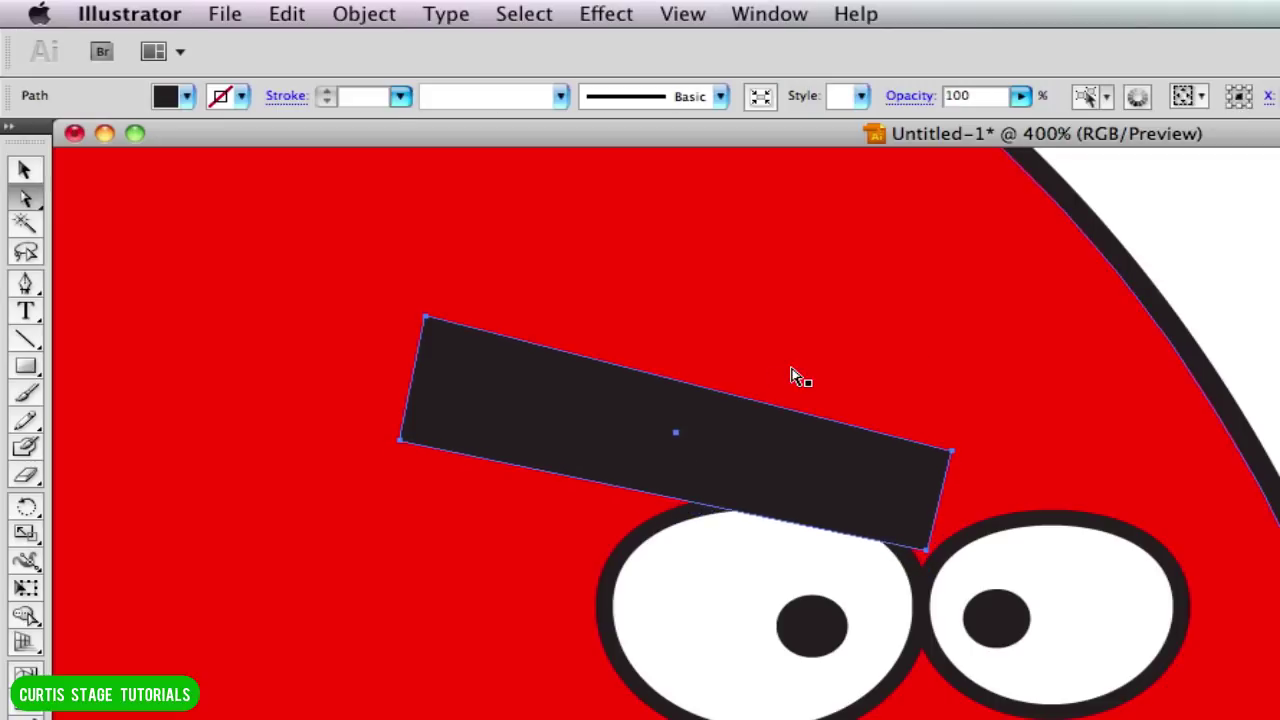
{"action": "key", "text": "Down"}
{"action": "key", "text": "Down"}
{"action": "key", "text": "Down"}
{"action": "key", "text": "Down"}
{"action": "key", "text": "Down"}
{"action": "key", "text": "Down"}
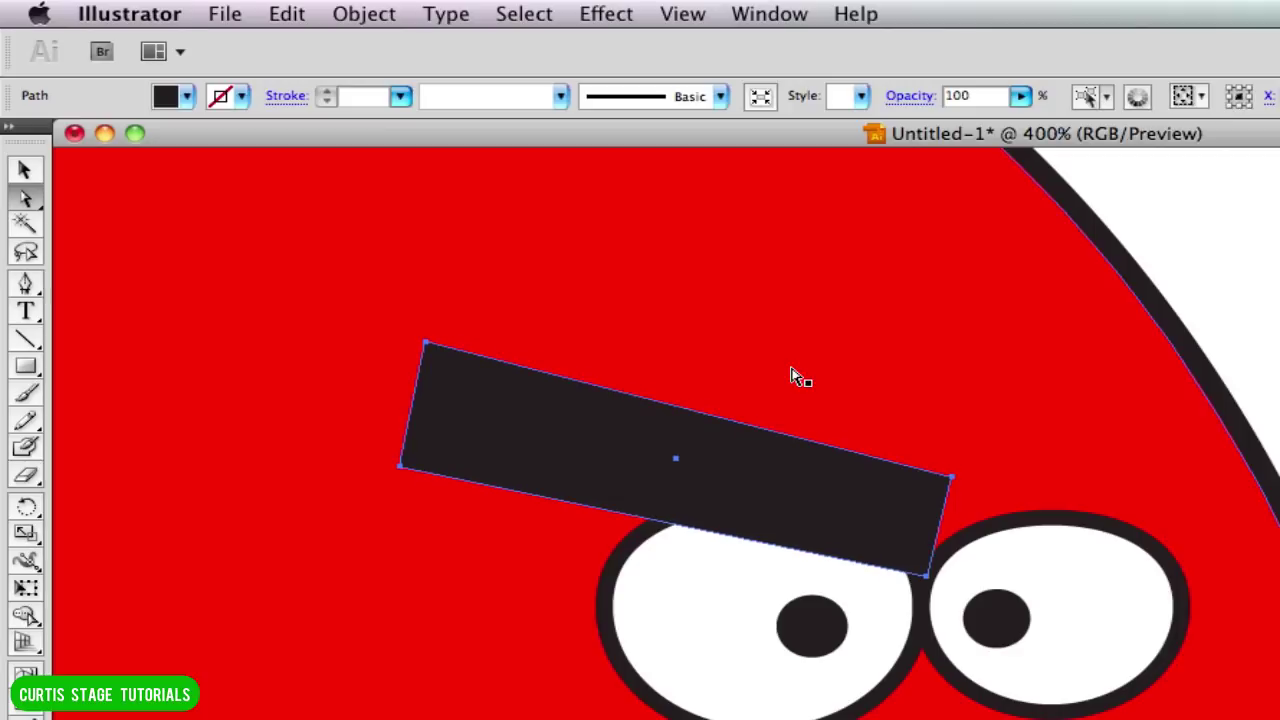
{"action": "left_click", "coordinate": [1120, 430]}
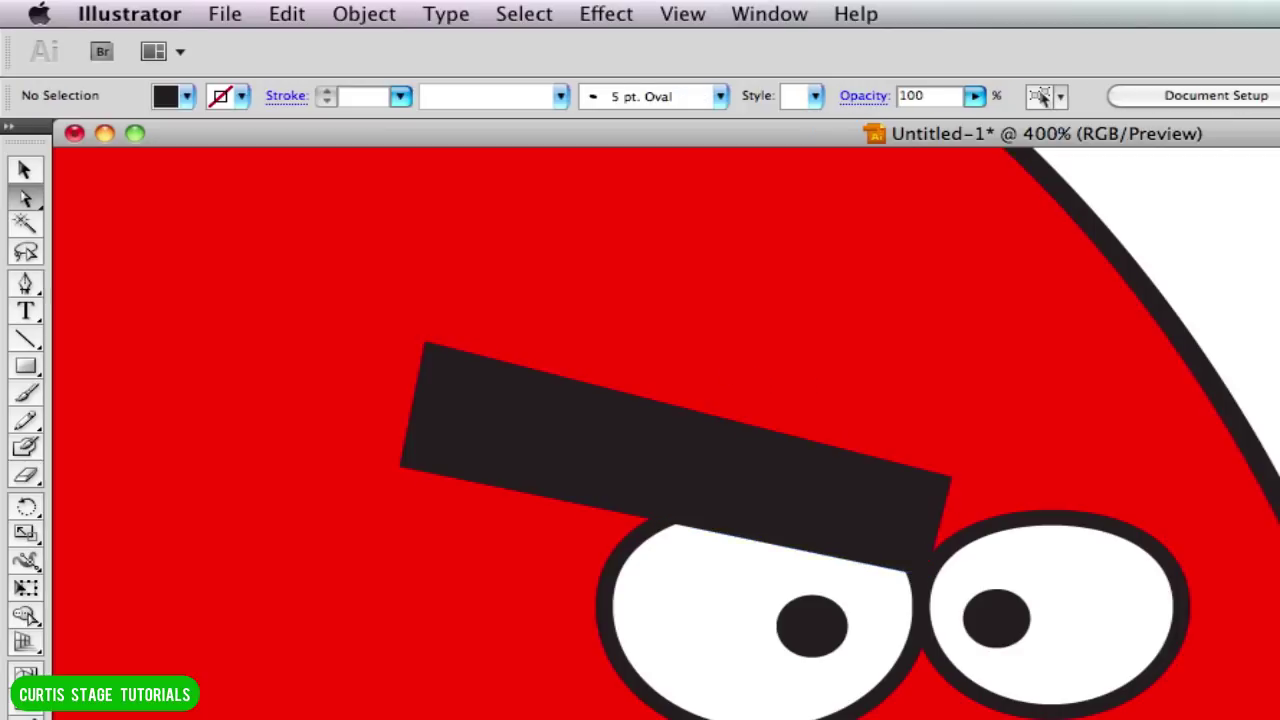
- Taper the left eyebrow toward the beak side by moving its upper inner corner point down
{"action": "left_click", "coordinate": [949, 482]}
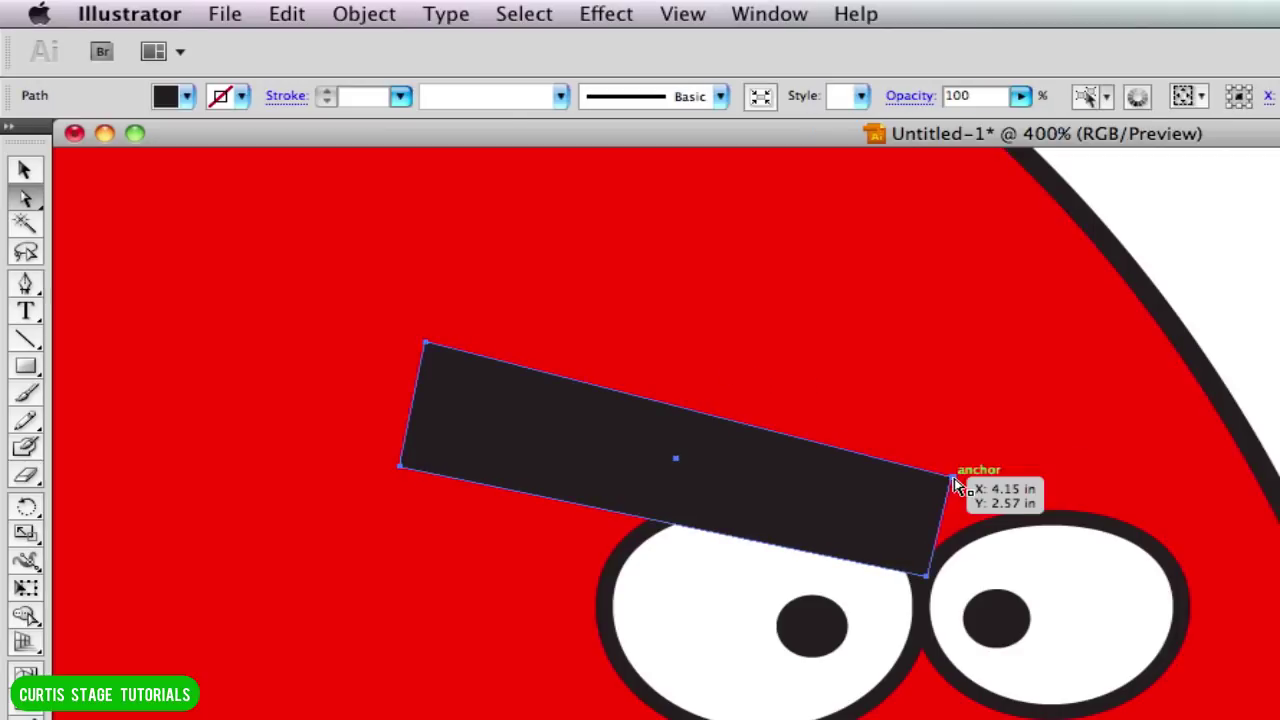
{"action": "key", "text": "Down"}
{"action": "key", "text": "Down"}
{"action": "key", "text": "Down"}
{"action": "key", "text": "Down"}
{"action": "key", "text": "Down"}
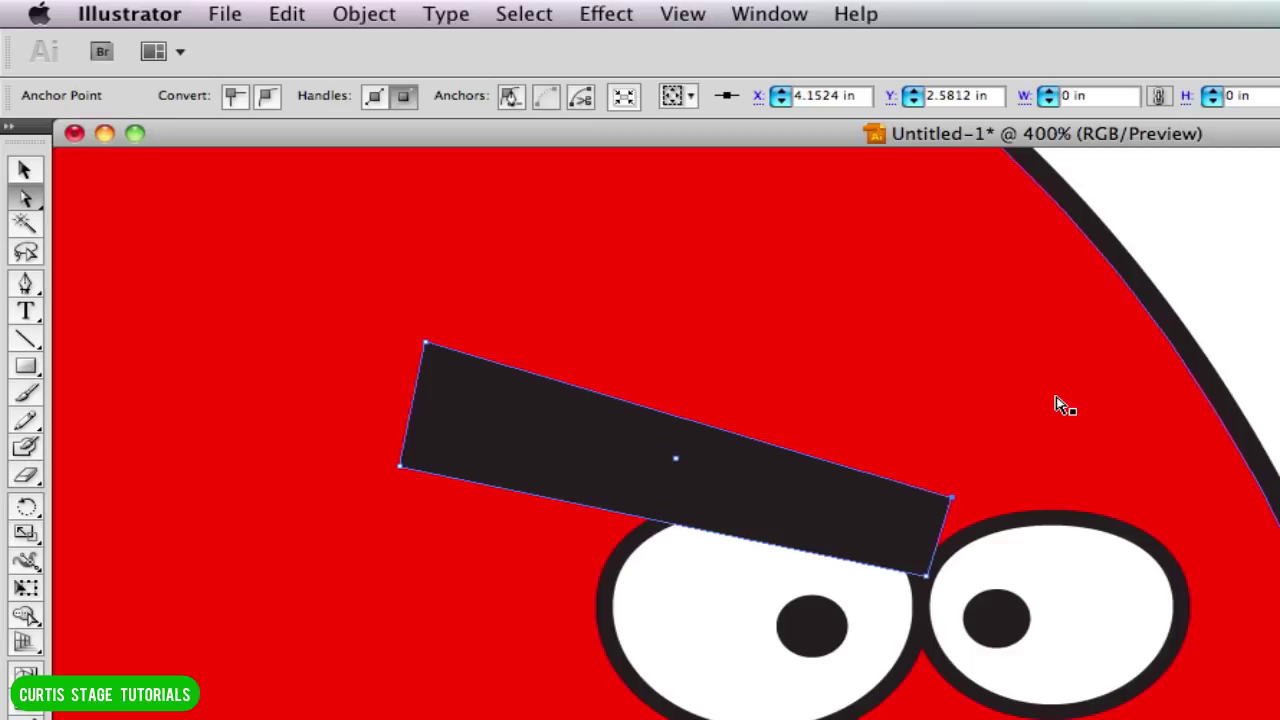
{"action": "key", "text": "Down"}
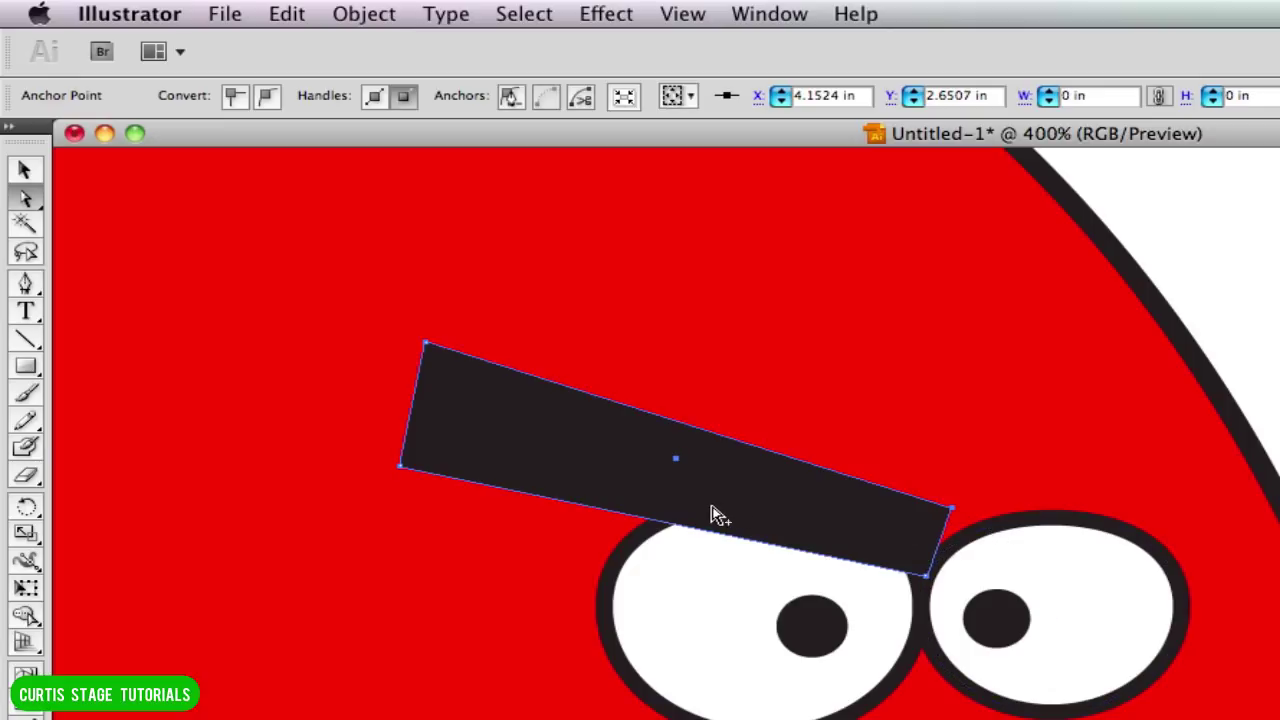
- Duplicate the left eyebrow, reflect the copy across the vertical axis and place it over the right eye, overlapping the first eyebrow's inner end
{"action": "left_click_drag", "start_coordinate": [722, 512], "coordinate": [1000, 423]}
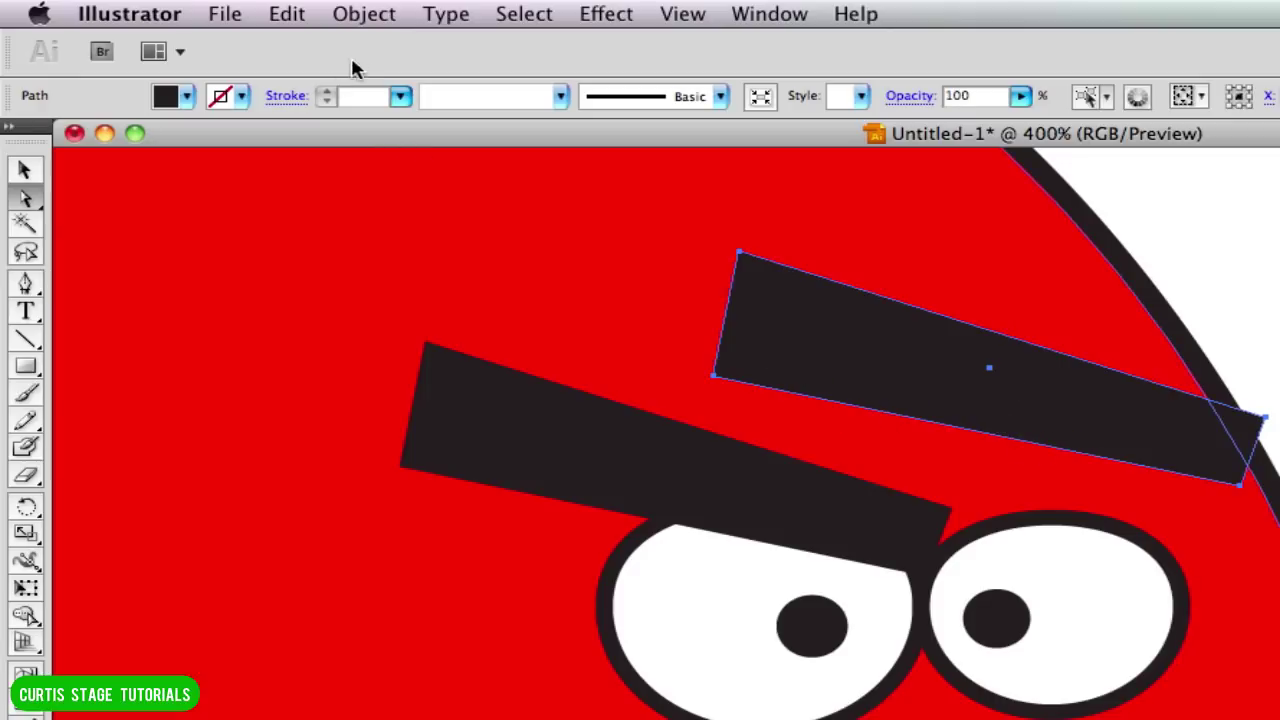
{"action": "left_click", "coordinate": [355, 14]}
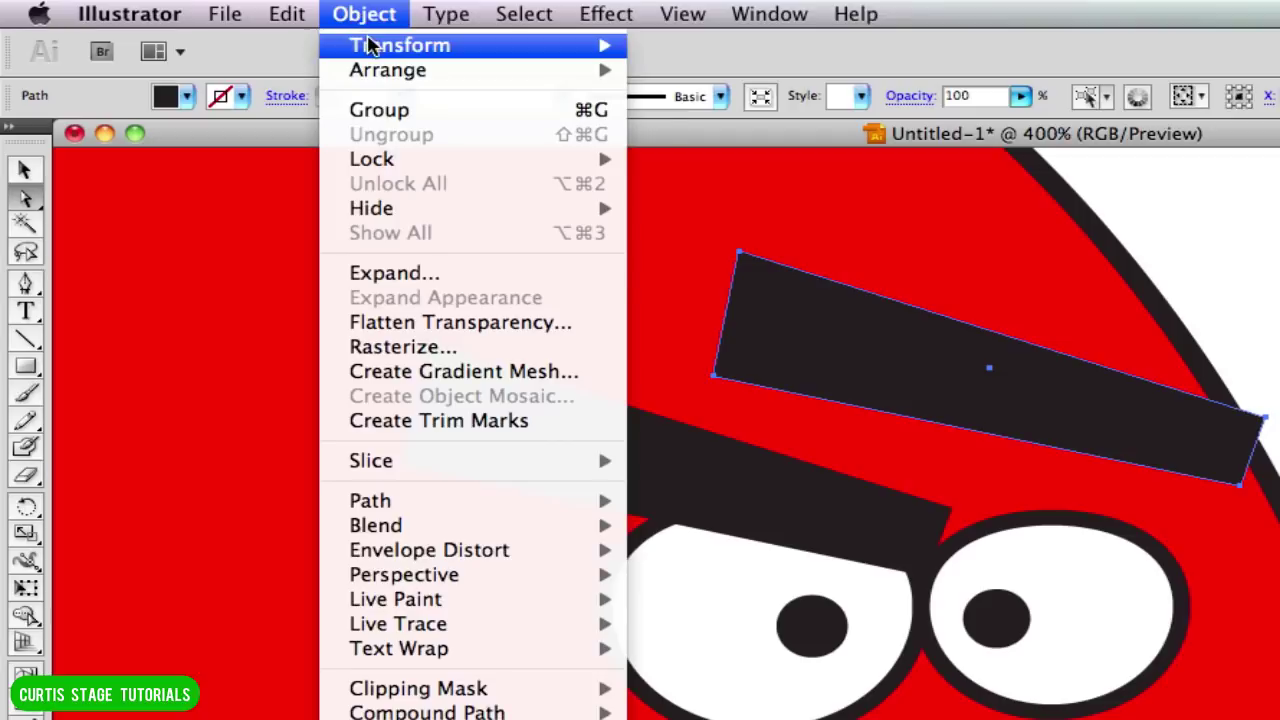
{"action": "mouse_move", "coordinate": [371, 43]}
{"action": "left_click", "coordinate": [700, 143]}
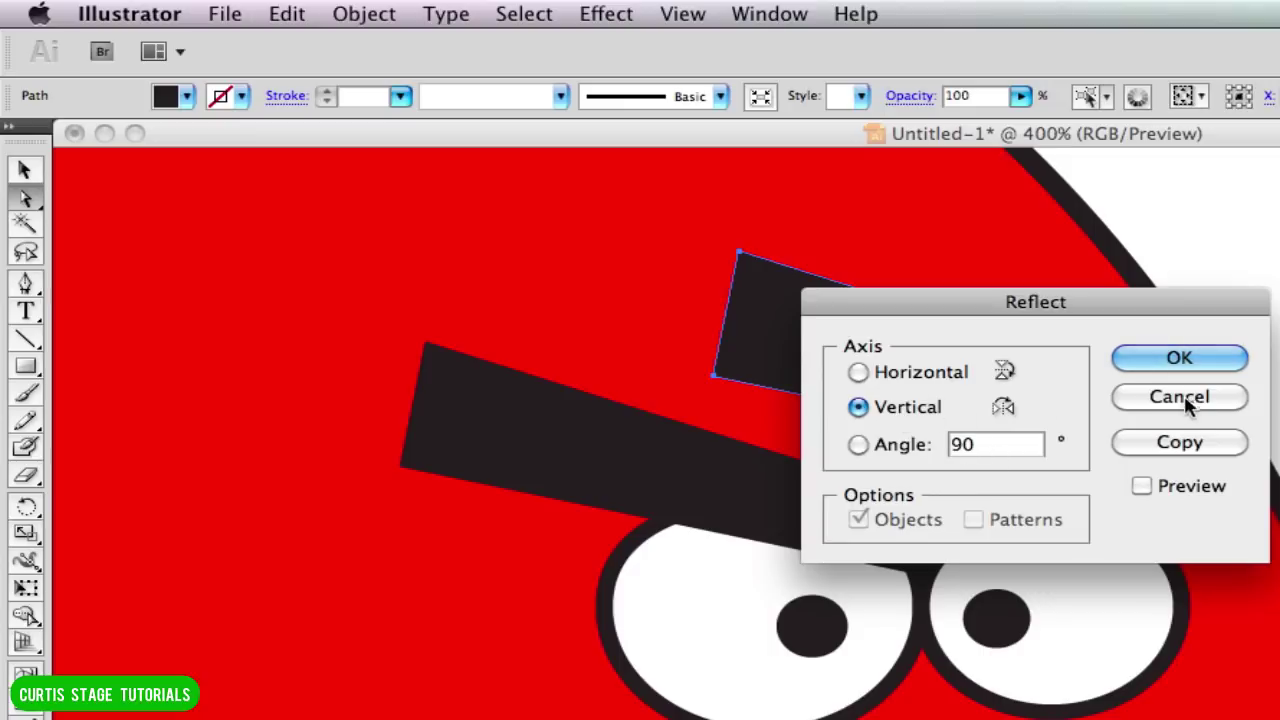
{"action": "left_click_drag", "start_coordinate": [1133, 305], "coordinate": [1279, 217]}
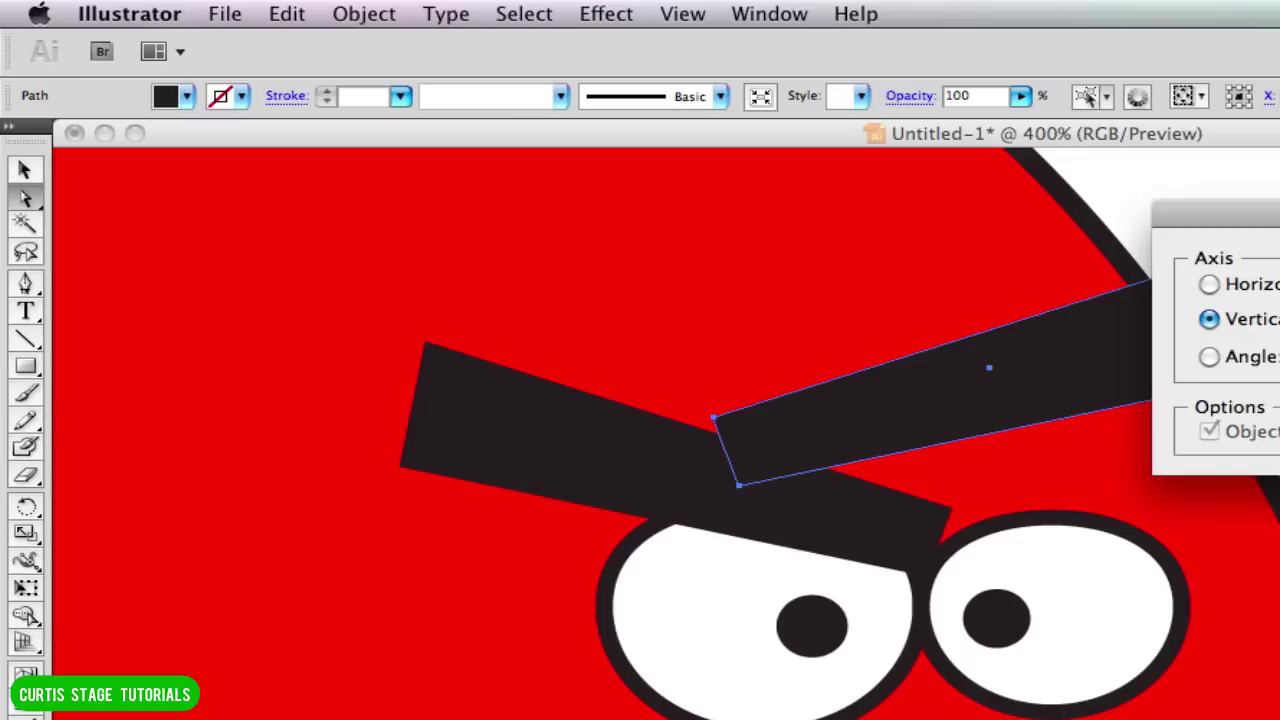
{"action": "key", "text": "Return"}
{"action": "left_click_drag", "start_coordinate": [767, 448], "coordinate": [958, 526]}
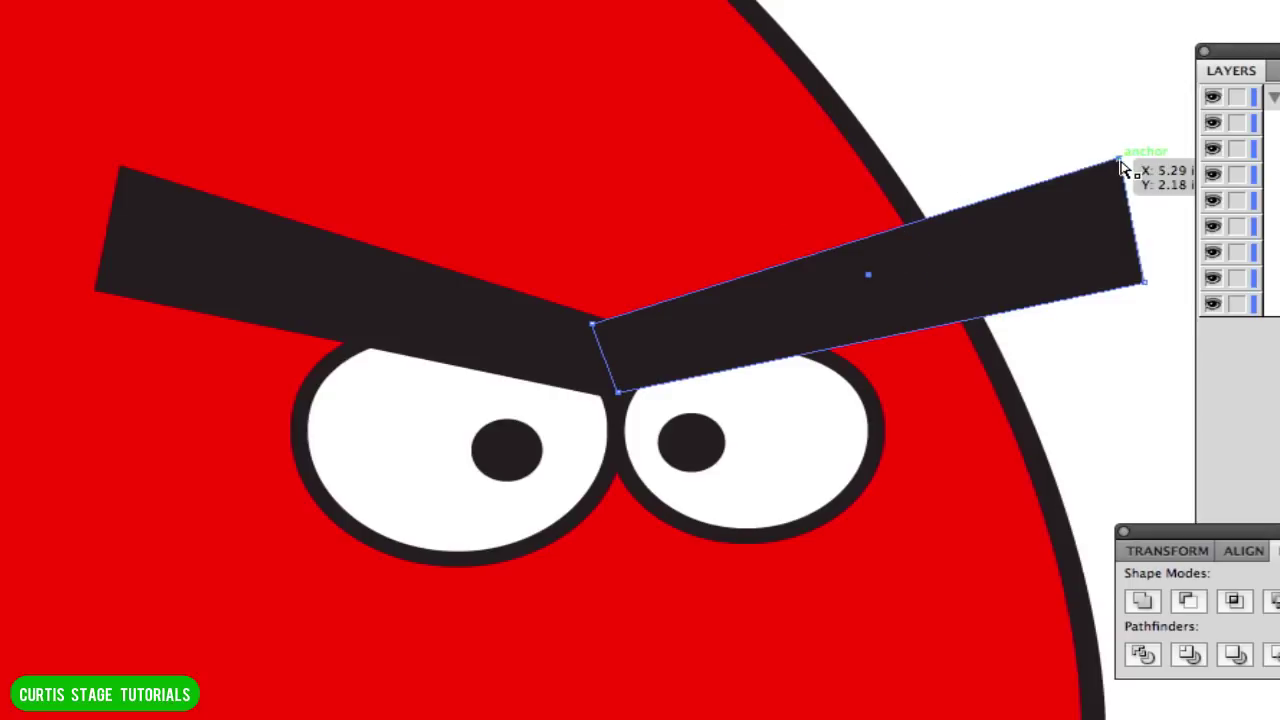
- Shorten the right eyebrow by moving its two outer corner points in onto the body outline, and deselect it
{"action": "left_click_drag", "start_coordinate": [1121, 164], "coordinate": [897, 202]}
{"action": "left_click_drag", "start_coordinate": [1144, 283], "coordinate": [990, 352]}
{"action": "left_click", "coordinate": [1164, 195]}
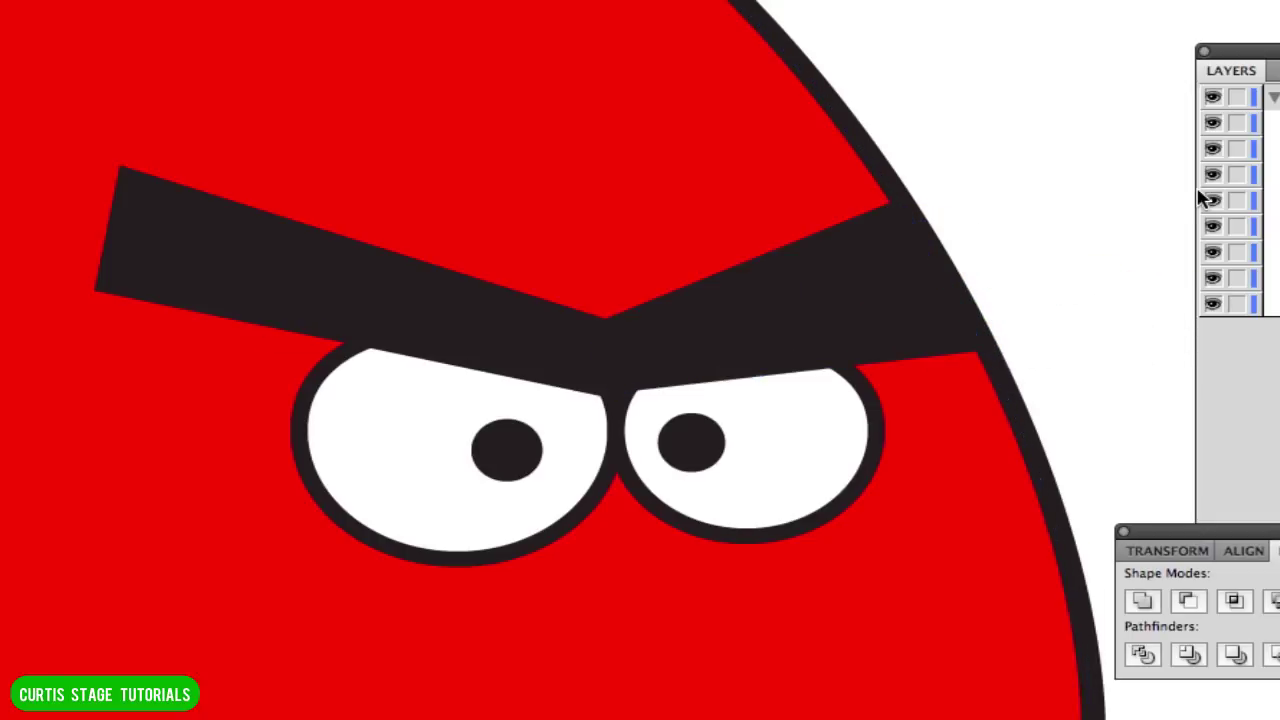
- Lower the upper inner corner points of both eyebrows slightly to thin them where they meet between the eyes
{"action": "left_click", "coordinate": [800, 362]}
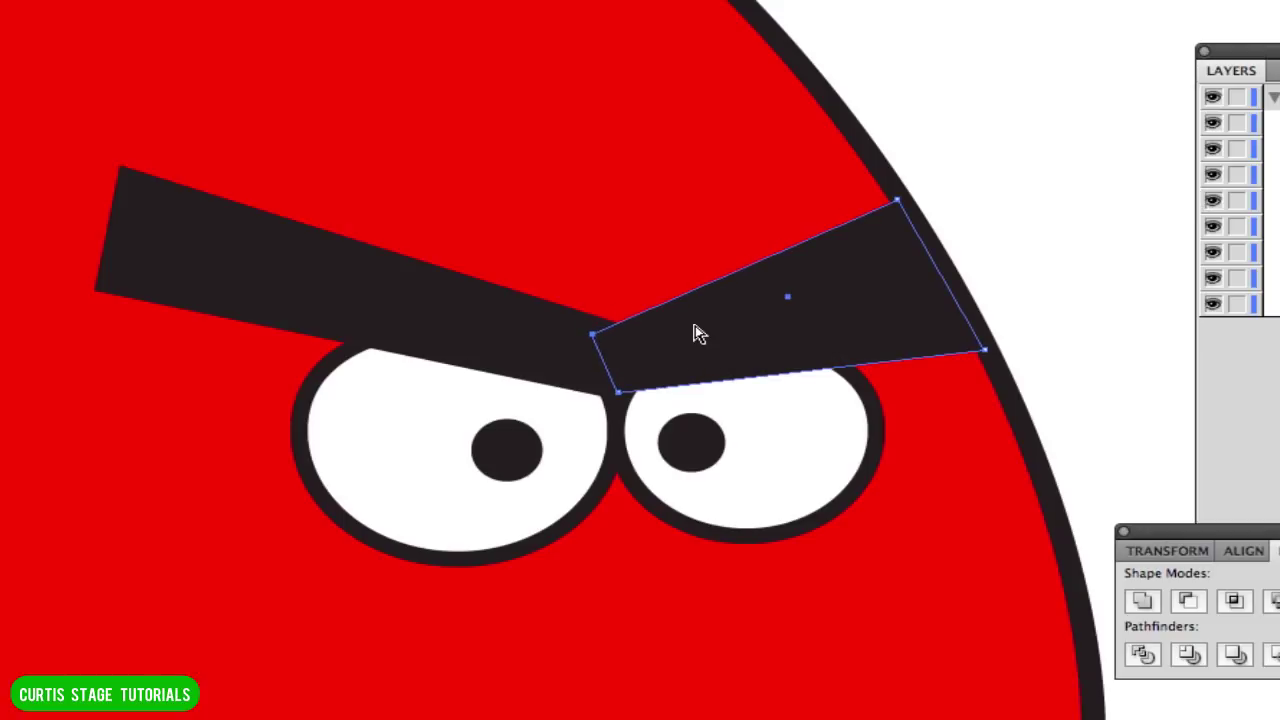
{"action": "left_click", "coordinate": [549, 337], "text": "shift"}
{"action": "left_click", "coordinate": [640, 340], "text": "shift"}
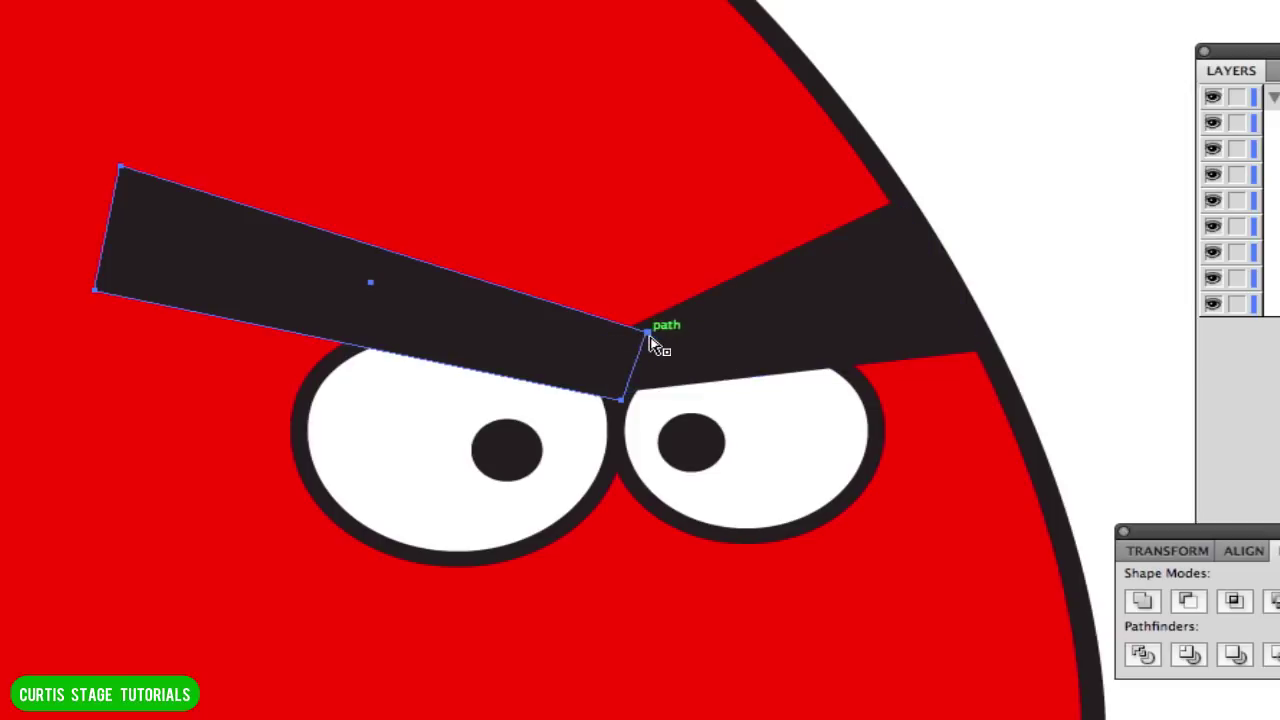
{"action": "left_click", "coordinate": [650, 342], "text": "shift"}
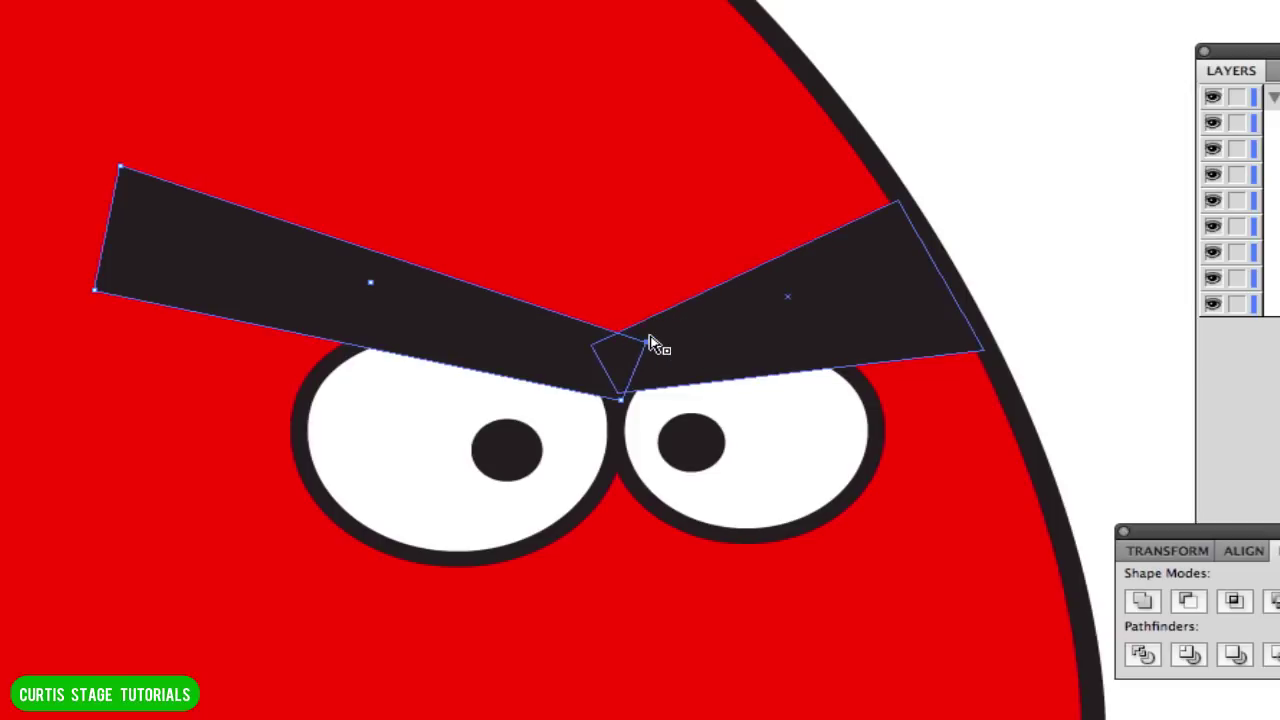
{"action": "left_click", "coordinate": [839, 275], "text": "shift"}
{"action": "left_click", "coordinate": [977, 200]}
{"action": "left_click", "coordinate": [571, 336]}
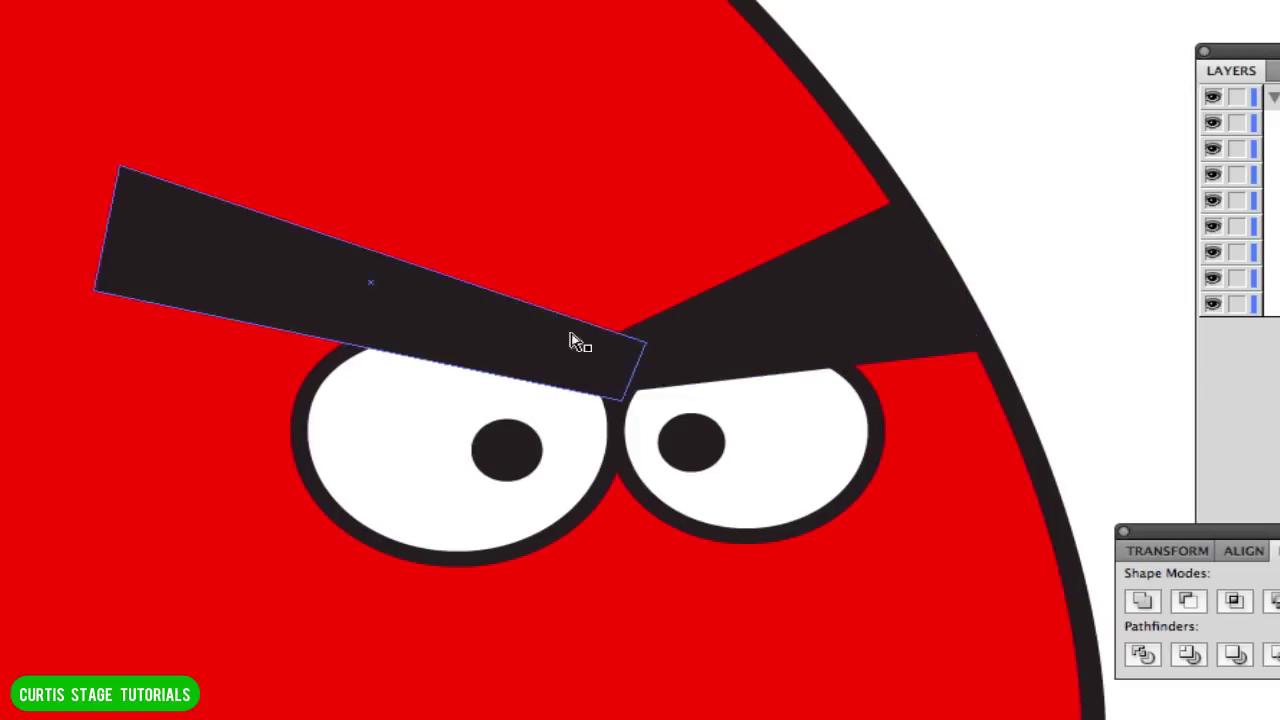
{"action": "left_click", "coordinate": [1122, 230]}
- Raise the right eyebrow's lower outer corner point to slim its outer end and uncover more of the eye, and deselect it
{"action": "left_click", "coordinate": [914, 339]}
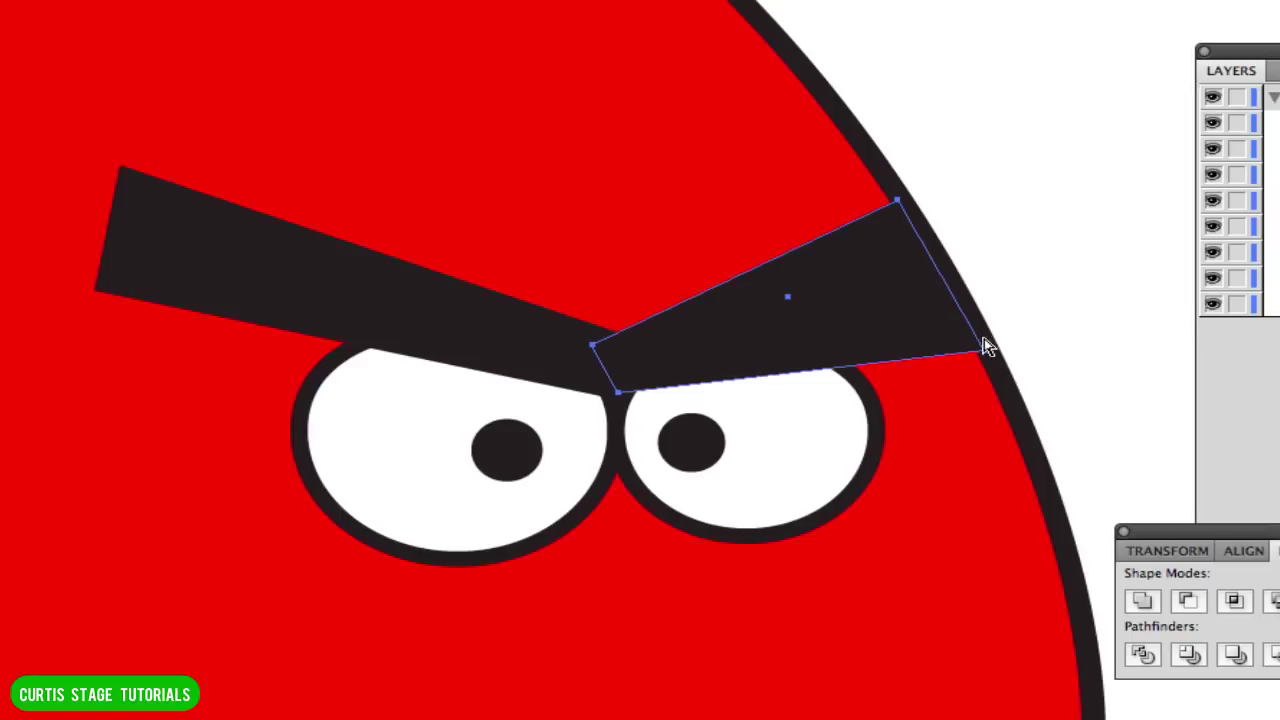
{"action": "key", "text": "Up"}
{"action": "key", "text": "Up"}
{"action": "key", "text": "Up"}
{"action": "key", "text": "Up"}
{"action": "key", "text": "Up"}
{"action": "key", "text": "Up"}
{"action": "key", "text": "Up"}
{"action": "key", "text": "Up"}
{"action": "key", "text": "Up"}
{"action": "key", "text": "Up"}
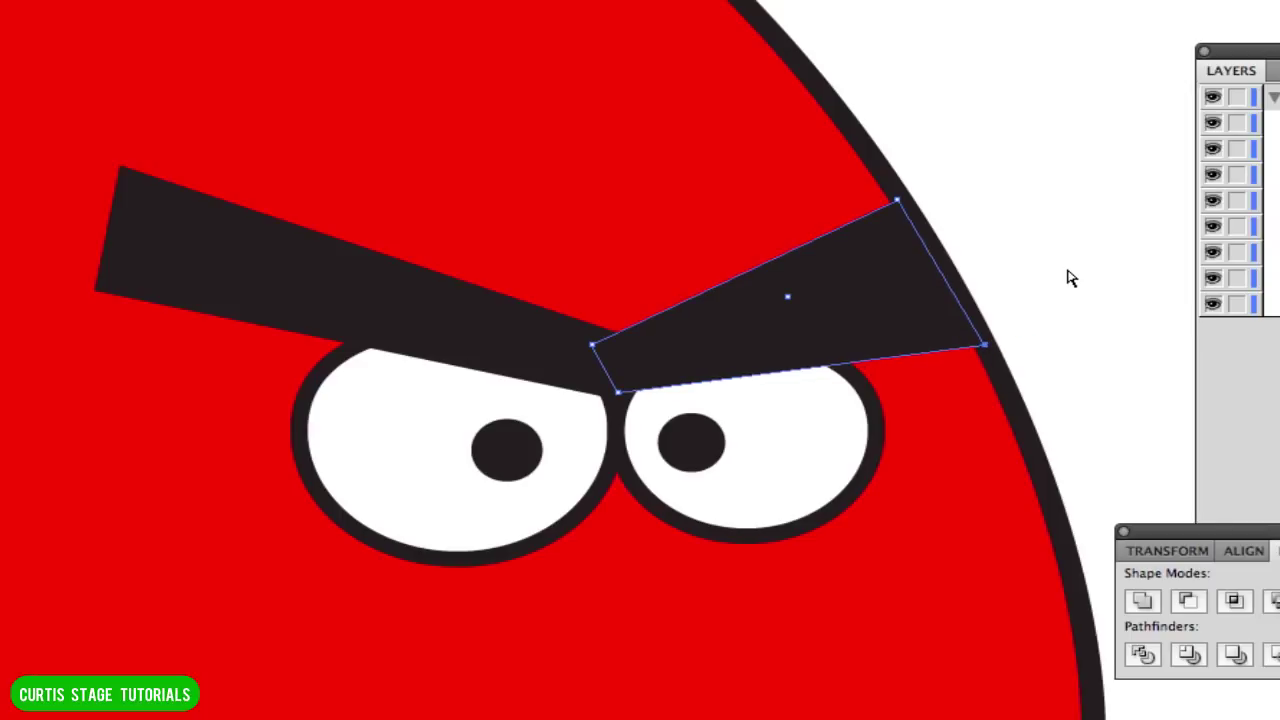
{"action": "key", "text": "Down"}
{"action": "key", "text": "Down"}
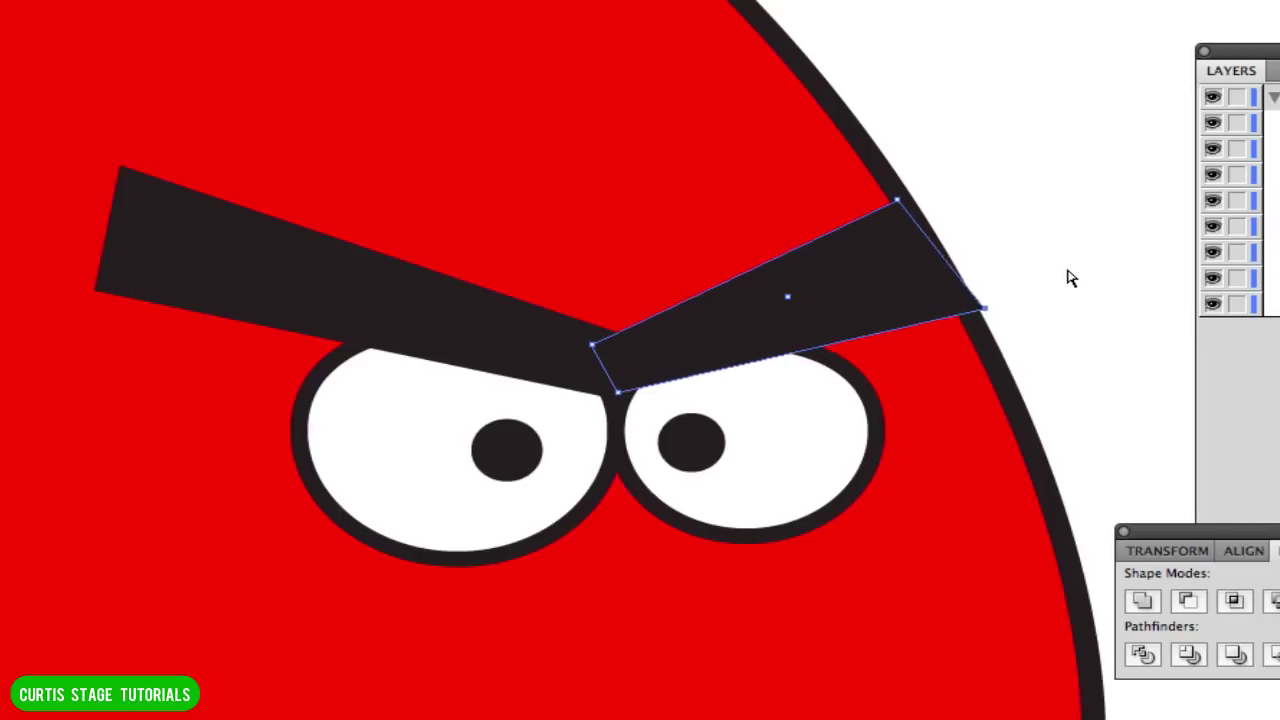
{"action": "left_click", "coordinate": [993, 200]}
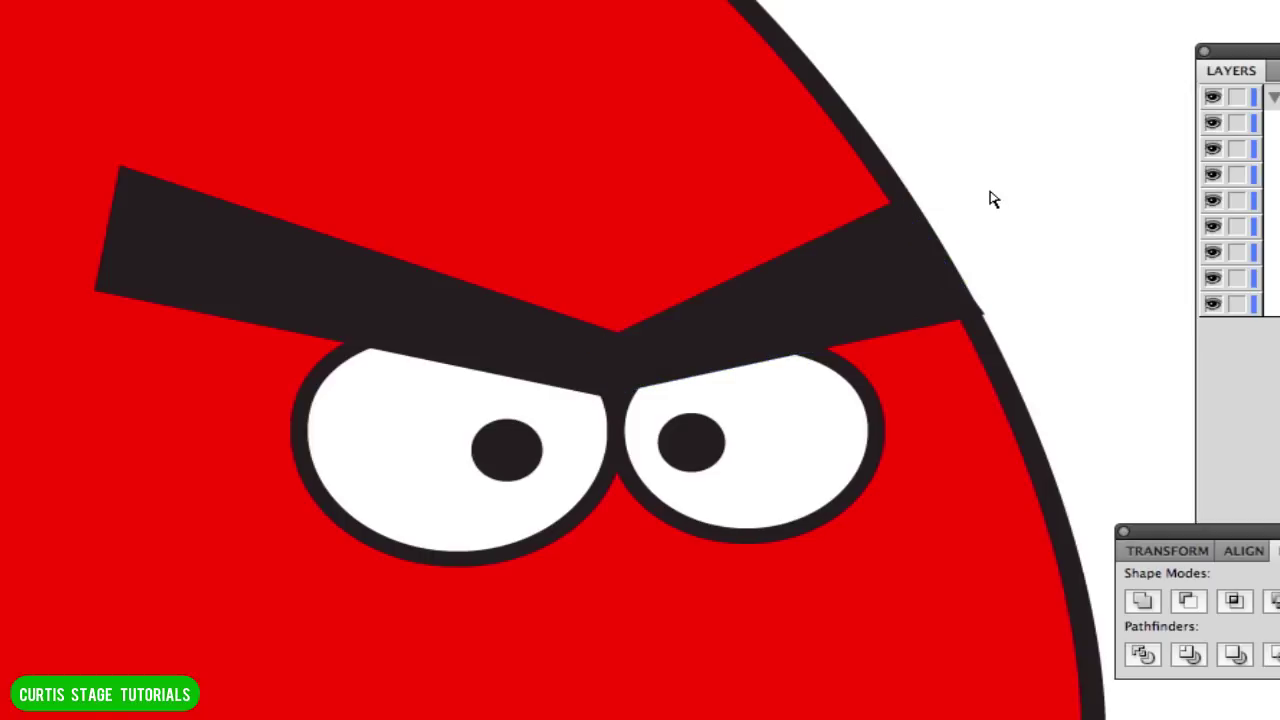
- Tuck the right eyebrow's protruding lower outer corner inside the body outline and deselect the eyebrow
{"action": "key", "text": "super+minus"}
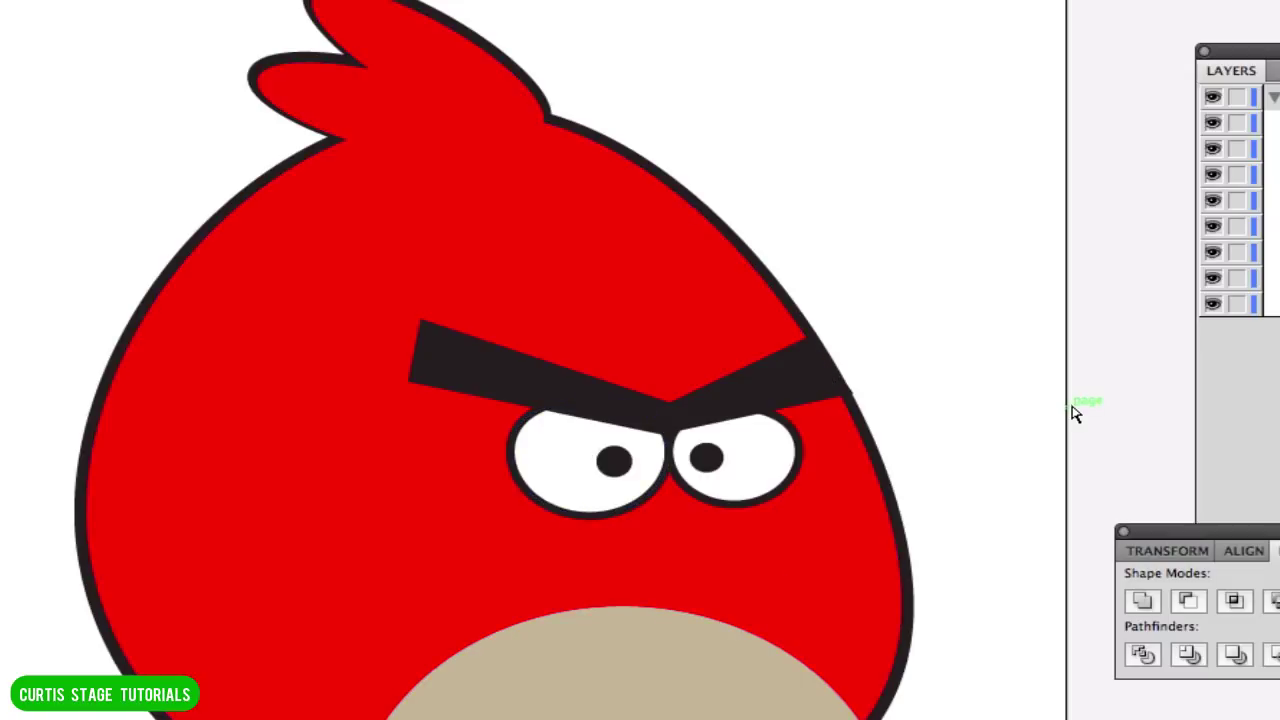
{"action": "left_click", "coordinate": [830, 398]}
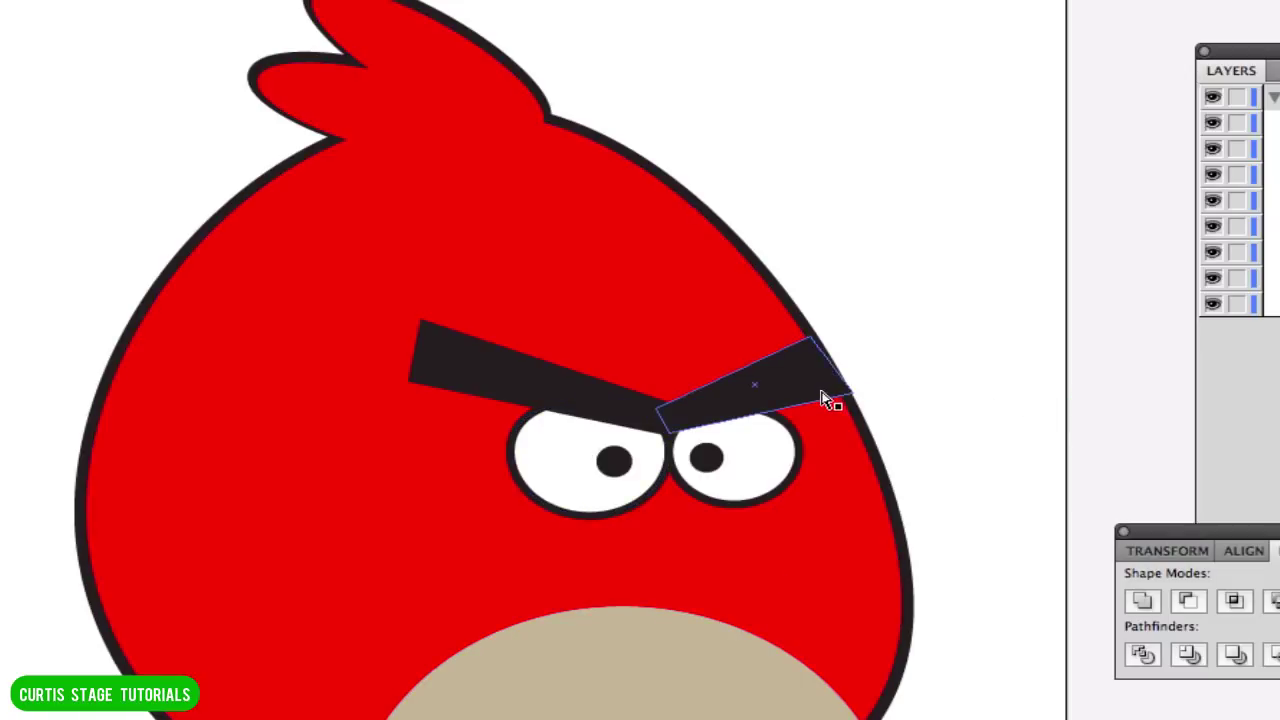
{"action": "left_click", "coordinate": [900, 400]}
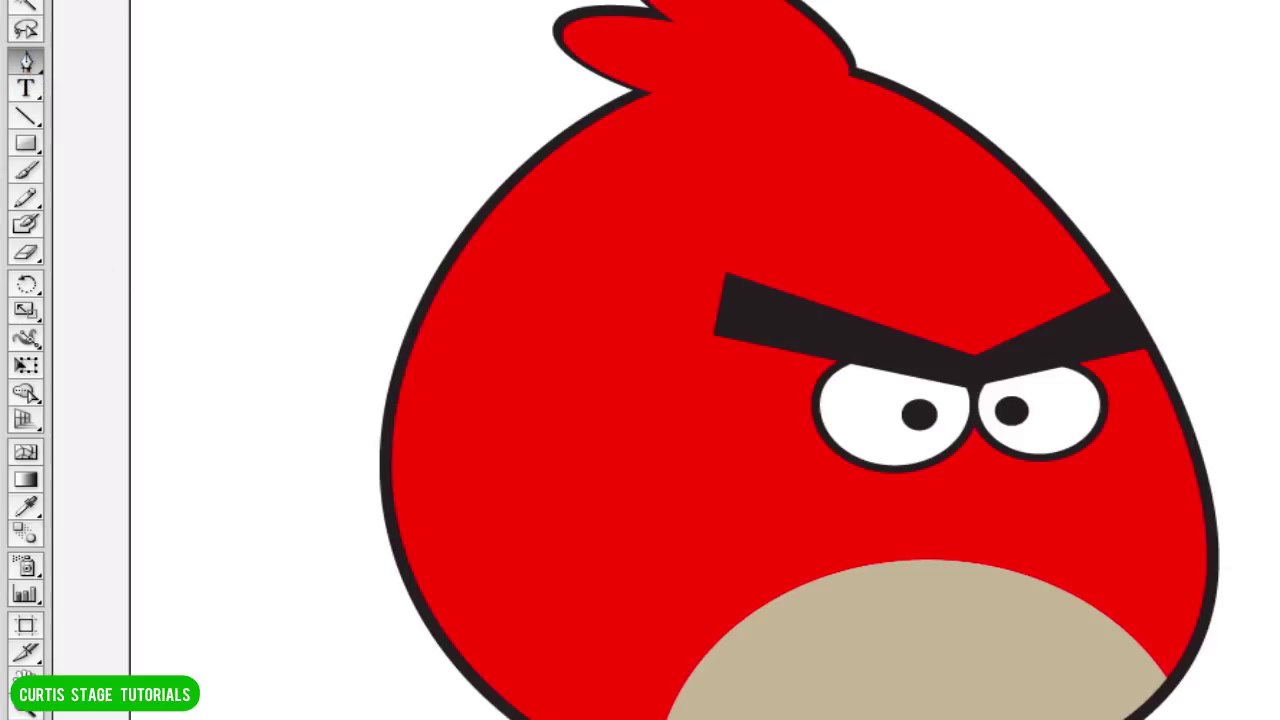
- Set the fill to orange (C=0 M=50 Y=100 K=0) and start the upper beak path below the left eye, curving up to a point between the eyes
{"action": "left_click", "coordinate": [252, 128]}
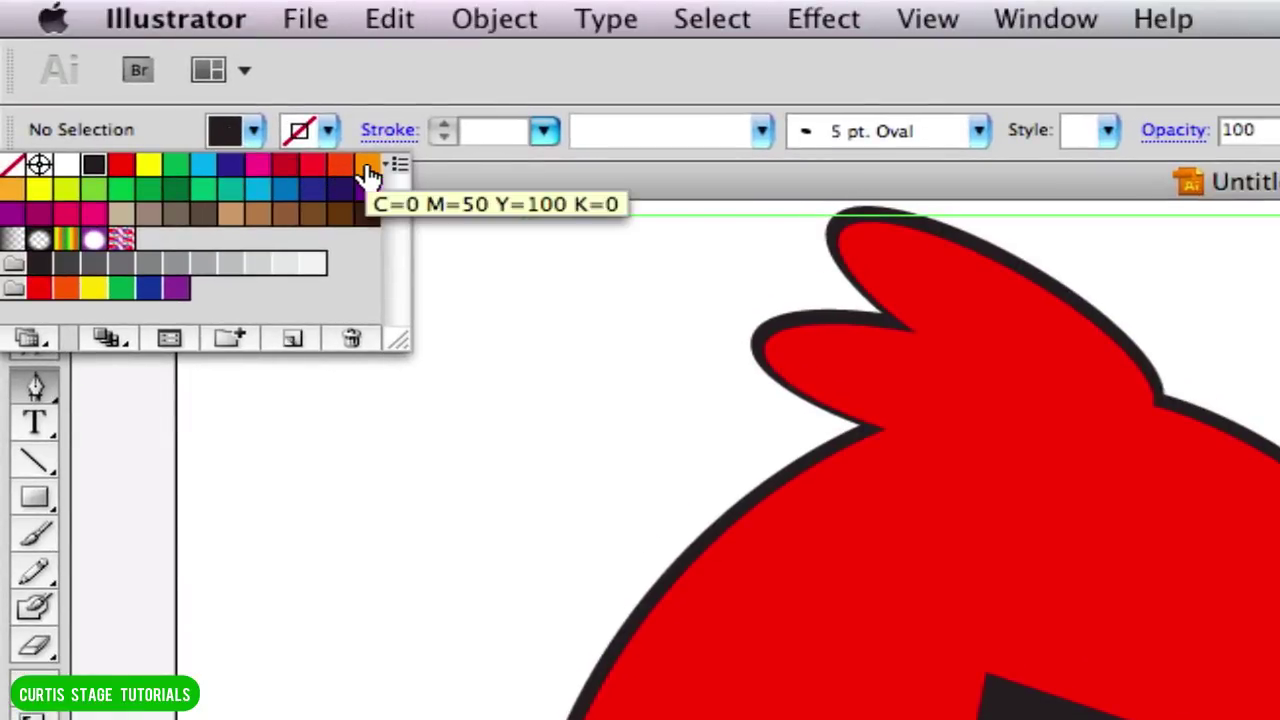
{"action": "left_click", "coordinate": [367, 167]}
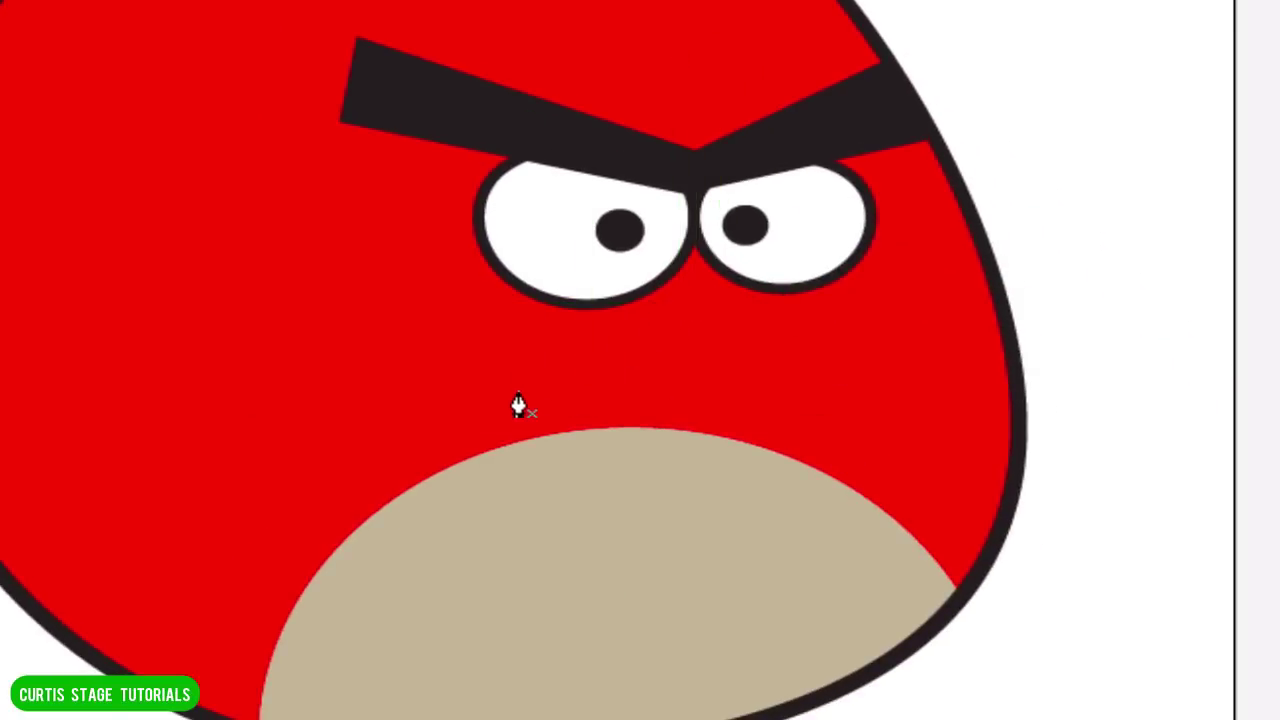
{"action": "left_click", "coordinate": [587, 367]}
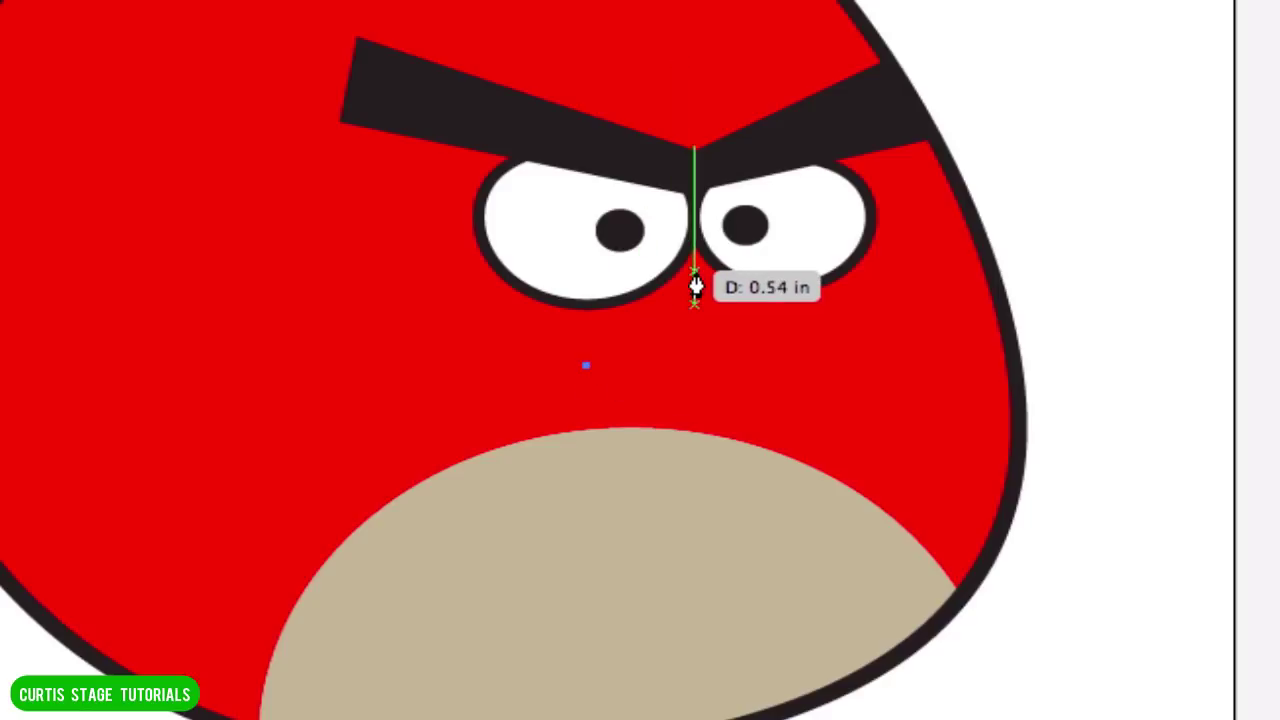
{"action": "left_click_drag", "start_coordinate": [693, 266], "coordinate": [775, 289]}
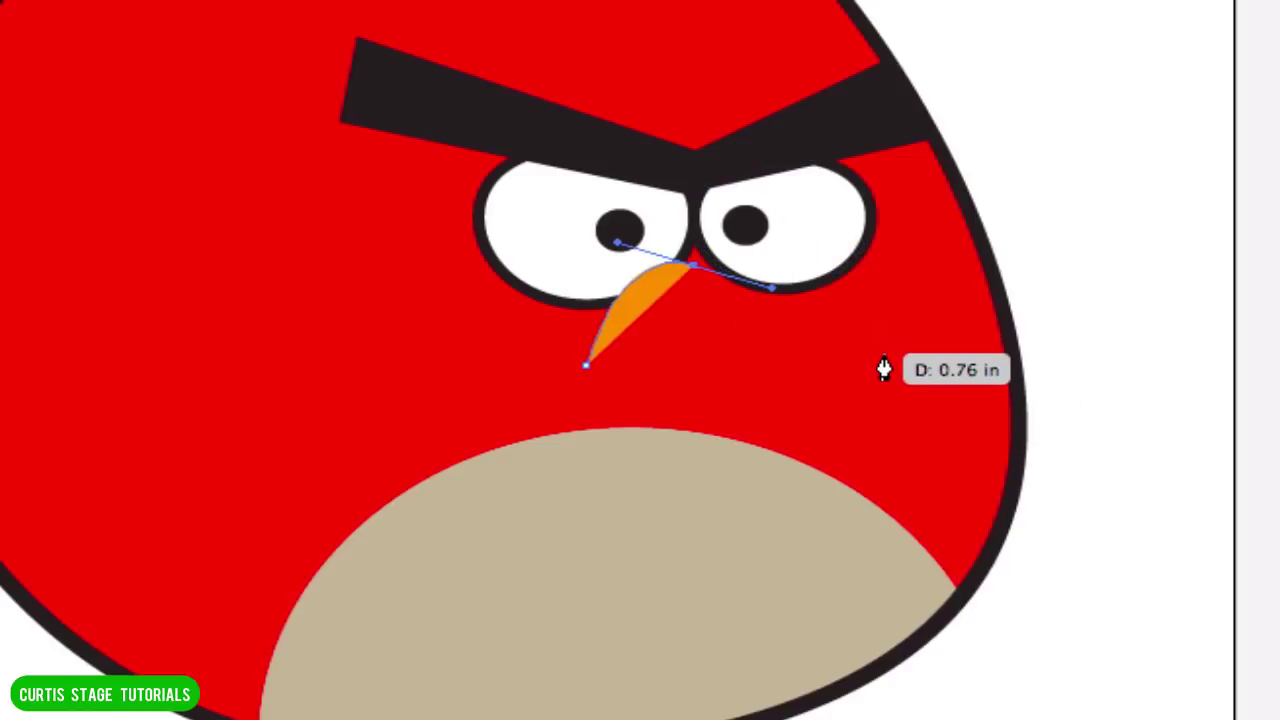
{"action": "key", "text": "ctrl+plus"}
{"action": "key", "text": "ctrl+plus"}
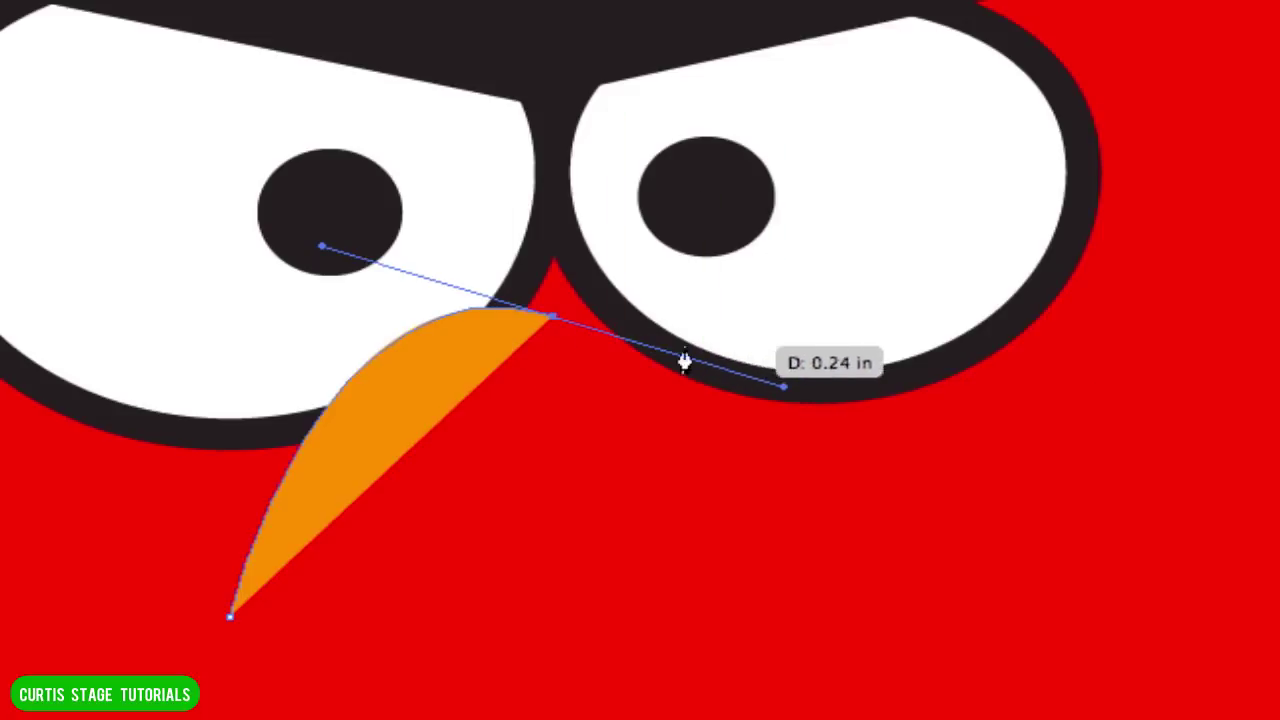
{"action": "left_click", "coordinate": [1010, 647]}
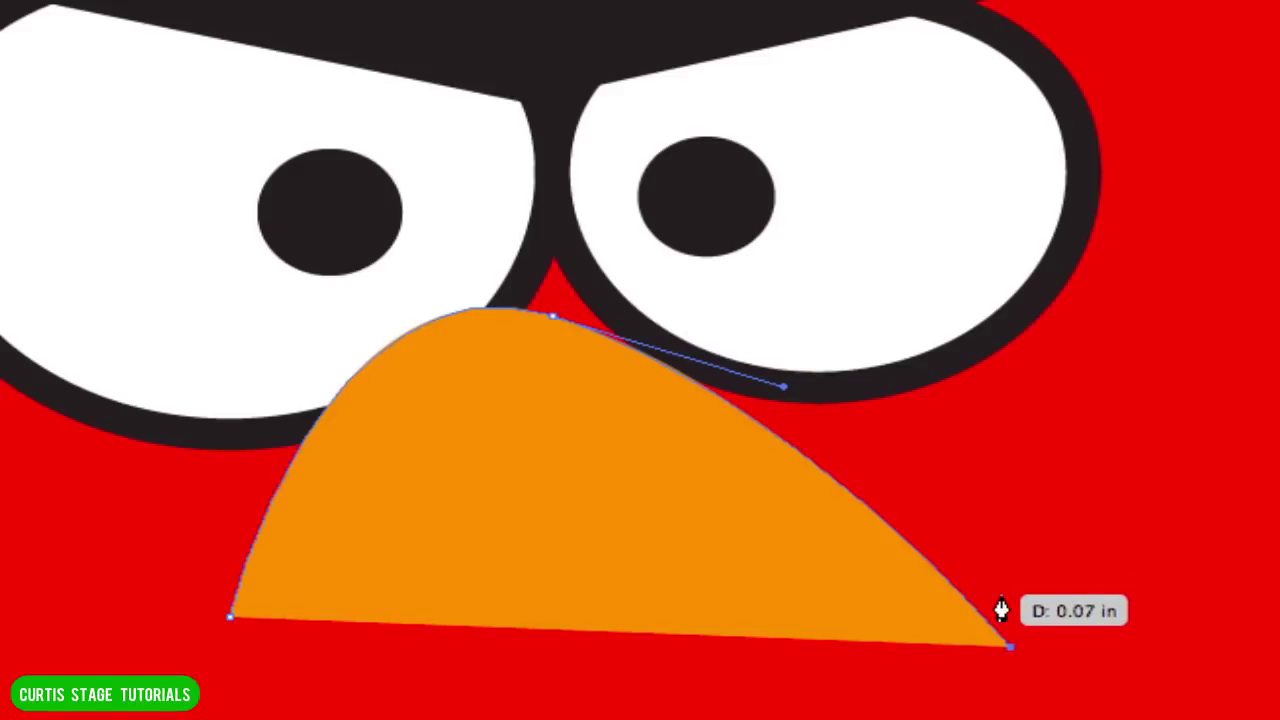
{"action": "key", "text": "ctrl+z"}
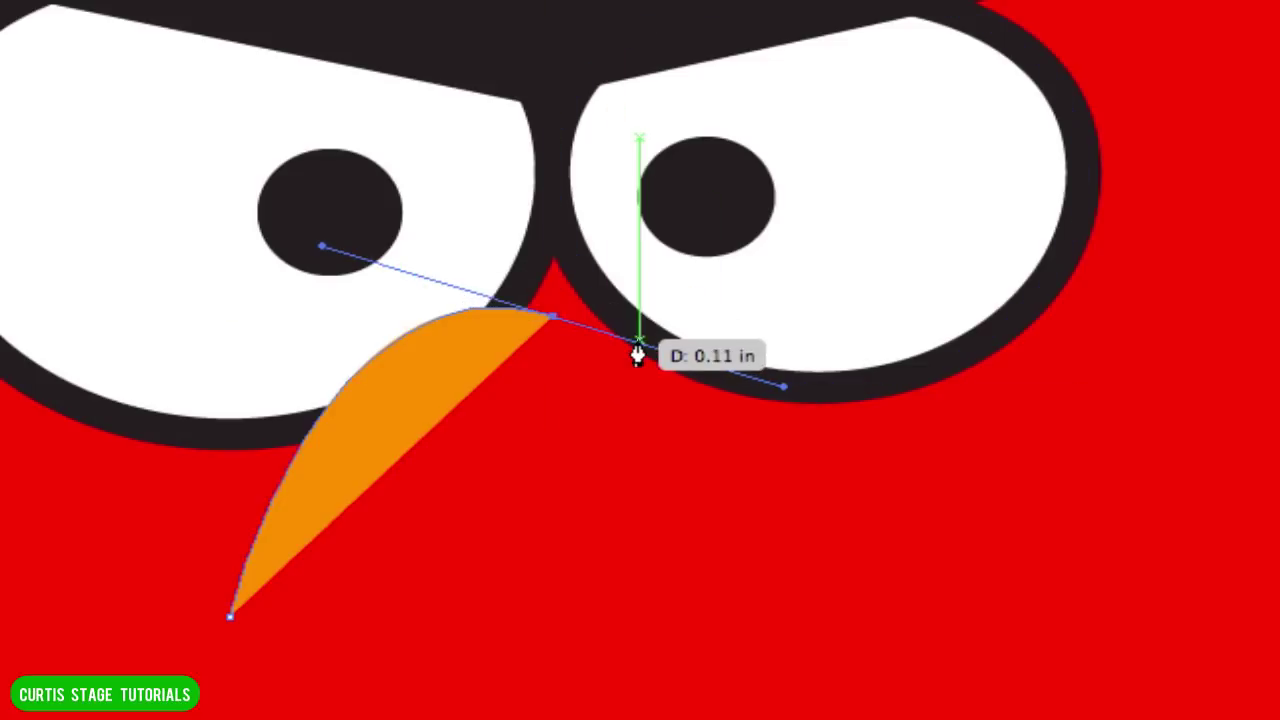
- Remove the outgoing handle of the beak's top point, add a rounded tip below the right eye, and close the path at its starting point
{"action": "left_click", "coordinate": [553, 322]}
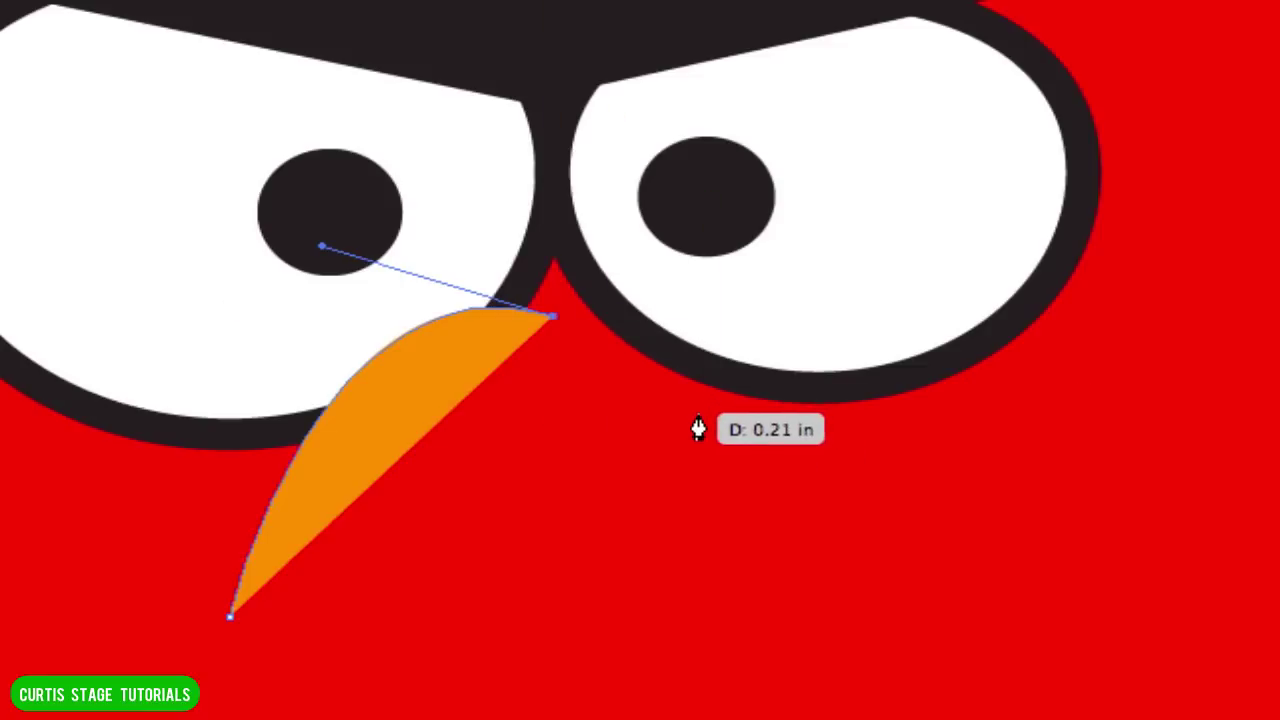
{"action": "left_click", "coordinate": [1004, 647]}
{"action": "key", "text": "ctrl+z"}
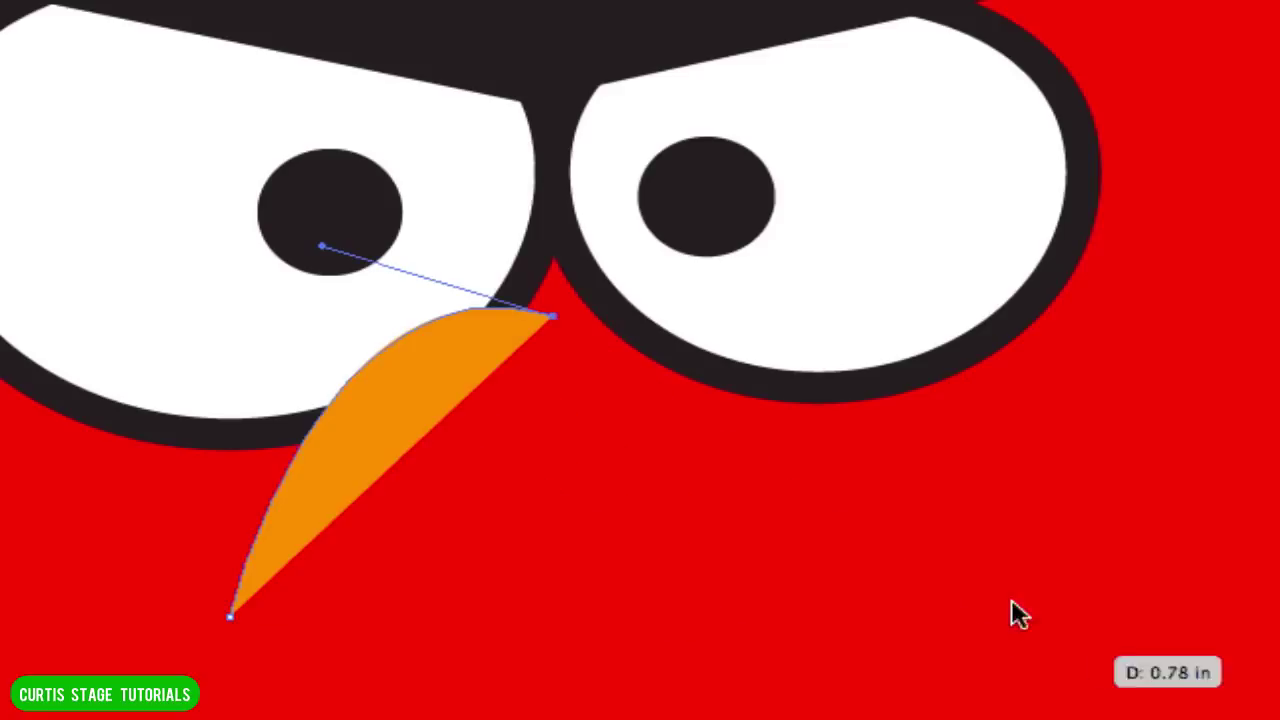
{"action": "scroll", "coordinate": [890, 600], "scroll_direction": "up", "scroll_amount": 5}
{"action": "scroll", "coordinate": [938, 700], "scroll_direction": "down", "scroll_amount": 6}
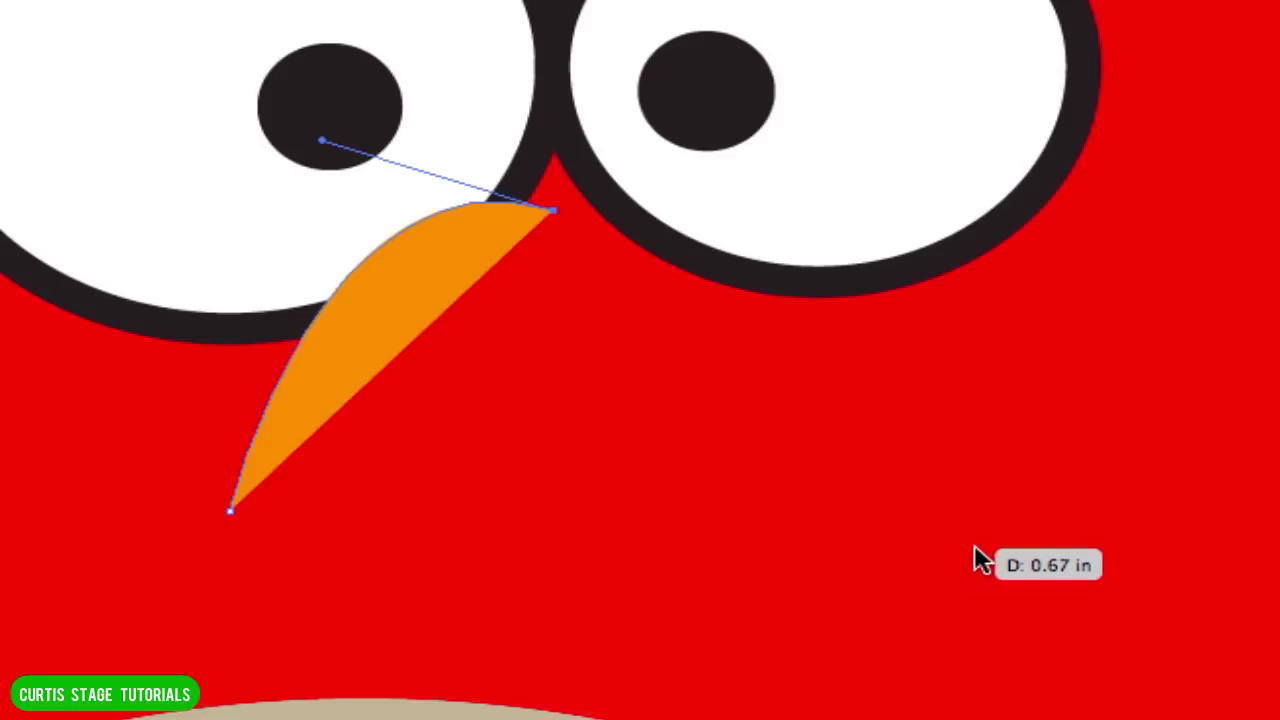
{"action": "left_click_drag", "start_coordinate": [975, 510], "coordinate": [929, 598]}
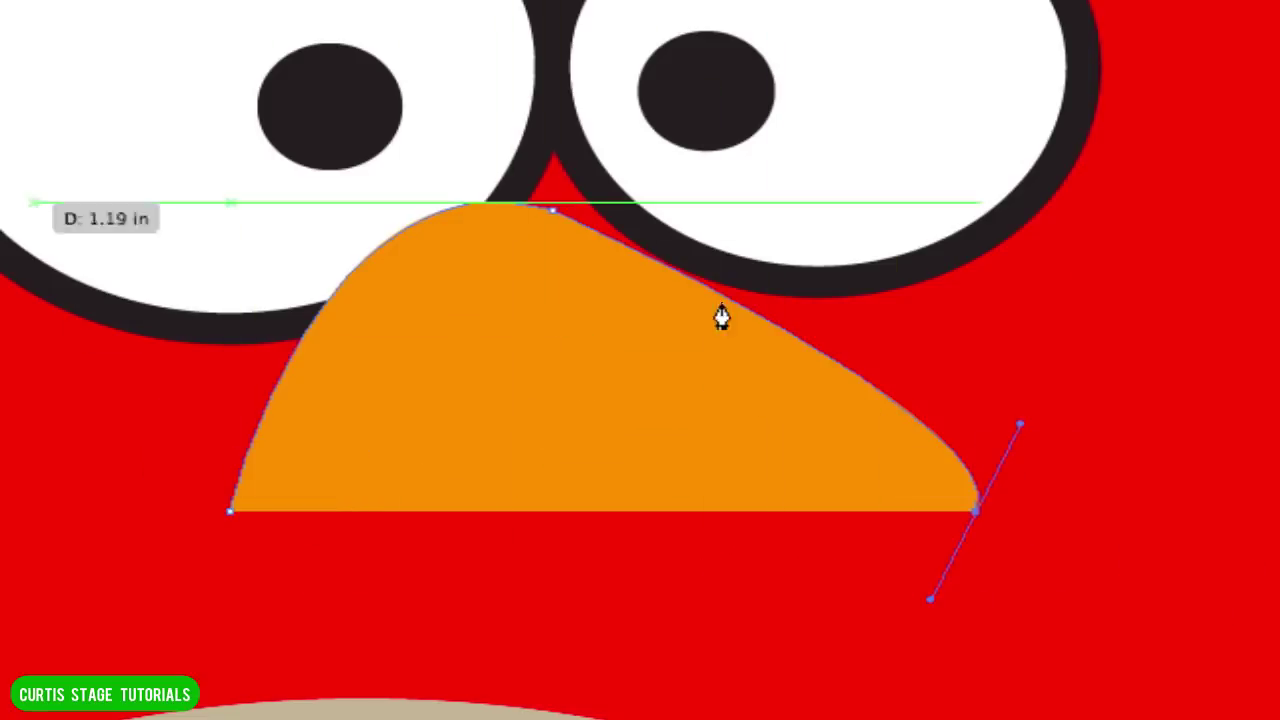
{"action": "left_click", "coordinate": [228, 522]}
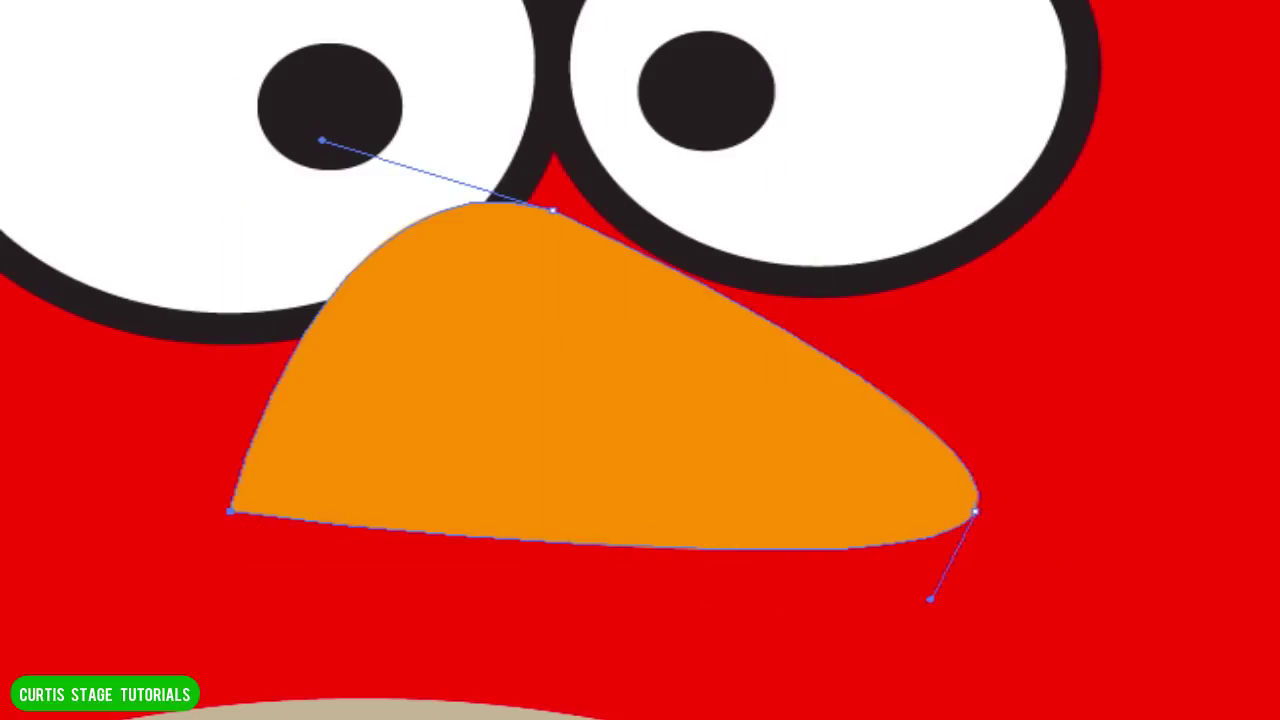
- Extend the upper beak's rounded tip outward and down, raise its top point between the eyes, and deselect the shape
{"action": "key", "text": "a"}
{"action": "left_click", "coordinate": [977, 513]}
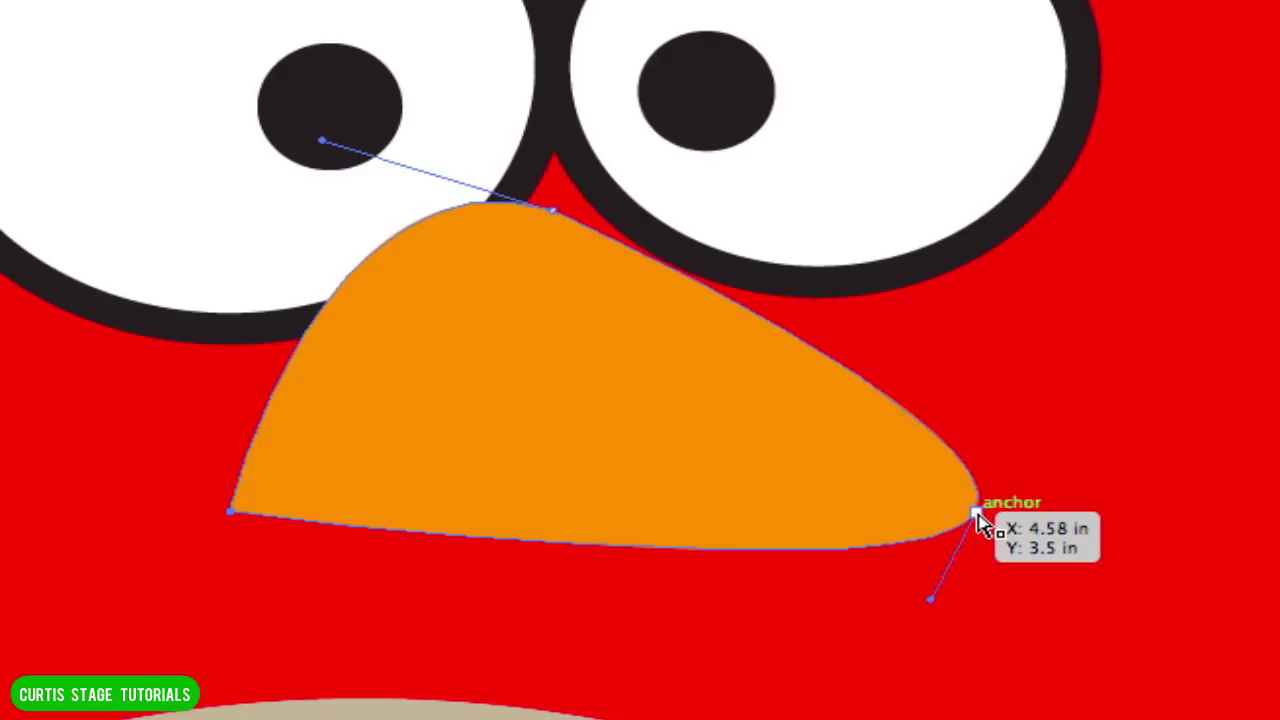
{"action": "left_click_drag", "start_coordinate": [978, 514], "coordinate": [1034, 549]}
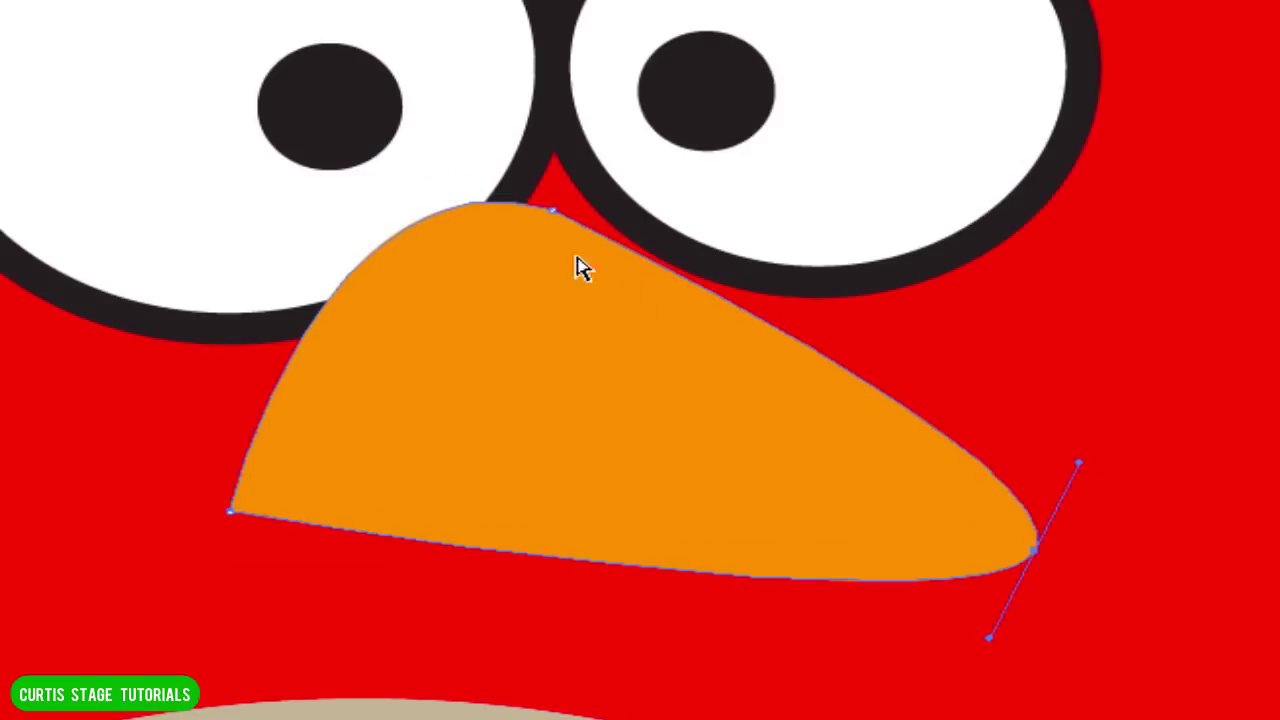
{"action": "left_click_drag", "start_coordinate": [558, 214], "coordinate": [605, 171]}
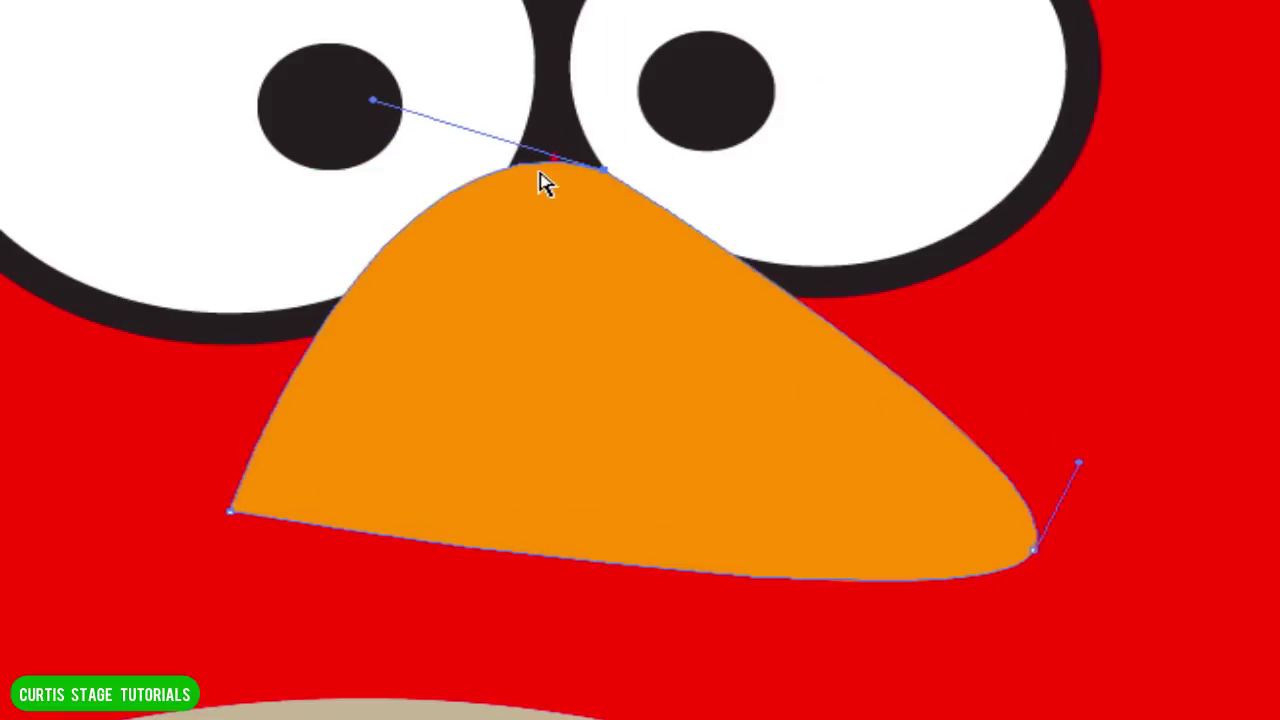
{"action": "left_click_drag", "start_coordinate": [604, 178], "coordinate": [606, 150]}
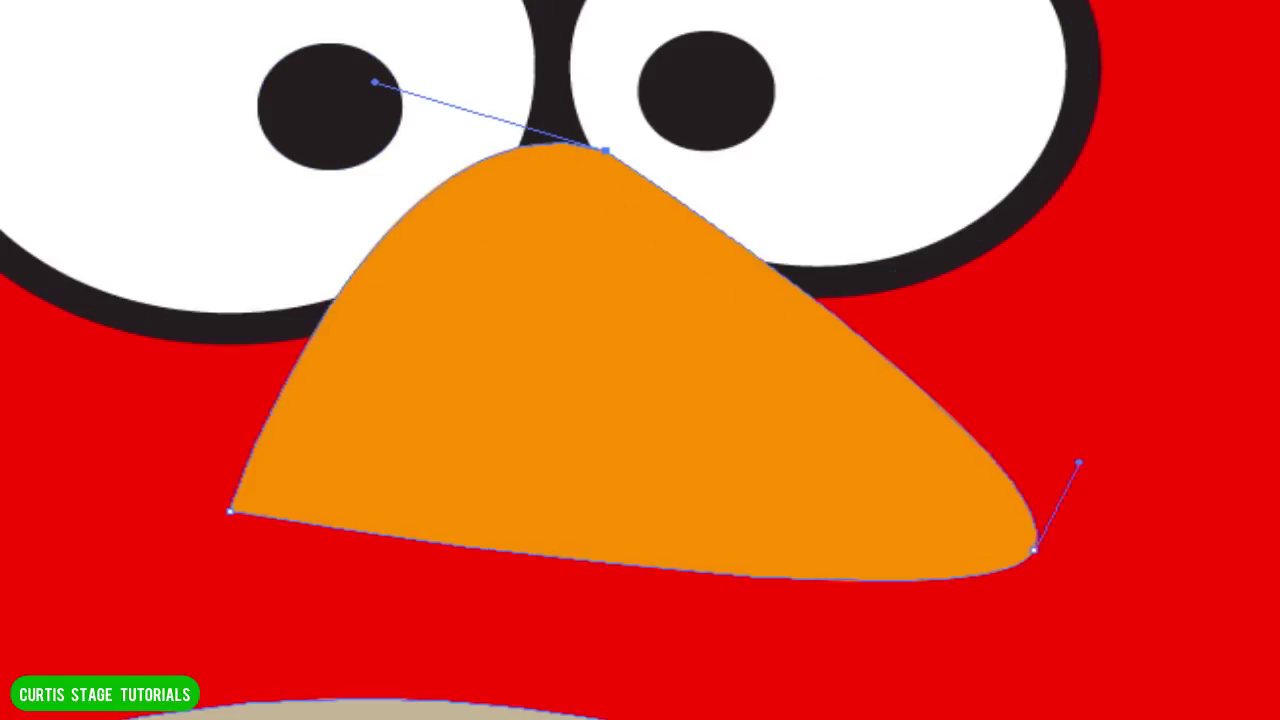
{"action": "key", "text": "ctrl+shift+a"}
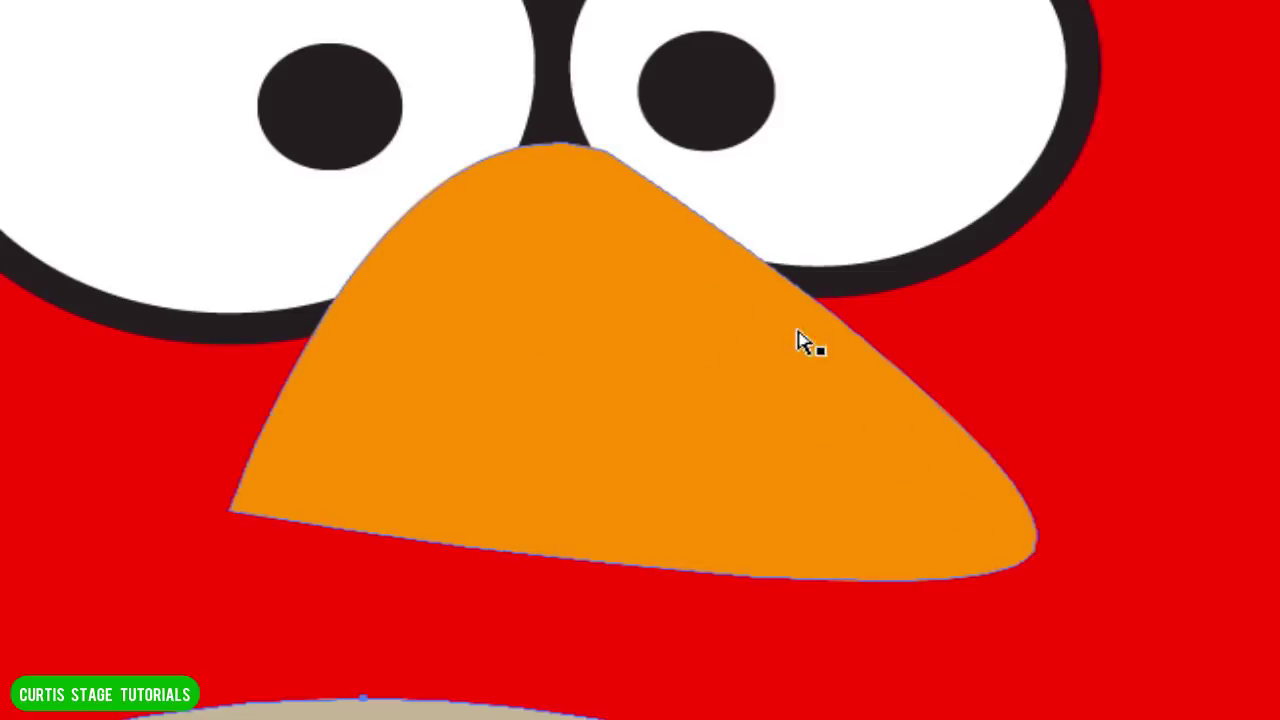
- Draw the lower beak just under the upper one as a closed red-orange path with two corners and a rounded bottom point
{"action": "scroll", "coordinate": [1240, 712], "scroll_direction": "down", "scroll_amount": 5}
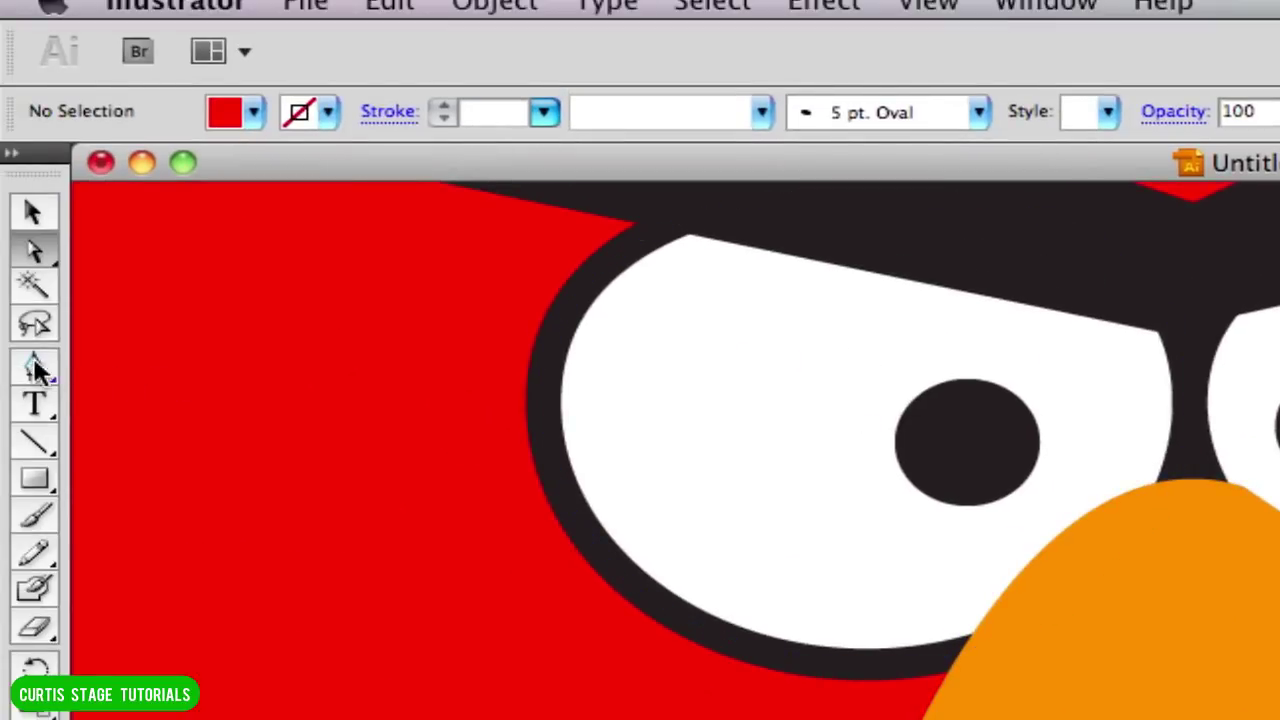
{"action": "left_click", "coordinate": [35, 367]}
{"action": "left_click", "coordinate": [253, 113]}
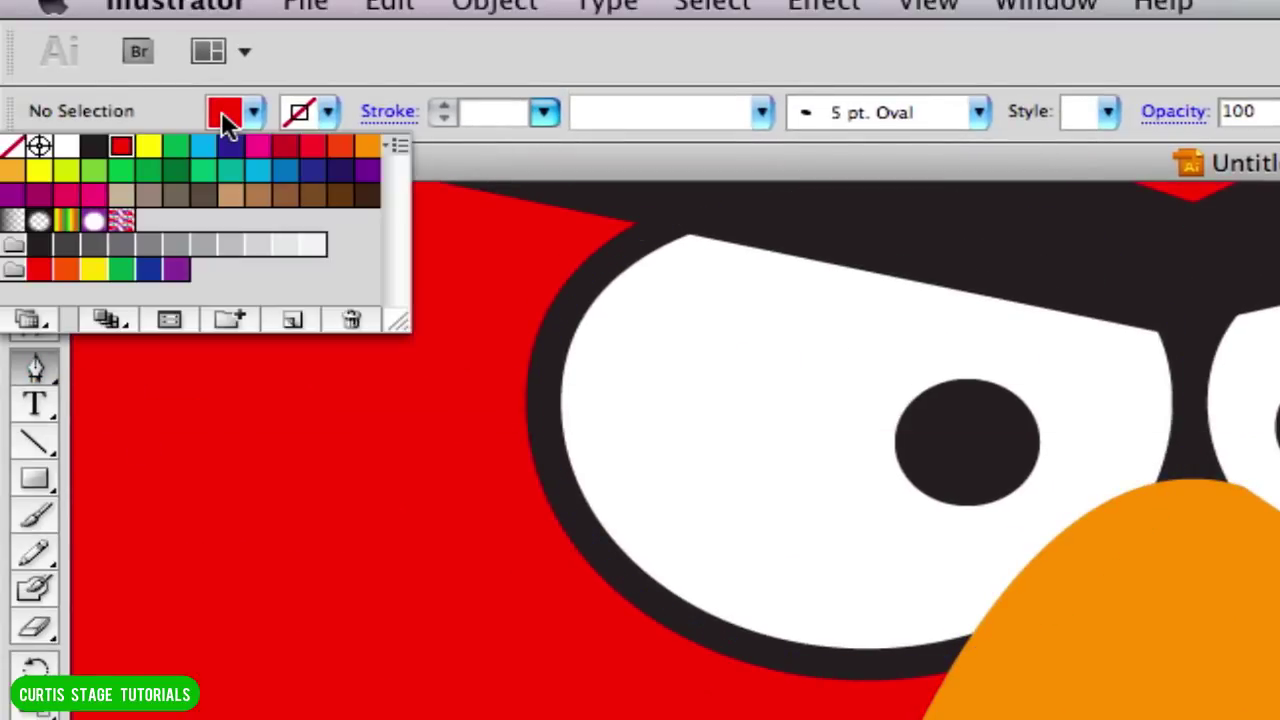
{"action": "left_click", "coordinate": [338, 154]}
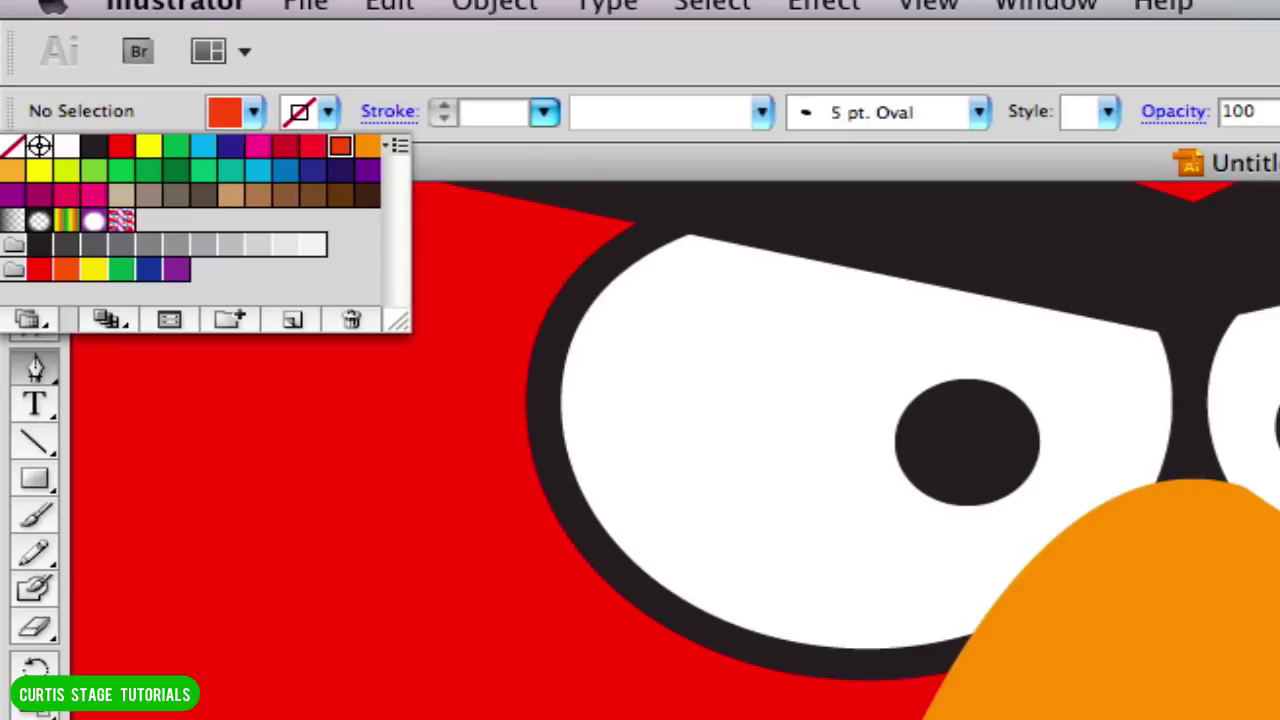
{"action": "left_click", "coordinate": [36, 368]}
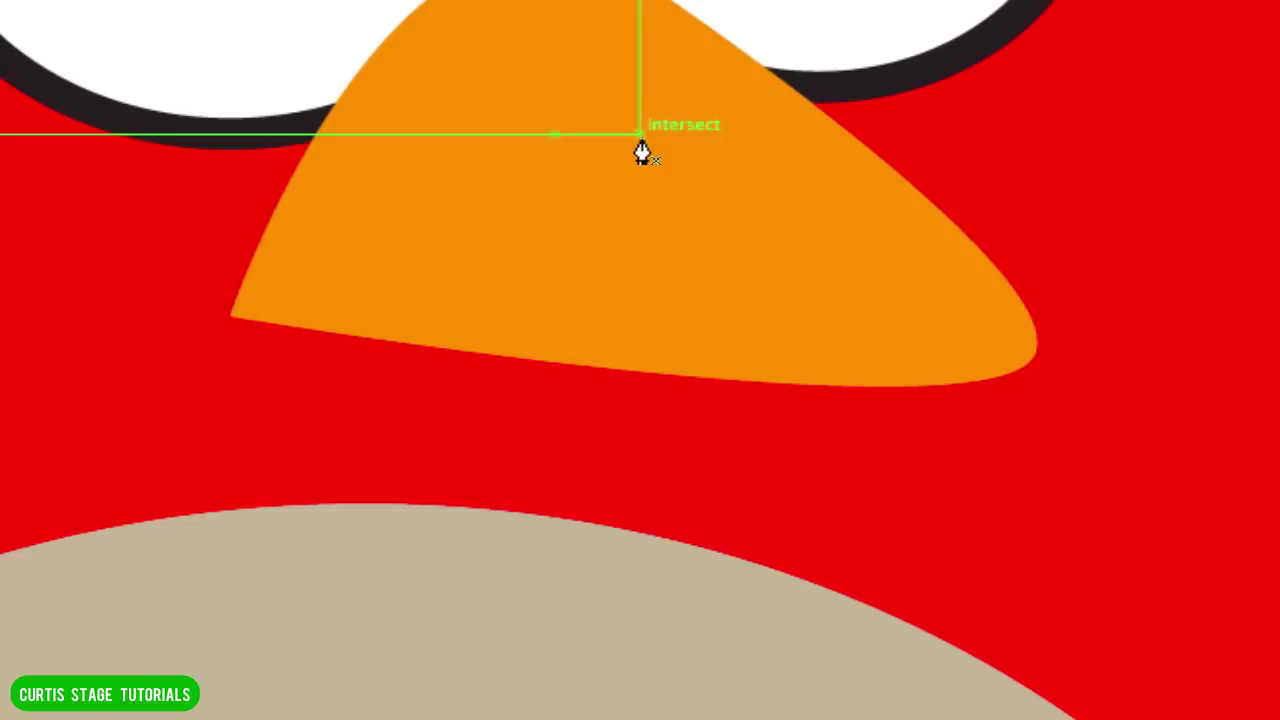
{"action": "left_click", "coordinate": [230, 340]}
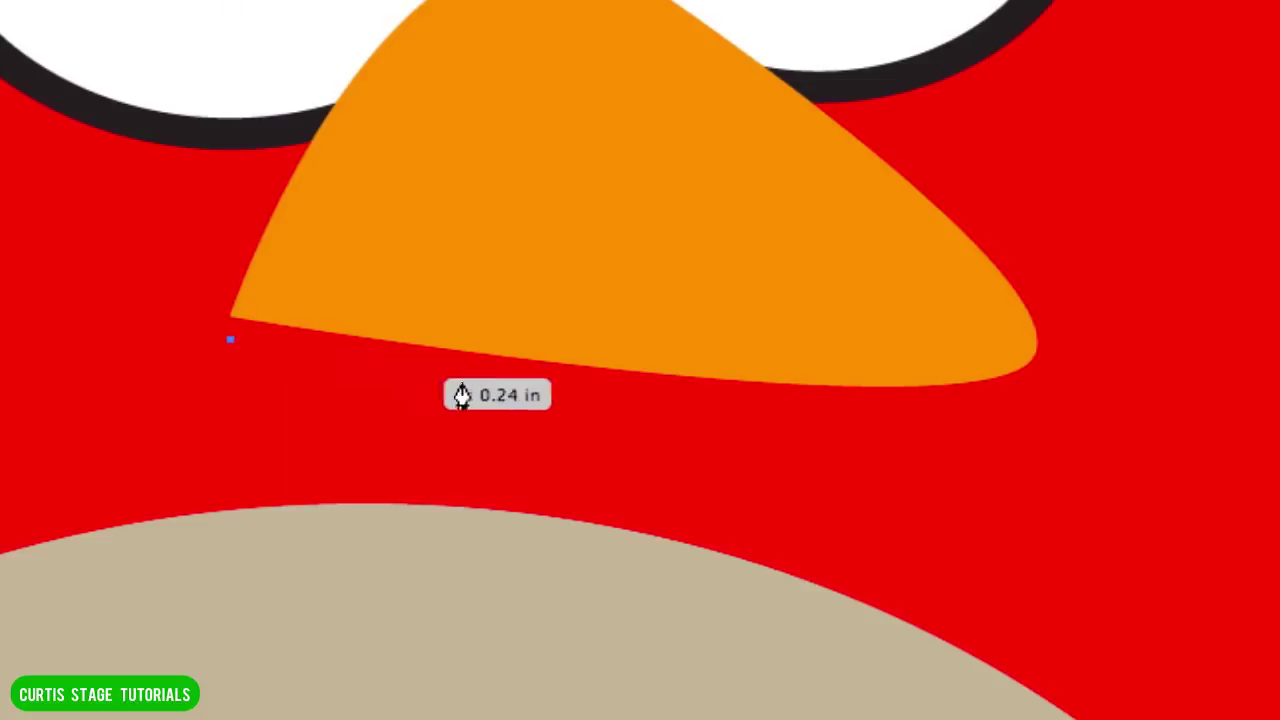
{"action": "left_click", "coordinate": [774, 433]}
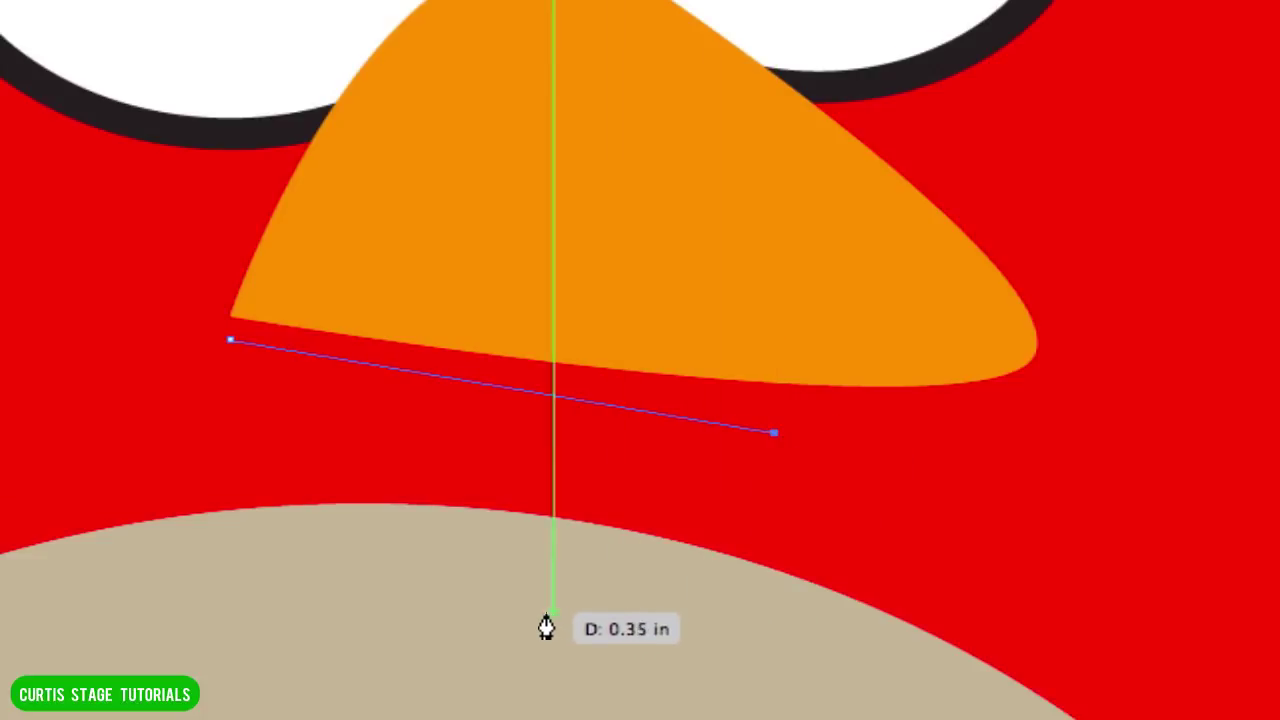
{"action": "left_click_drag", "start_coordinate": [540, 612], "coordinate": [451, 611]}
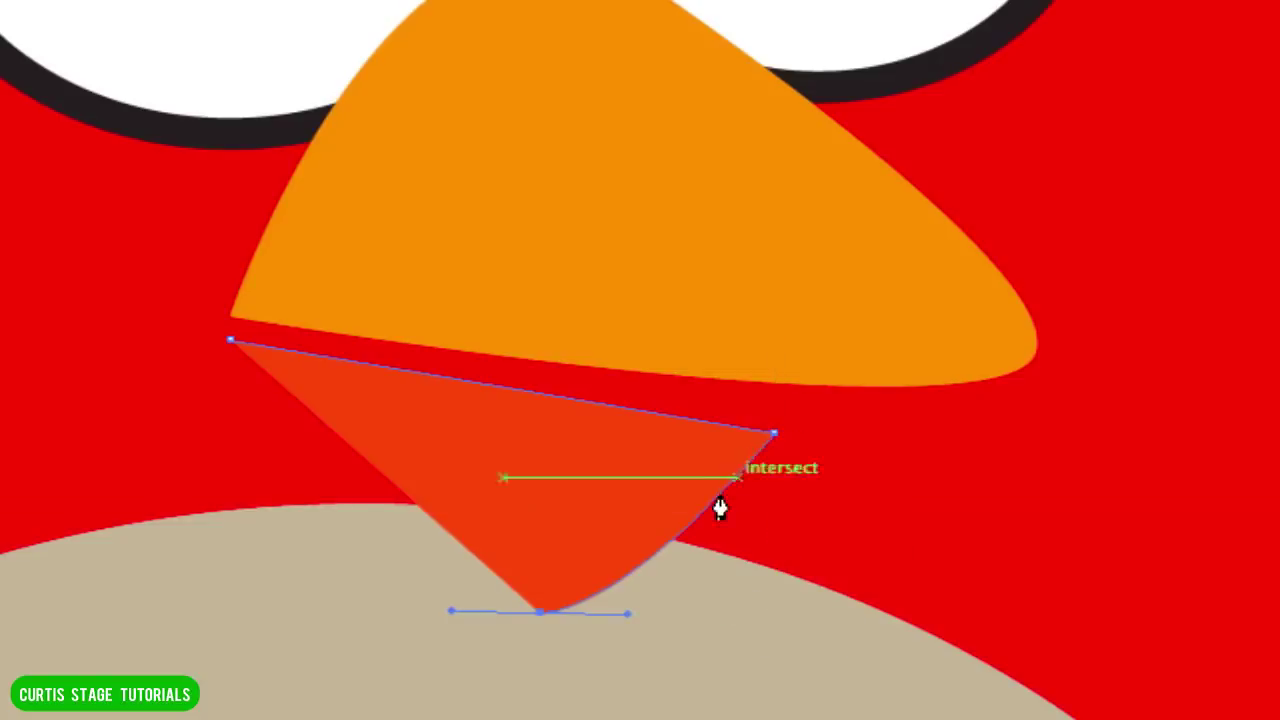
{"action": "left_click", "coordinate": [229, 348]}
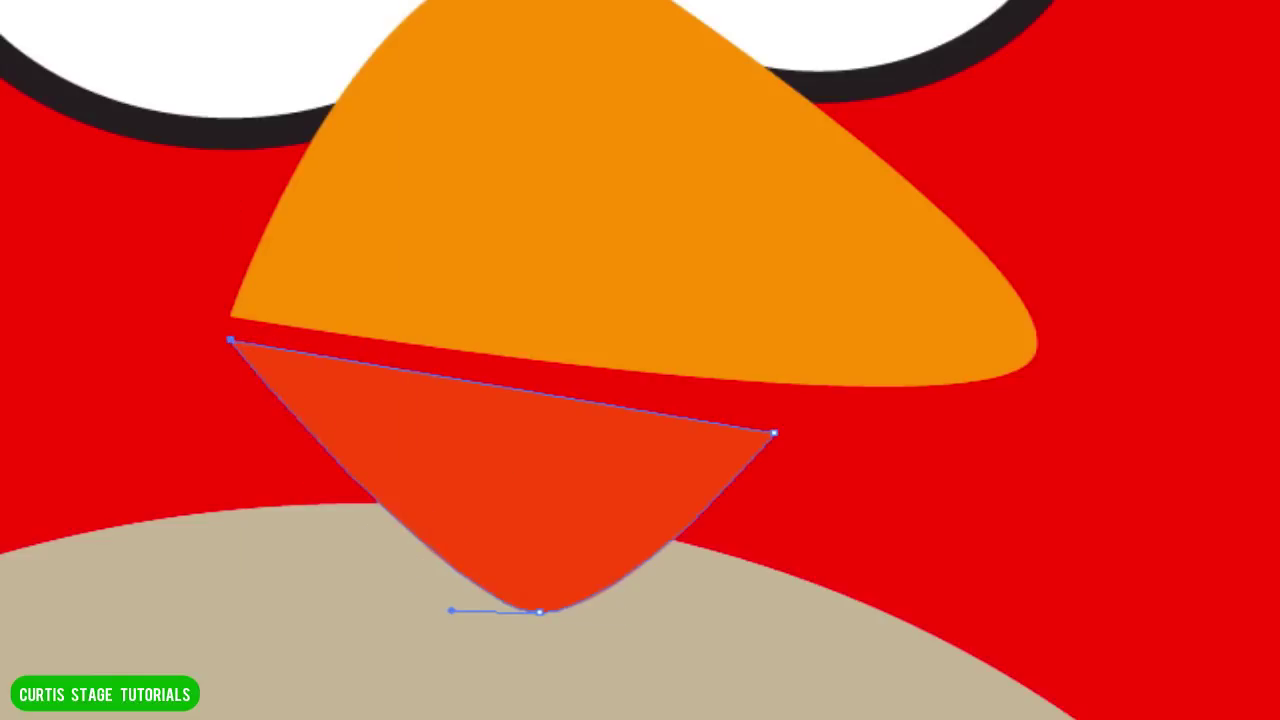
- Raise the lower beak's bottom point and move the whole shape up until its left corner meets the upper beak's left corner
{"action": "left_click_drag", "start_coordinate": [540, 611], "coordinate": [531, 583]}
{"action": "left_click_drag", "start_coordinate": [534, 480], "coordinate": [540, 457]}
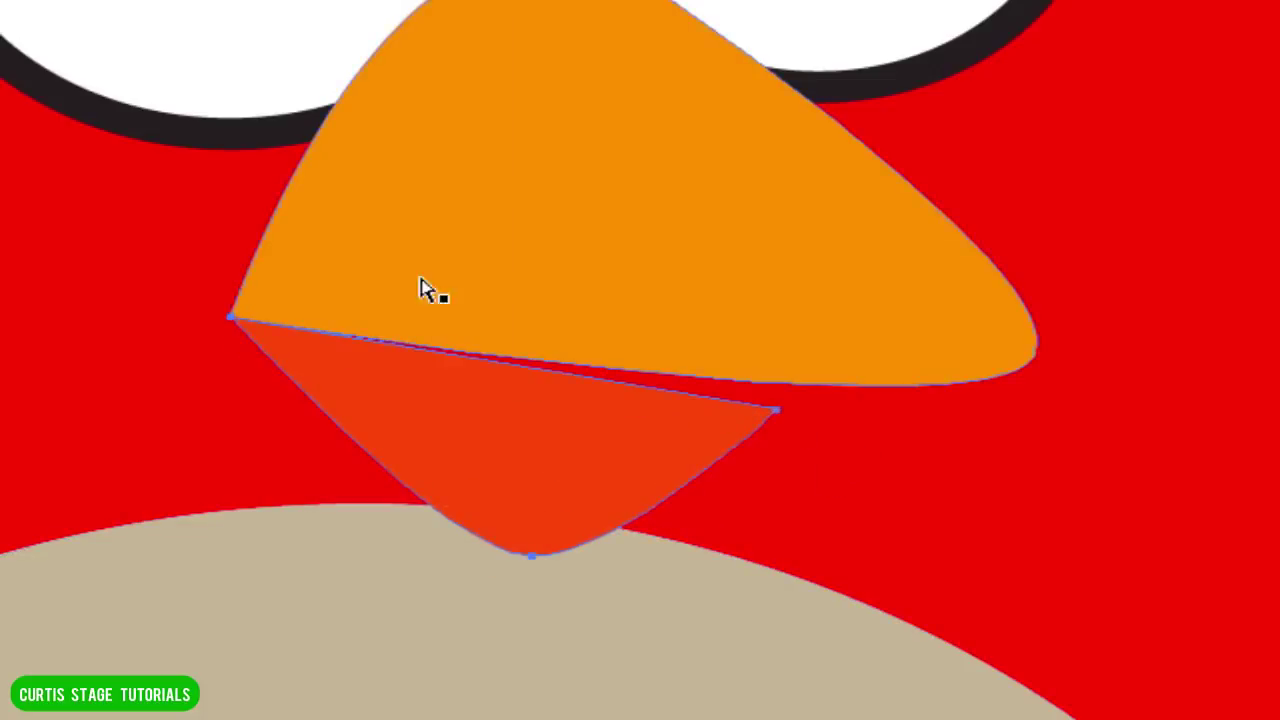
- Give the orange upper beak a black 3 pt outline
{"action": "key", "text": "v"}
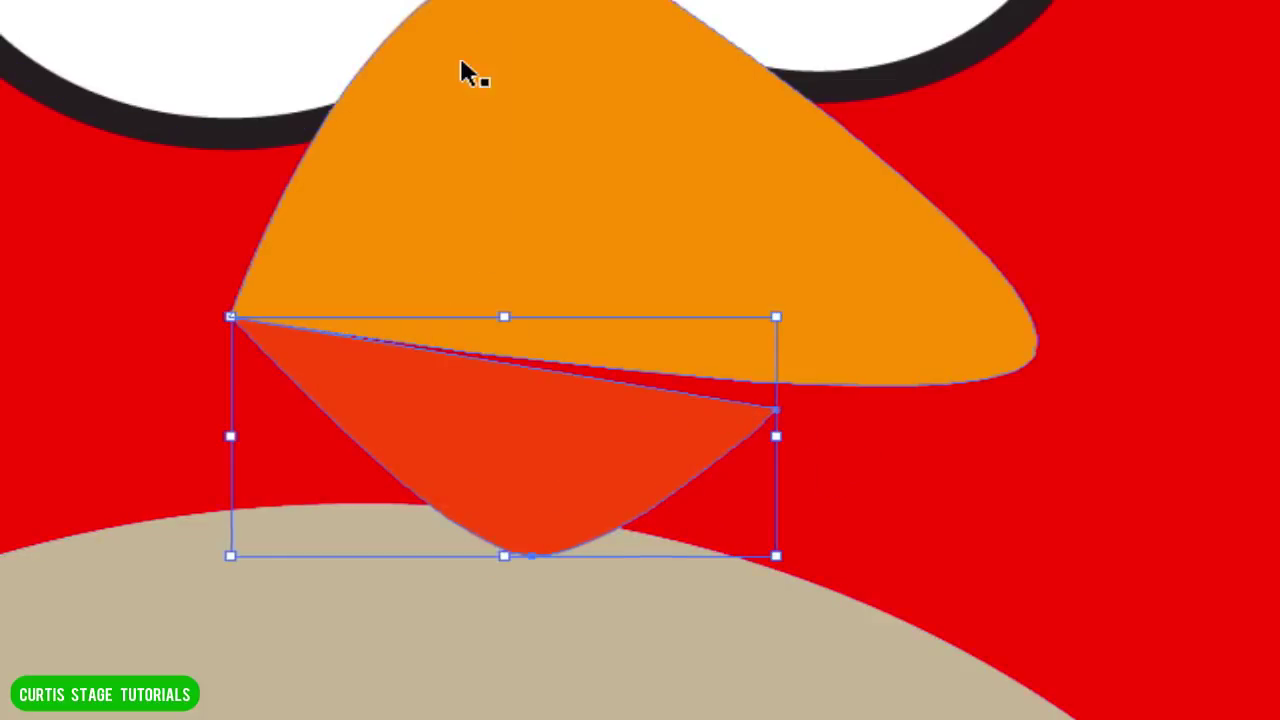
{"action": "left_click", "coordinate": [474, 80]}
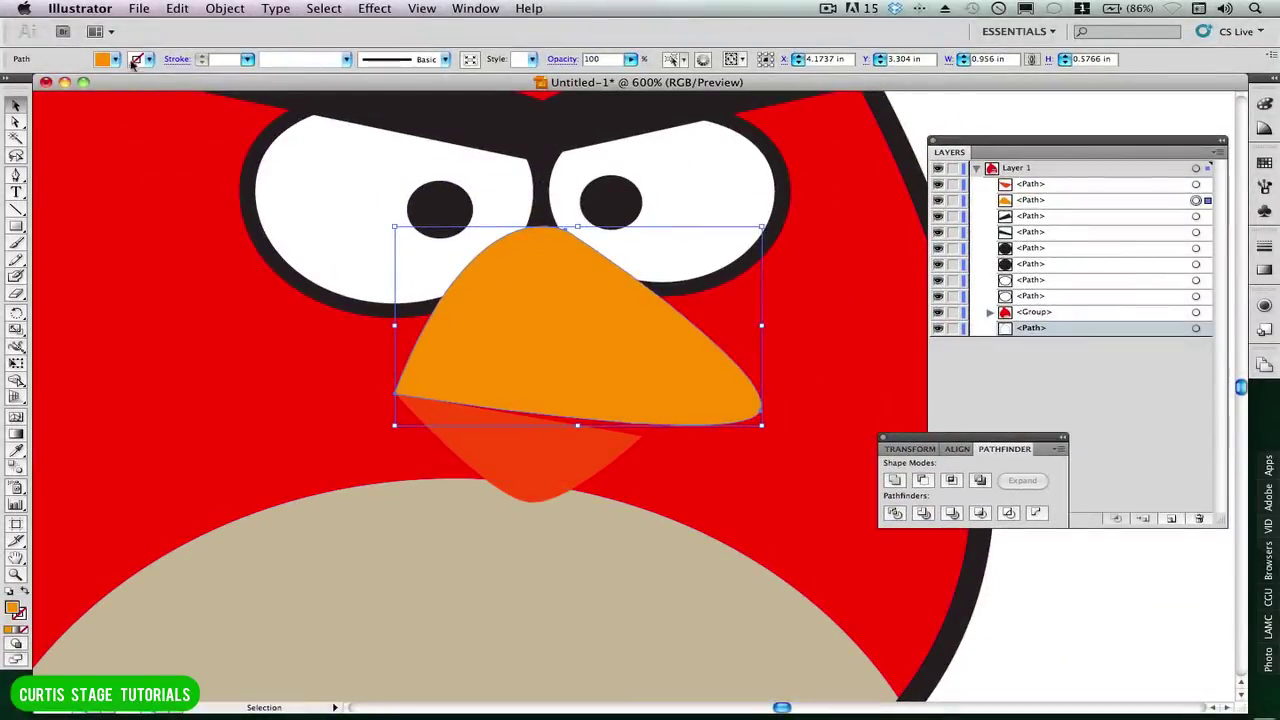
{"action": "left_click", "coordinate": [150, 60]}
{"action": "left_click", "coordinate": [45, 77]}
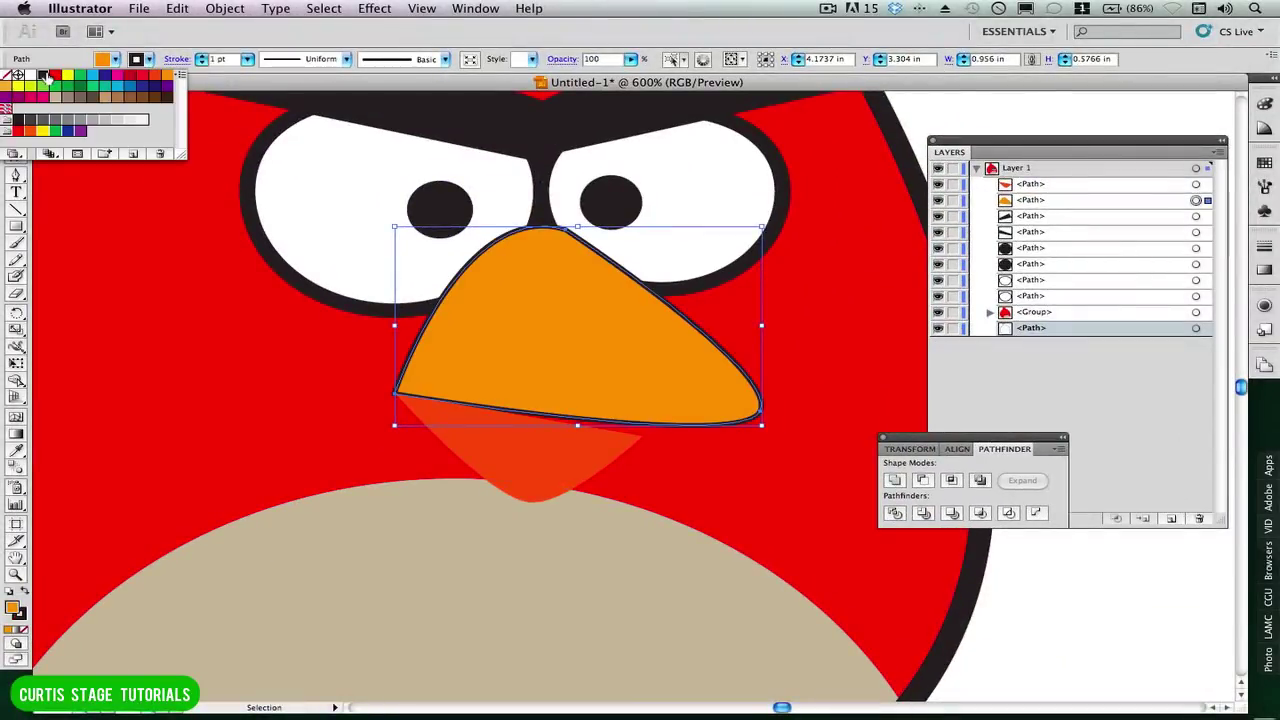
{"action": "left_click", "coordinate": [248, 60]}
{"action": "left_click", "coordinate": [248, 60]}
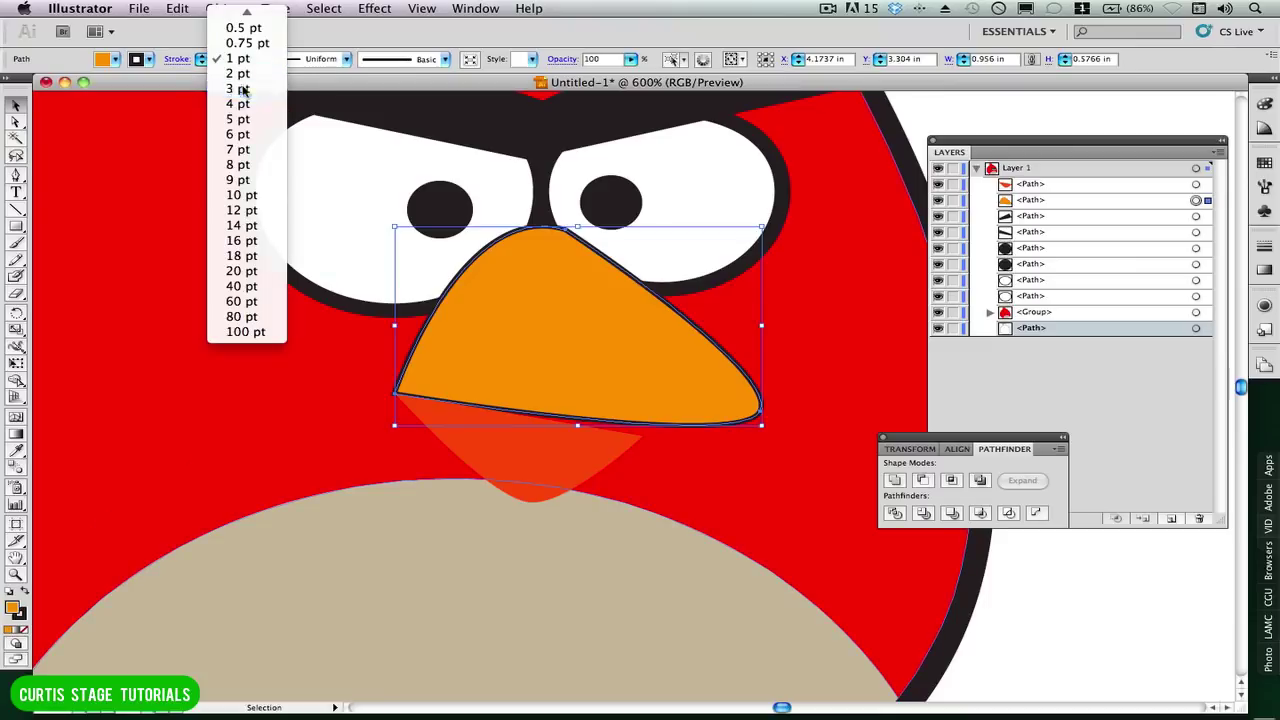
{"action": "left_click", "coordinate": [242, 91]}
- Give the red-orange lower beak a black 3 pt outline and deselect it
{"action": "left_click", "coordinate": [497, 464]}
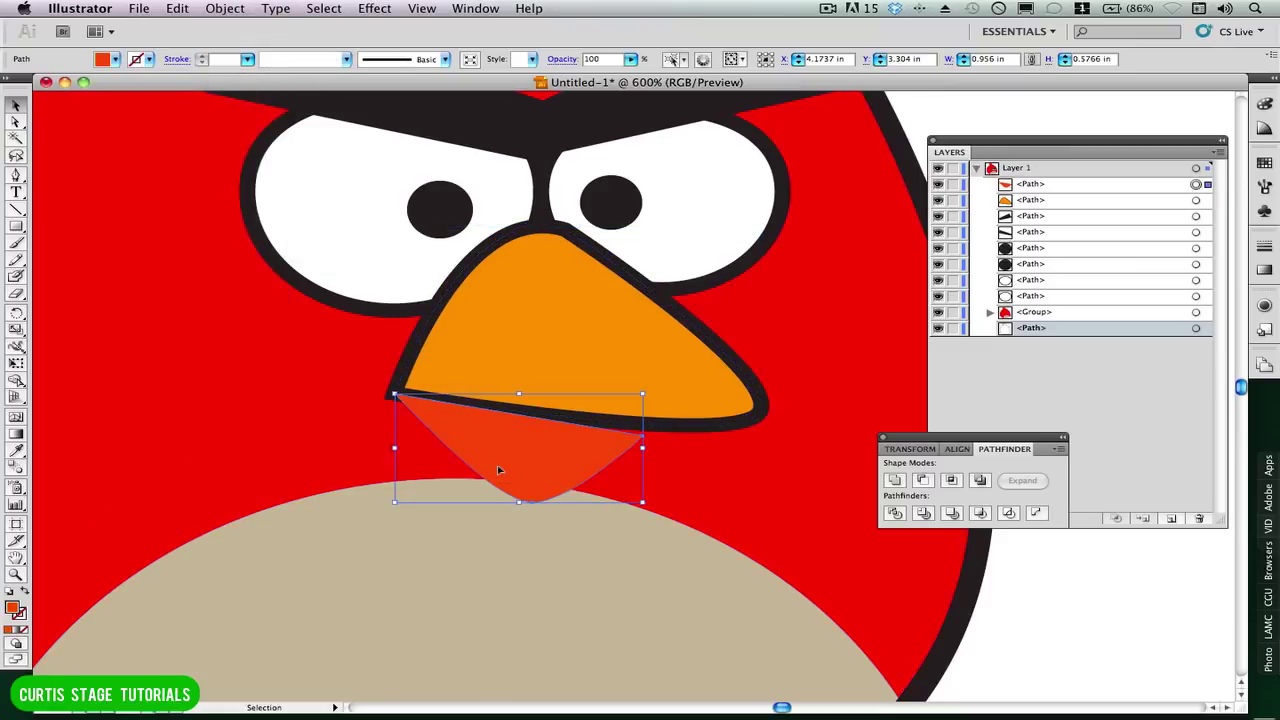
{"action": "left_click", "coordinate": [150, 60]}
{"action": "left_click", "coordinate": [43, 76]}
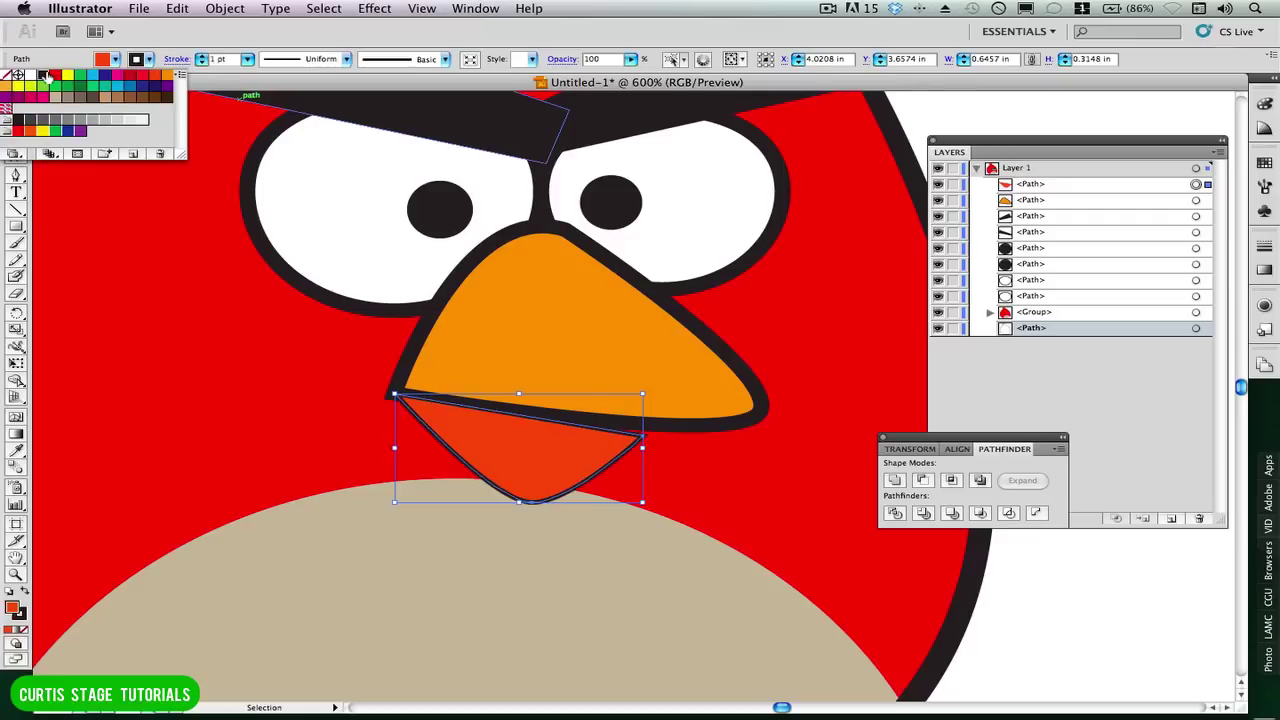
{"action": "left_click", "coordinate": [249, 60]}
{"action": "left_click", "coordinate": [249, 60]}
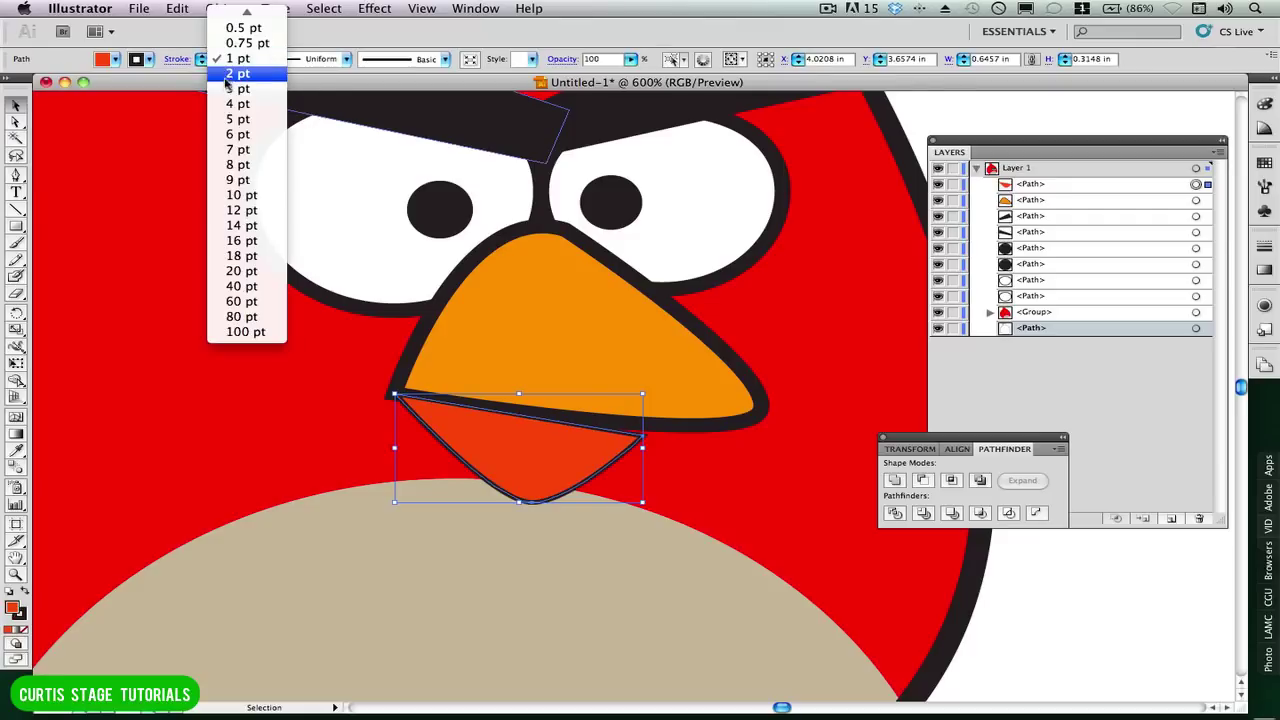
{"action": "left_click", "coordinate": [228, 89]}
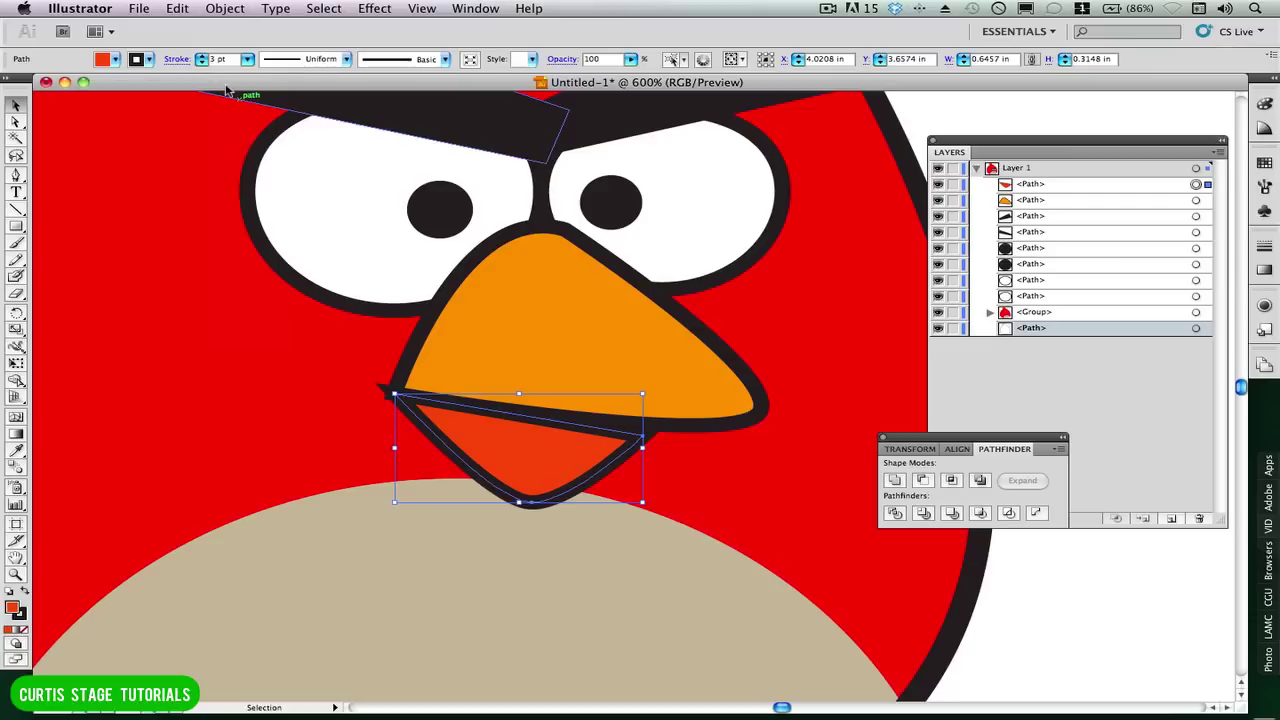
{"action": "left_click", "coordinate": [1091, 611]}
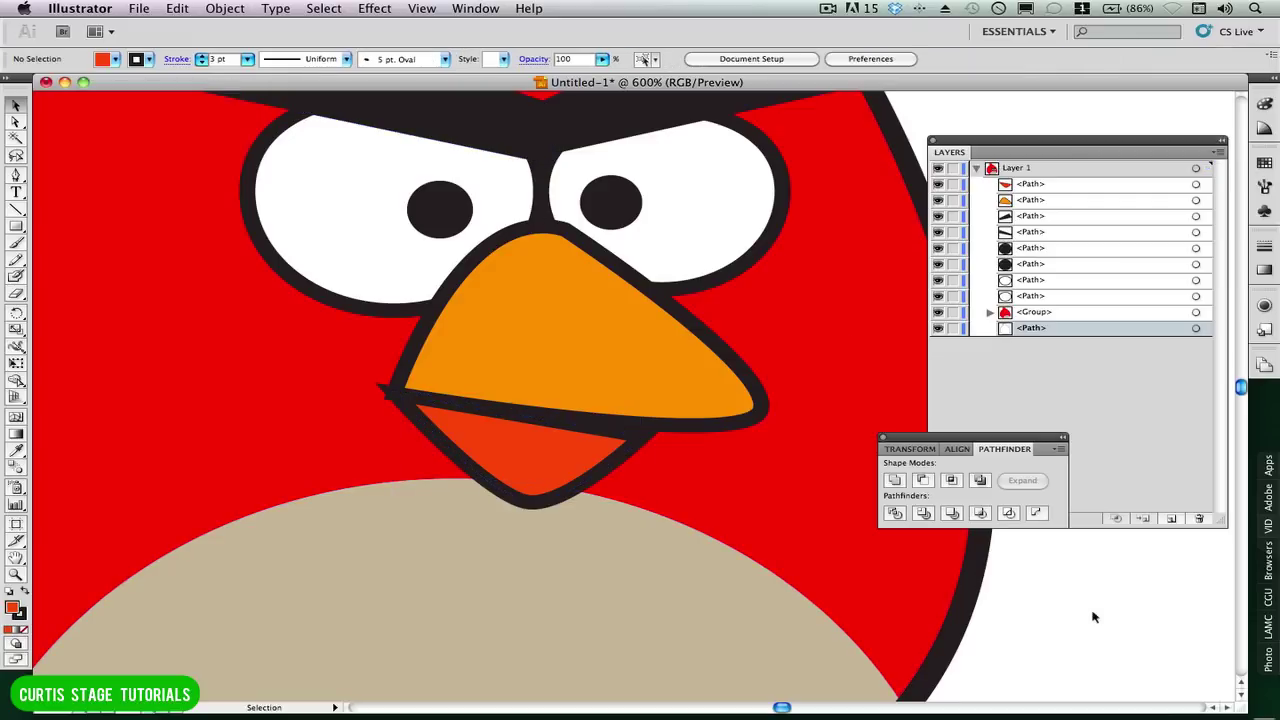
- Nudge the lower beak right and down so its left corner tucks under the upper beak's left corner, and deselect it
{"action": "left_click", "coordinate": [430, 437]}
{"action": "key", "text": "Right"}
{"action": "key", "text": "Right"}
{"action": "key", "text": "Right"}
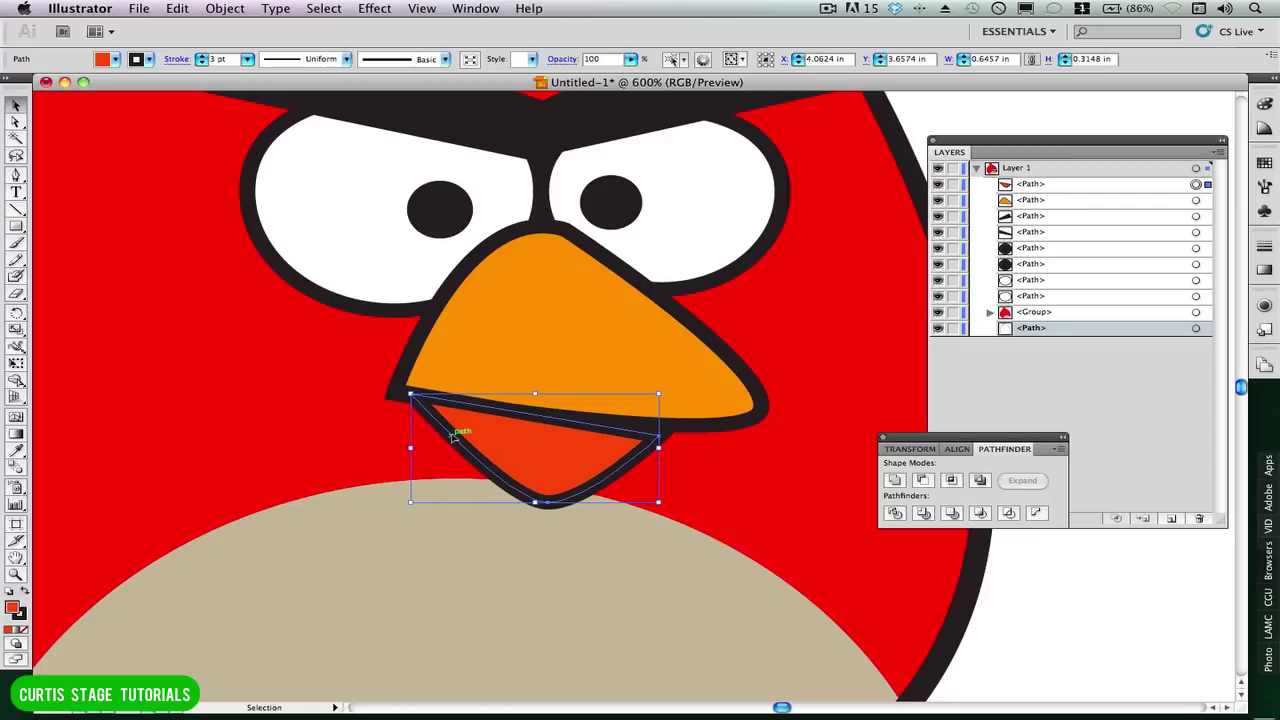
{"action": "key", "text": "Down"}
{"action": "key", "text": "Down"}
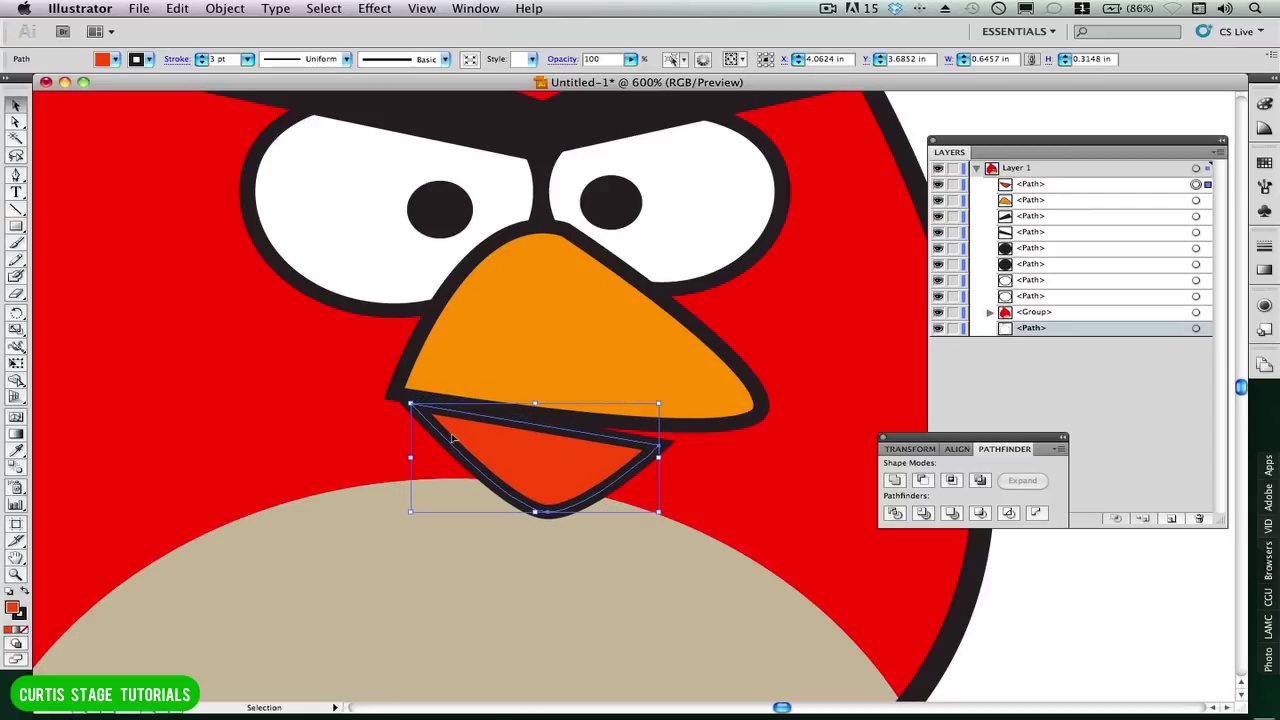
{"action": "key", "text": "Left"}
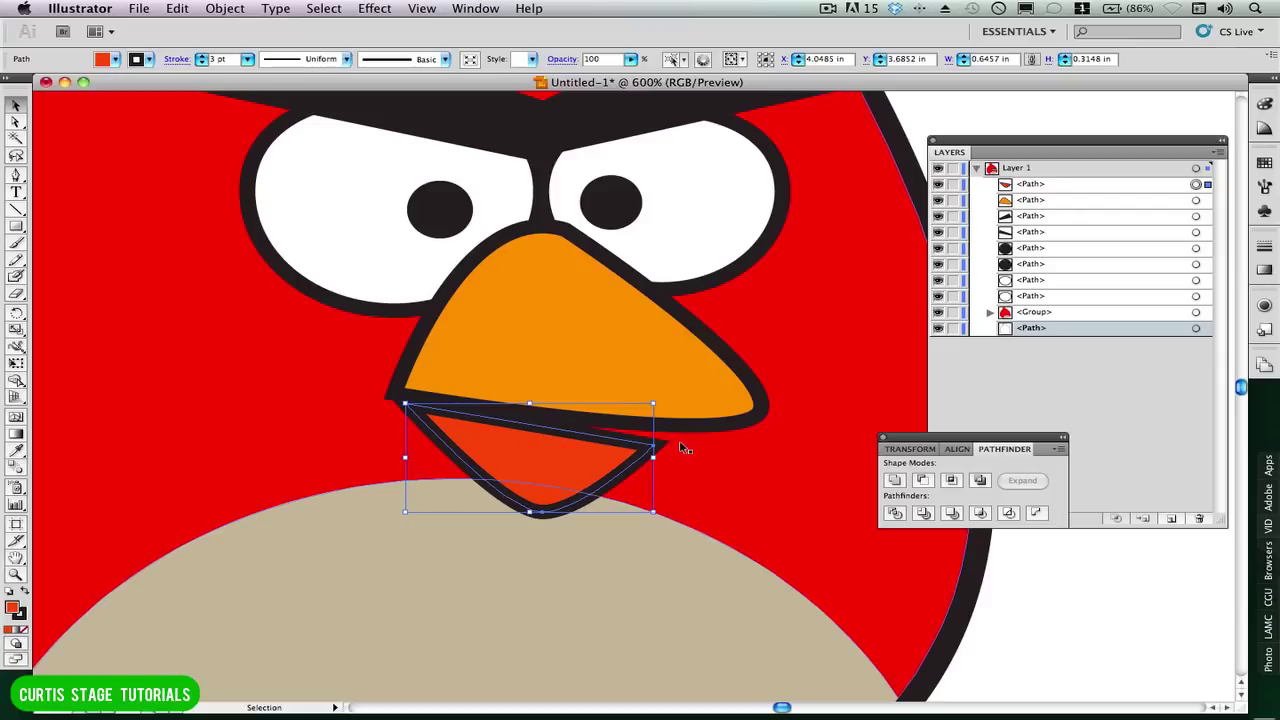
{"action": "key", "text": "super+shift+a"}
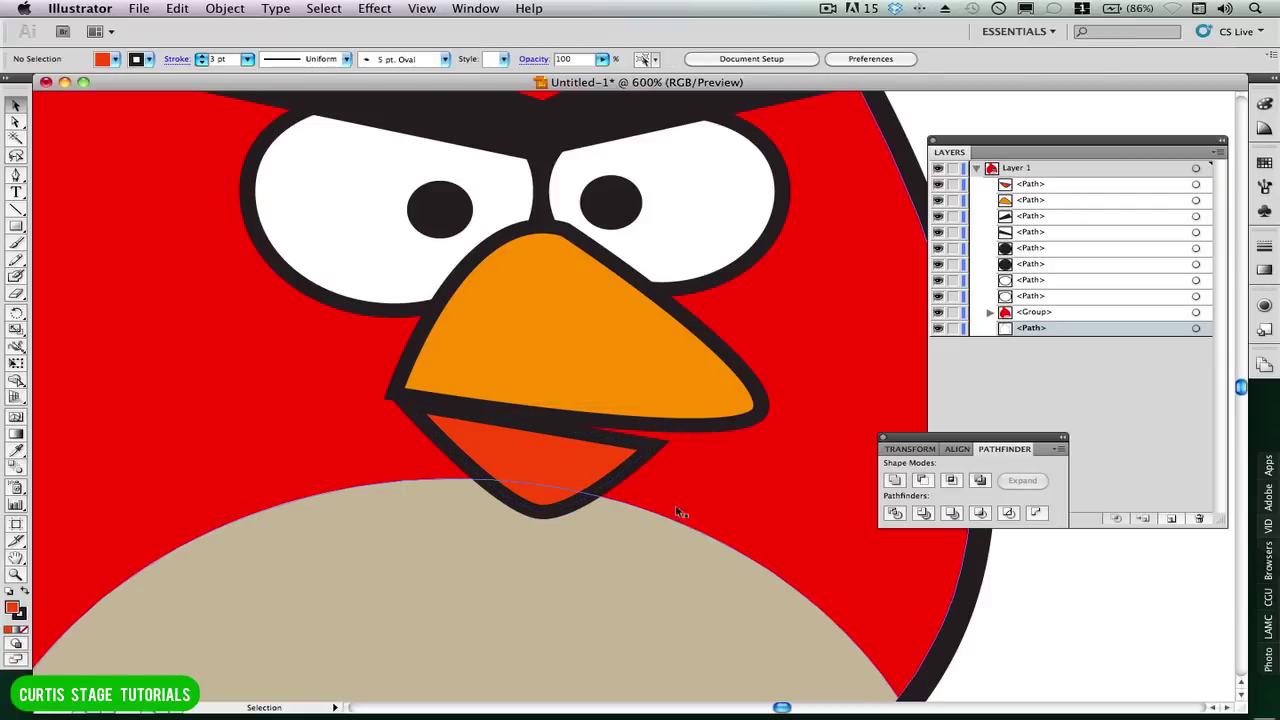
- Rotate the lower beak slightly clockwise to open the mouth and reposition its left corner under the upper beak's left corner
{"action": "left_click", "coordinate": [640, 462]}
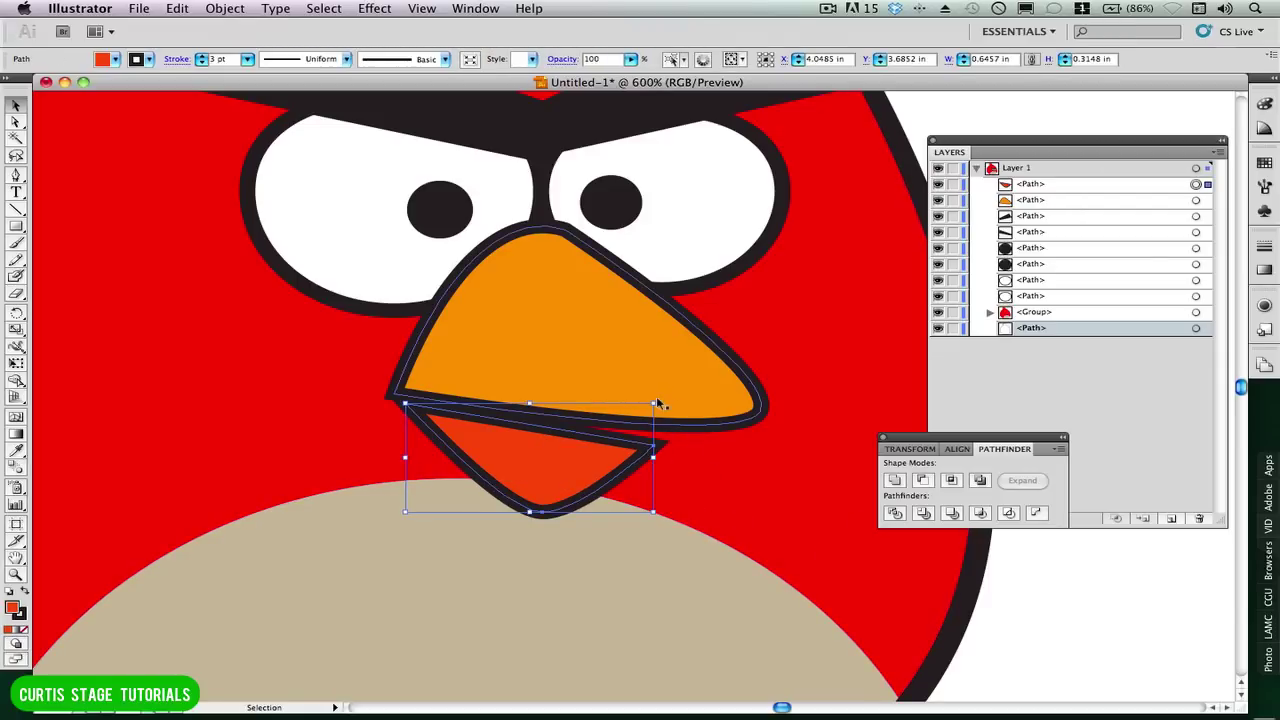
{"action": "left_click_drag", "start_coordinate": [657, 399], "coordinate": [668, 430]}
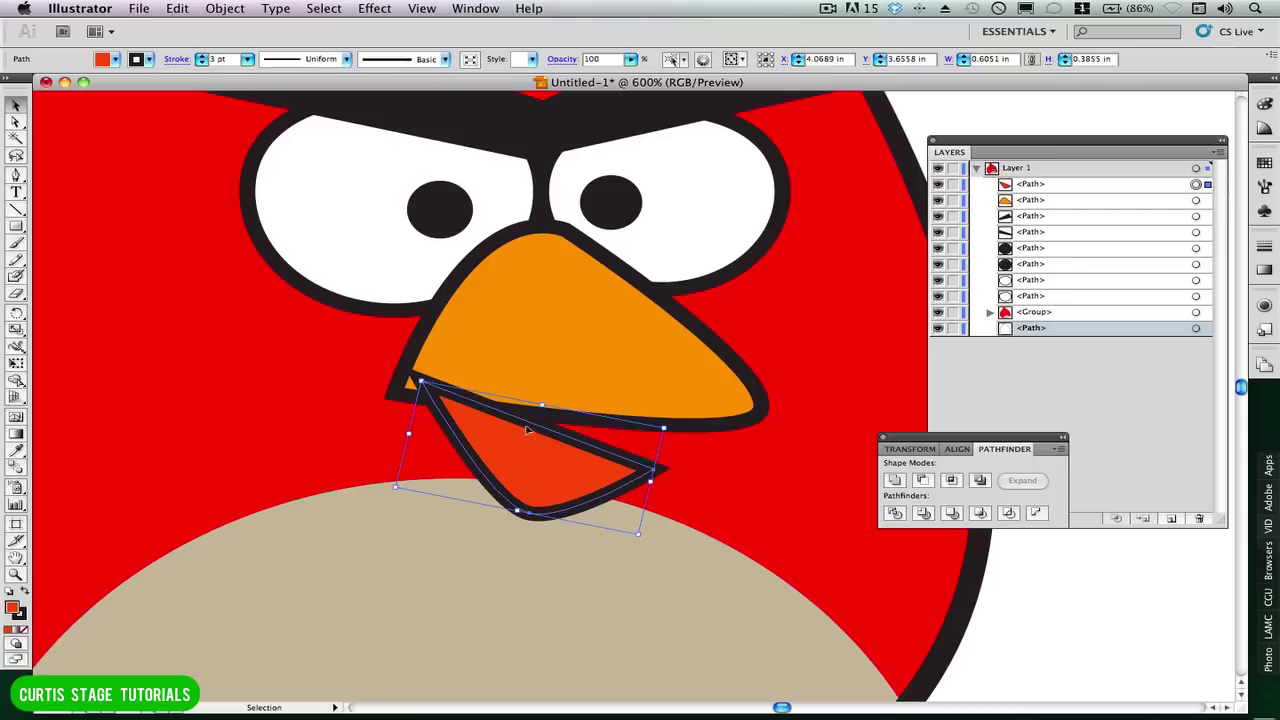
{"action": "left_click_drag", "start_coordinate": [528, 430], "coordinate": [500, 441]}
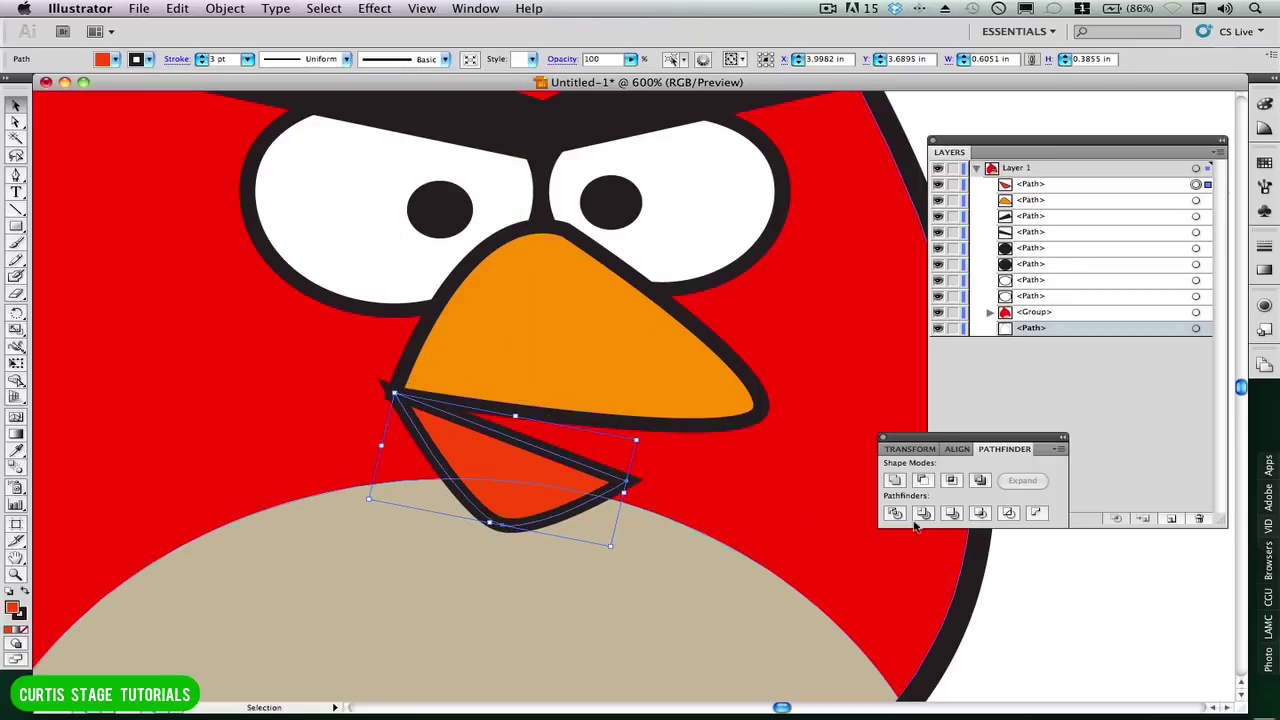
{"action": "key", "text": "Right"}
{"action": "key", "text": "Right"}
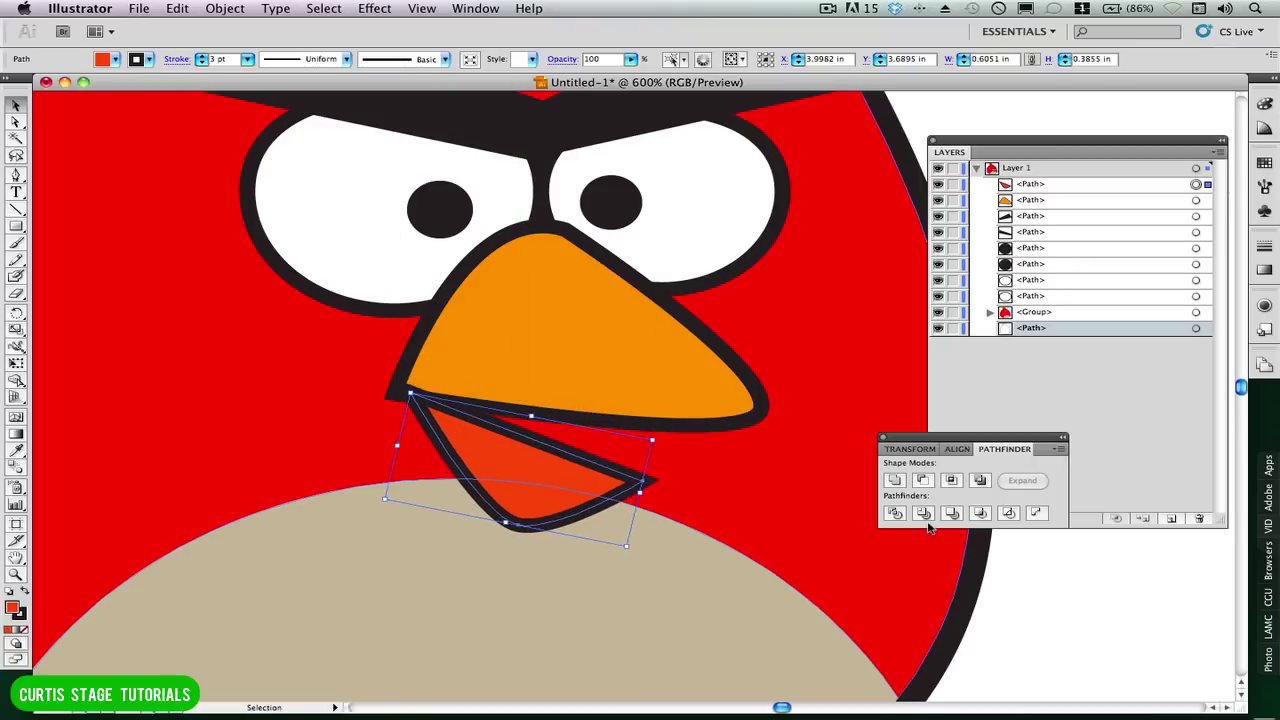
{"action": "key", "text": "Down"}
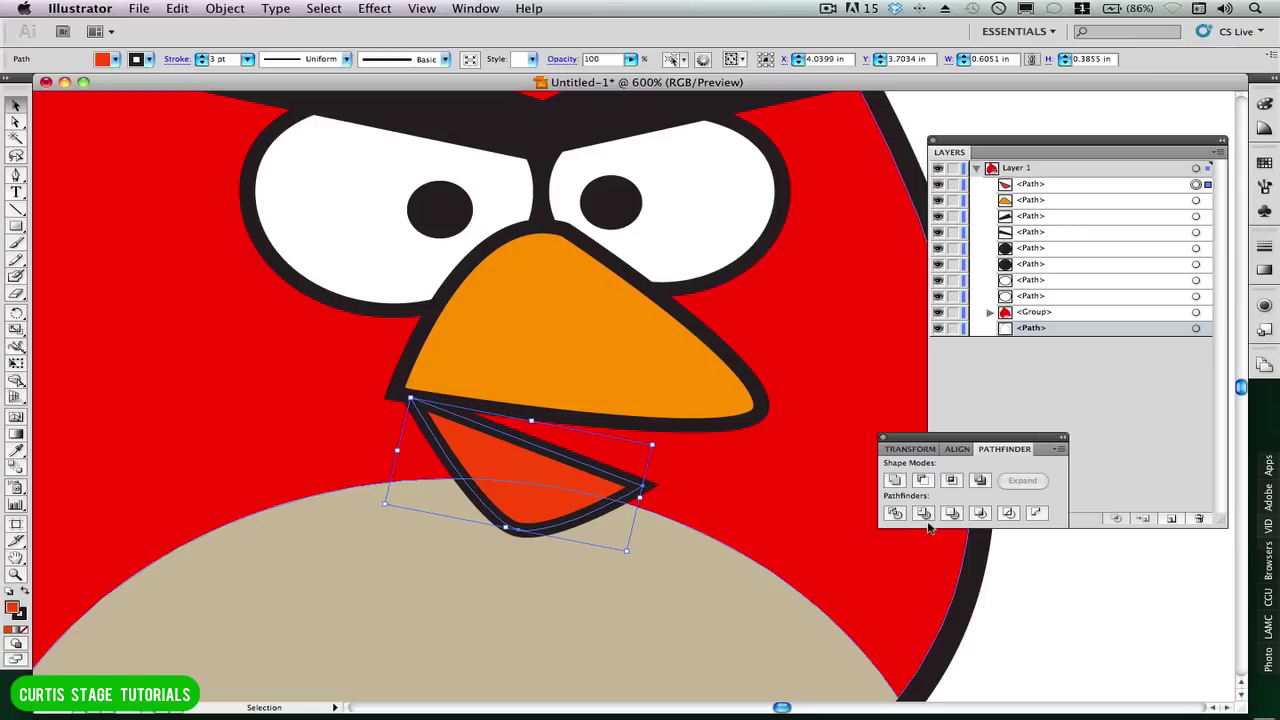
{"action": "left_click", "coordinate": [1098, 612]}
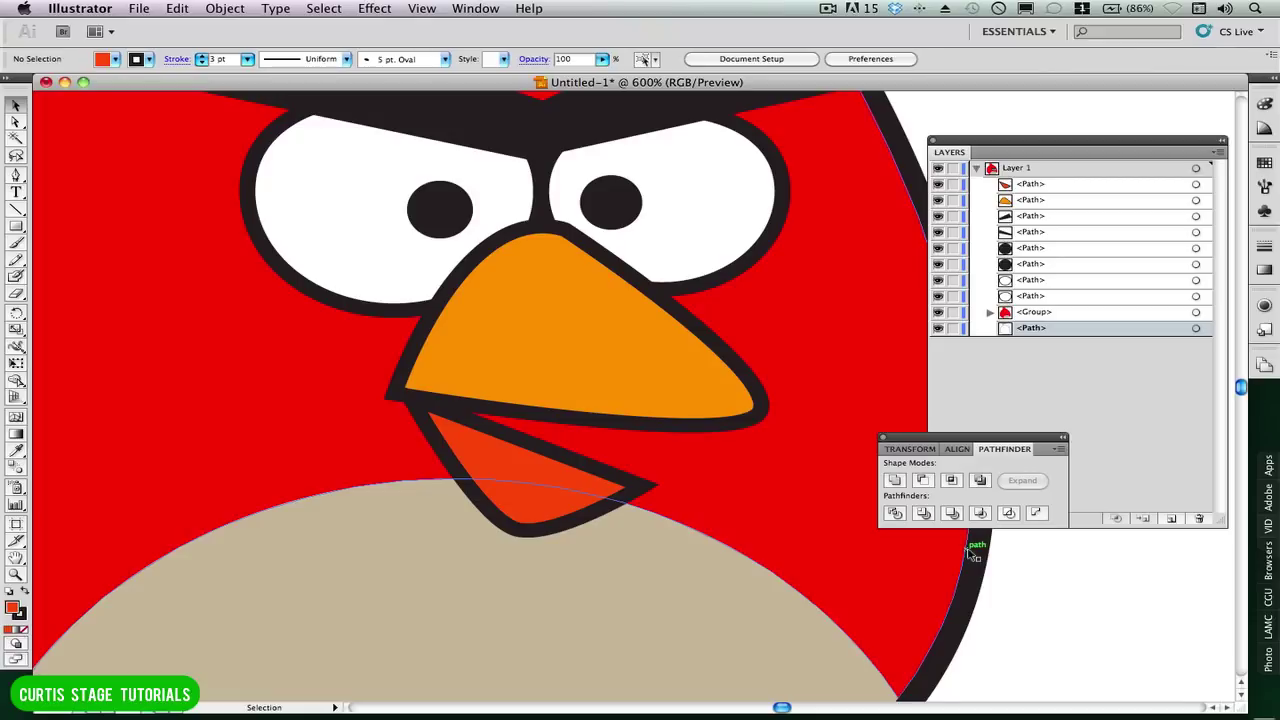
- Set up the Ellipse tool with a crimson swatch fill and no stroke
{"action": "key", "text": "super+minus"}
{"action": "key", "text": "super+minus"}
{"action": "key", "text": "super+minus"}
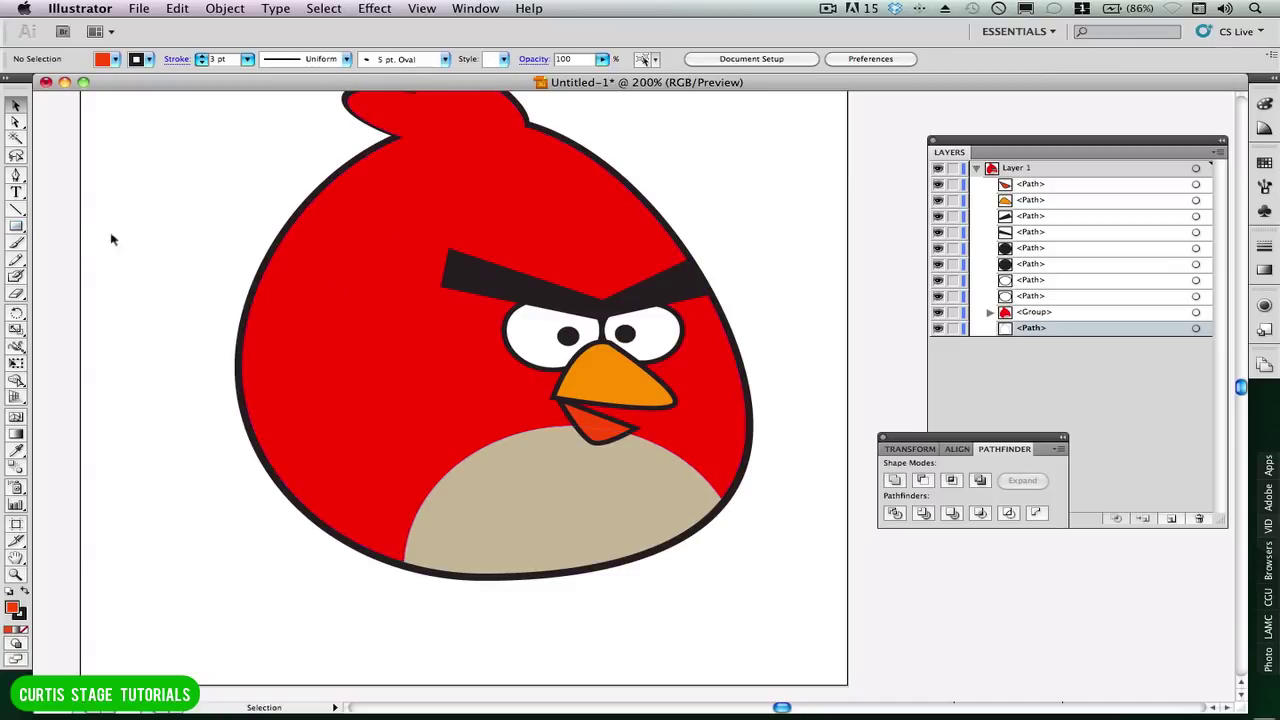
{"action": "left_click", "coordinate": [16, 226]}
{"action": "left_click", "coordinate": [16, 226]}
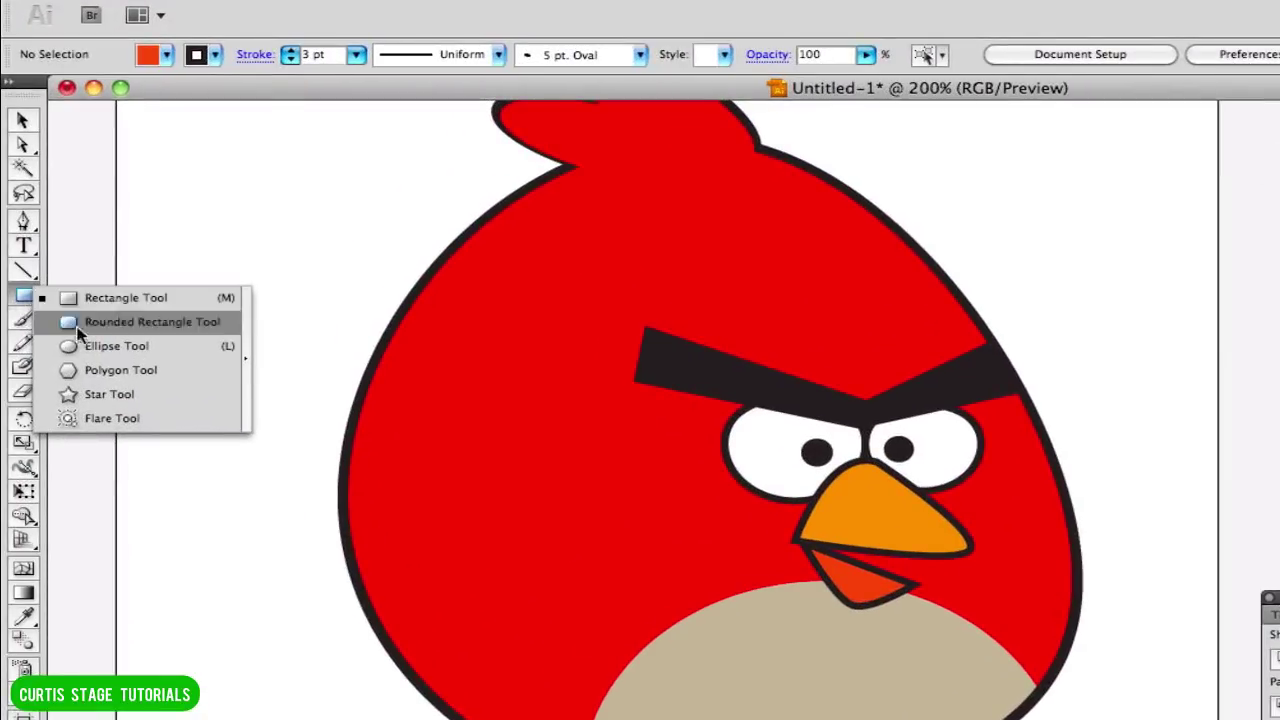
{"action": "left_click", "coordinate": [105, 346]}
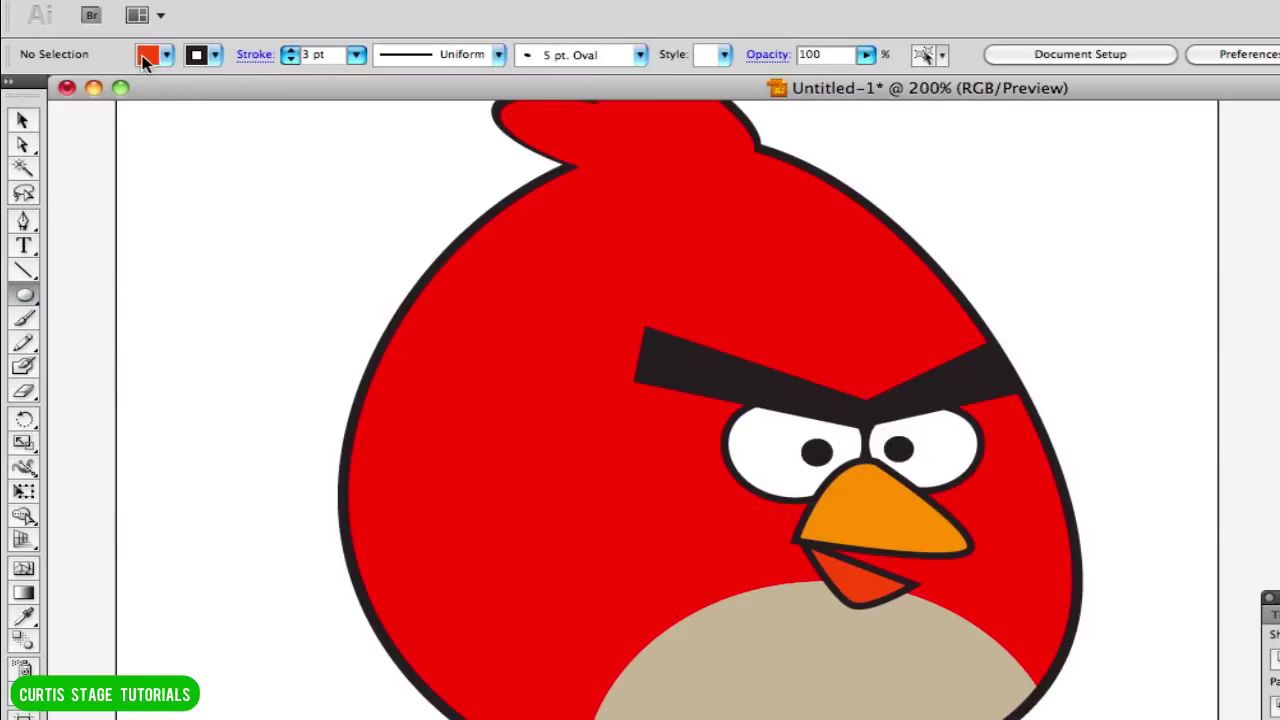
{"action": "left_click", "coordinate": [147, 58]}
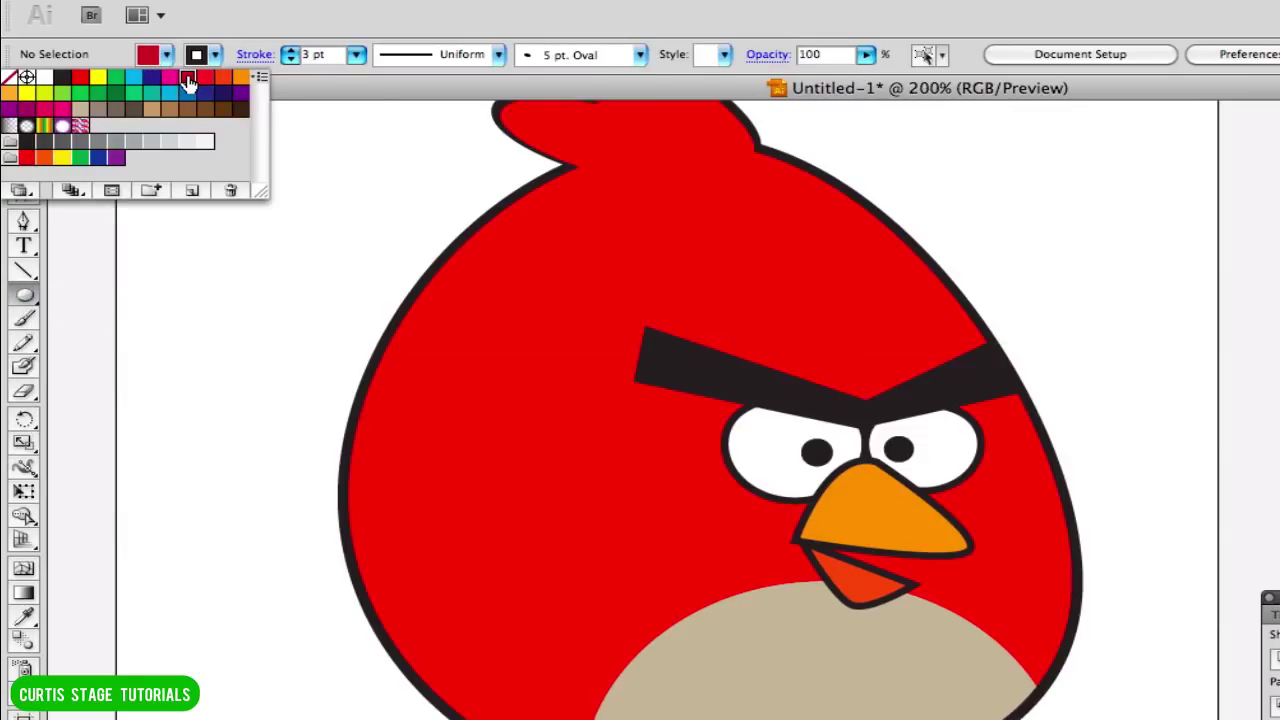
{"action": "left_click", "coordinate": [214, 57]}
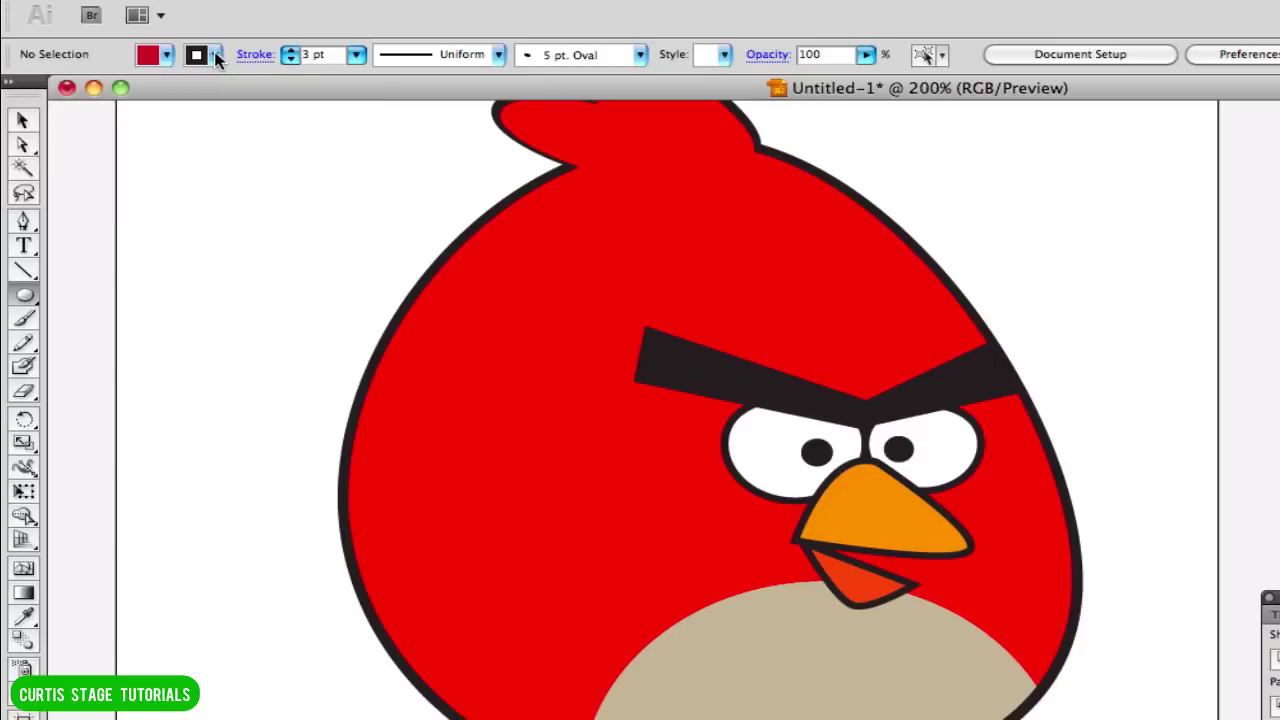
{"action": "left_click", "coordinate": [214, 58]}
{"action": "left_click", "coordinate": [8, 77]}
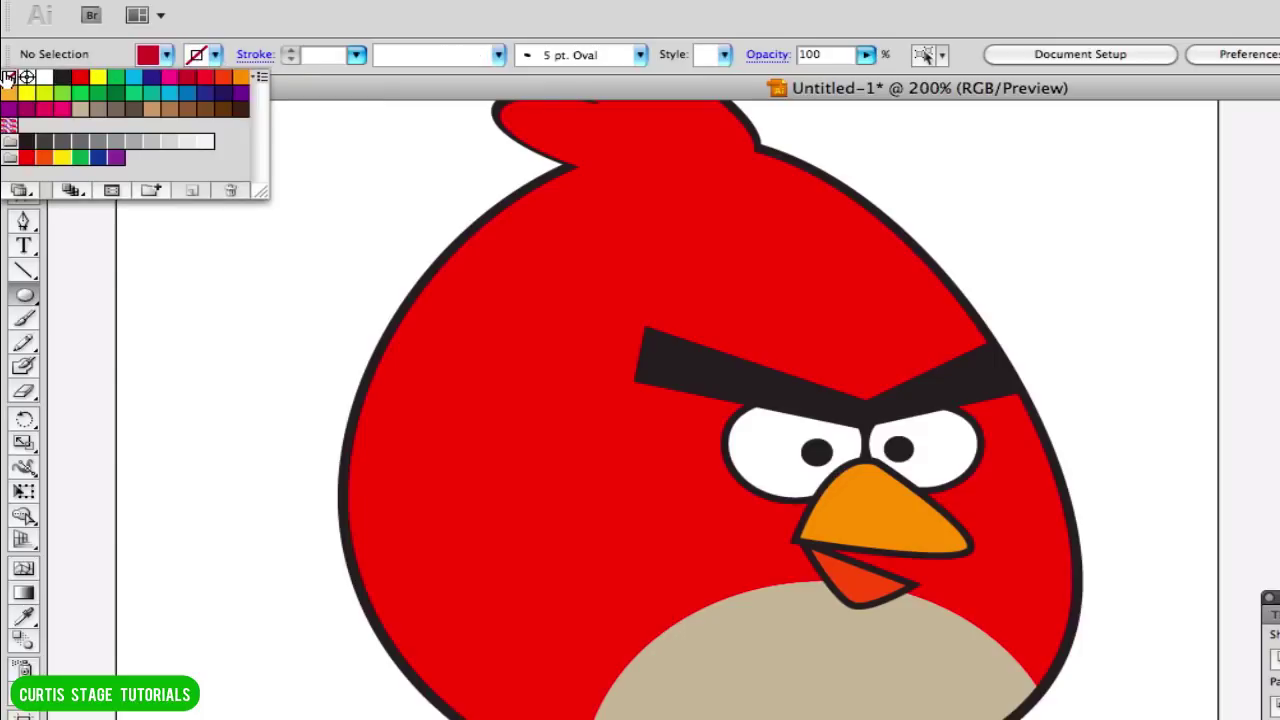
{"action": "left_click", "coordinate": [152, 58]}
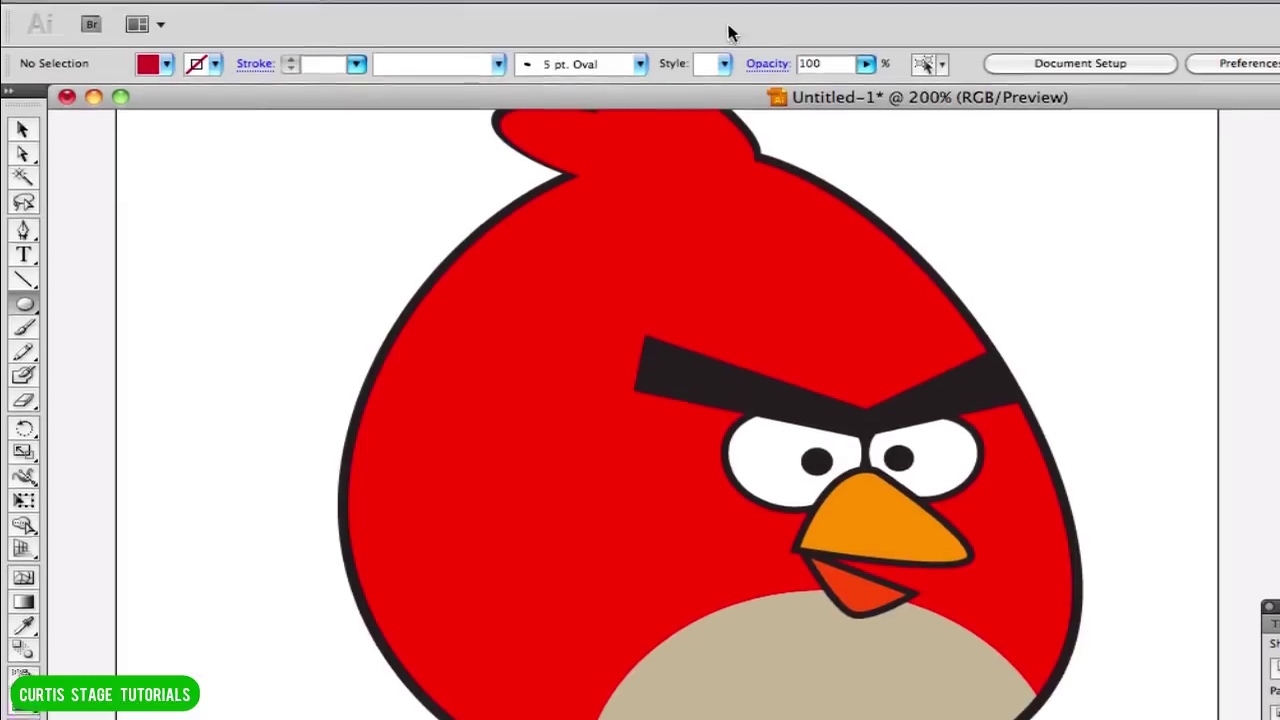
- Darken the fill colour to R 134, G 30, B 45 with the colour sliders
{"action": "left_click", "coordinate": [718, 14]}
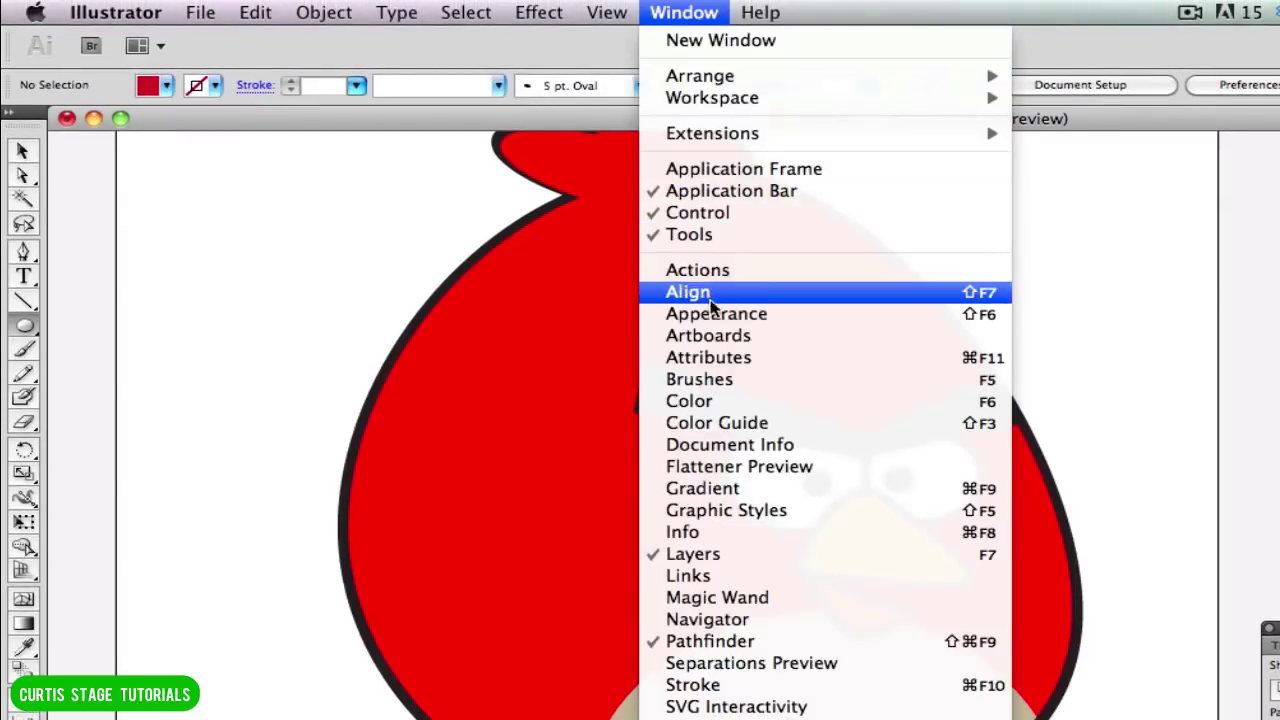
{"action": "left_click", "coordinate": [706, 401]}
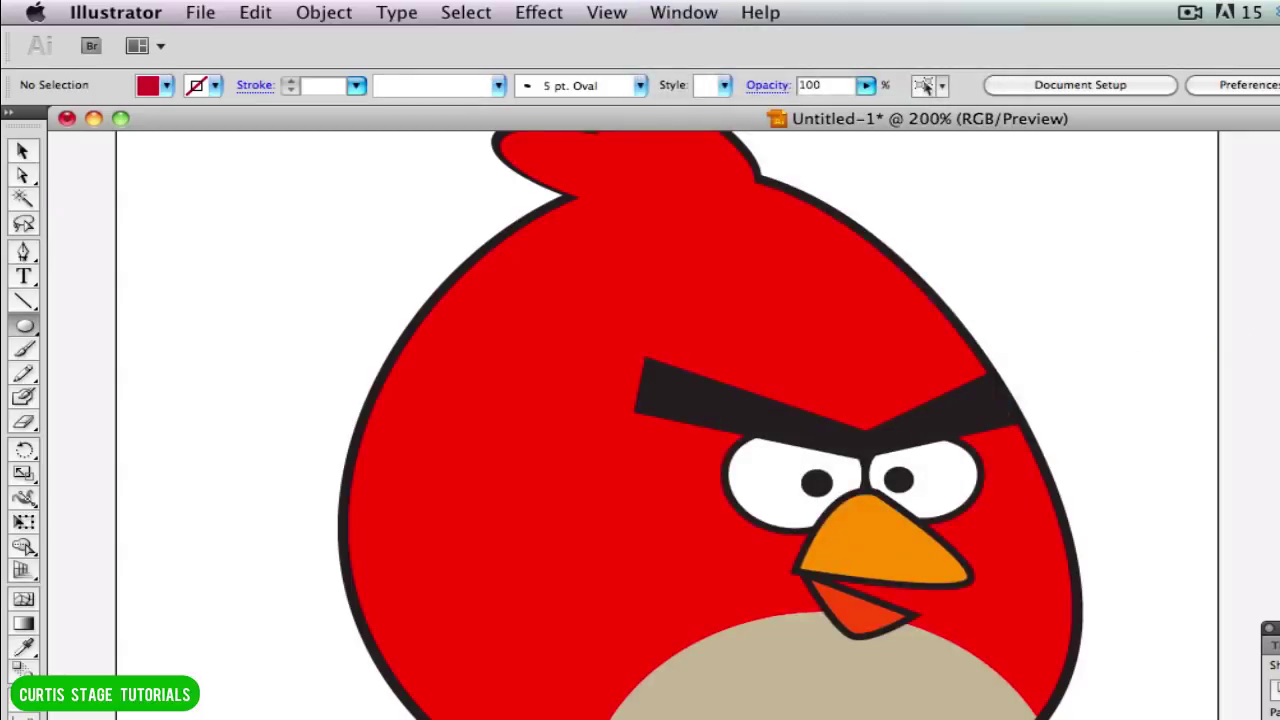
{"action": "left_click_drag", "start_coordinate": [974, 209], "coordinate": [782, 178]}
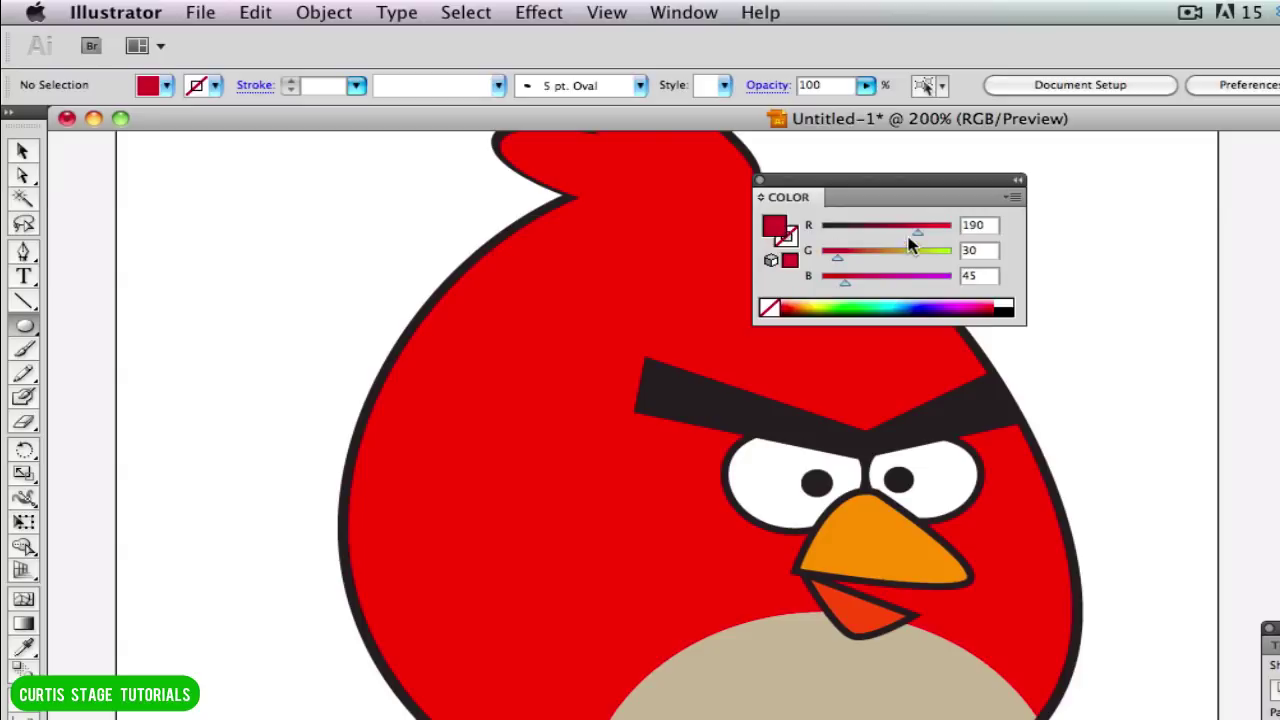
{"action": "left_click_drag", "start_coordinate": [903, 236], "coordinate": [891, 236]}
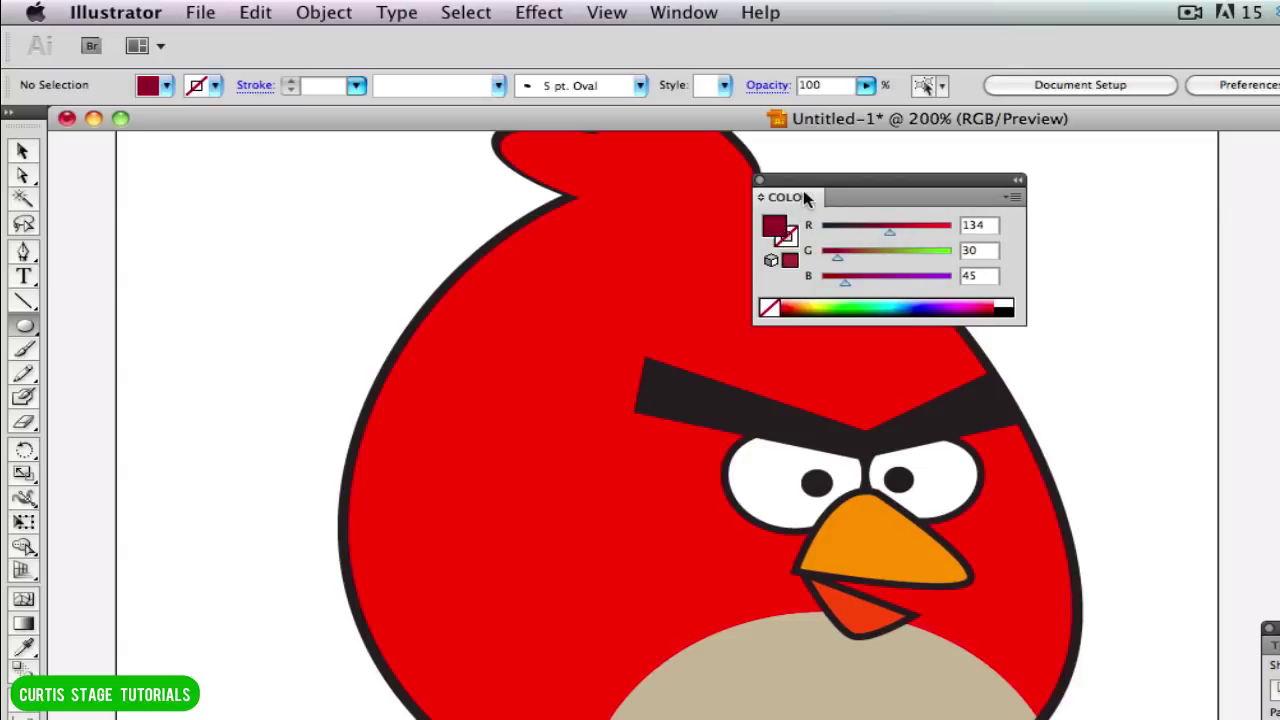
{"action": "left_click_drag", "start_coordinate": [808, 185], "coordinate": [1112, 170]}
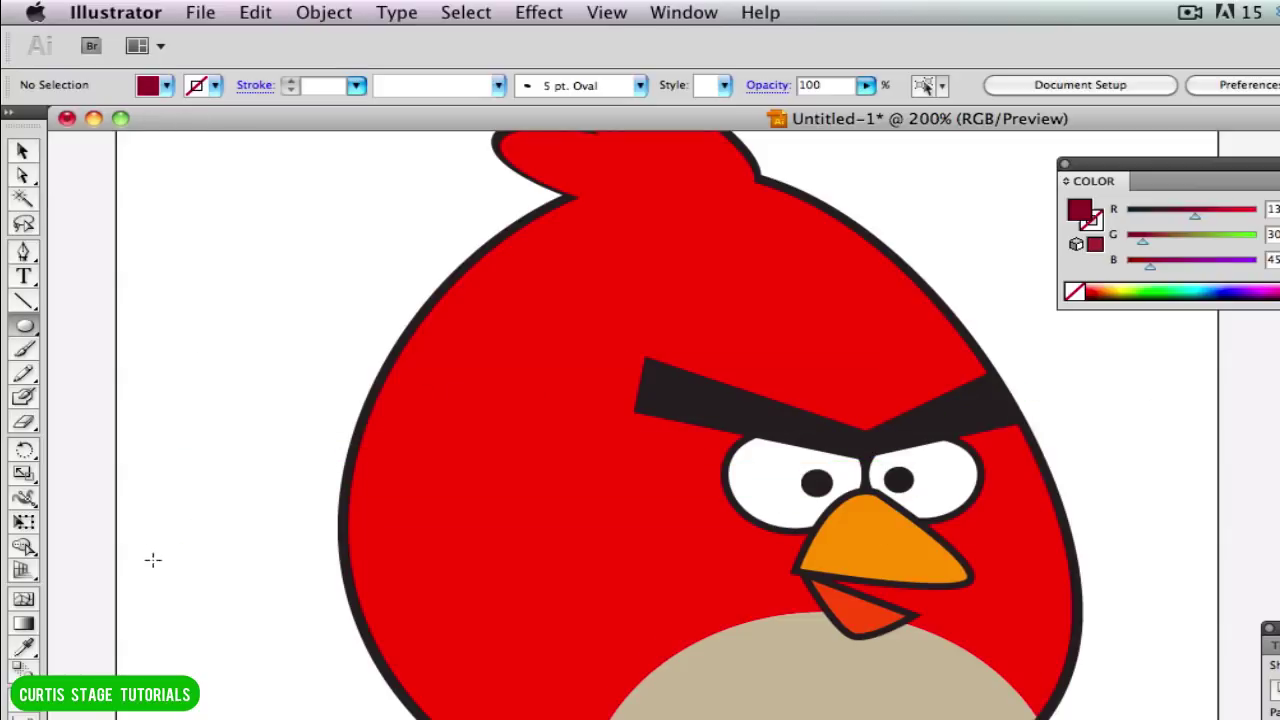
- Draw a dark red ellipse about 0.56 in wide and 0.69 in high beside the bird and move it over the left eye
{"action": "left_click_drag", "start_coordinate": [150, 515], "coordinate": [253, 628]}
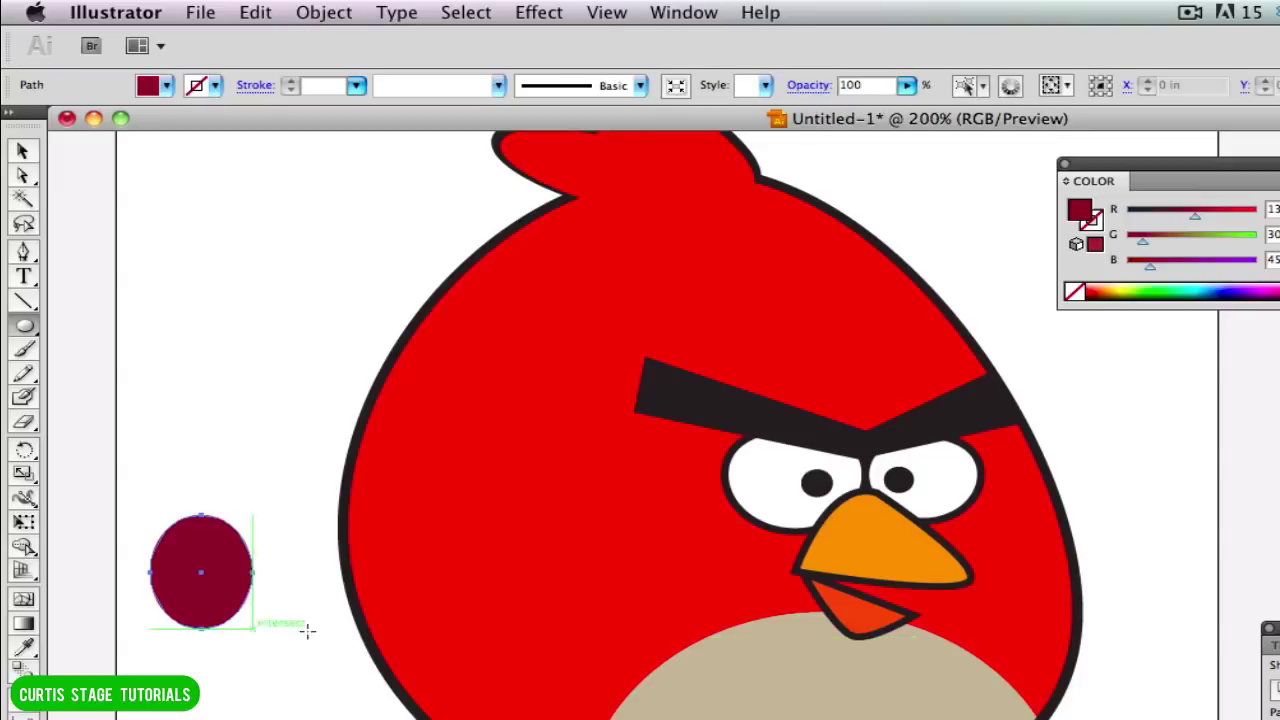
{"action": "left_click", "coordinate": [22, 150]}
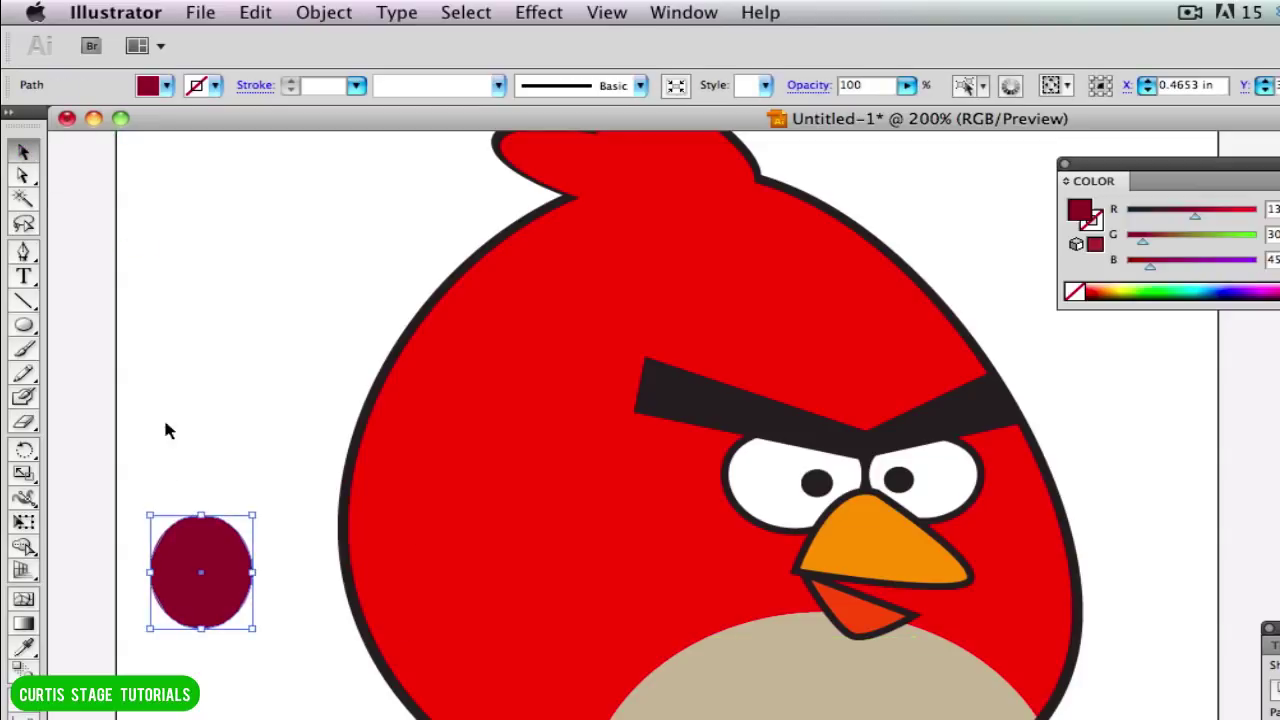
{"action": "left_click_drag", "start_coordinate": [178, 569], "coordinate": [733, 494]}
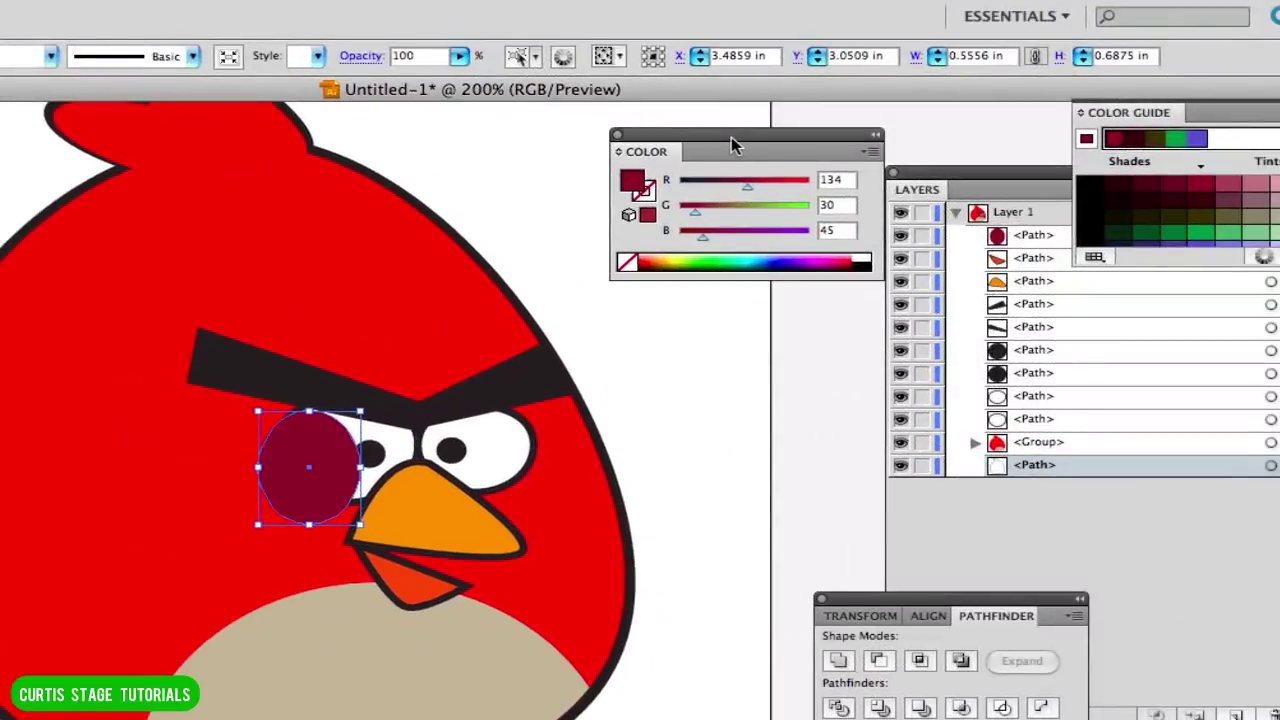
- Move the dark red ellipse down the stacking order to sit behind both eyes and just above the body group
{"action": "left_click", "coordinate": [617, 134]}
{"action": "left_click_drag", "start_coordinate": [986, 172], "coordinate": [716, 119]}
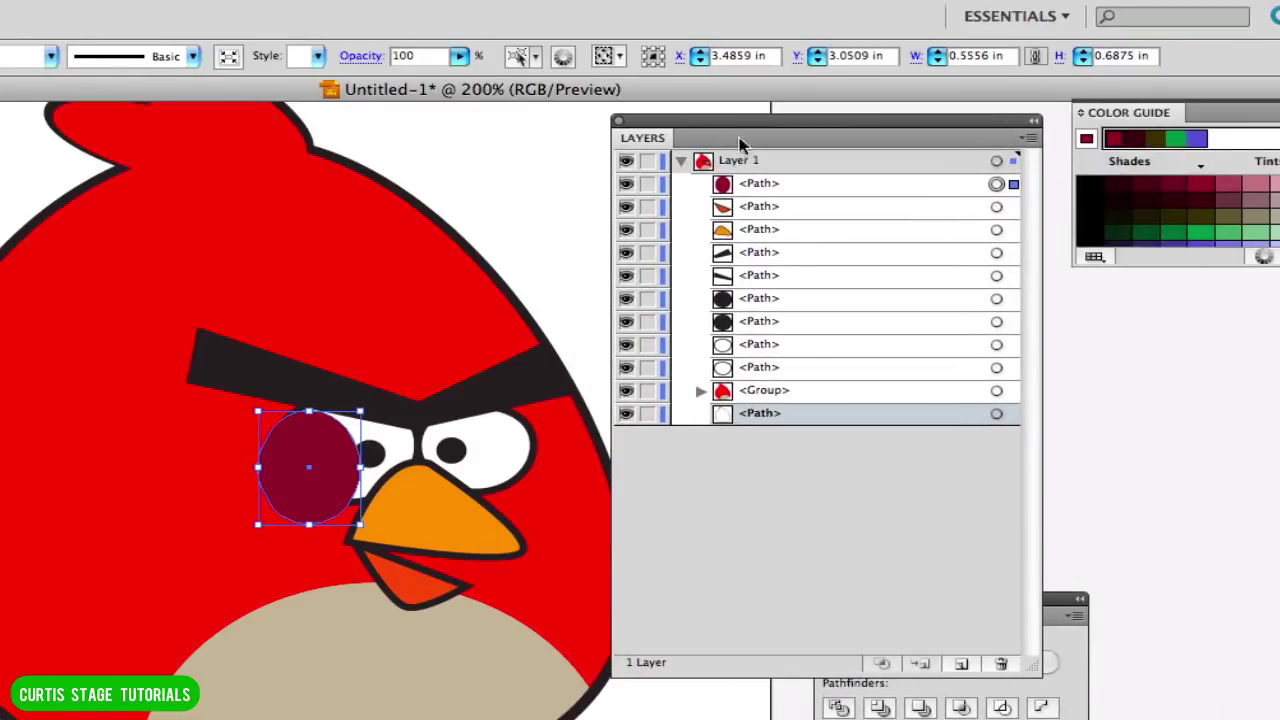
{"action": "left_click", "coordinate": [761, 184]}
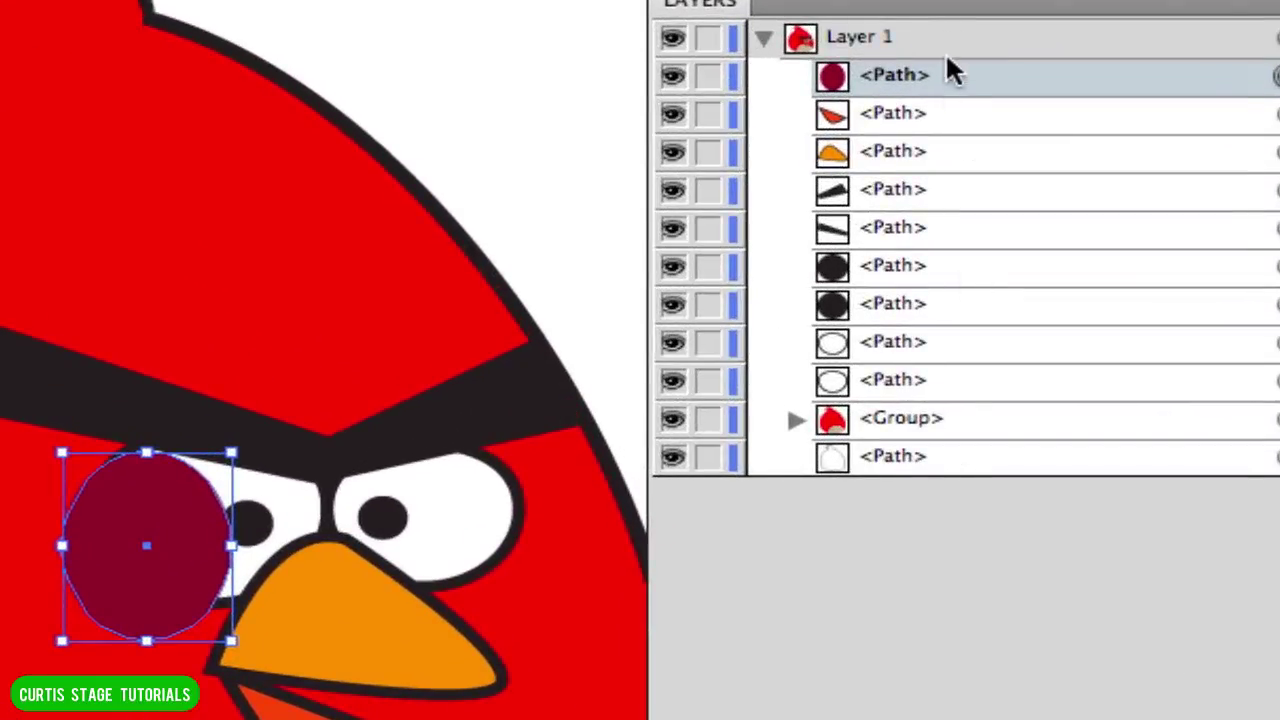
{"action": "mouse_move", "coordinate": [957, 83]}
{"action": "left_mouse_down"}
{"action": "mouse_move", "coordinate": [957, 434]}
{"action": "mouse_move", "coordinate": [956, 400]}
{"action": "left_mouse_up"}
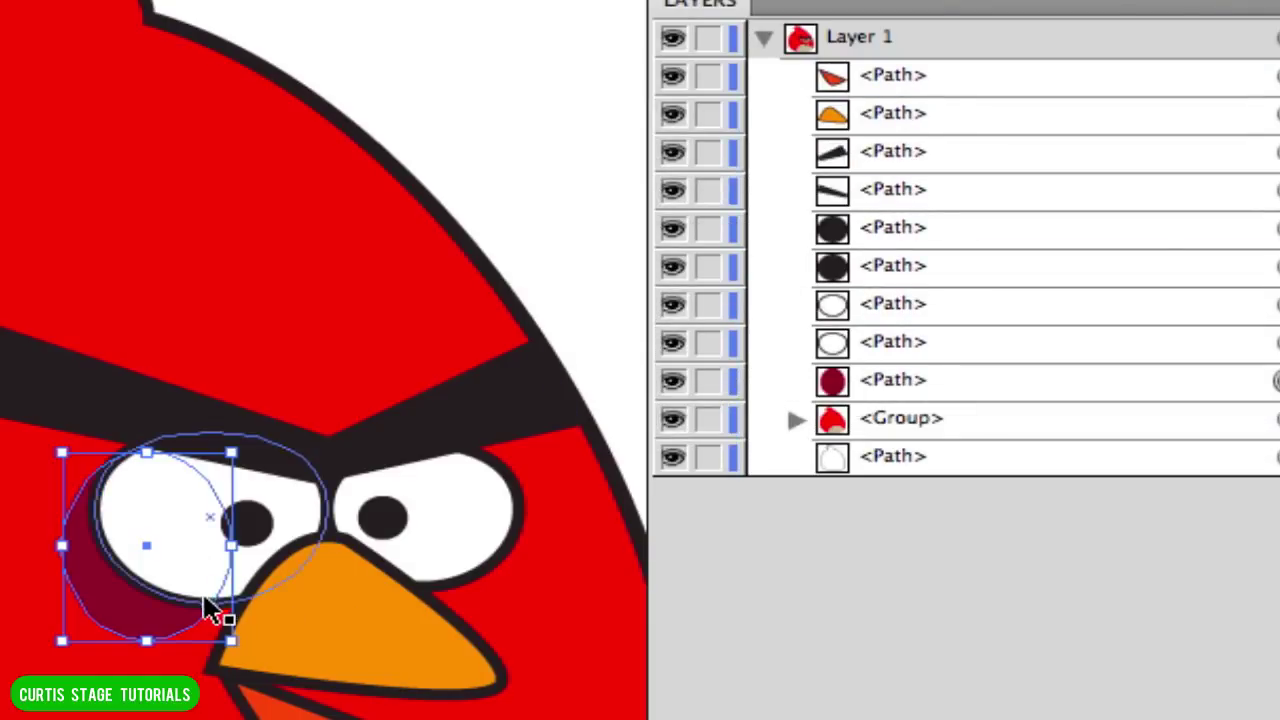
- Widen the dark red ellipse and shift it slightly up and right to form a shadow around the left eye's lower outer edge
{"action": "left_click_drag", "start_coordinate": [230, 546], "coordinate": [275, 547]}
{"action": "left_click_drag", "start_coordinate": [125, 620], "coordinate": [138, 610]}
{"action": "key", "text": "super+shift+a"}
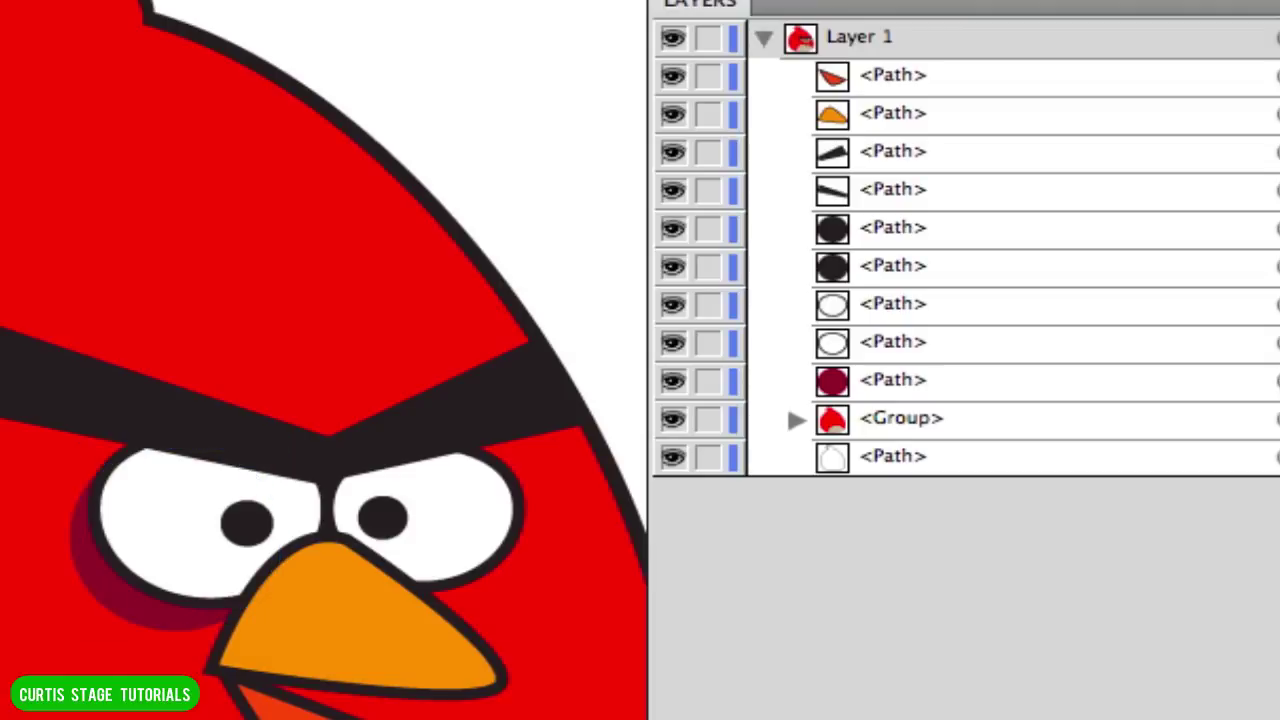
- Duplicate the left eye's shadow ellipse behind the right eye, nudge the copy up slightly and deselect it
{"action": "left_click", "coordinate": [184, 628]}
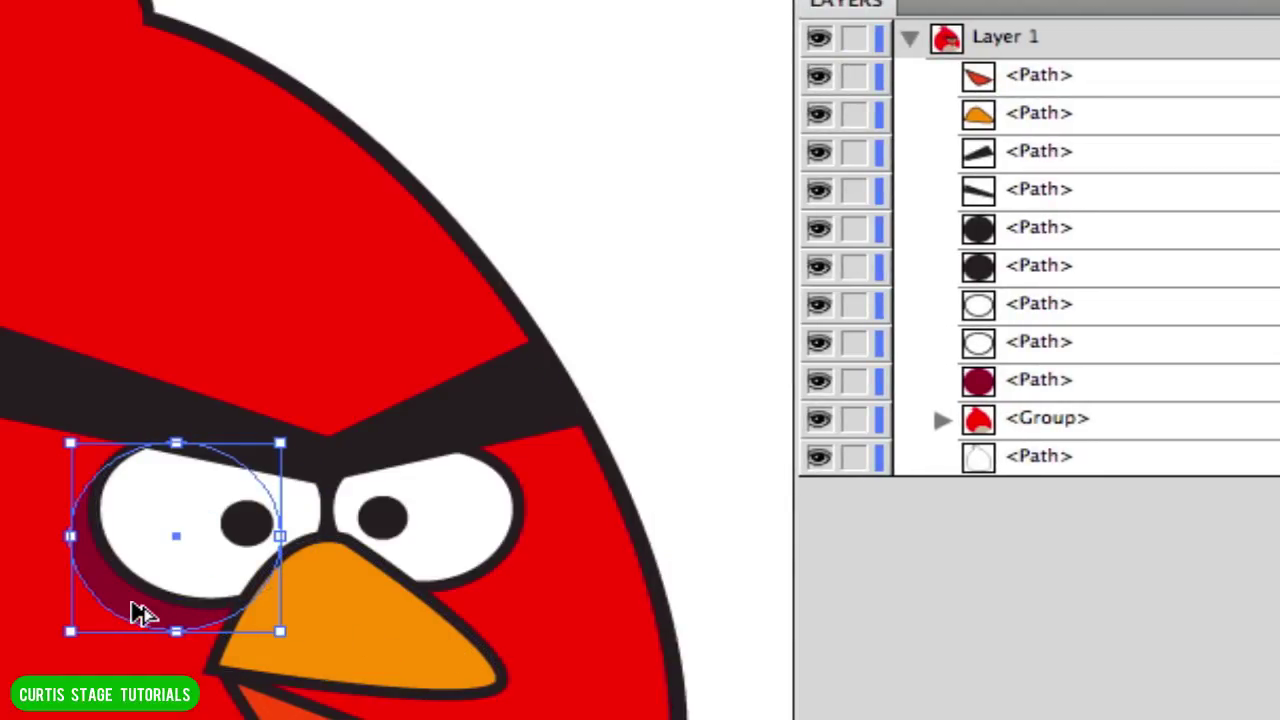
{"action": "left_click_drag", "start_coordinate": [140, 612], "coordinate": [394, 612]}
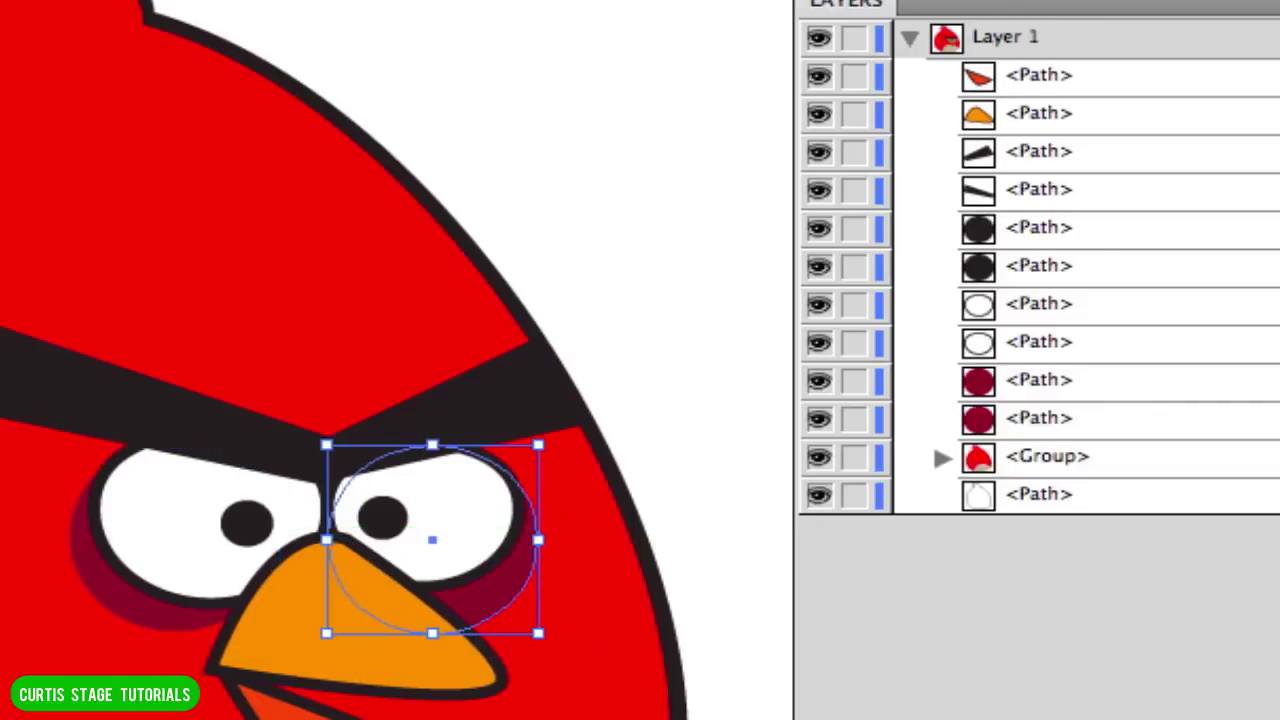
{"action": "key", "text": "super+shift+a"}
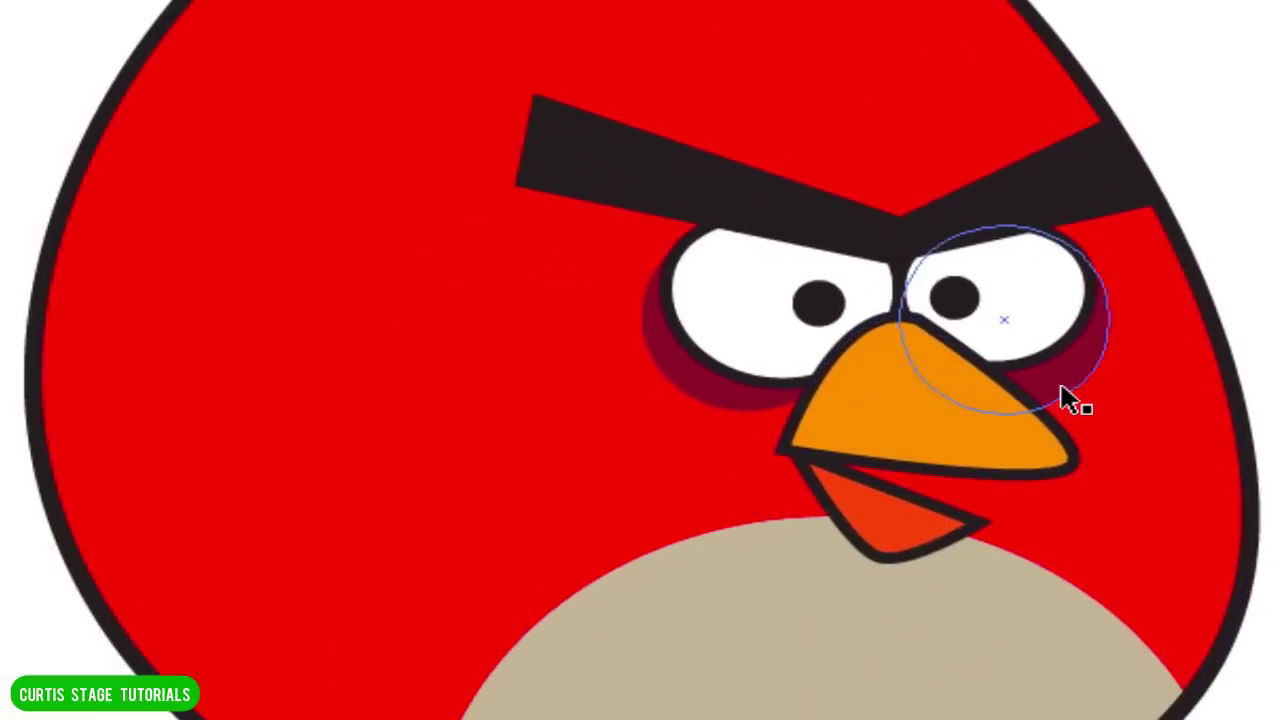
{"action": "left_click", "coordinate": [1064, 392]}
{"action": "key", "text": "Up"}
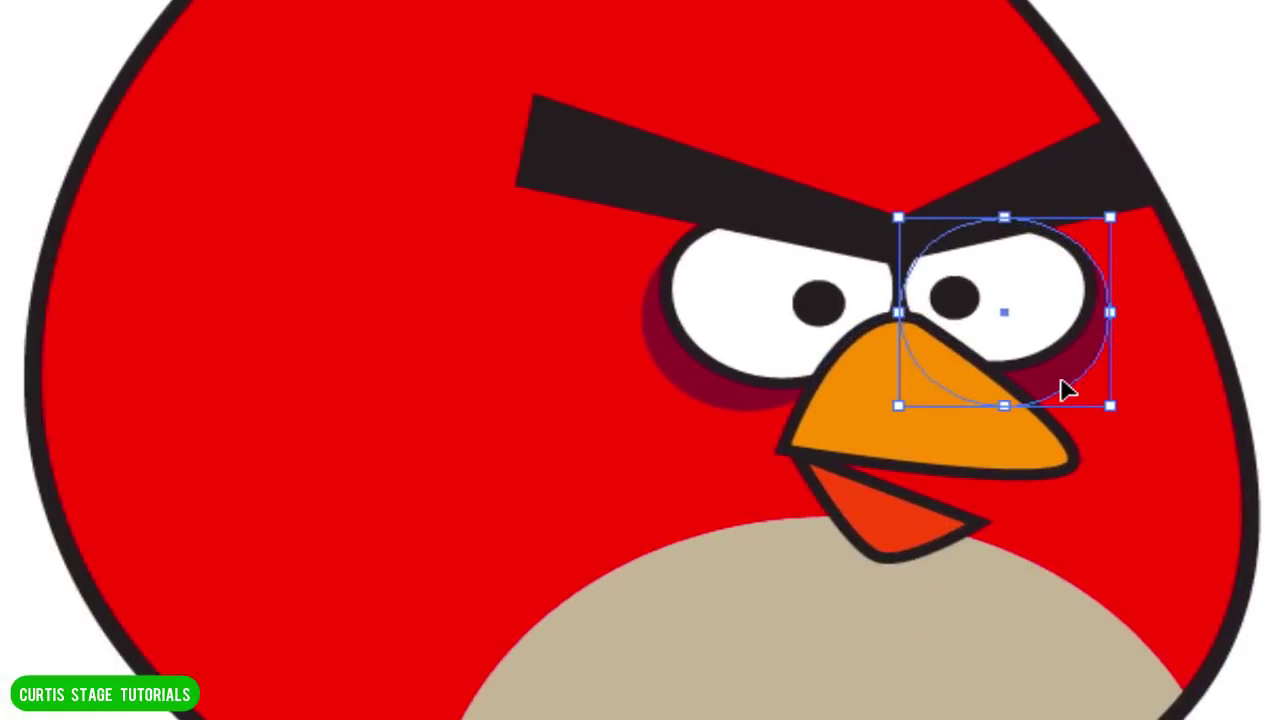
{"action": "key", "text": "ctrl+shift+a"}
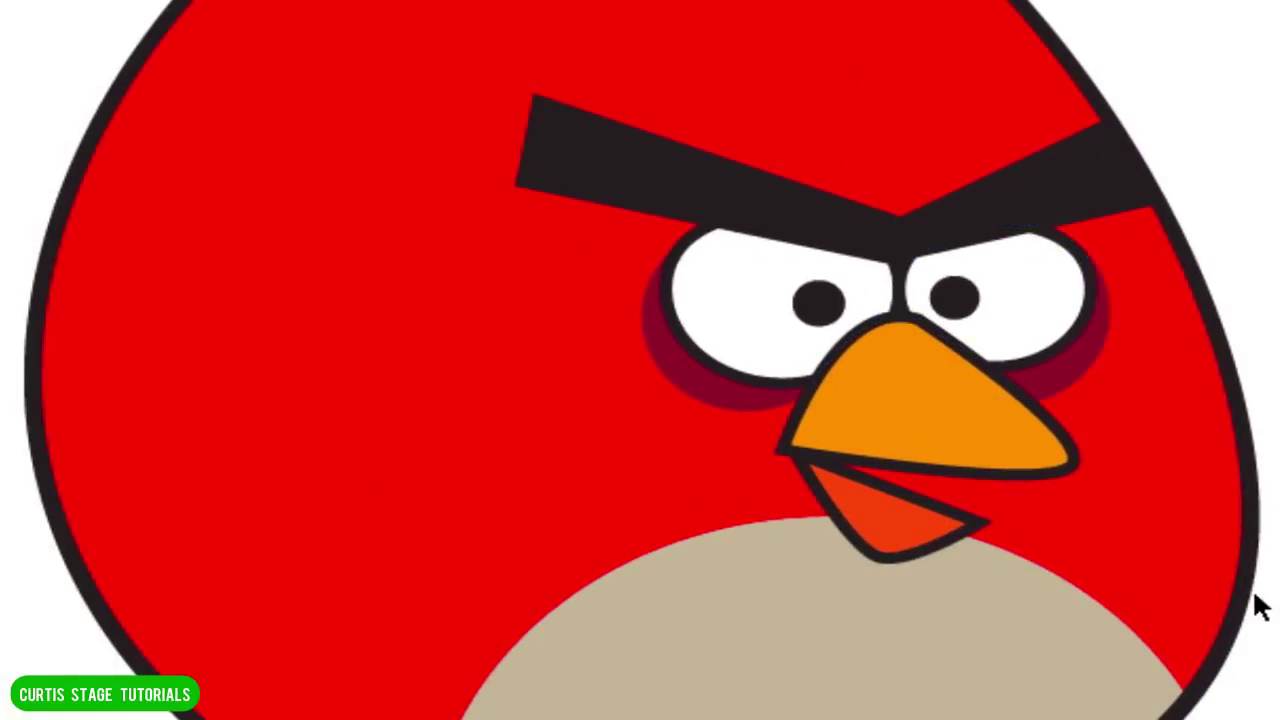
- Duplicate the left eye's dark red shadow ellipse onto the bird's cheek and narrow the copy into an upright oval
{"action": "left_click", "coordinate": [710, 389]}
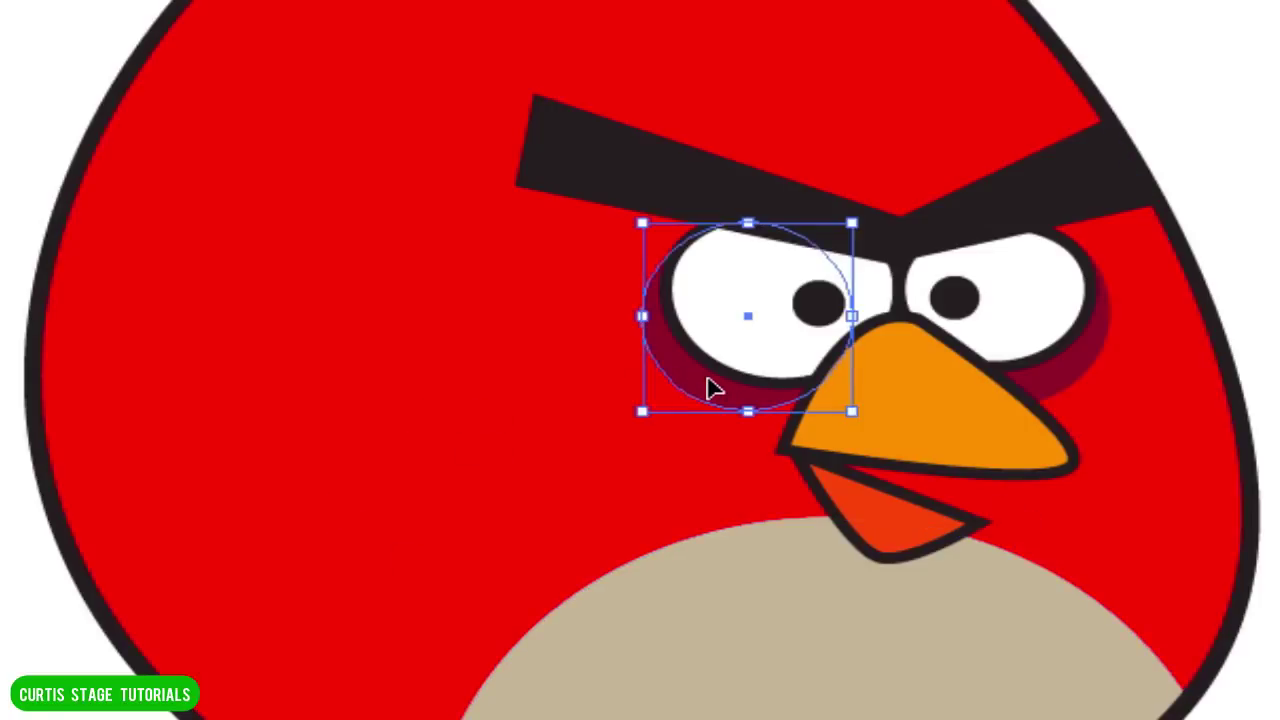
{"action": "left_click_drag", "start_coordinate": [705, 393], "coordinate": [398, 488]}
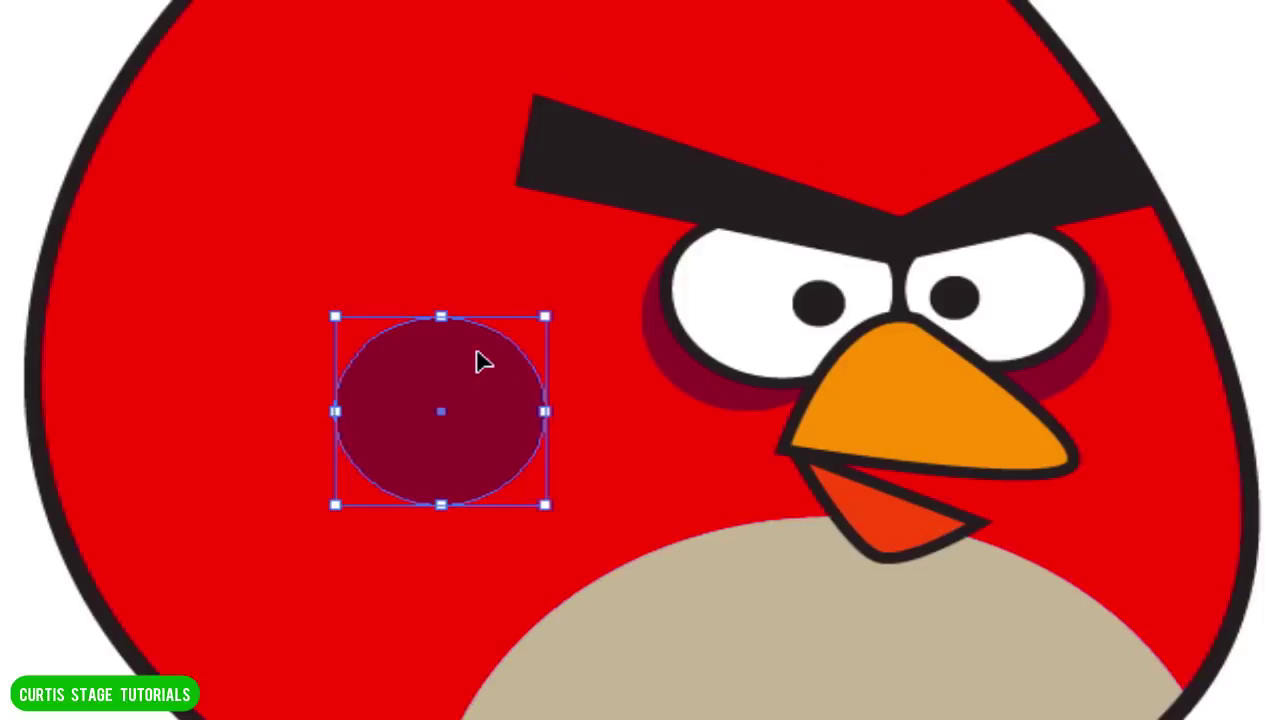
{"action": "left_click_drag", "start_coordinate": [544, 411], "coordinate": [491, 411]}
- Duplicate the cheek oval toward the bird's back, shrink the copy to a smaller spot and deselect it
{"action": "left_click_drag", "start_coordinate": [463, 452], "coordinate": [283, 506]}
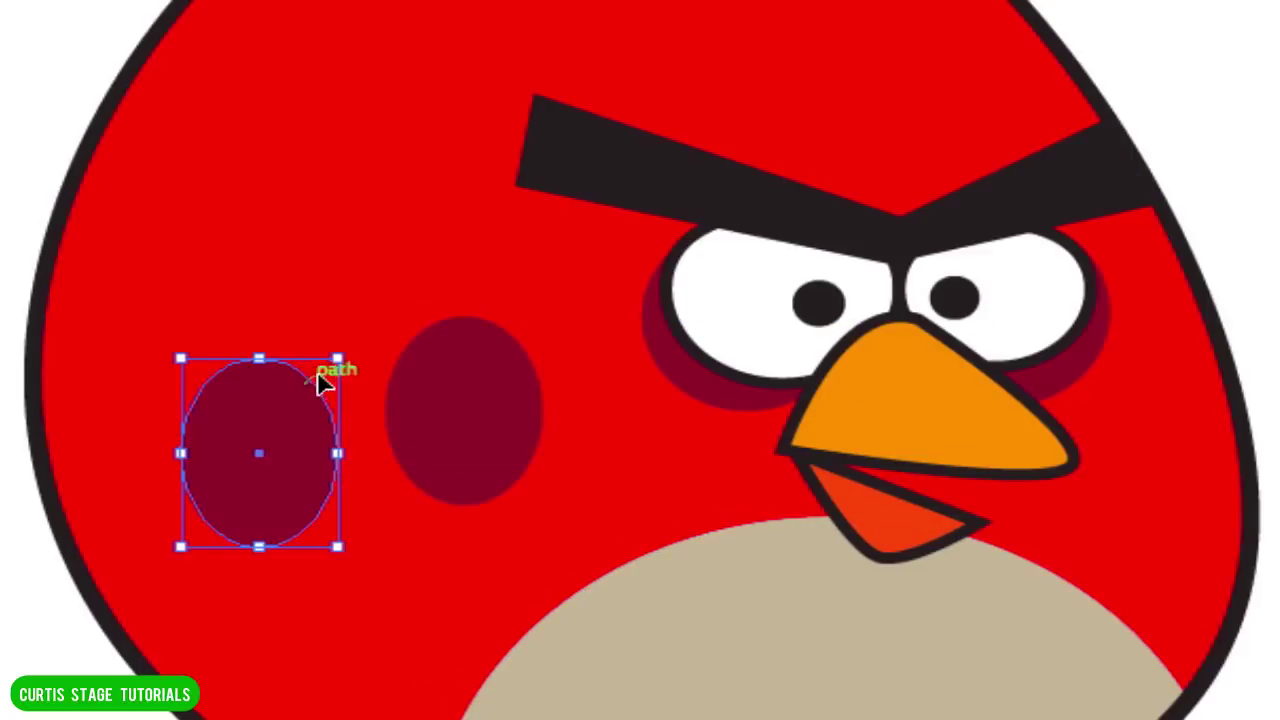
{"action": "left_click_drag", "start_coordinate": [338, 357], "coordinate": [281, 423]}
{"action": "left_click_drag", "start_coordinate": [257, 523], "coordinate": [299, 488]}
{"action": "key", "text": "ctrl+shift+a"}
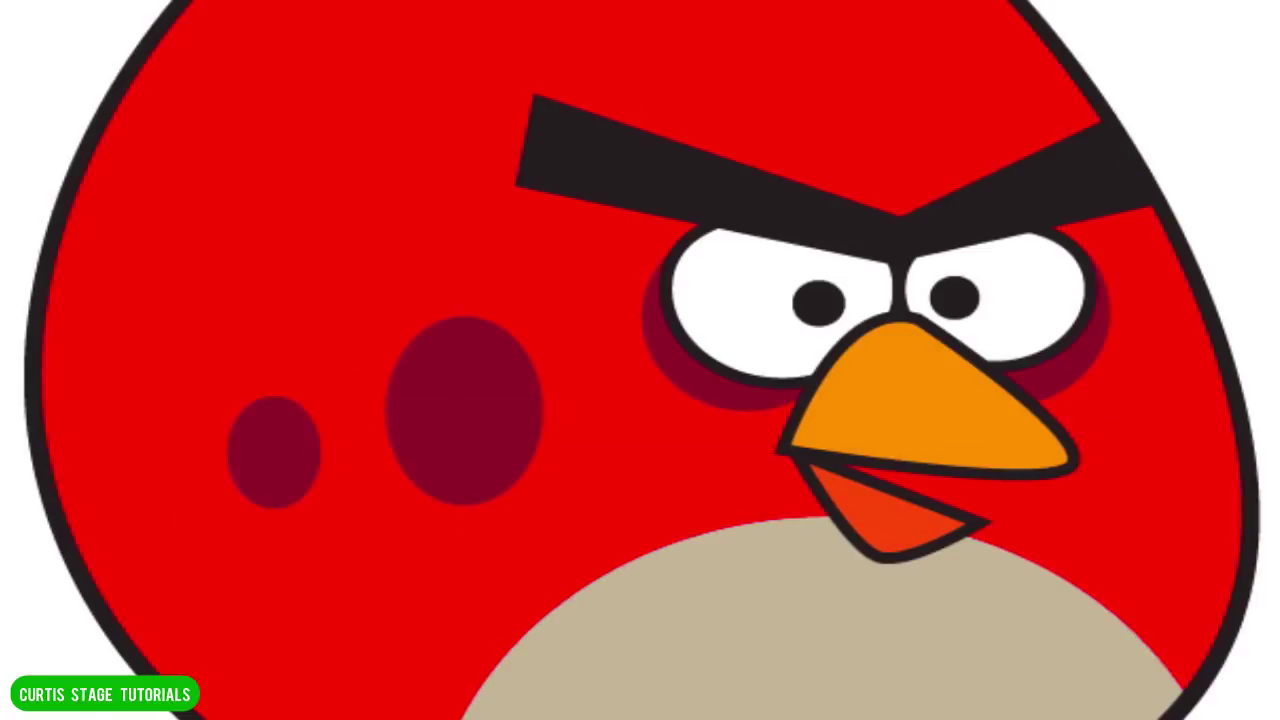
- Shift both cheek spots closer to the bird's back edge, lowering the larger one level with the smaller one
{"action": "left_click_drag", "start_coordinate": [457, 463], "coordinate": [428, 492]}
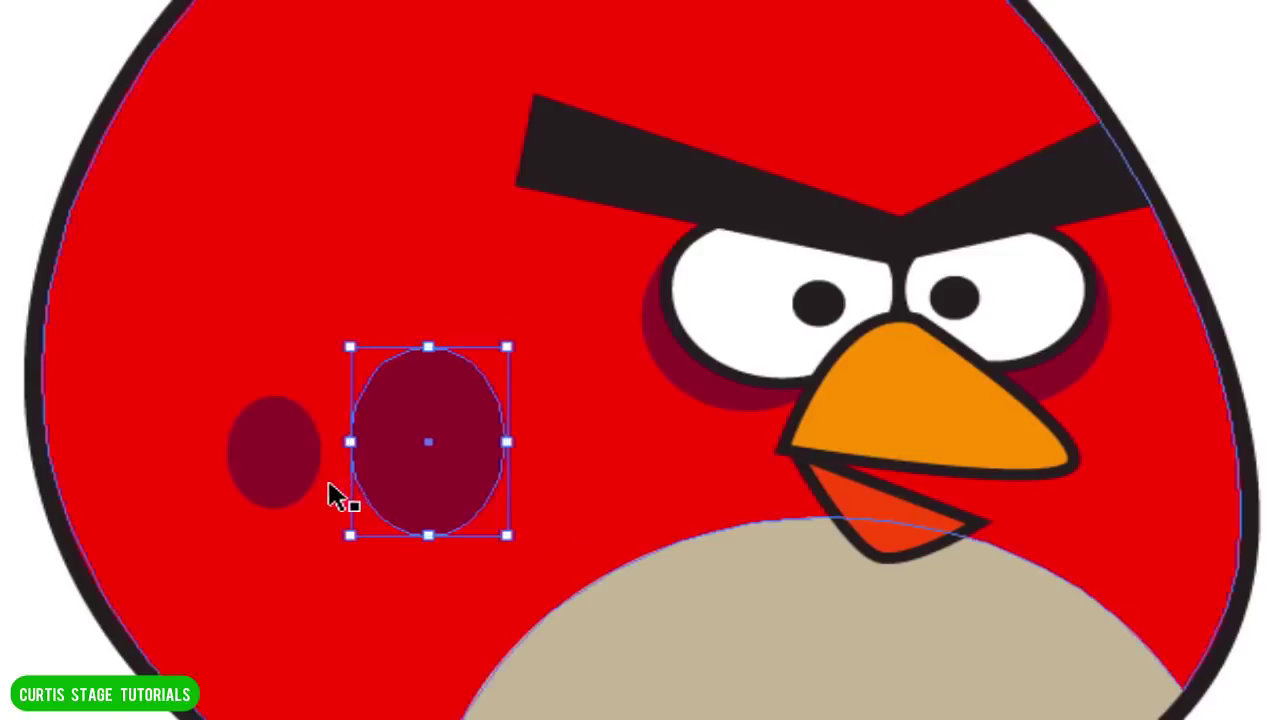
{"action": "left_click_drag", "start_coordinate": [283, 489], "coordinate": [235, 489]}
{"action": "left_click_drag", "start_coordinate": [406, 497], "coordinate": [366, 509]}
{"action": "key", "text": "ctrl+shift+a"}
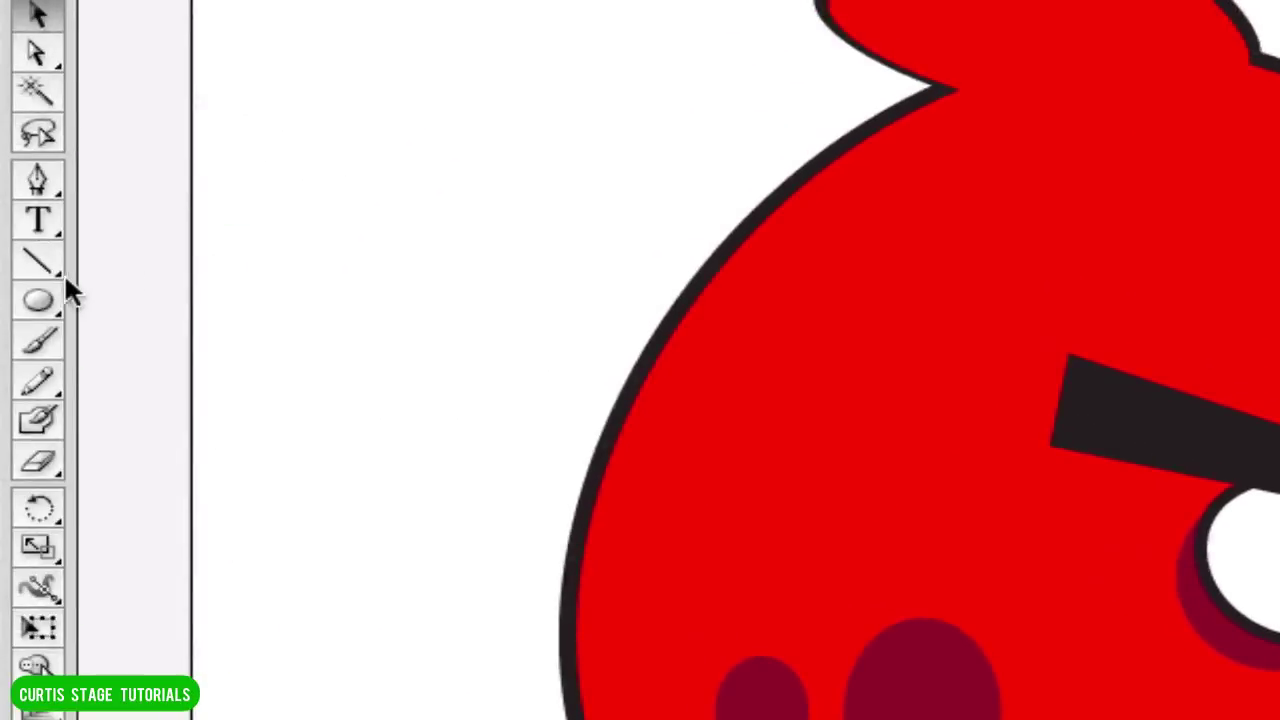
- Draw a wide rectangle with black fill and no stroke in the empty area beside the bird's back
{"action": "left_click", "coordinate": [45, 290]}
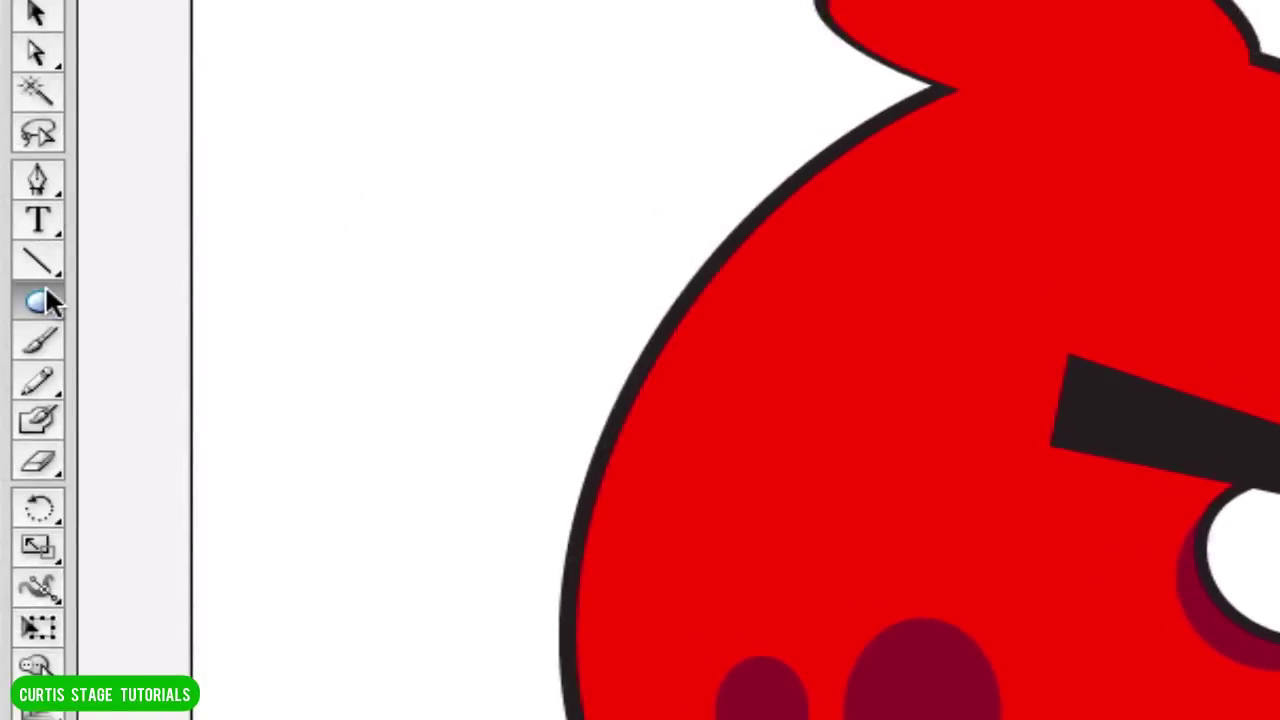
{"action": "left_click_drag", "start_coordinate": [45, 284], "coordinate": [106, 288]}
{"action": "left_click", "coordinate": [258, 33]}
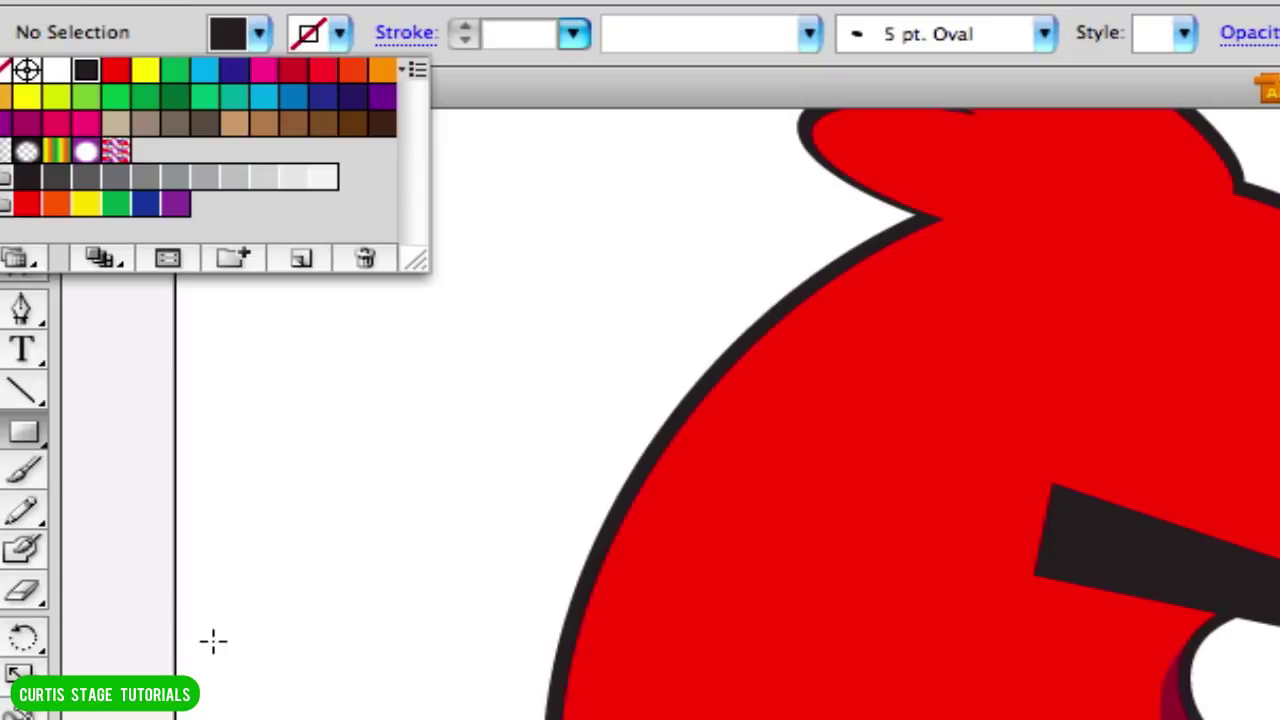
{"action": "left_click", "coordinate": [310, 700]}
{"action": "left_click_drag", "start_coordinate": [114, 636], "coordinate": [397, 719]}
- Reshape the black rectangle into a tapered tail feather by spreading its outer corners and angling its inner end
{"action": "left_click", "coordinate": [31, 183]}
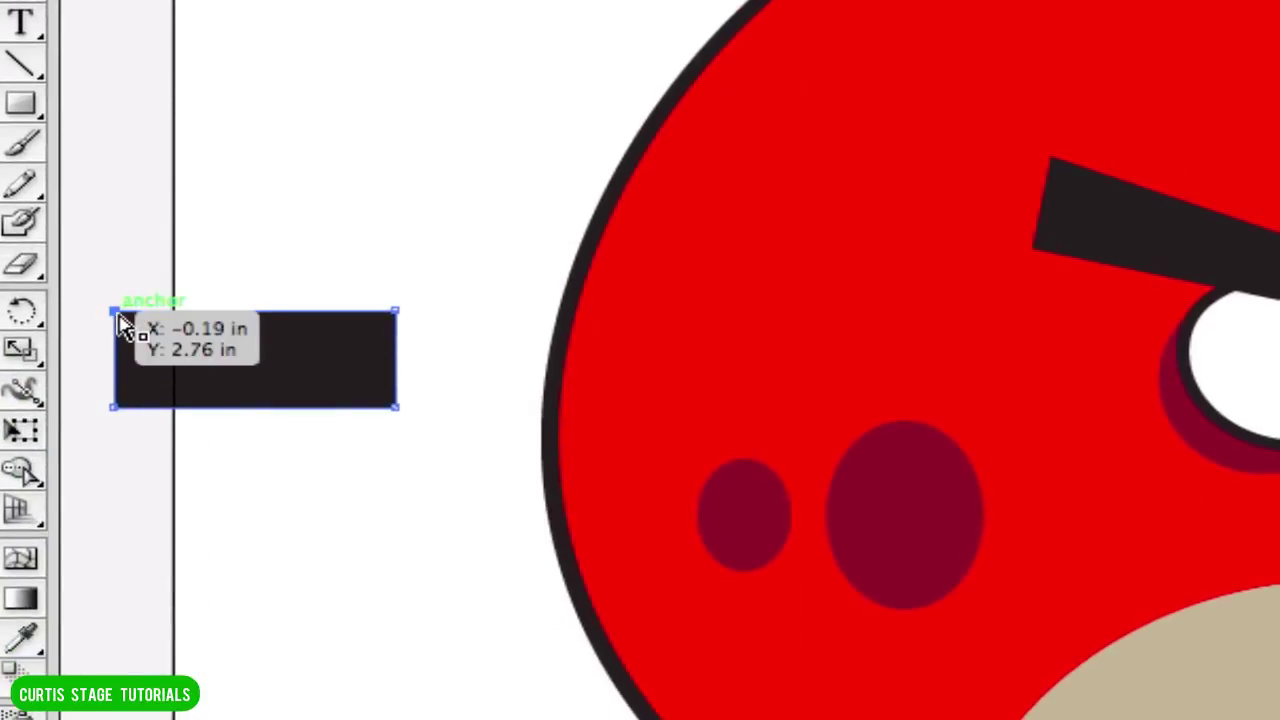
{"action": "left_click_drag", "start_coordinate": [120, 322], "coordinate": [120, 265]}
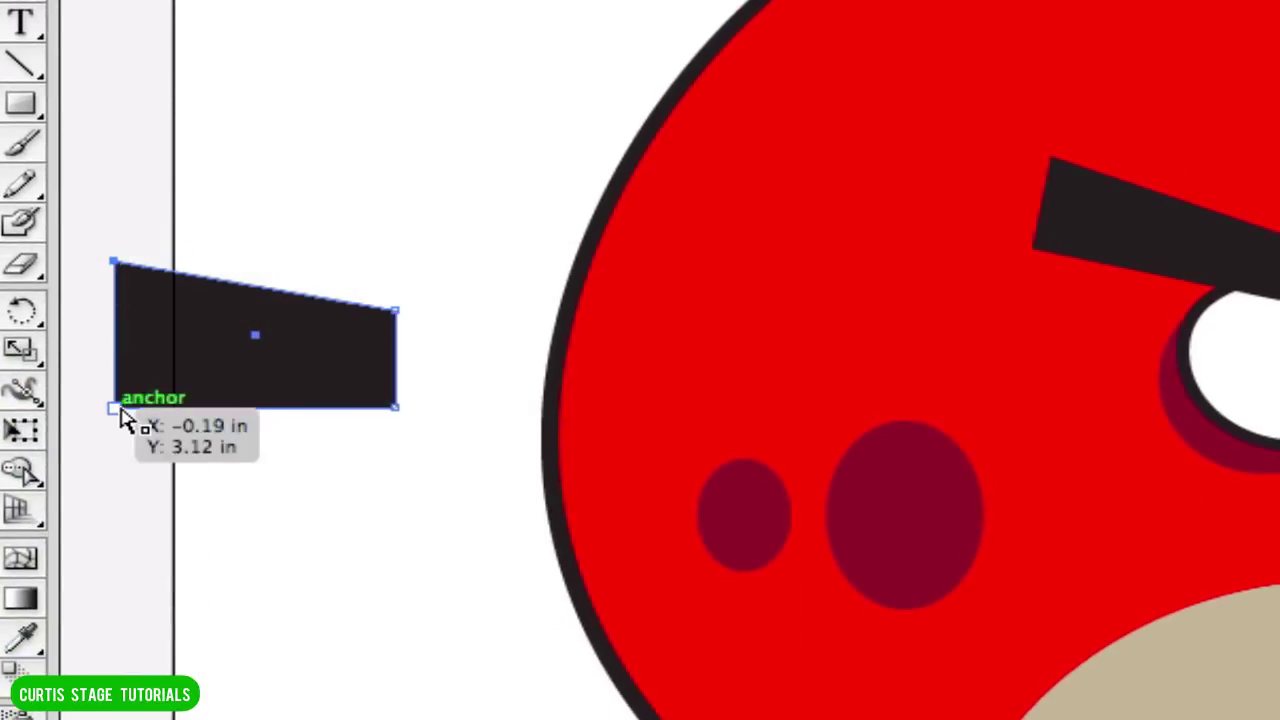
{"action": "left_click_drag", "start_coordinate": [114, 408], "coordinate": [132, 467]}
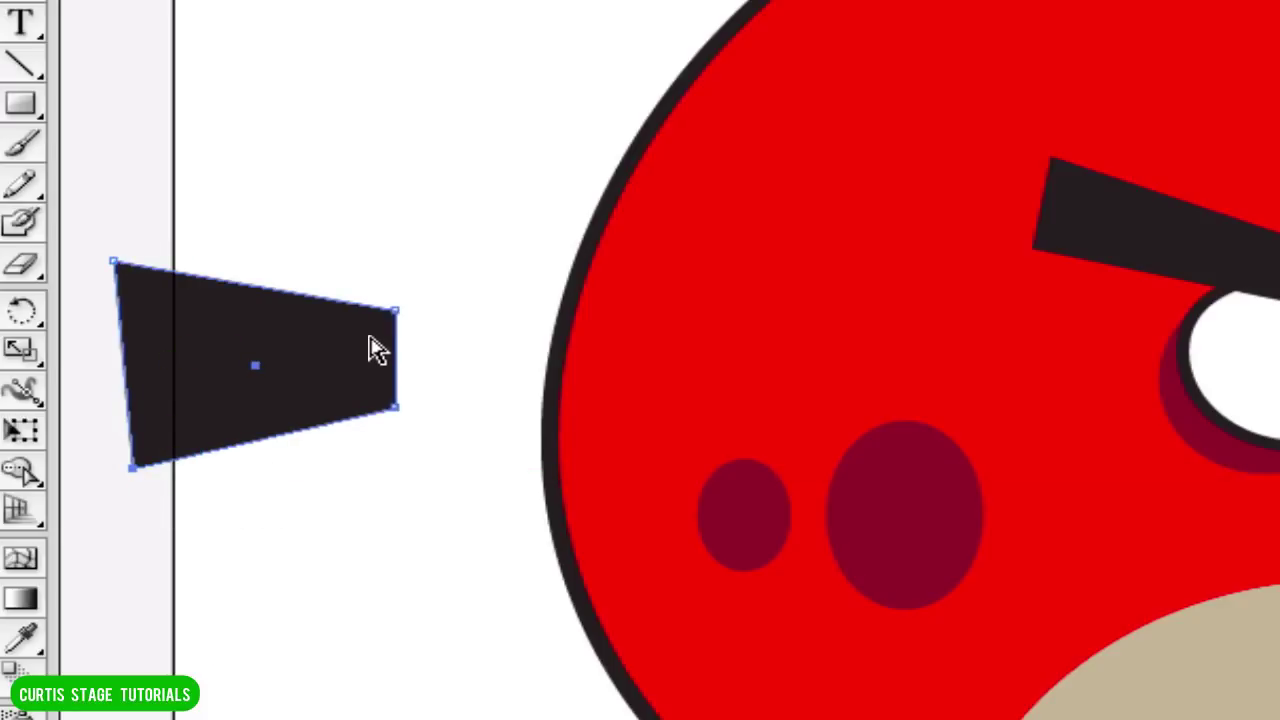
{"action": "left_click_drag", "start_coordinate": [393, 312], "coordinate": [378, 370]}
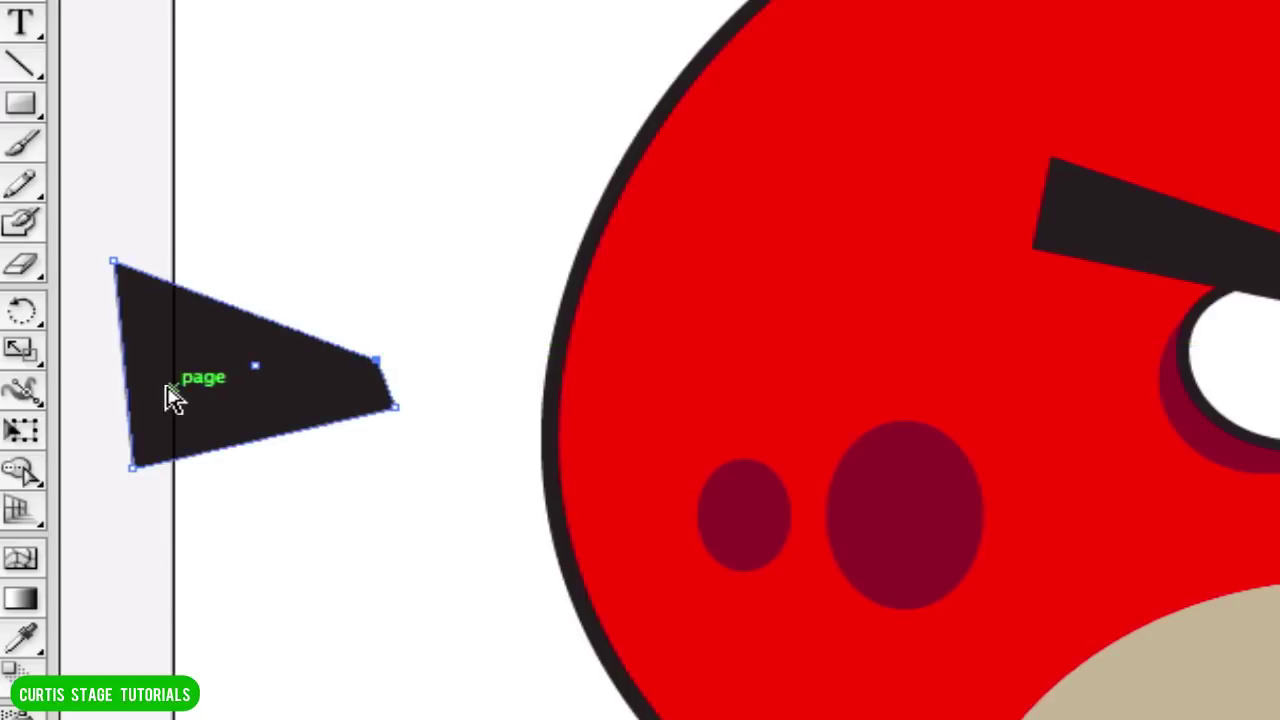
- Duplicate the tail feather, then narrow and rotate the upper copy so it fans upward from the original's inner tip
{"action": "left_click_drag", "start_coordinate": [230, 393], "coordinate": [289, 128]}
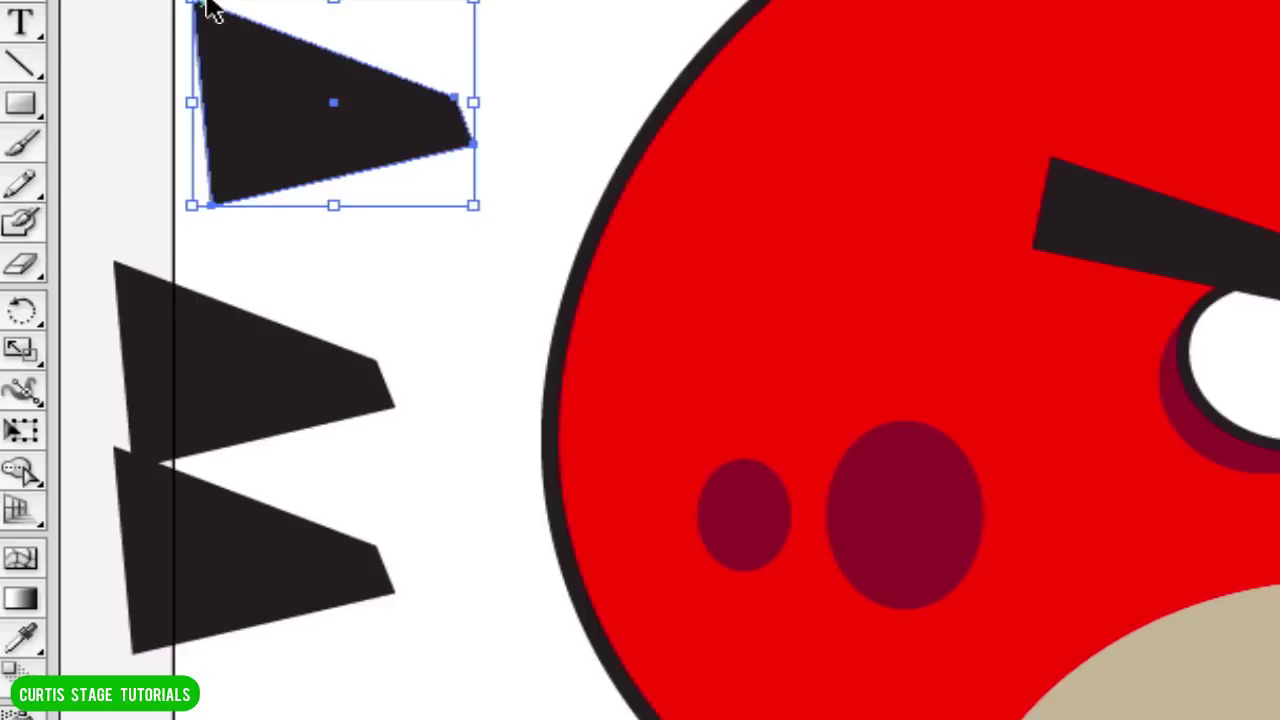
{"action": "left_click_drag", "start_coordinate": [203, 5], "coordinate": [231, 6]}
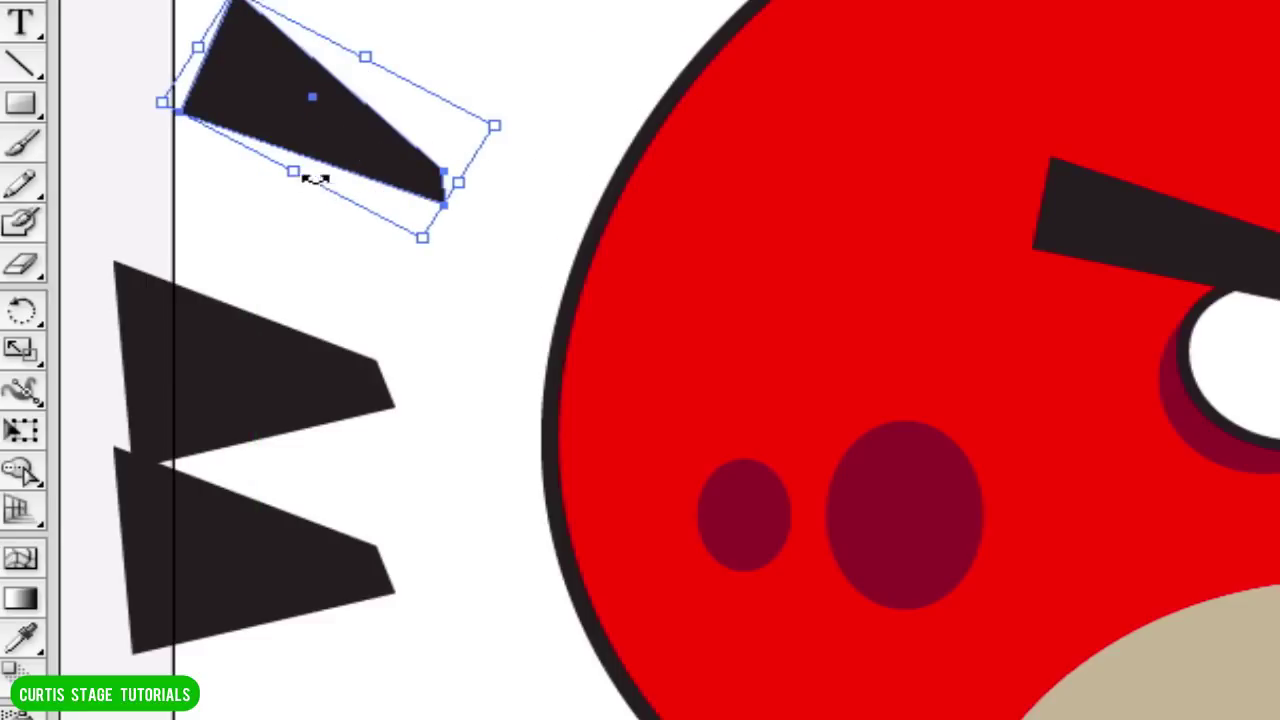
{"action": "left_click_drag", "start_coordinate": [349, 154], "coordinate": [293, 322]}
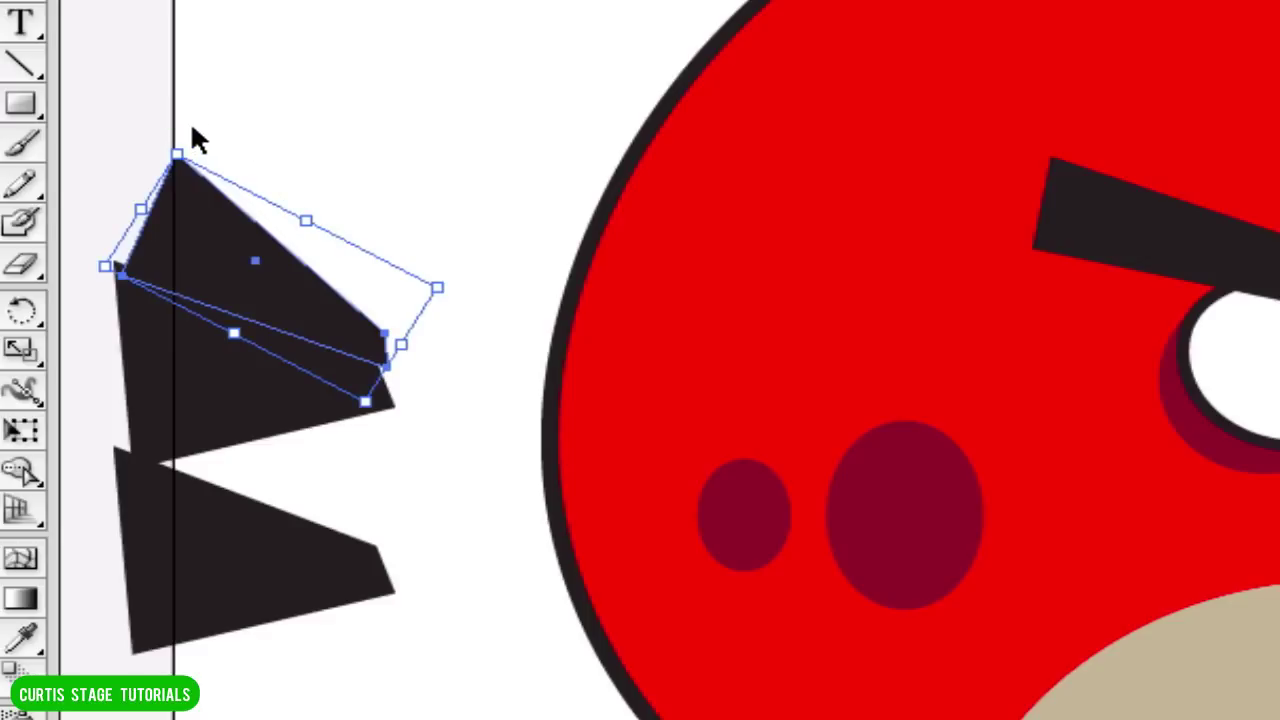
{"action": "left_click_drag", "start_coordinate": [178, 147], "coordinate": [278, 130]}
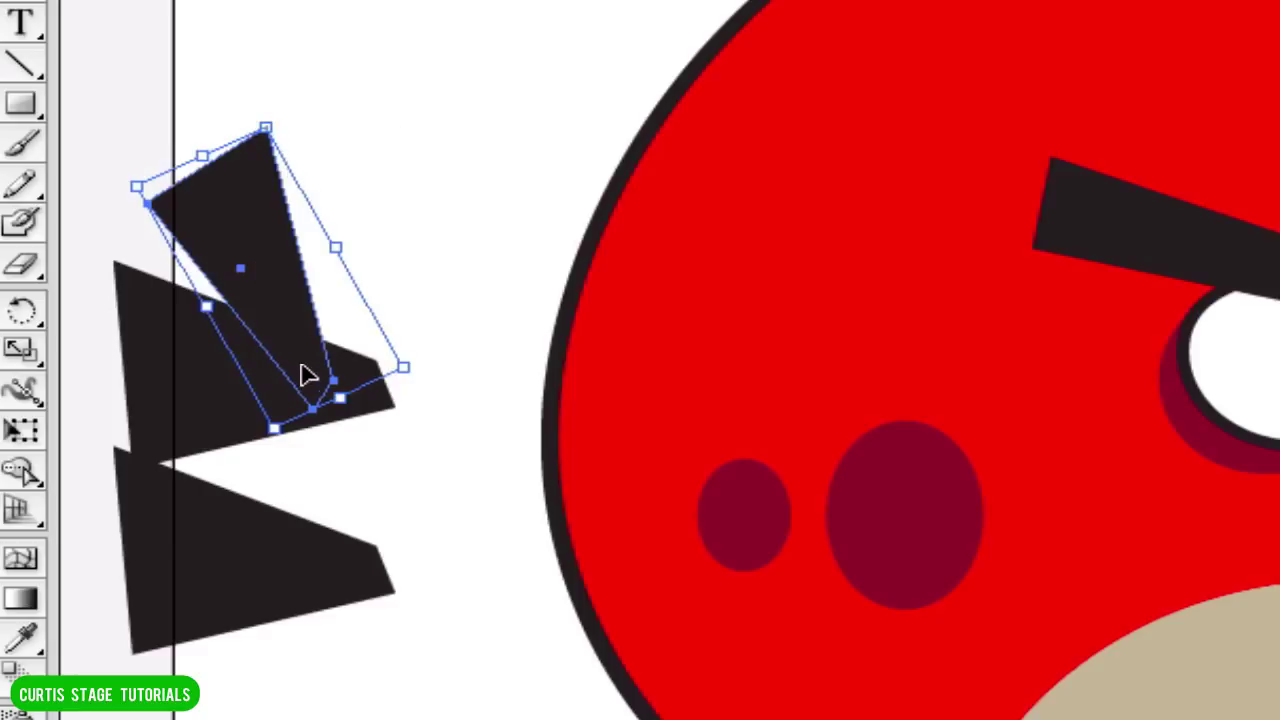
{"action": "left_click_drag", "start_coordinate": [307, 374], "coordinate": [353, 374]}
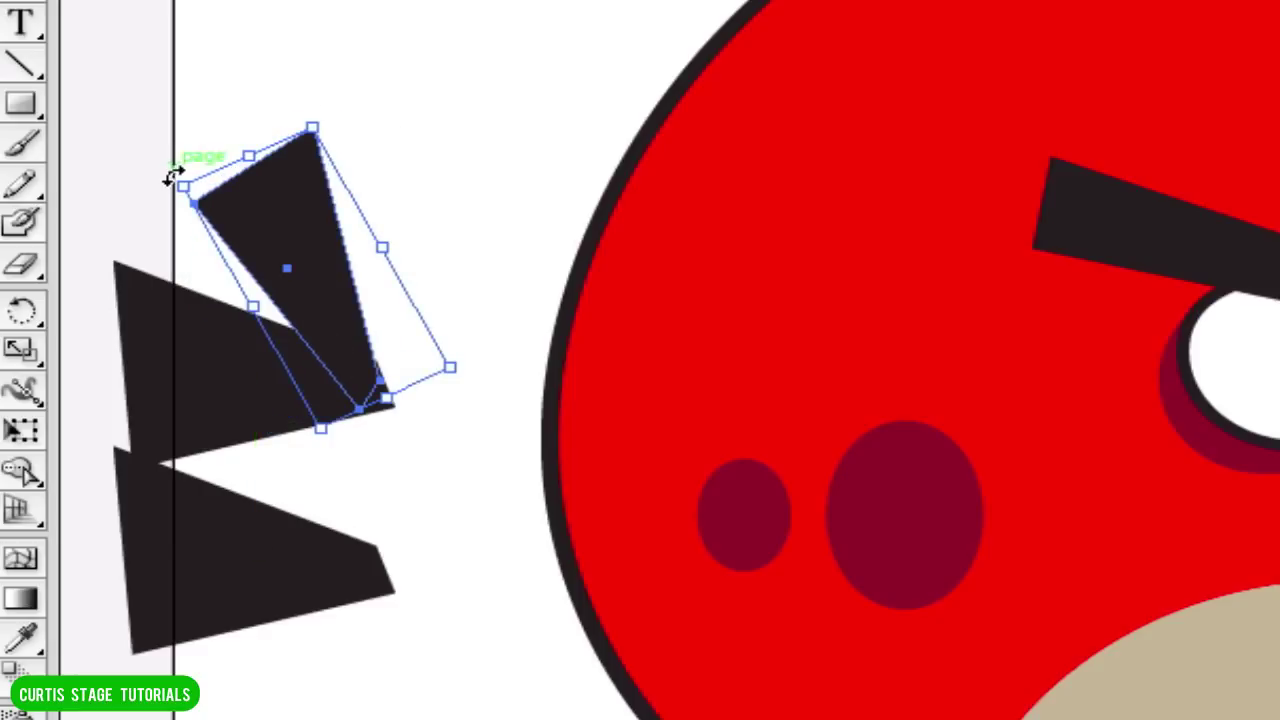
{"action": "left_click_drag", "start_coordinate": [166, 174], "coordinate": [155, 216]}
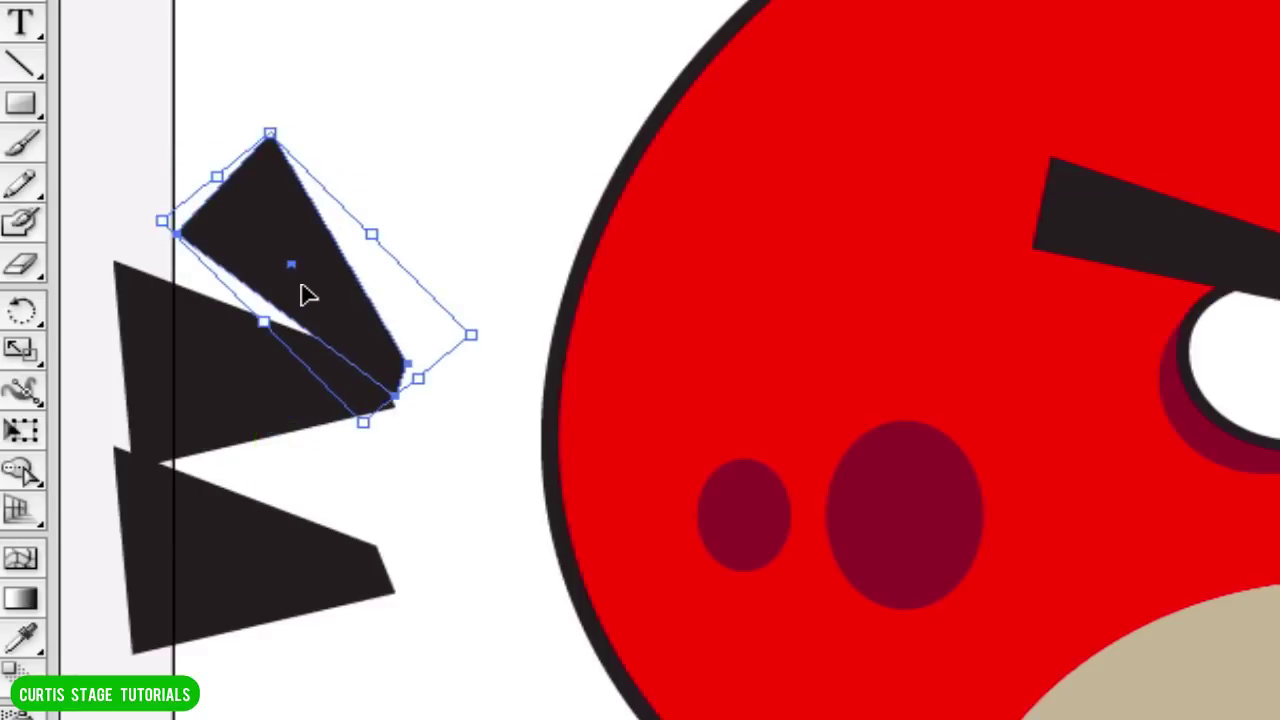
{"action": "left_click_drag", "start_coordinate": [301, 284], "coordinate": [278, 295]}
- Replace the lower unrotated feather with a copy of the upper one, rotated to fan downward from the shared tip
{"action": "left_click", "coordinate": [208, 598]}
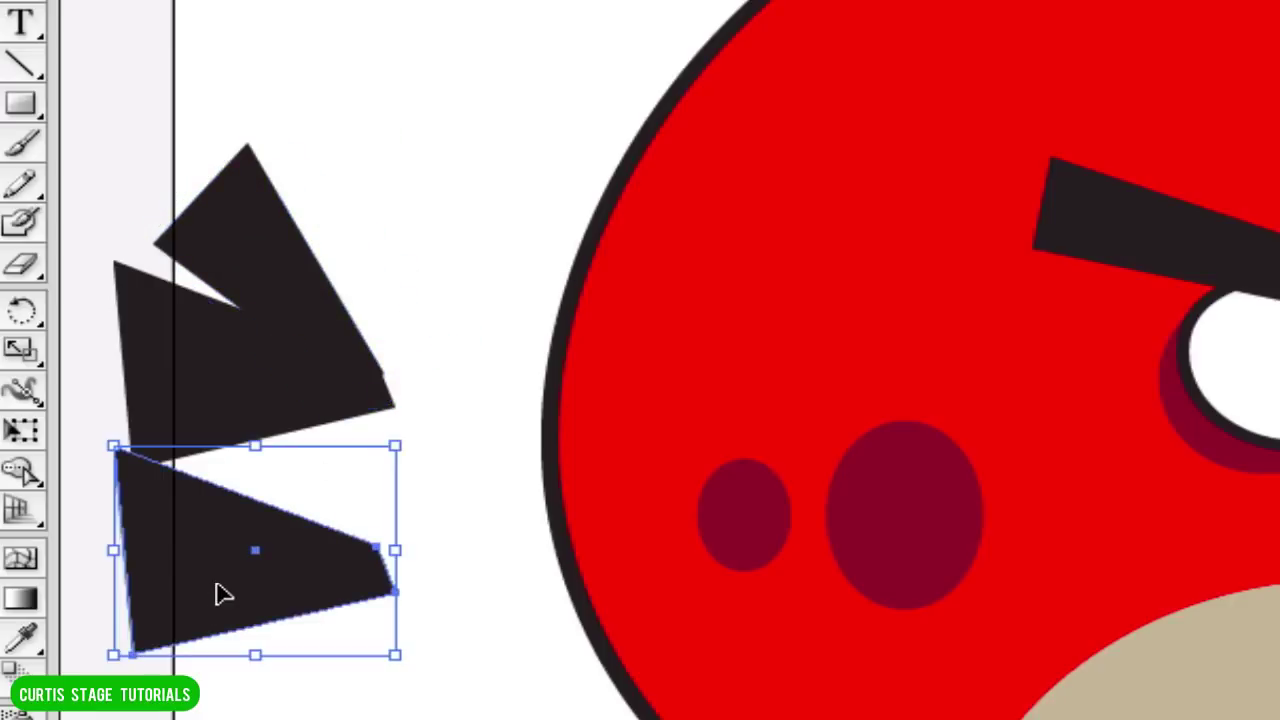
{"action": "key", "text": "Delete"}
{"action": "left_click", "coordinate": [277, 268]}
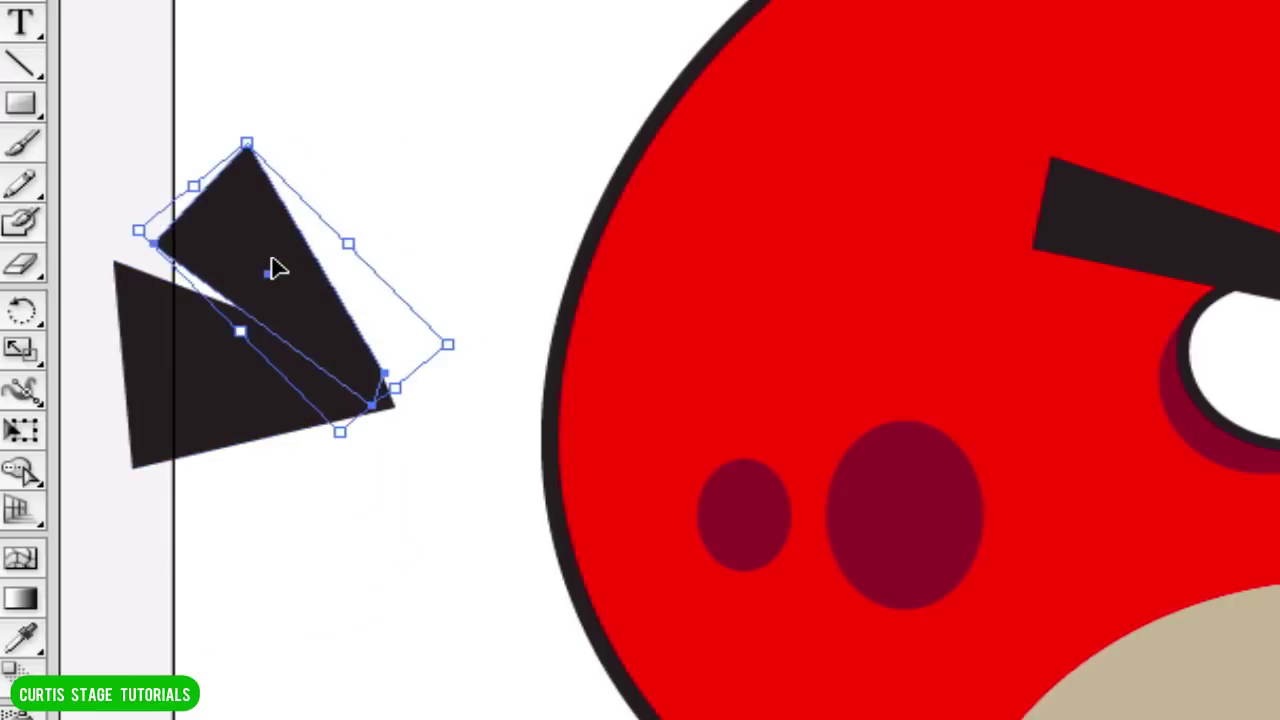
{"action": "left_click_drag", "start_coordinate": [280, 268], "coordinate": [267, 605]}
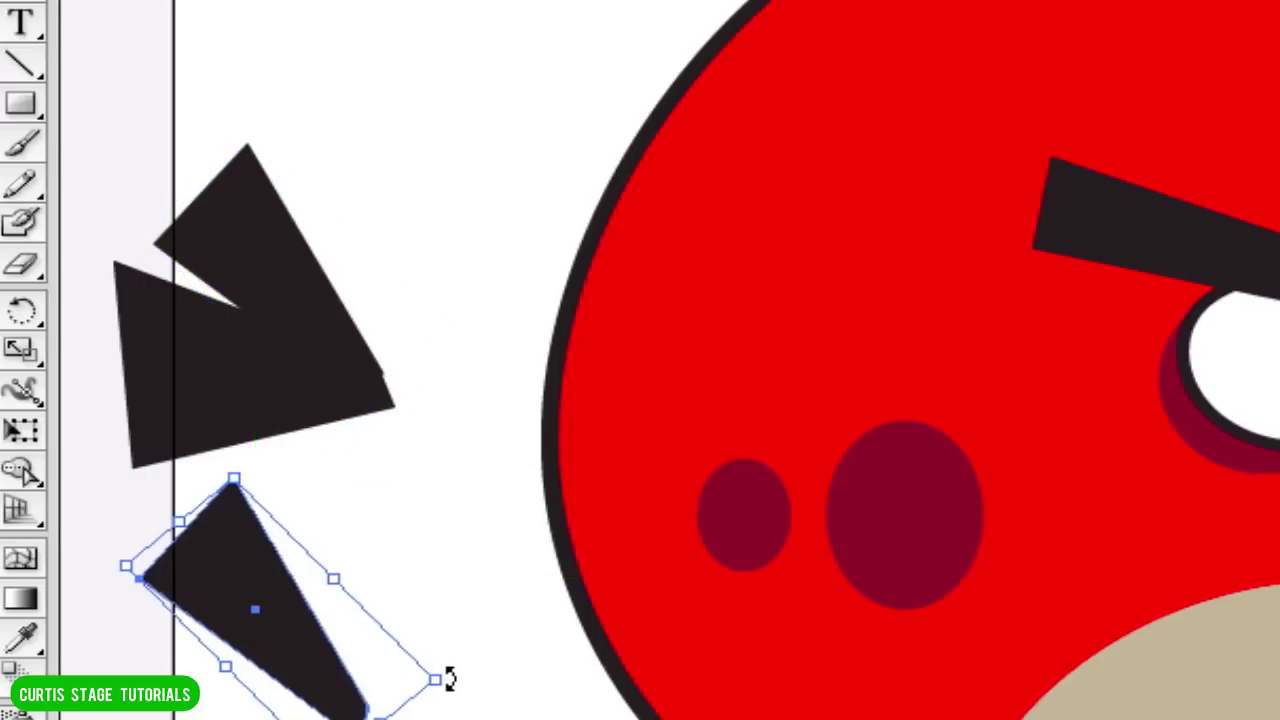
{"action": "left_click_drag", "start_coordinate": [447, 678], "coordinate": [356, 416]}
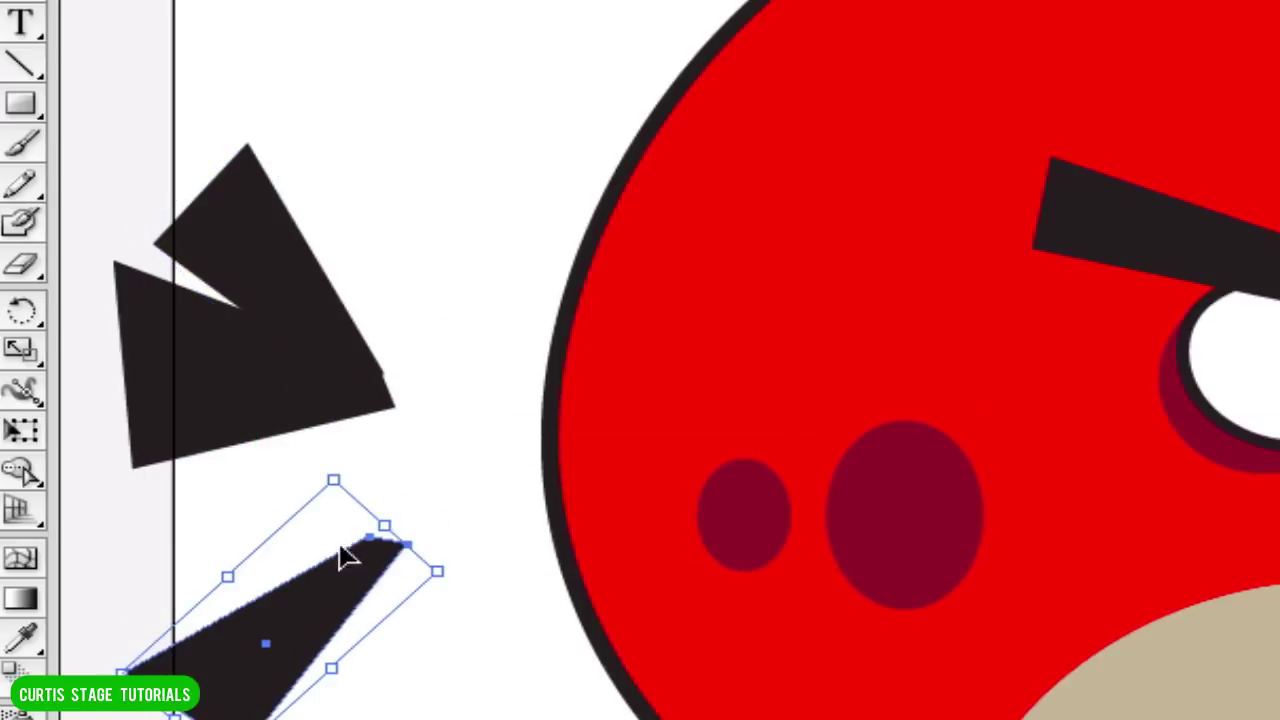
{"action": "left_click_drag", "start_coordinate": [343, 549], "coordinate": [327, 457]}
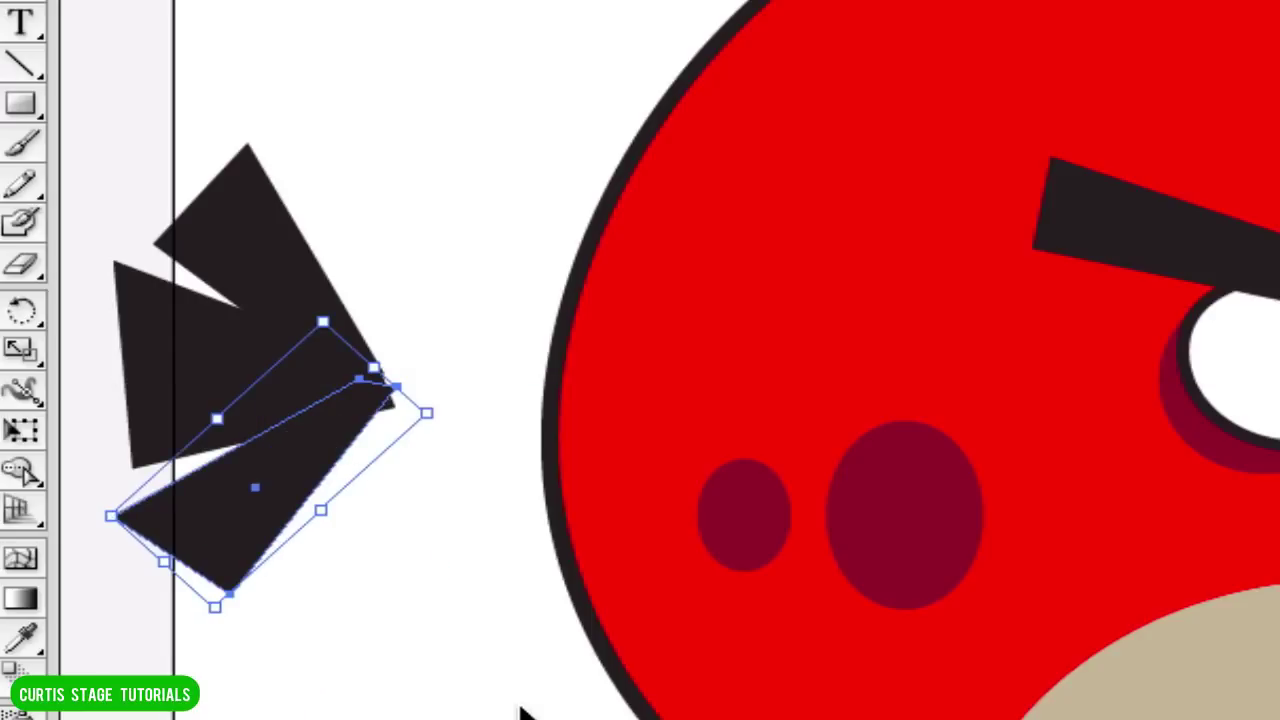
{"action": "left_click", "coordinate": [520, 710]}
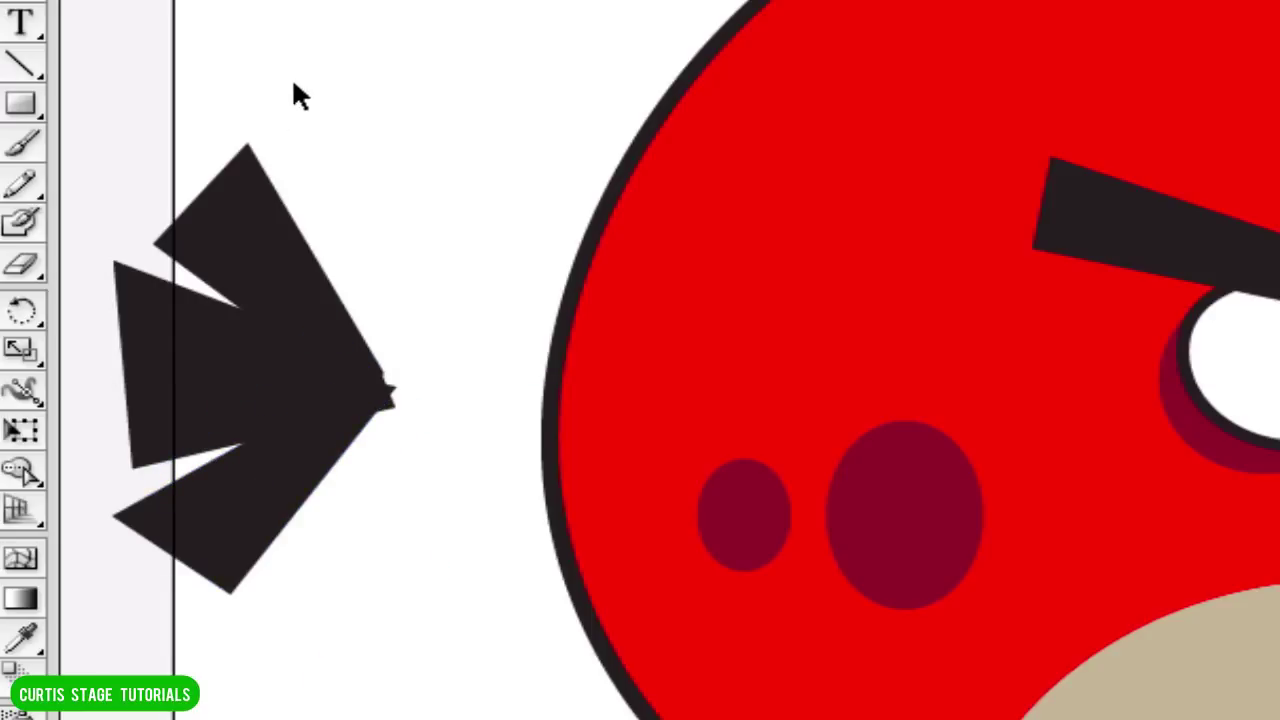
- Select the three black feathers, move them slightly toward the bird and unite them into one tail shape
{"action": "left_click_drag", "start_coordinate": [94, 96], "coordinate": [365, 590]}
{"action": "left_click_drag", "start_coordinate": [275, 520], "coordinate": [317, 518]}
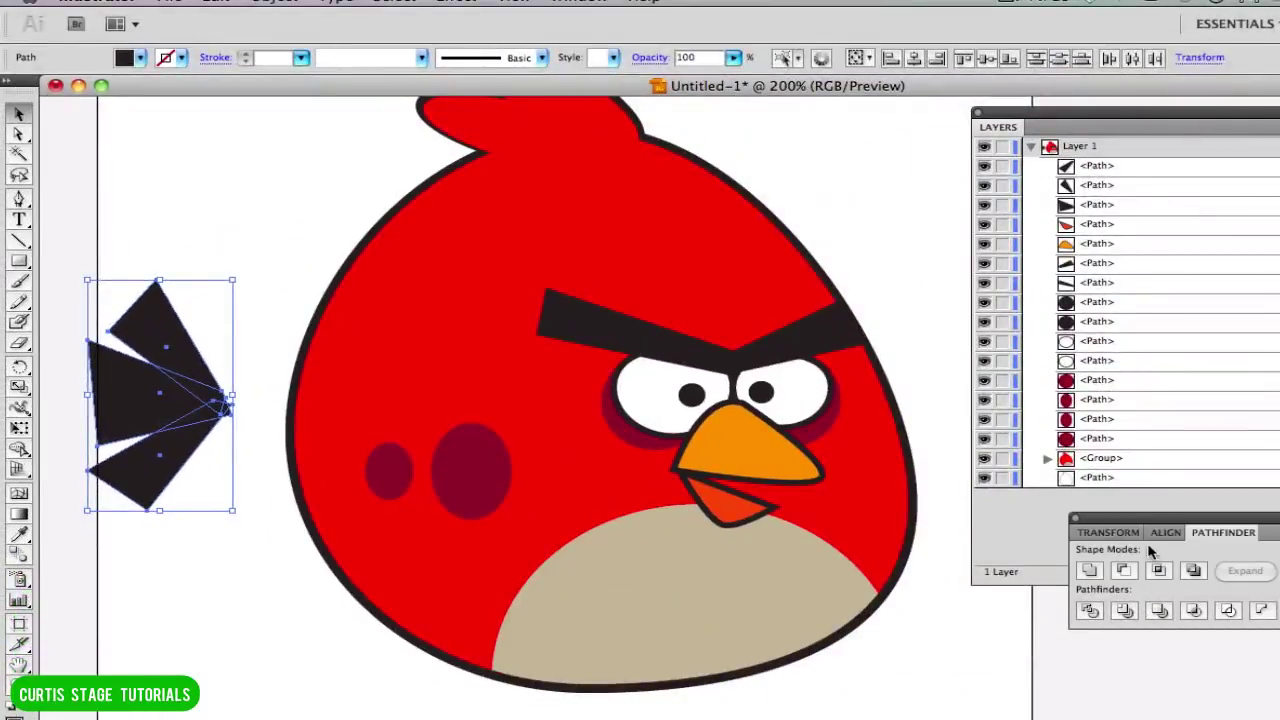
{"action": "left_click_drag", "start_coordinate": [1150, 519], "coordinate": [375, 267]}
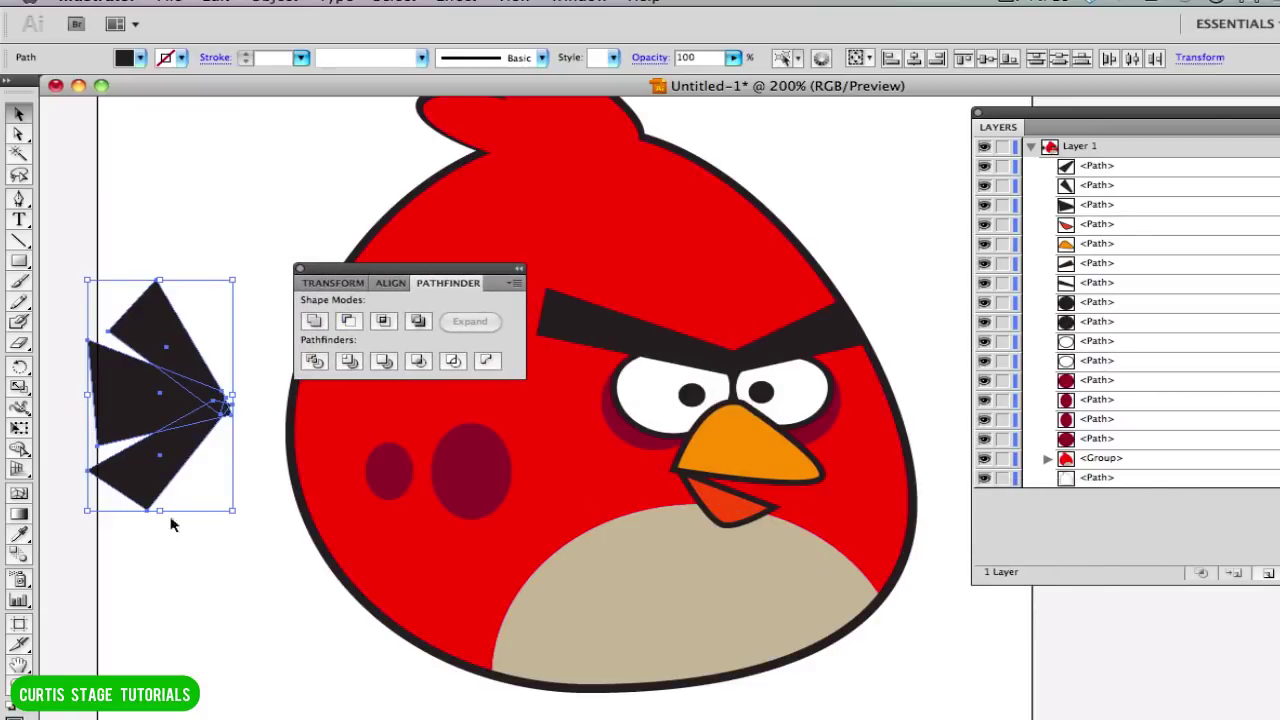
{"action": "left_click", "coordinate": [386, 362]}
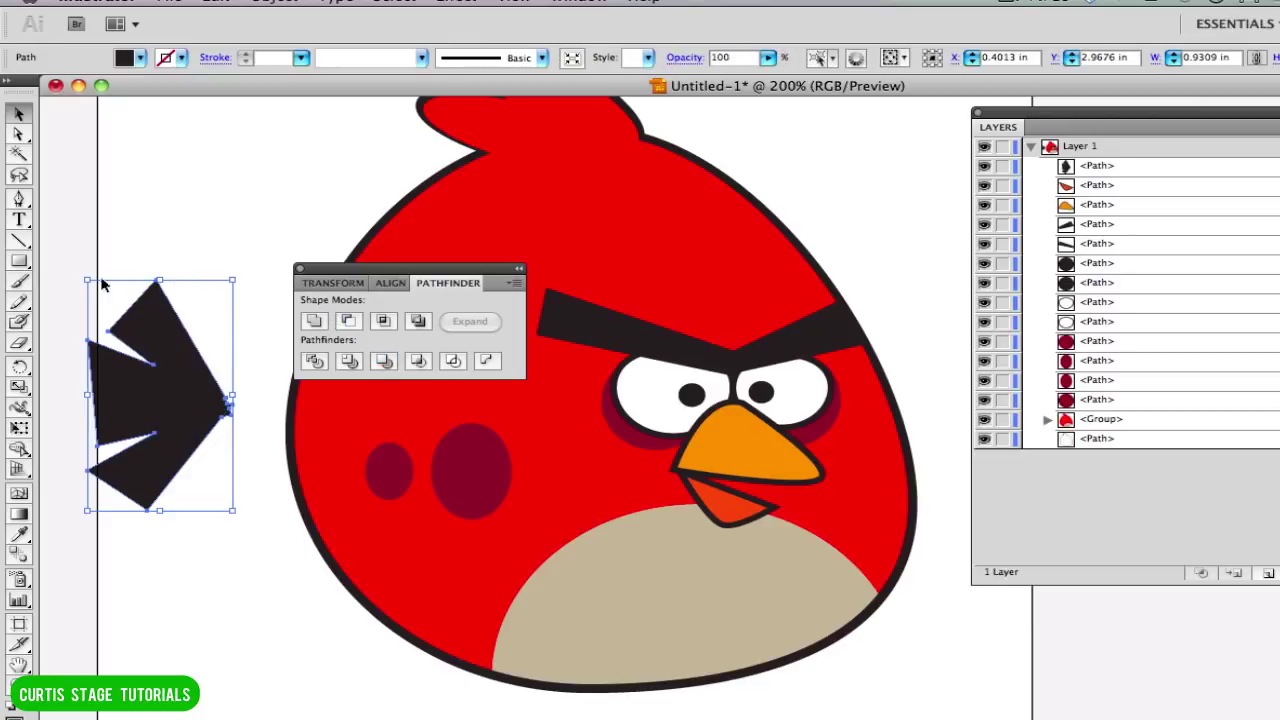
- Shrink the tail, stretch it to about 1.07 in wide and move its tip over the bird's back edge
{"action": "left_click_drag", "start_coordinate": [87, 279], "coordinate": [172, 362]}
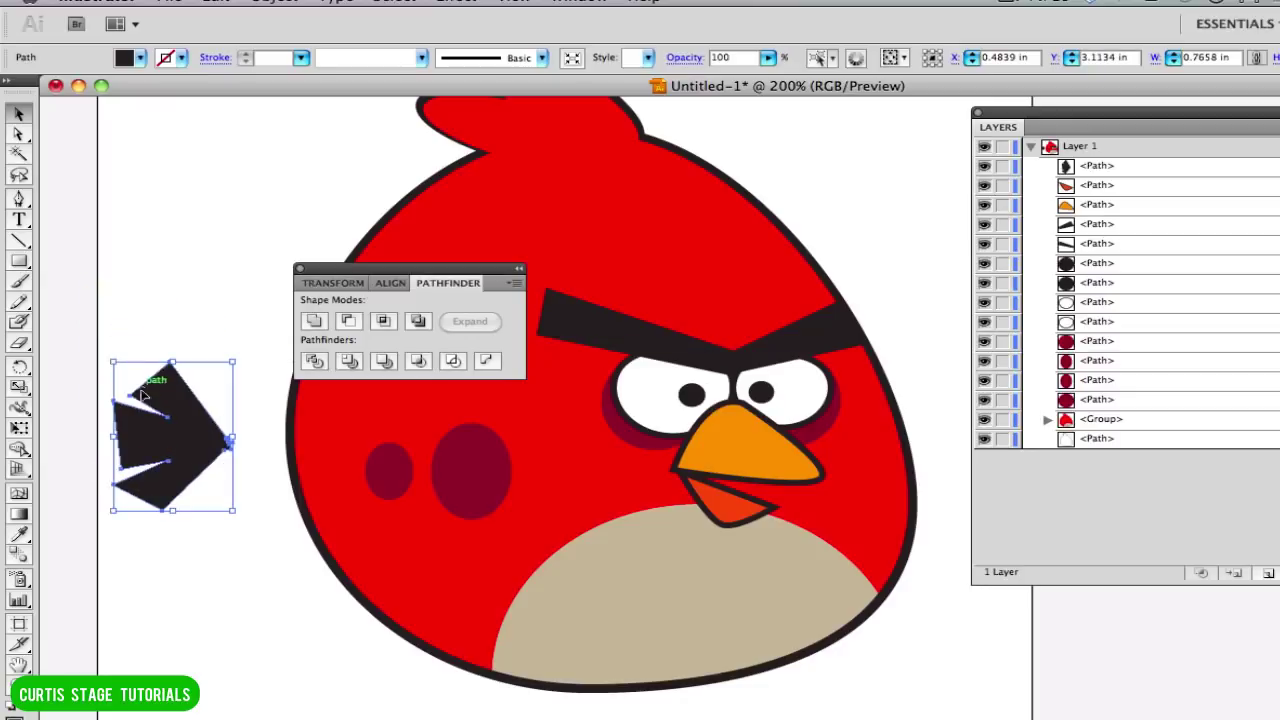
{"action": "left_click_drag", "start_coordinate": [110, 437], "coordinate": [65, 437]}
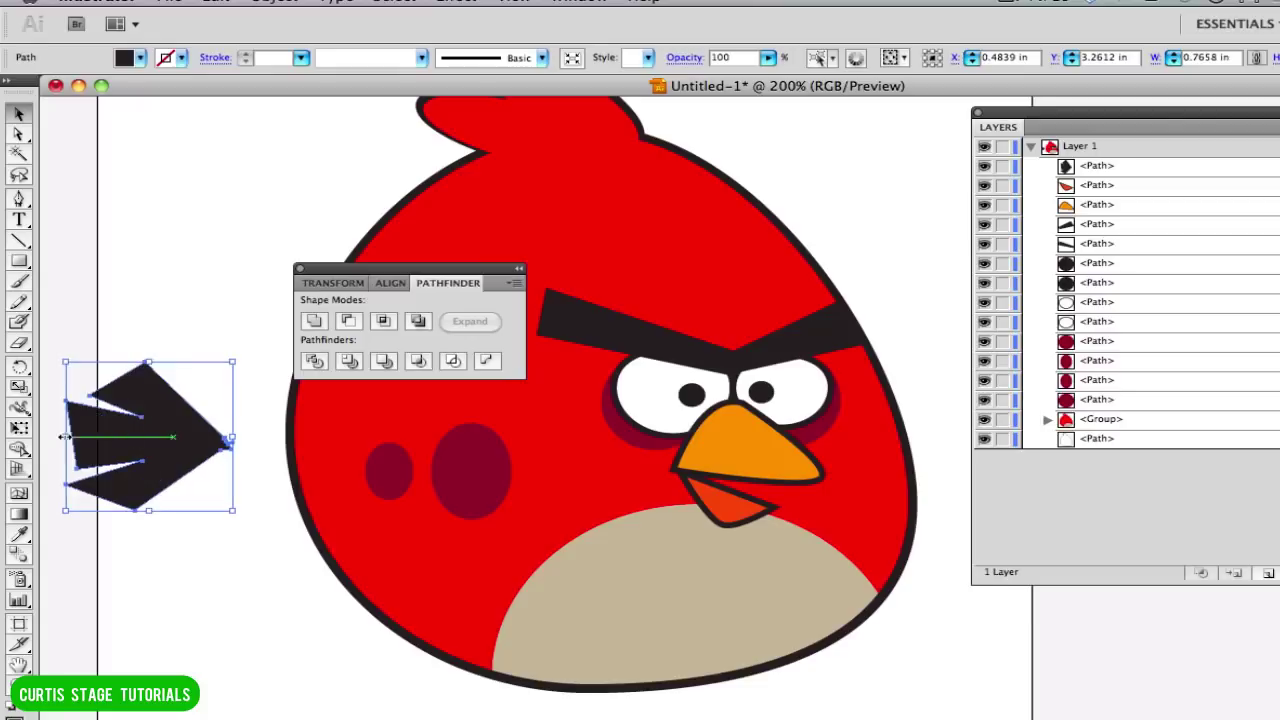
{"action": "left_click_drag", "start_coordinate": [367, 272], "coordinate": [936, 552]}
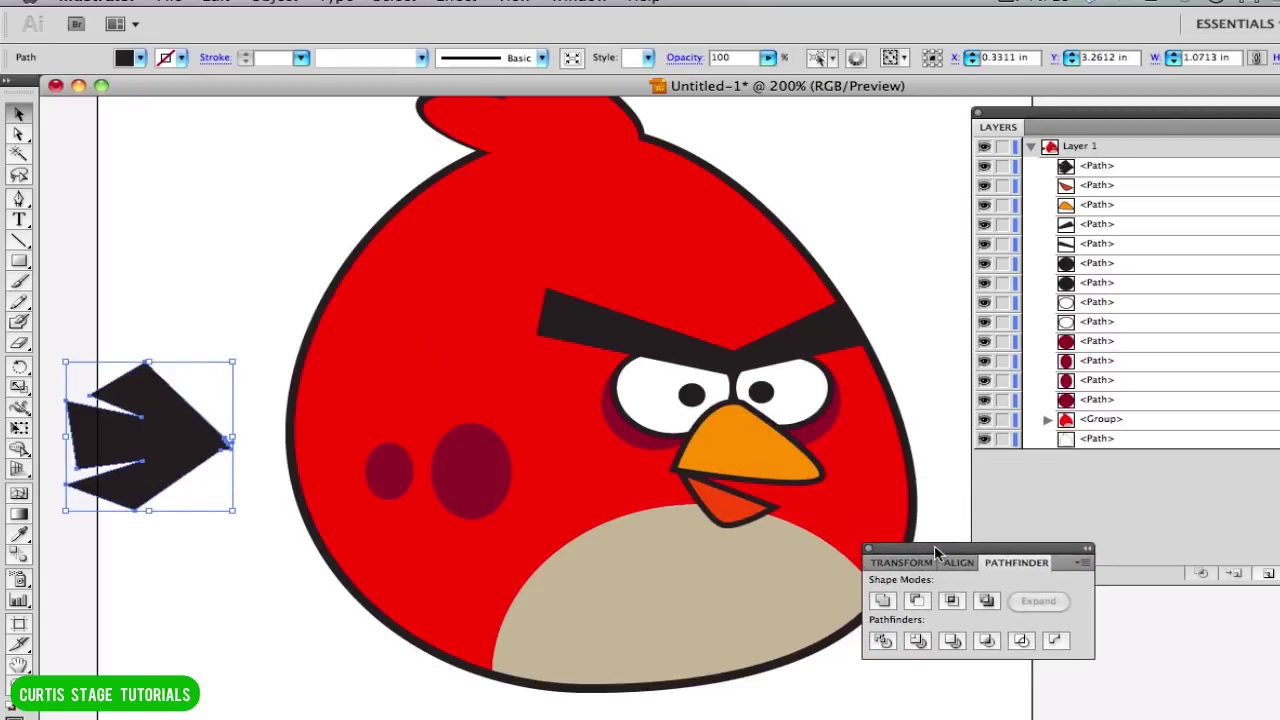
{"action": "left_click_drag", "start_coordinate": [156, 439], "coordinate": [269, 409]}
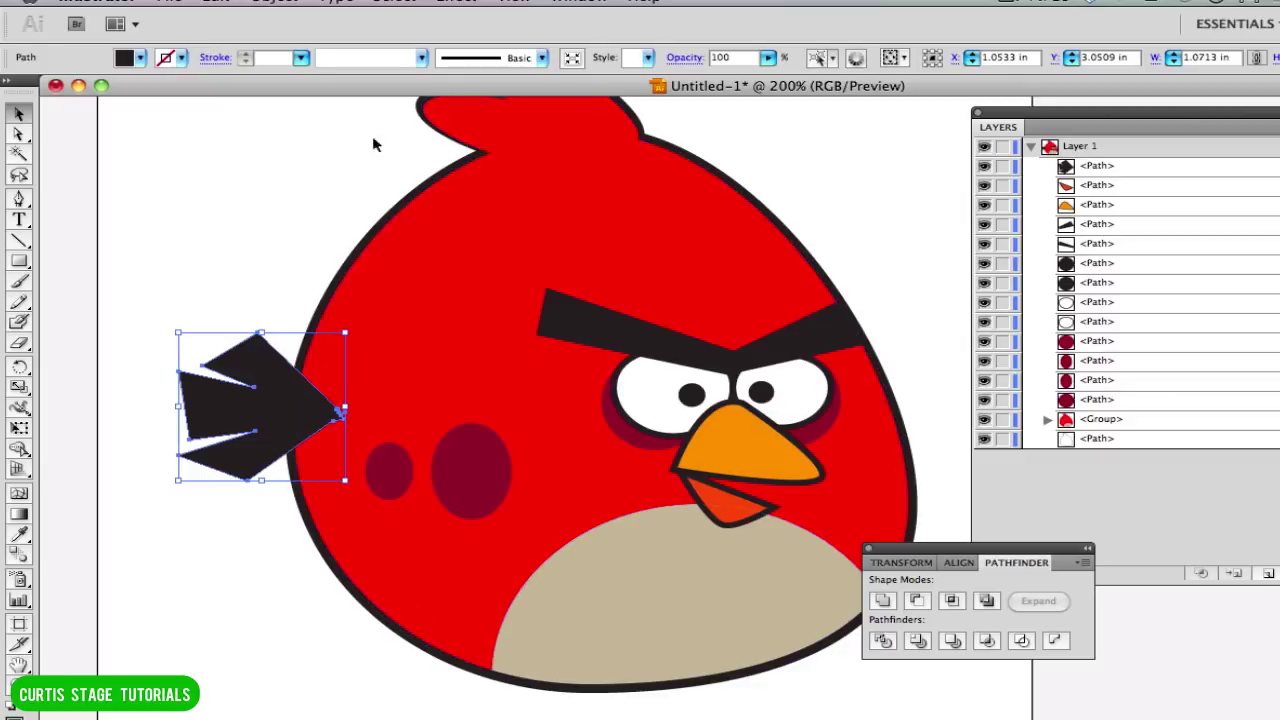
{"action": "left_click", "coordinate": [187, 566]}
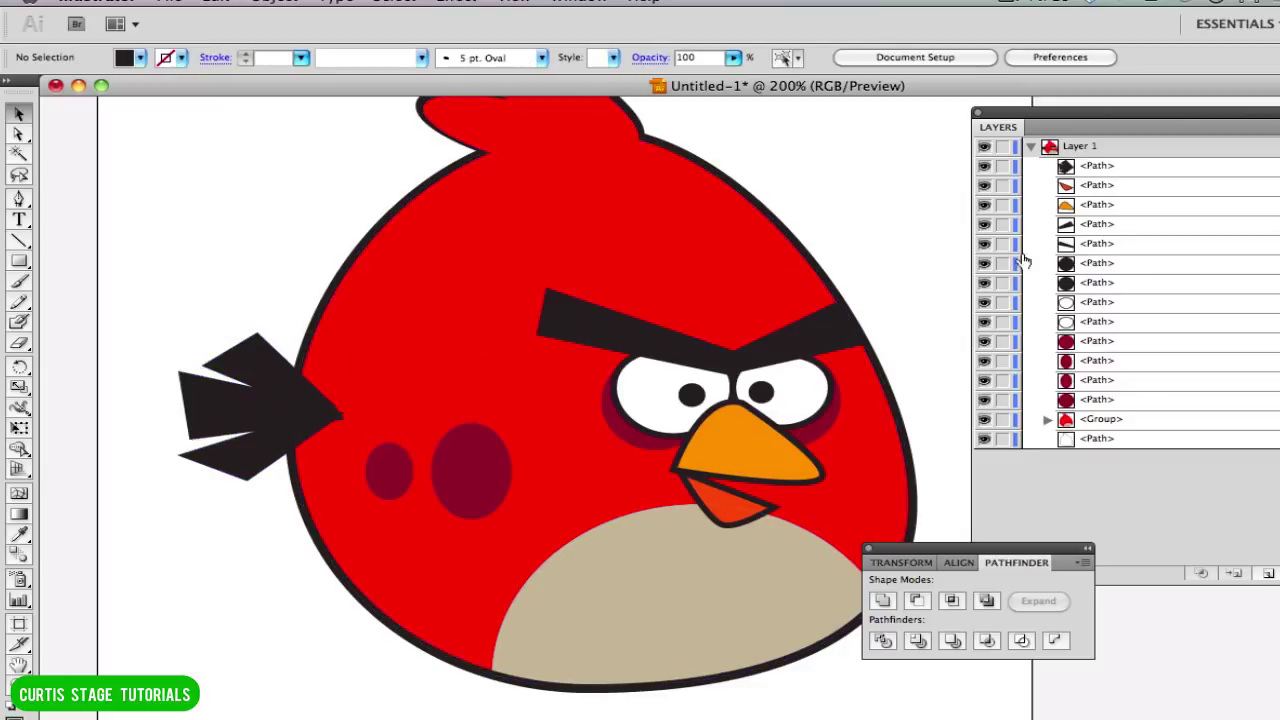
- Move the tail to the bottom of the layer's stacking order behind the body and shift the floating panels off the bird
{"action": "left_click_drag", "start_coordinate": [1115, 172], "coordinate": [1113, 454]}
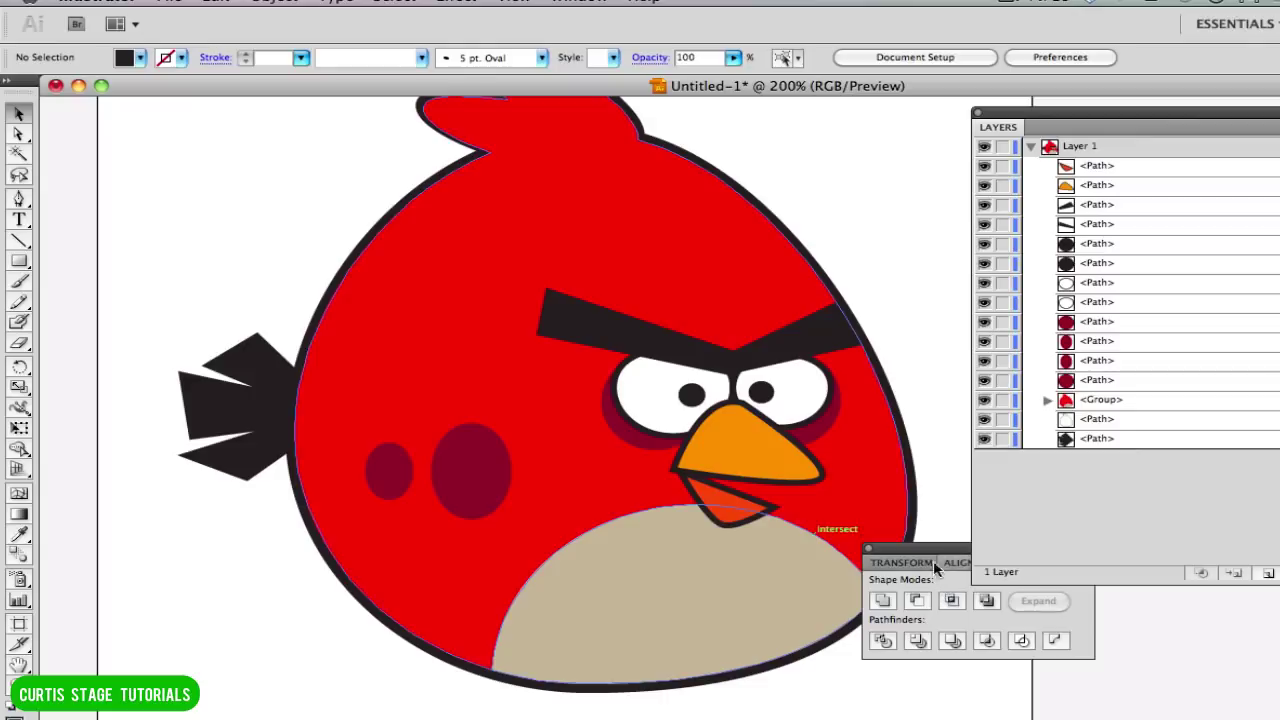
{"action": "left_click_drag", "start_coordinate": [922, 551], "coordinate": [1048, 655]}
{"action": "left_click_drag", "start_coordinate": [1032, 116], "coordinate": [1186, 212]}
- Sample the dark red of the small cheek spot as the fill colour for a new shape without a stroke
{"action": "scroll", "coordinate": [747, 276], "scroll_direction": "up", "scroll_amount": 2}
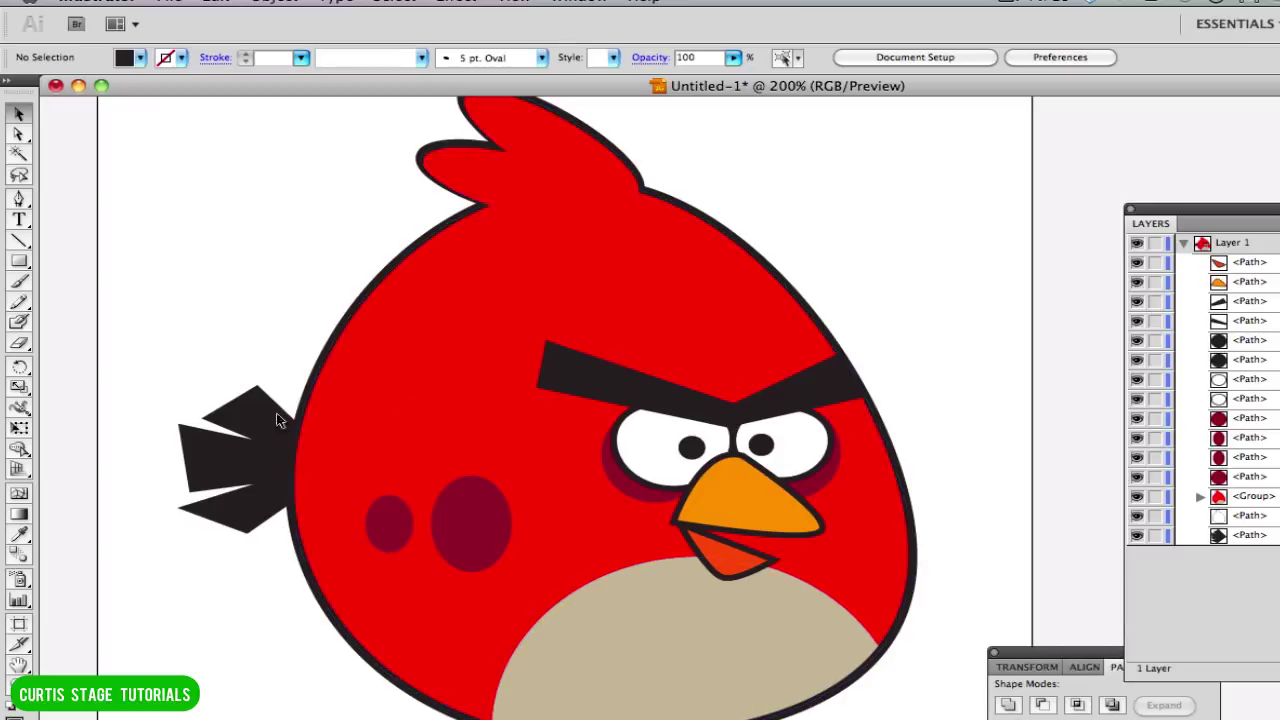
{"action": "left_click", "coordinate": [19, 199]}
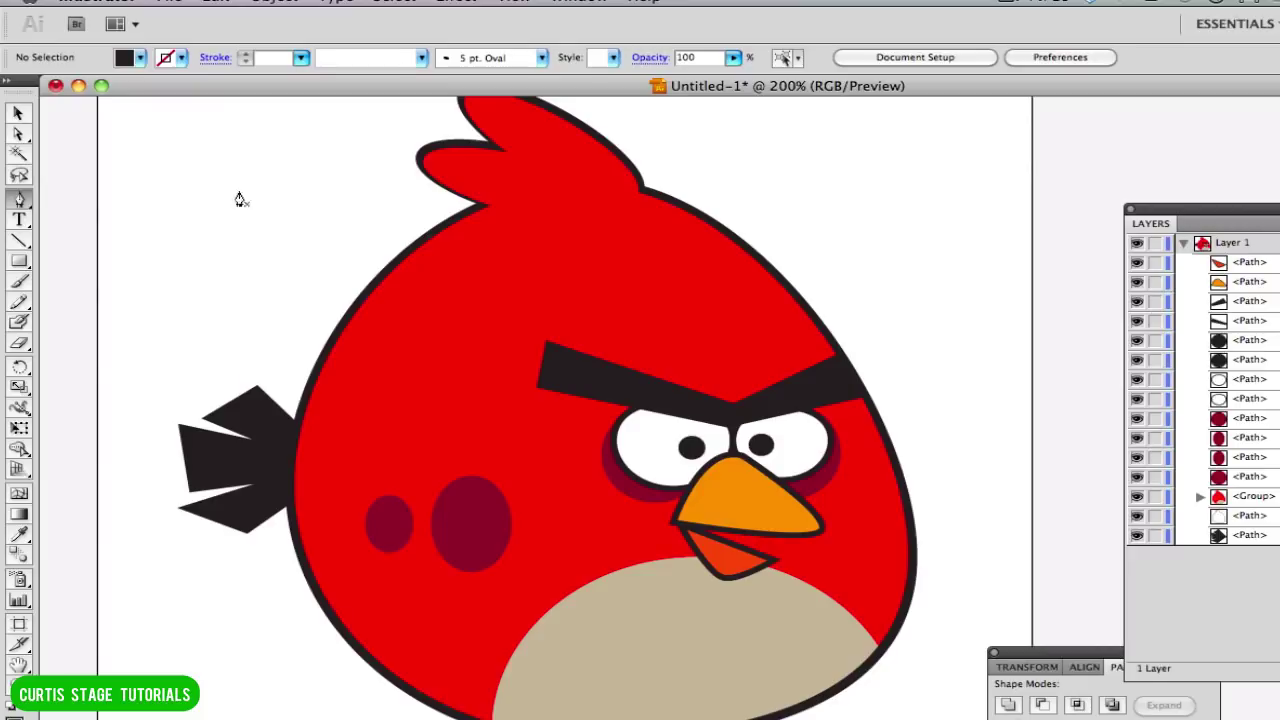
{"action": "left_click", "coordinate": [19, 115]}
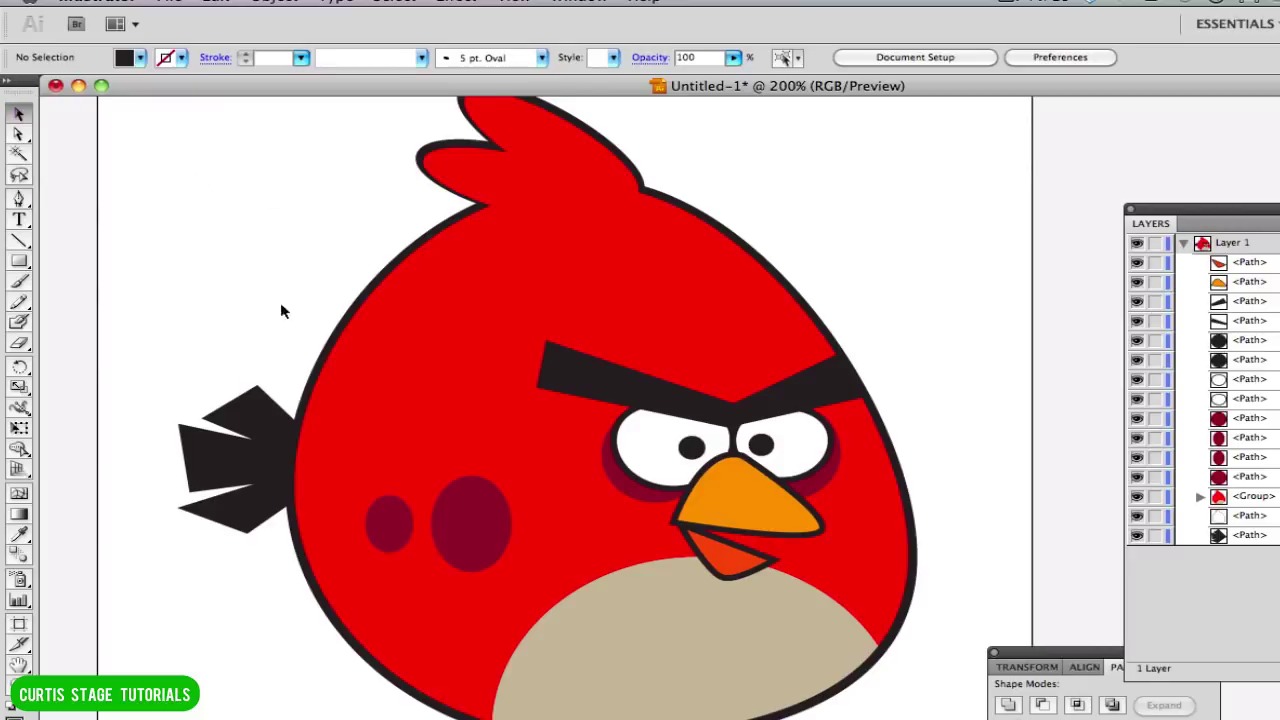
{"action": "left_click", "coordinate": [19, 199]}
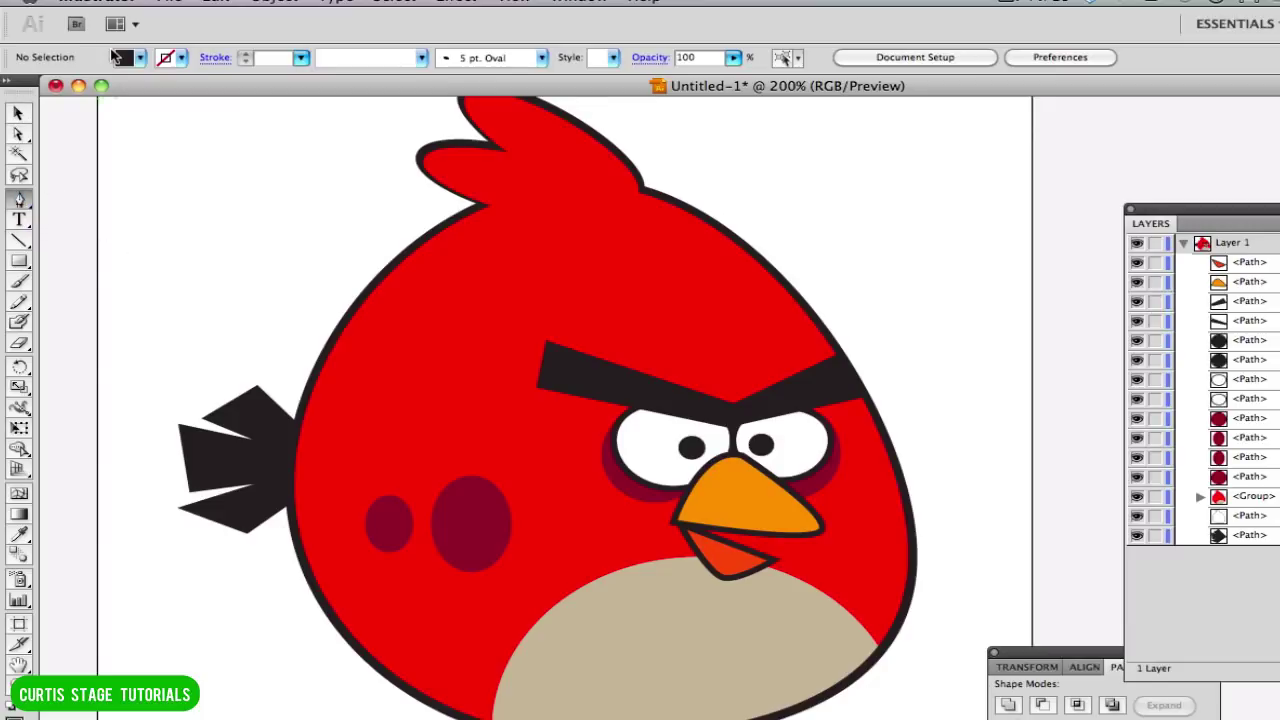
{"action": "left_click", "coordinate": [125, 60]}
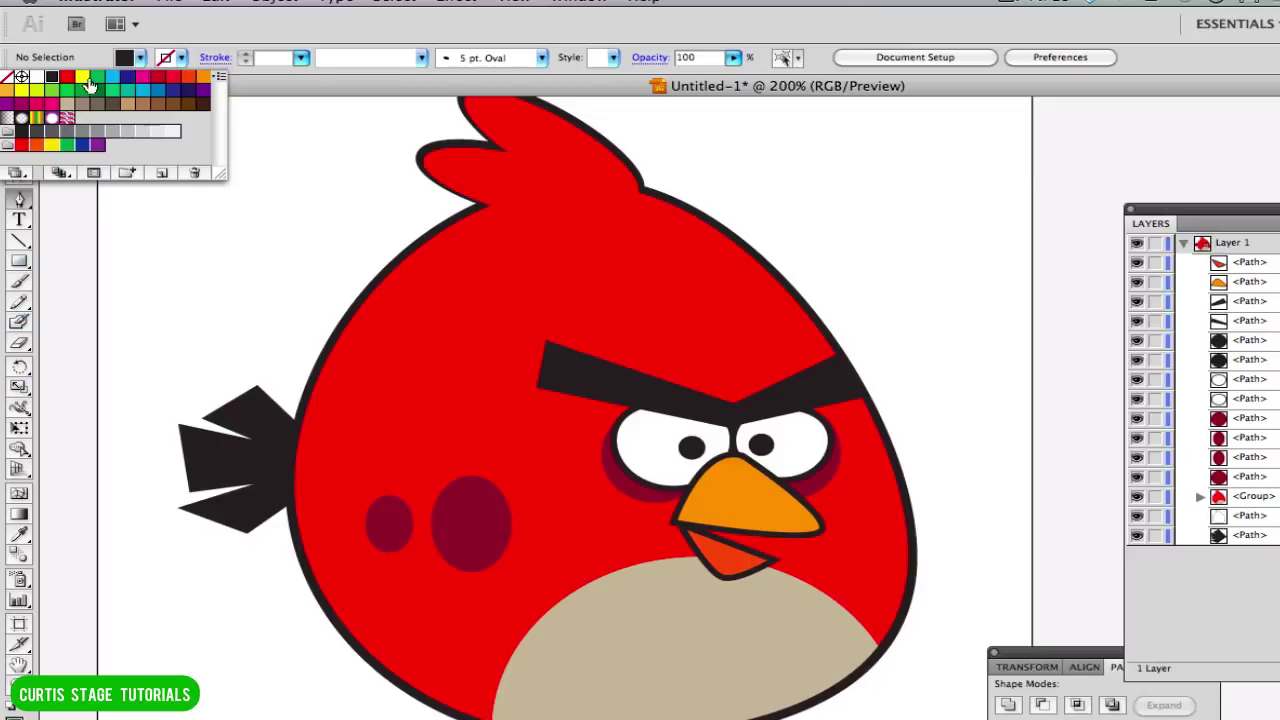
{"action": "left_click", "coordinate": [128, 62]}
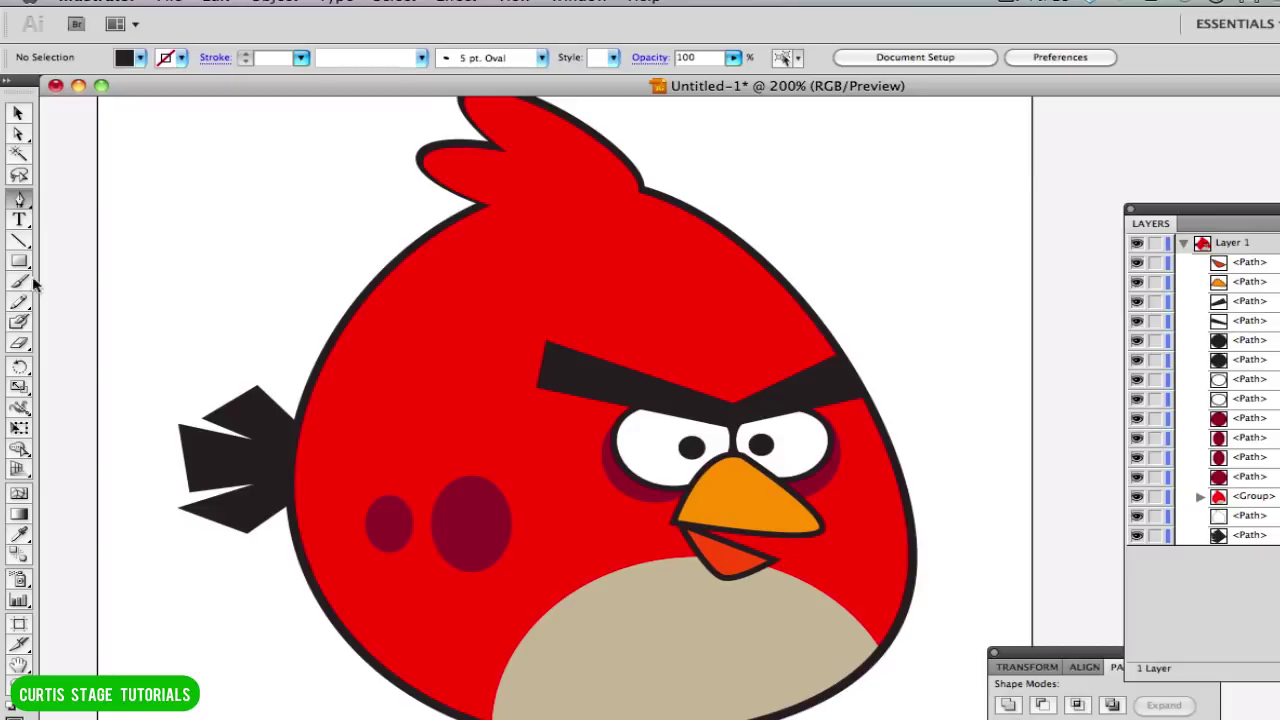
{"action": "left_click", "coordinate": [19, 535]}
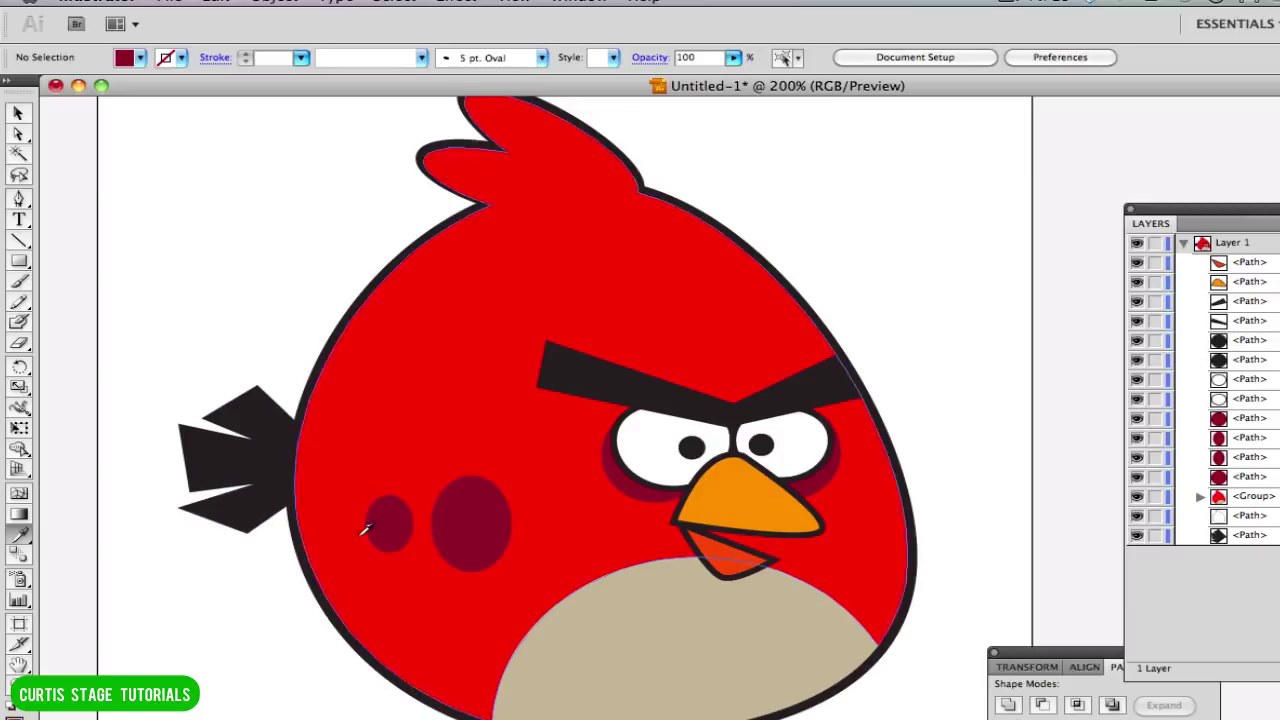
- Draw a closed dark red shadow shape with the Pen tool, curving along the bird's back edge behind the cheek spots
{"action": "left_click", "coordinate": [17, 199]}
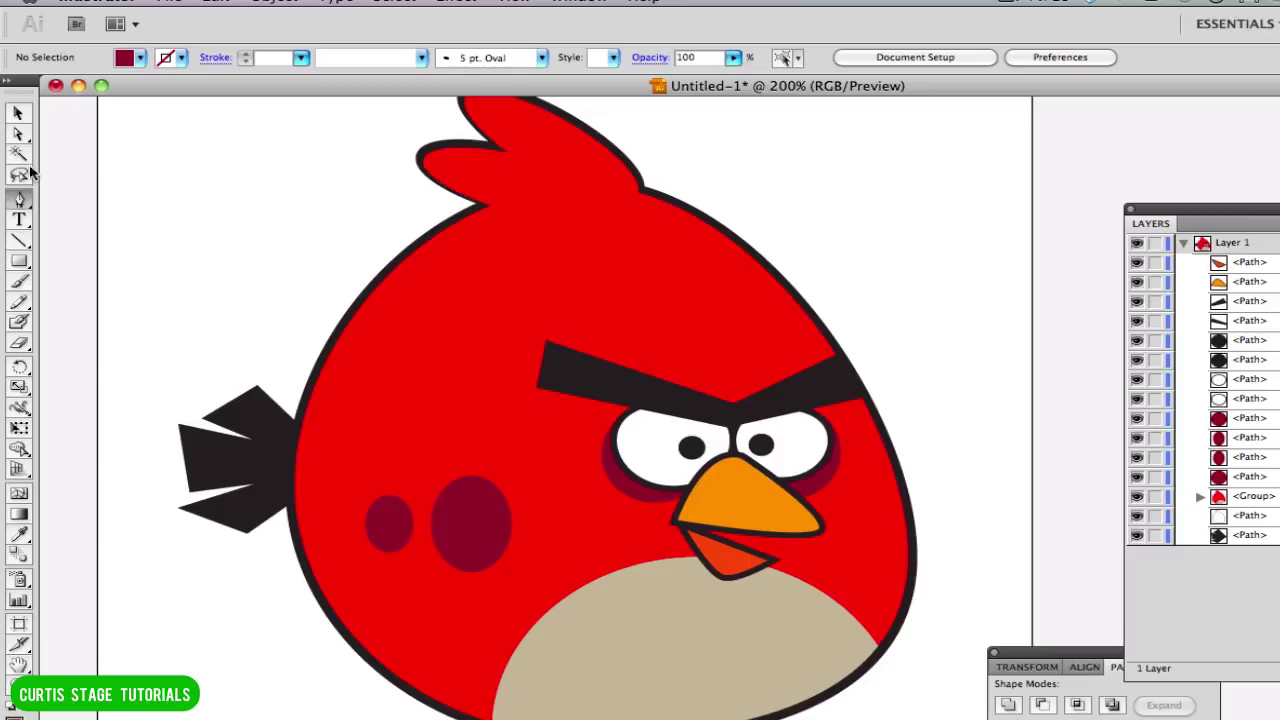
{"action": "left_click", "coordinate": [338, 615]}
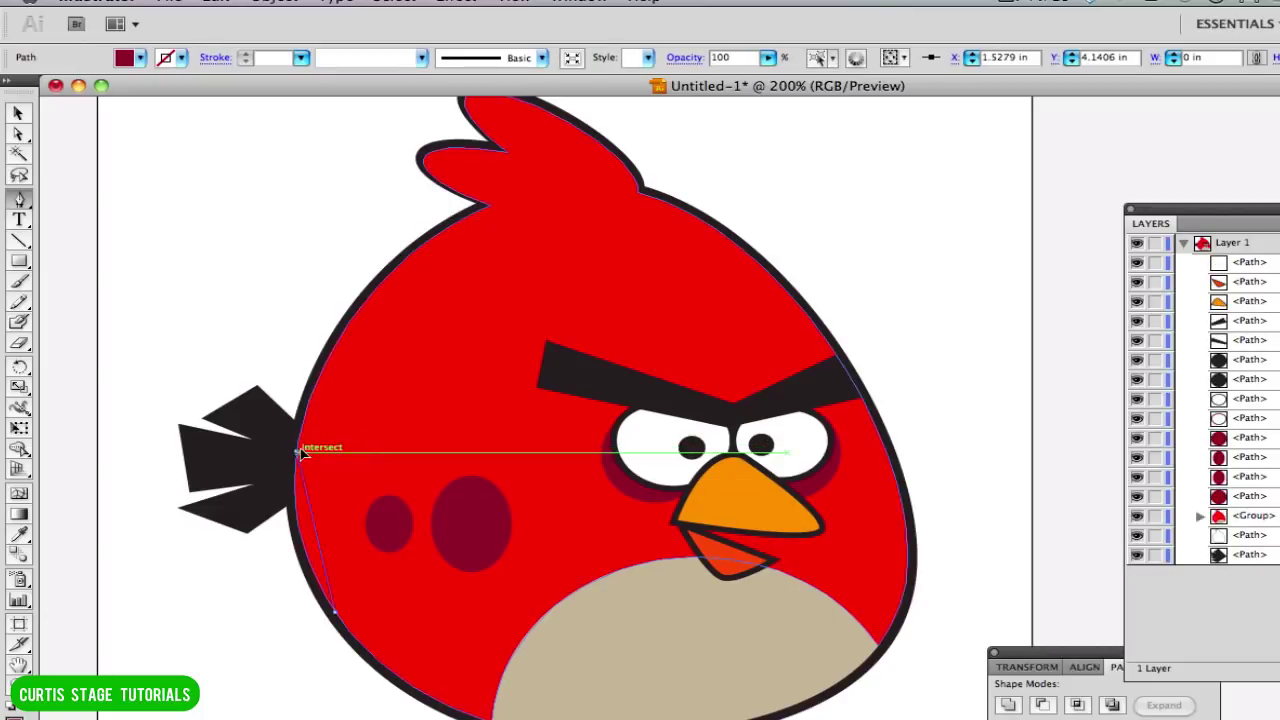
{"action": "left_click_drag", "start_coordinate": [297, 452], "coordinate": [308, 350]}
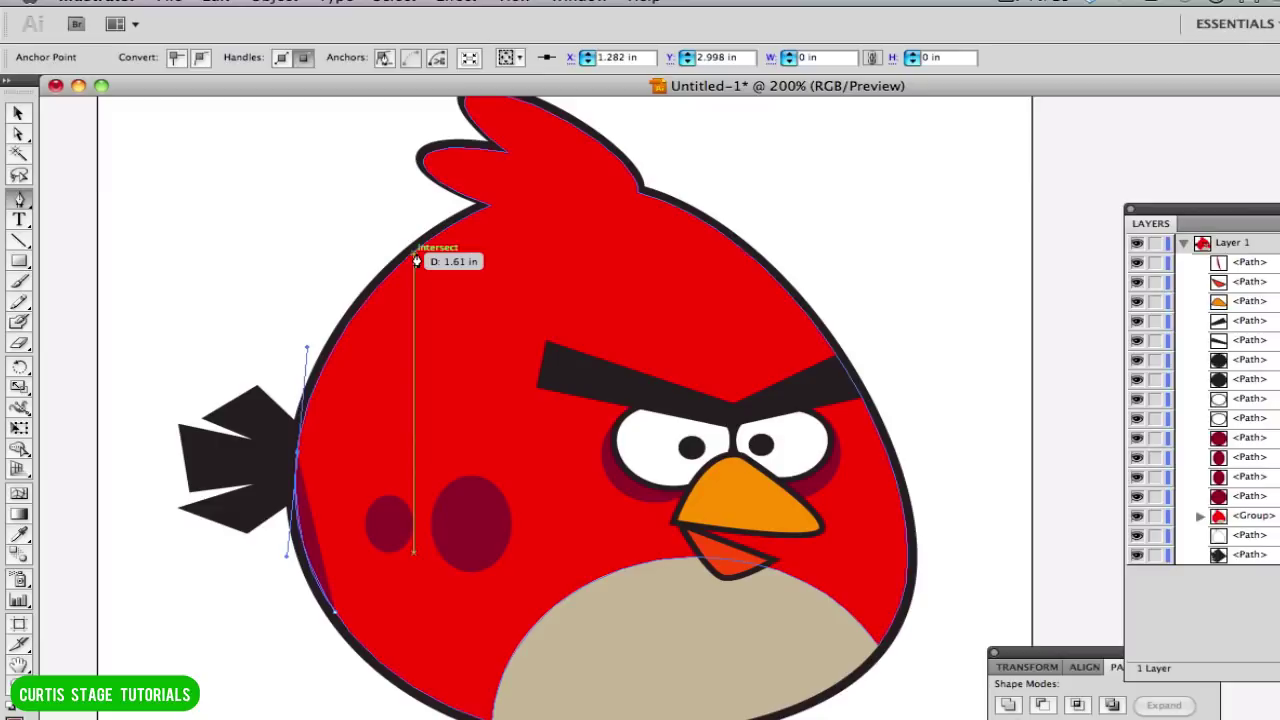
{"action": "left_click", "coordinate": [416, 261]}
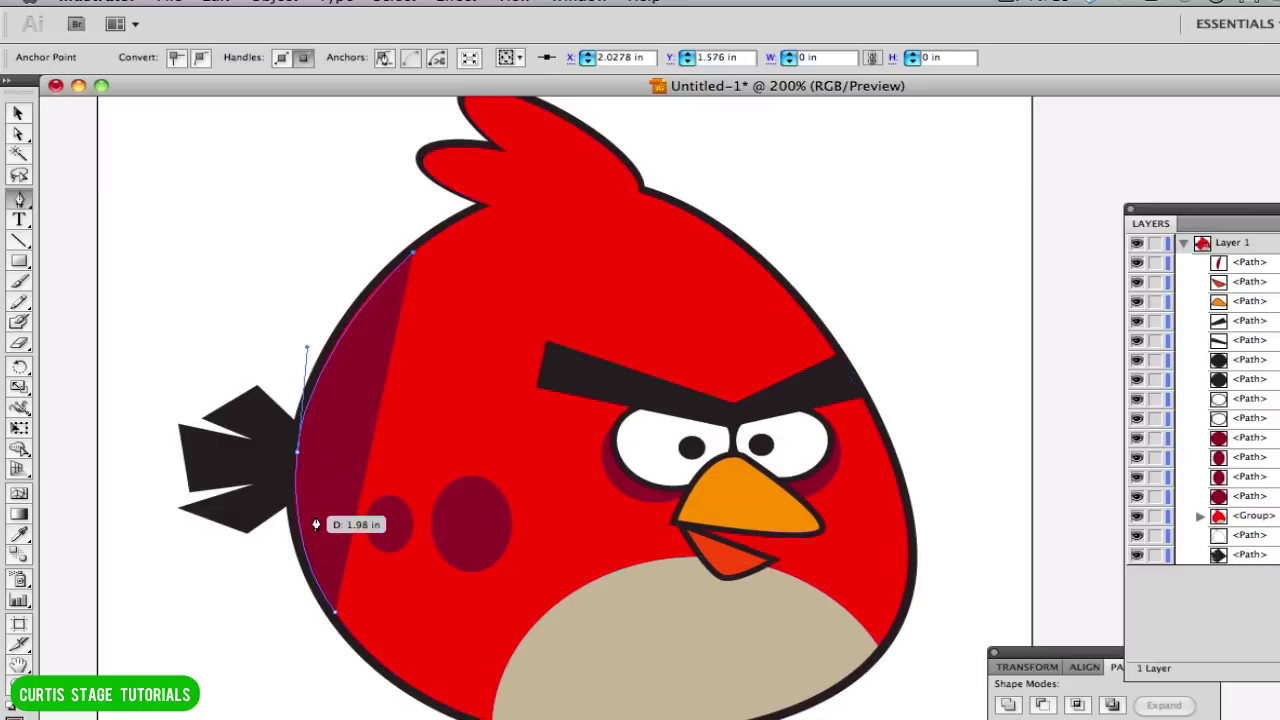
{"action": "left_click", "coordinate": [370, 445]}
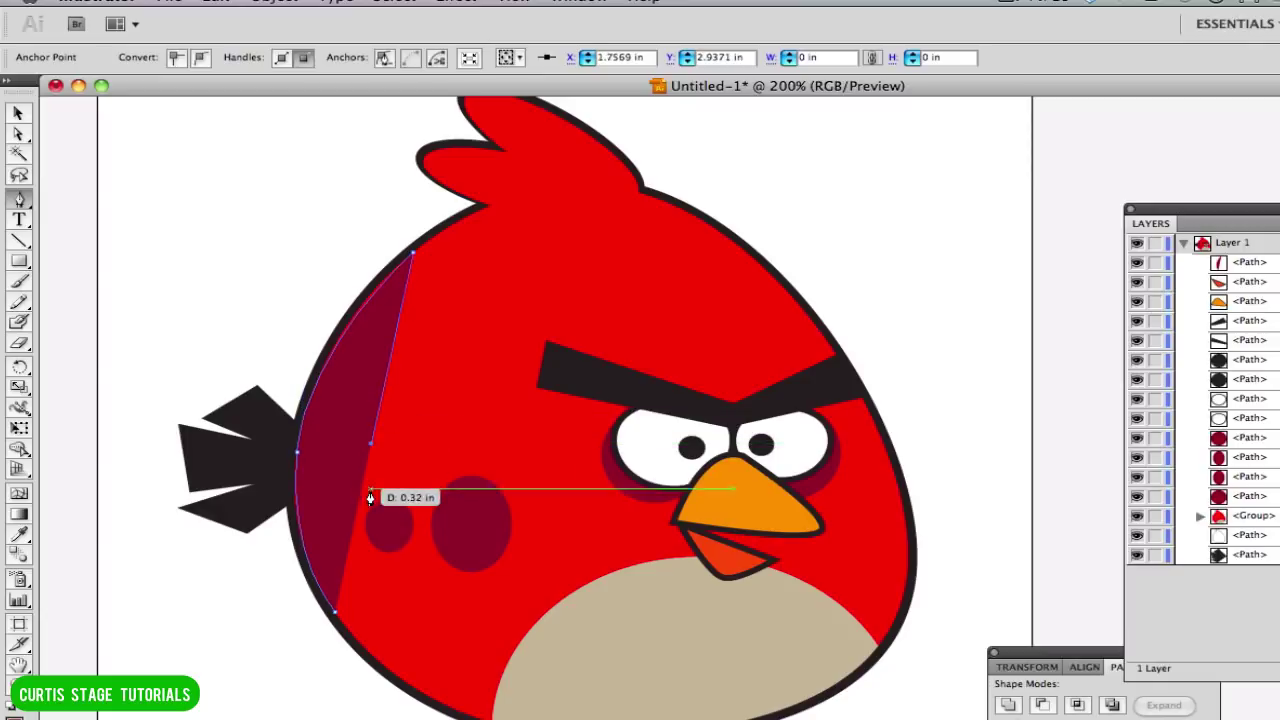
{"action": "left_click", "coordinate": [335, 615]}
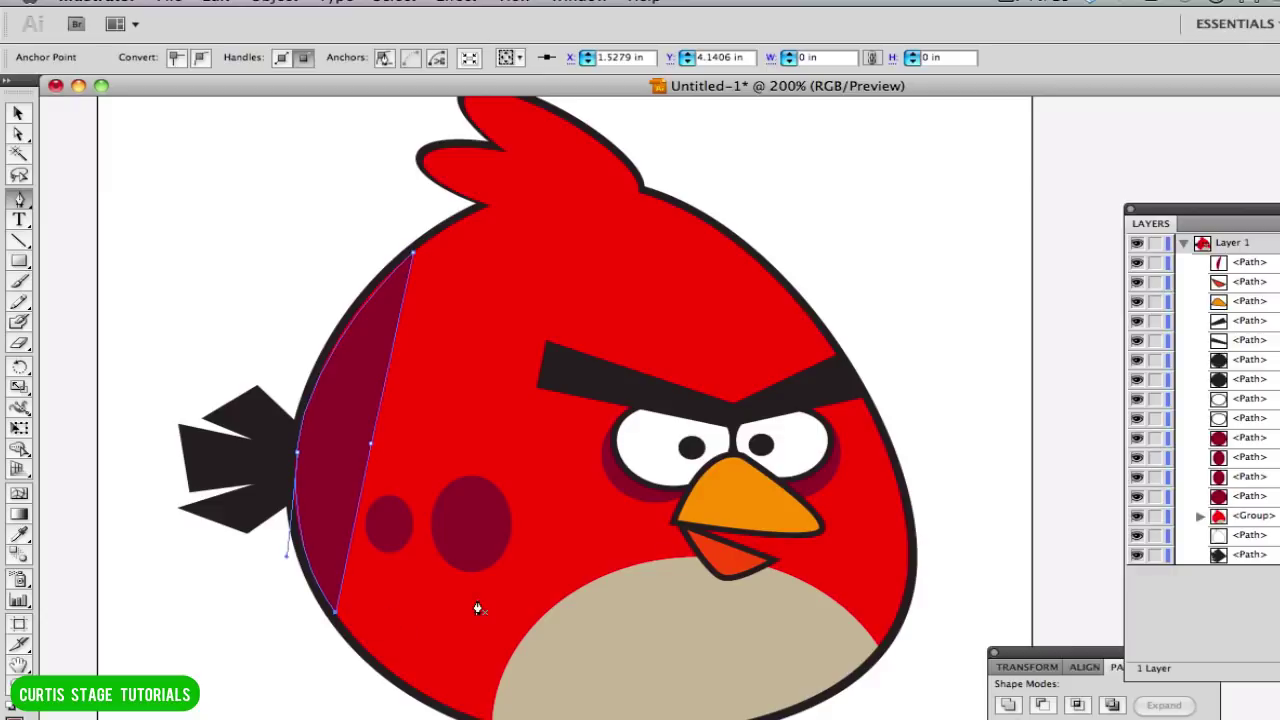
- Narrow the back shadow by moving its inner middle anchor toward the tail, to about X 1.5 in
{"action": "left_click", "coordinate": [18, 133]}
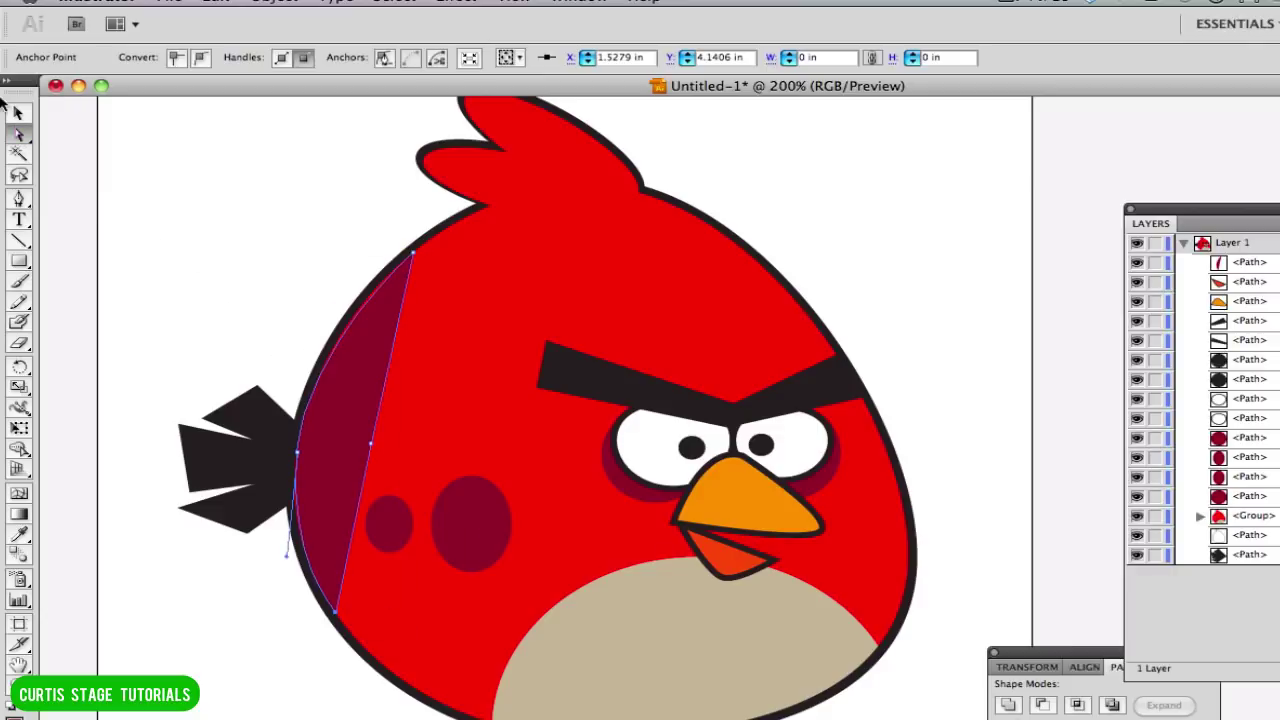
{"action": "left_click_drag", "start_coordinate": [370, 444], "coordinate": [338, 449]}
{"action": "left_click", "coordinate": [240, 331]}
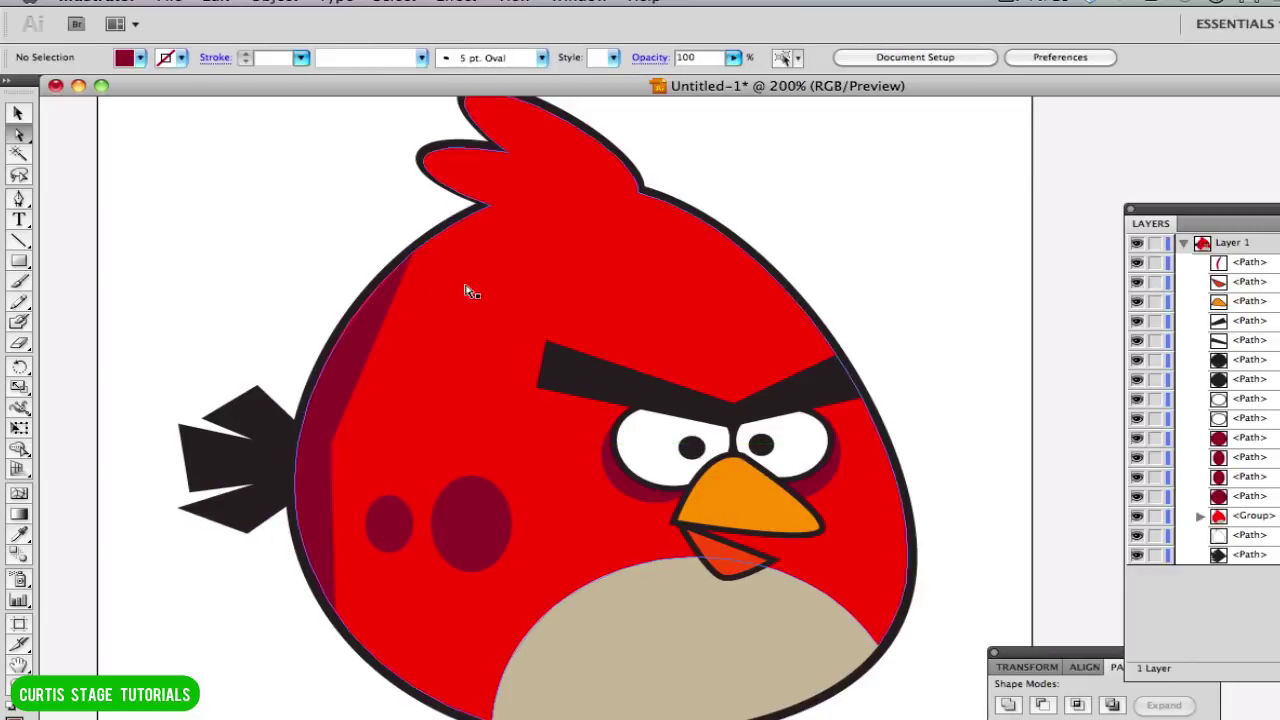
- Shift the shadow's upper anchor to about X 2.01 in and lengthen the back anchor's upper handle to follow the body outline
{"action": "left_click", "coordinate": [378, 363]}
{"action": "key", "text": "super+equal"}
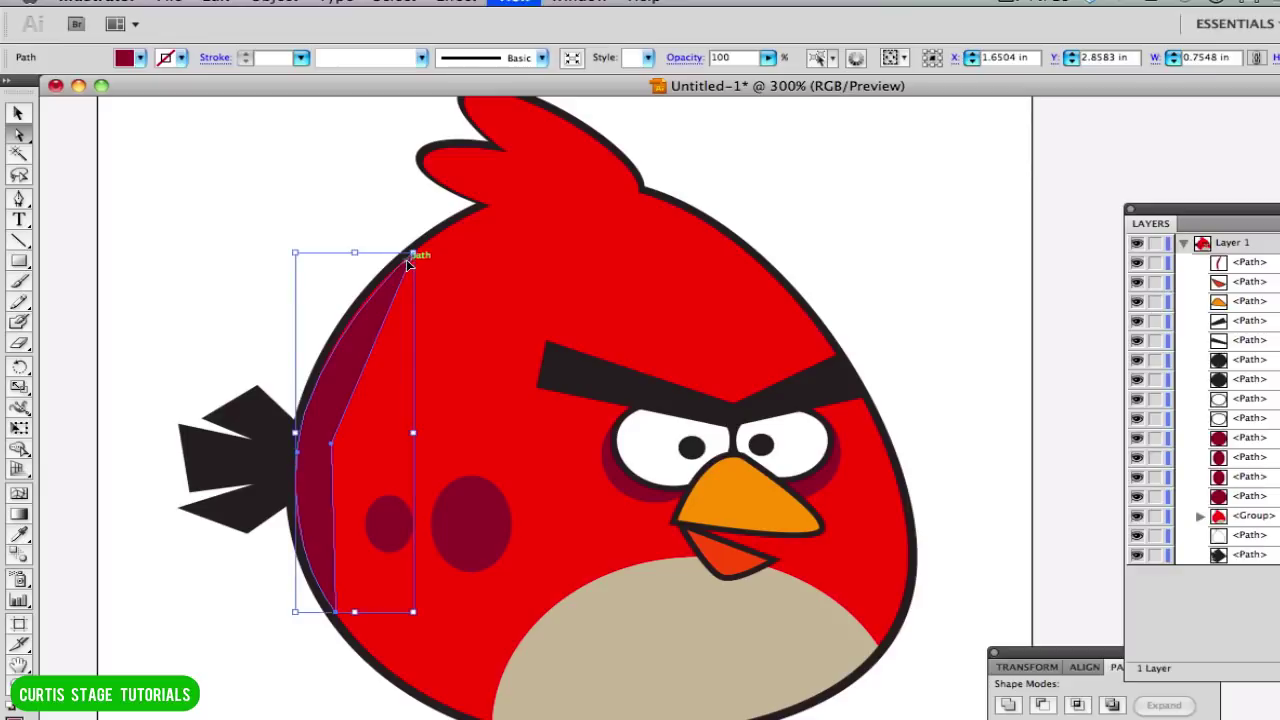
{"action": "key", "text": "super+equal"}
{"action": "left_click_drag", "start_coordinate": [299, 317], "coordinate": [569, 497]}
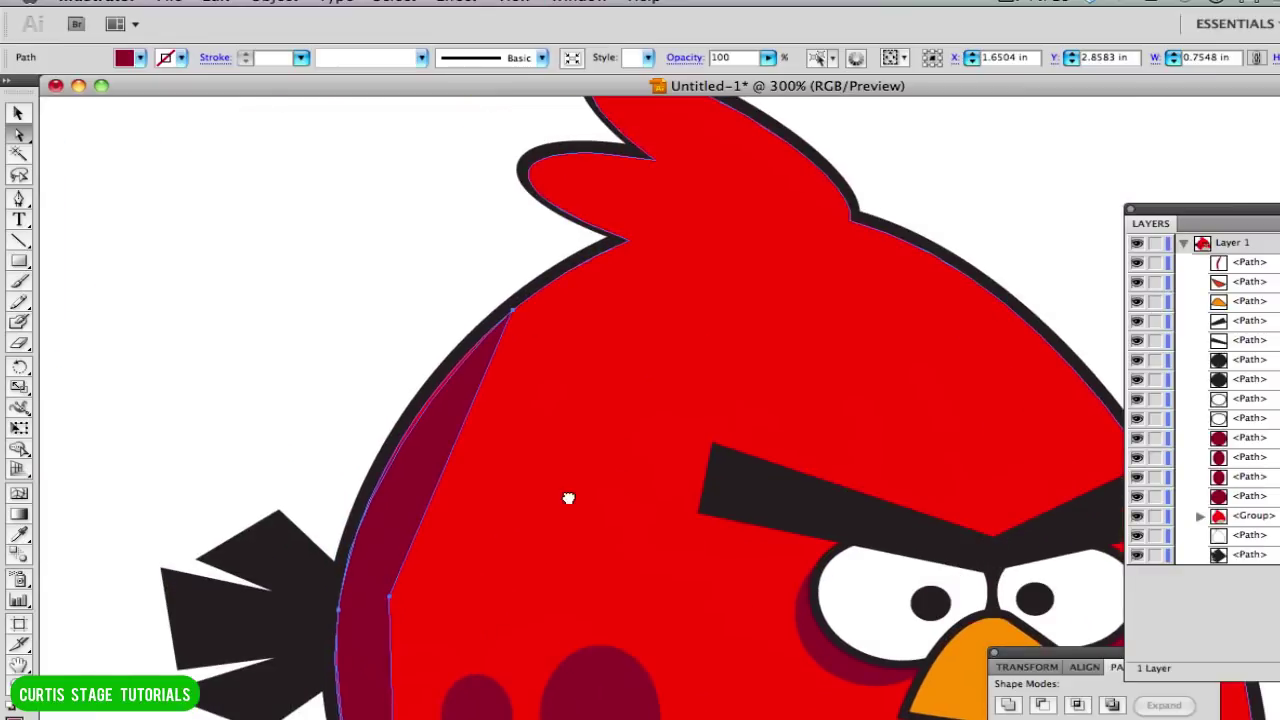
{"action": "left_click", "coordinate": [516, 308]}
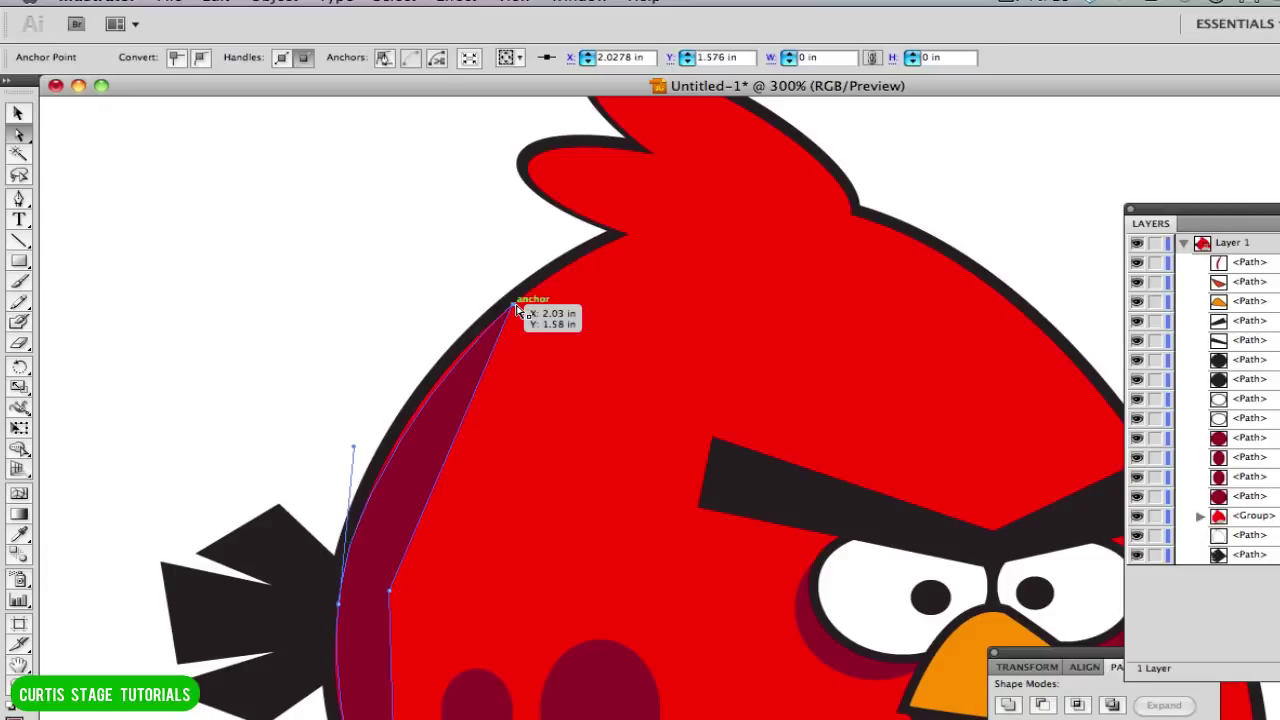
{"action": "left_click_drag", "start_coordinate": [516, 309], "coordinate": [520, 311]}
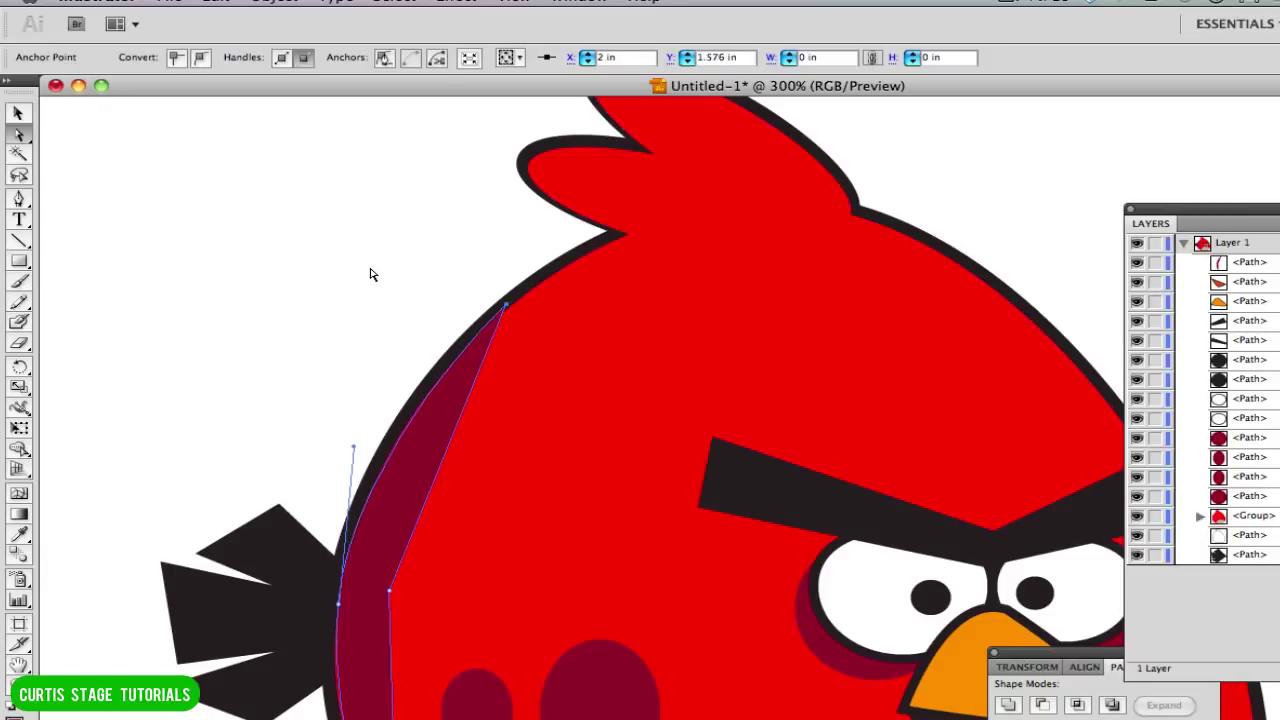
{"action": "key", "text": "Right"}
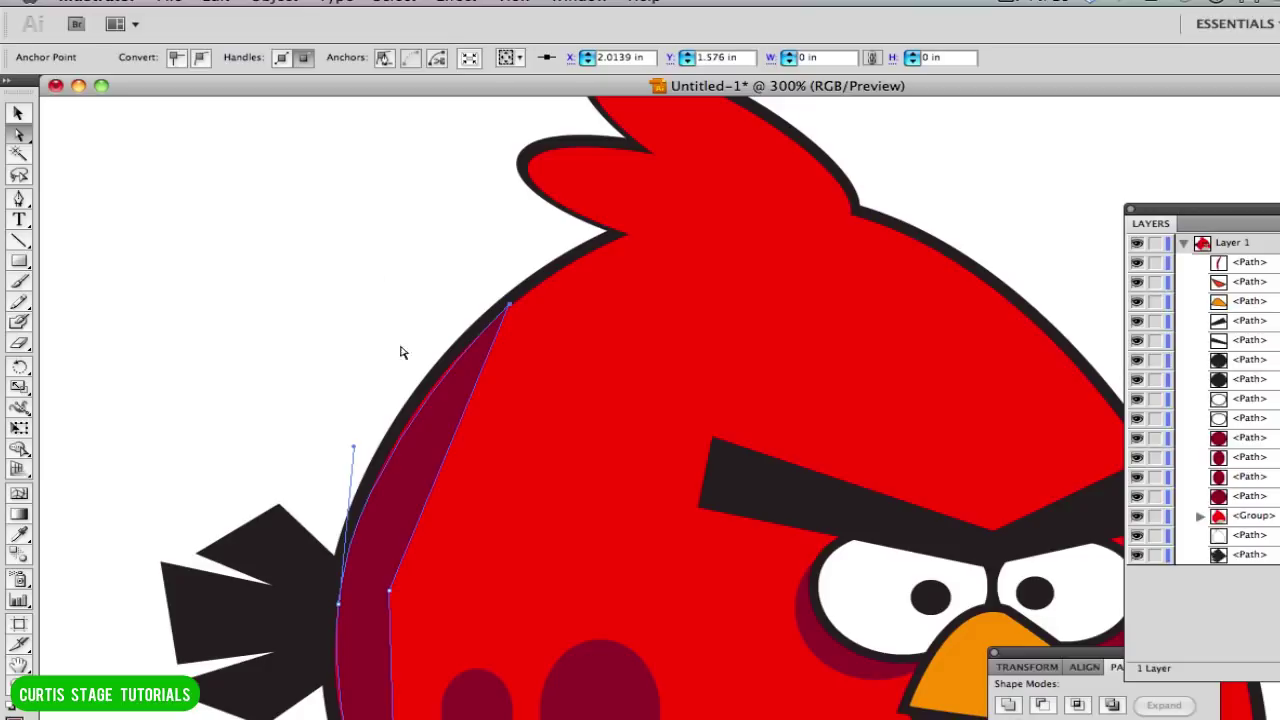
{"action": "left_click_drag", "start_coordinate": [354, 450], "coordinate": [356, 422]}
{"action": "left_click", "coordinate": [337, 335]}
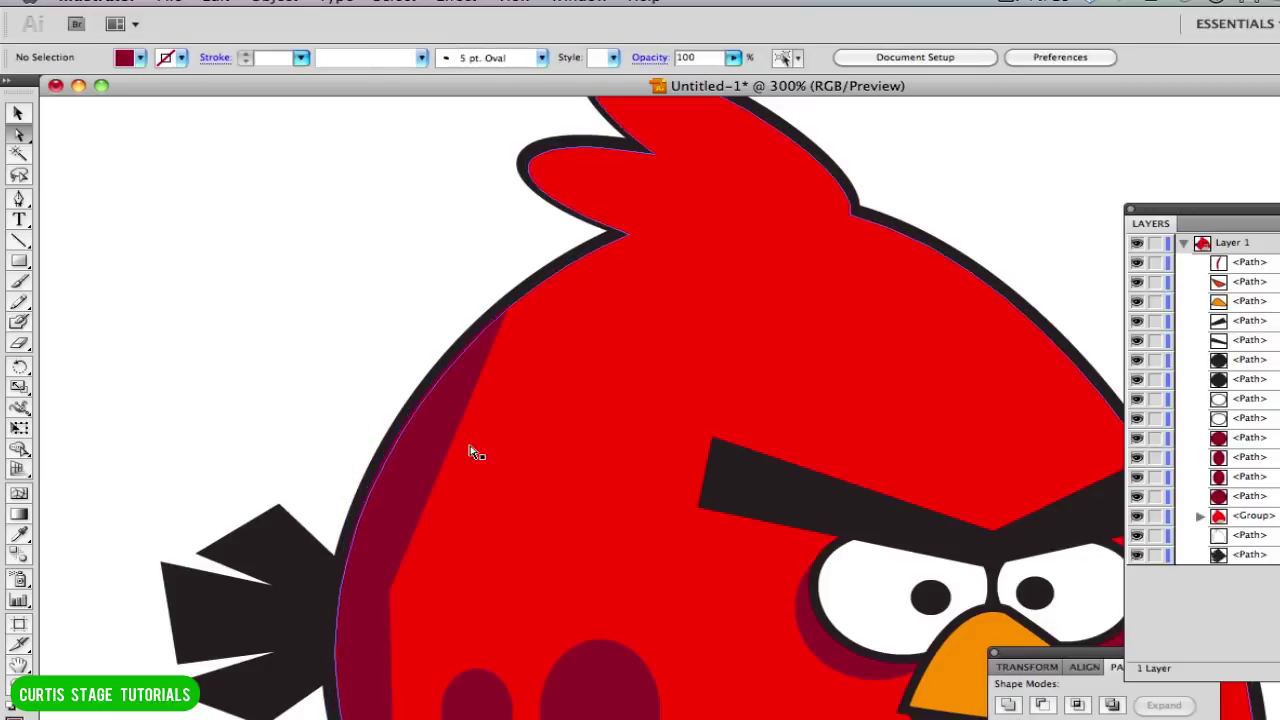
- Convert the inner corner anchor of the back shadow into a smooth point with direction handles
{"action": "scroll", "coordinate": [237, 254], "scroll_direction": "down", "scroll_amount": 5}
{"action": "scroll", "coordinate": [237, 254], "scroll_direction": "down", "scroll_amount": 1}
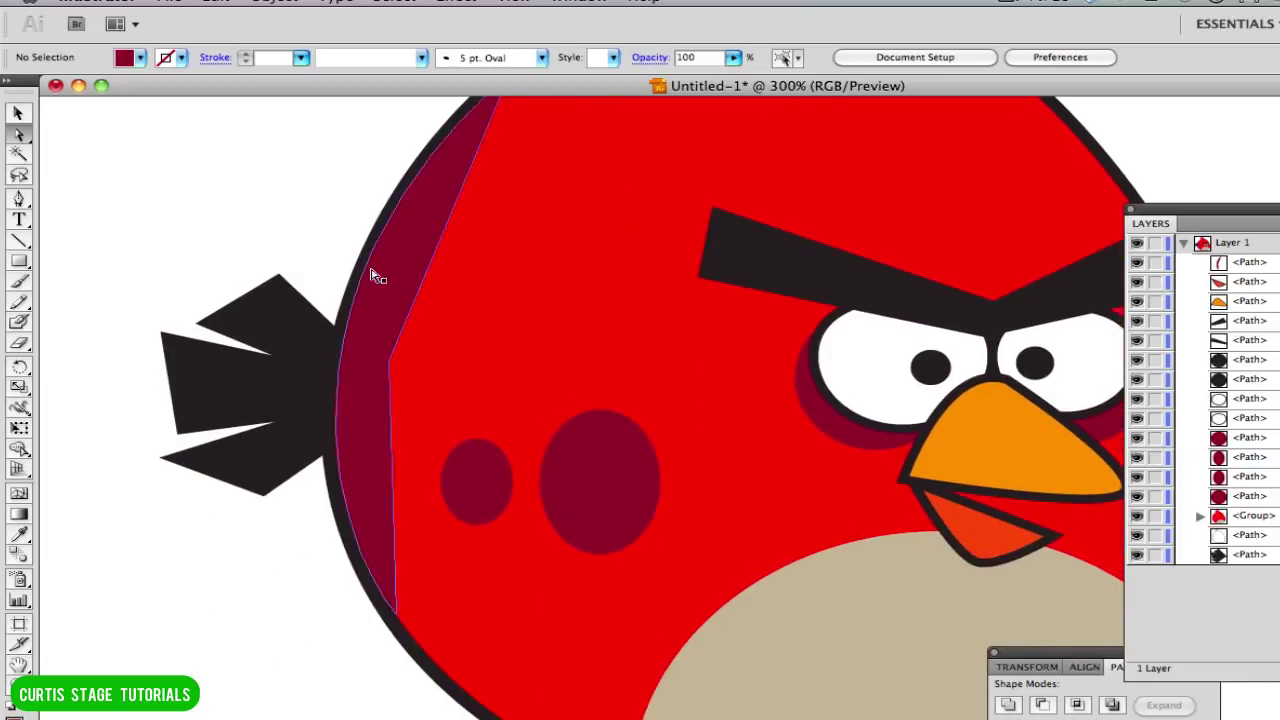
{"action": "left_click", "coordinate": [350, 416]}
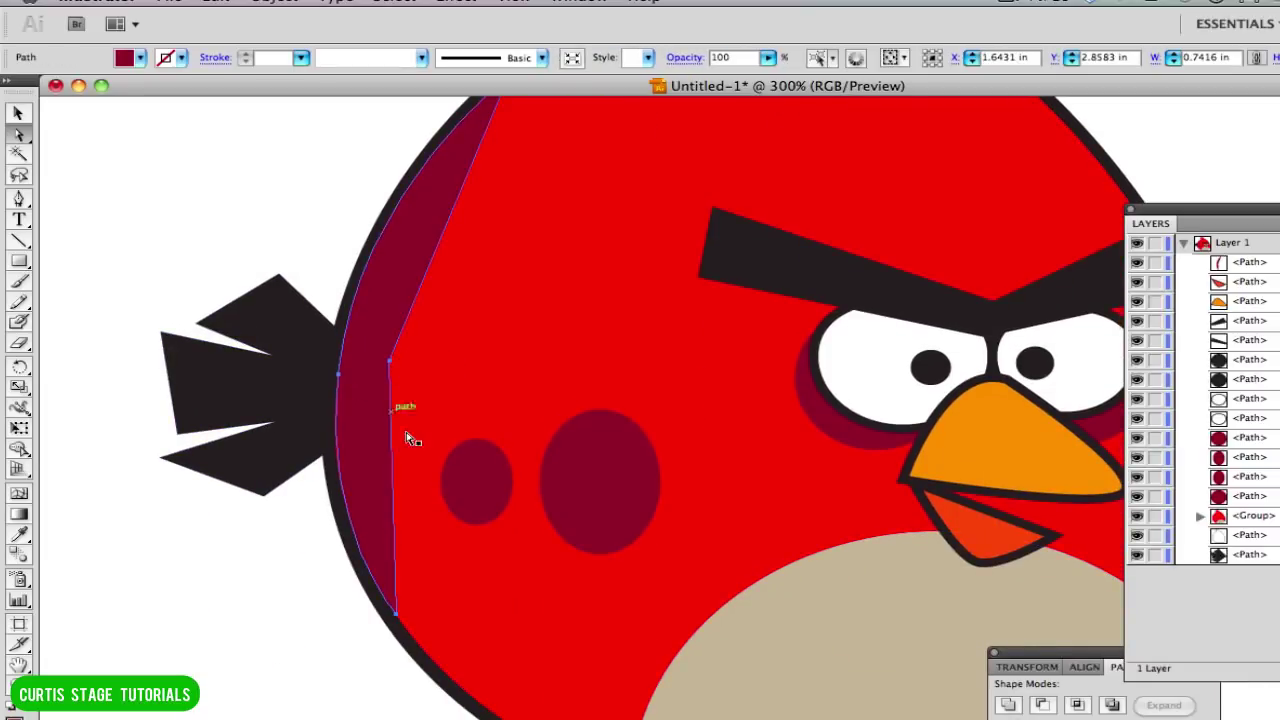
{"action": "left_click", "coordinate": [392, 360]}
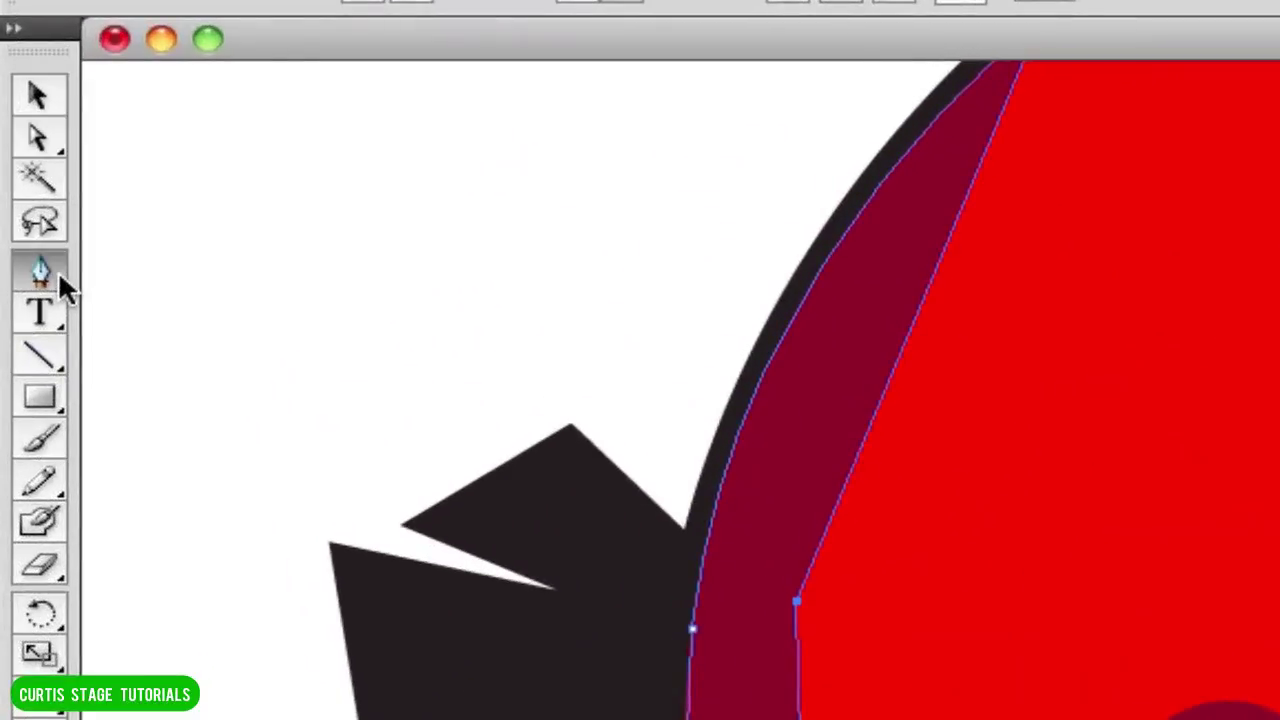
{"action": "left_click_drag", "start_coordinate": [58, 270], "coordinate": [175, 404]}
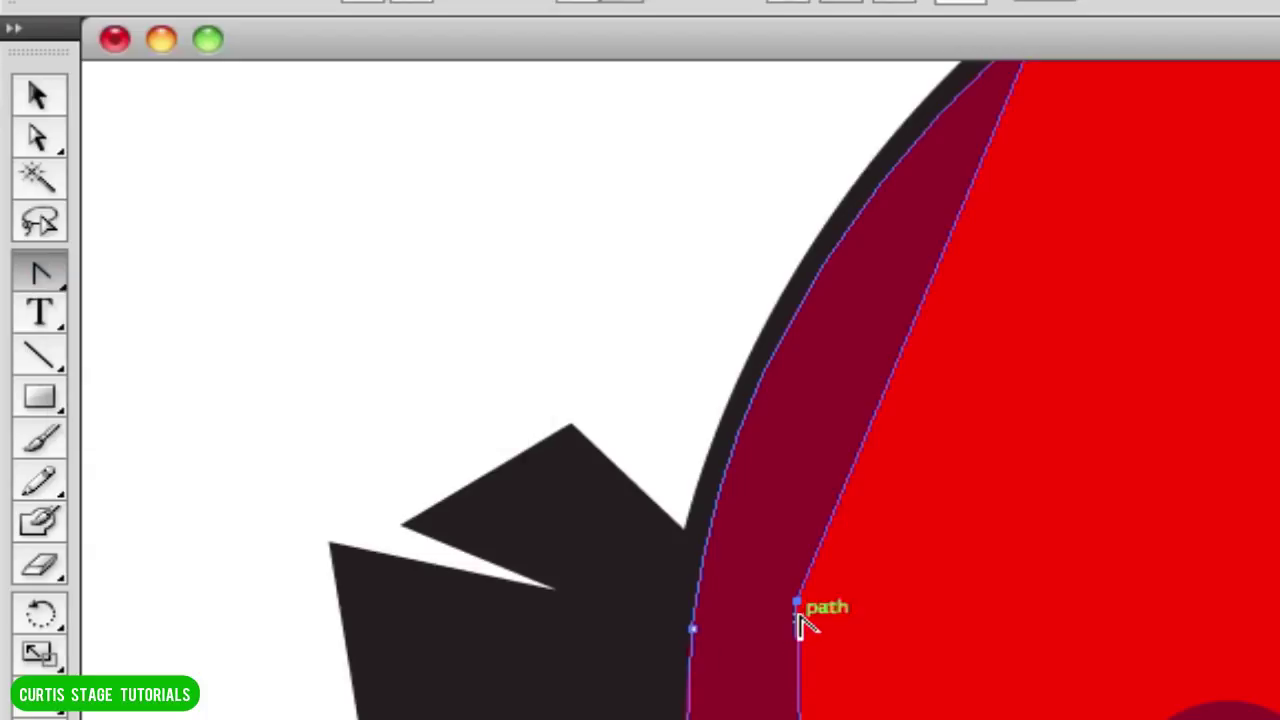
{"action": "left_click_drag", "start_coordinate": [798, 603], "coordinate": [917, 711]}
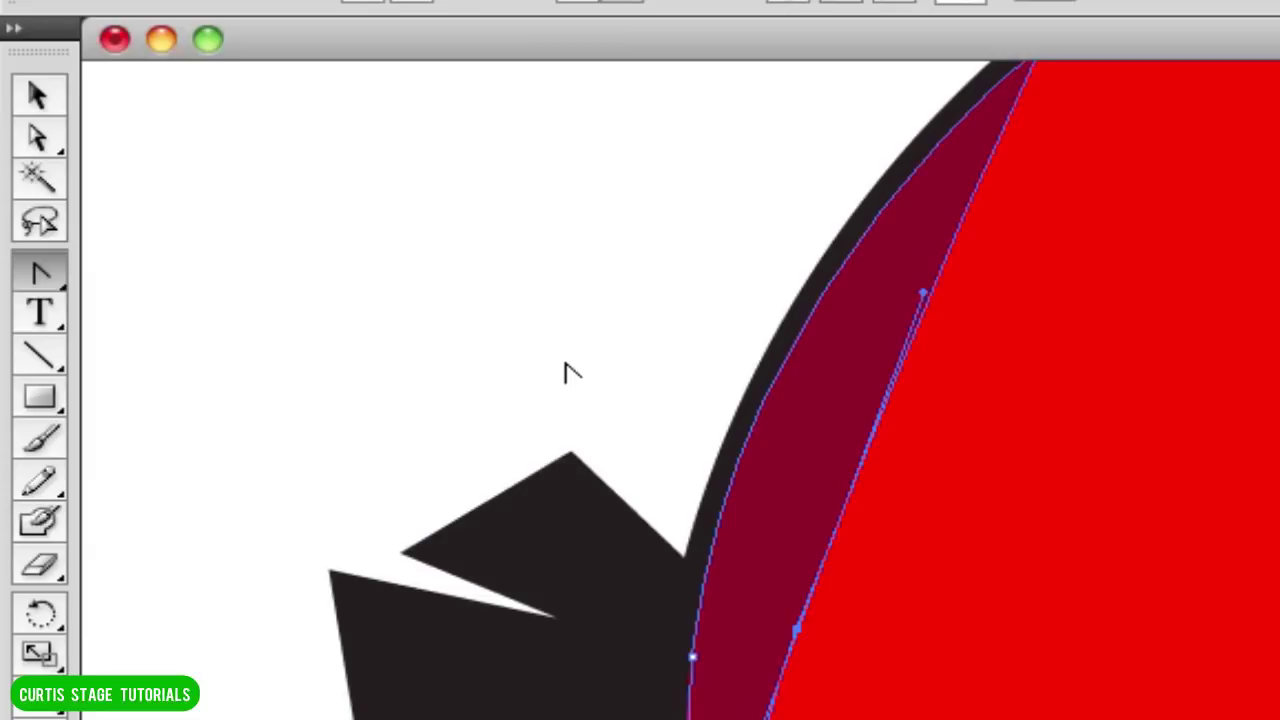
{"action": "key", "text": "Return"}
- Reposition the smoothed inner anchor to give the back shadow an evenly tapering inner curve
{"action": "left_click", "coordinate": [45, 142]}
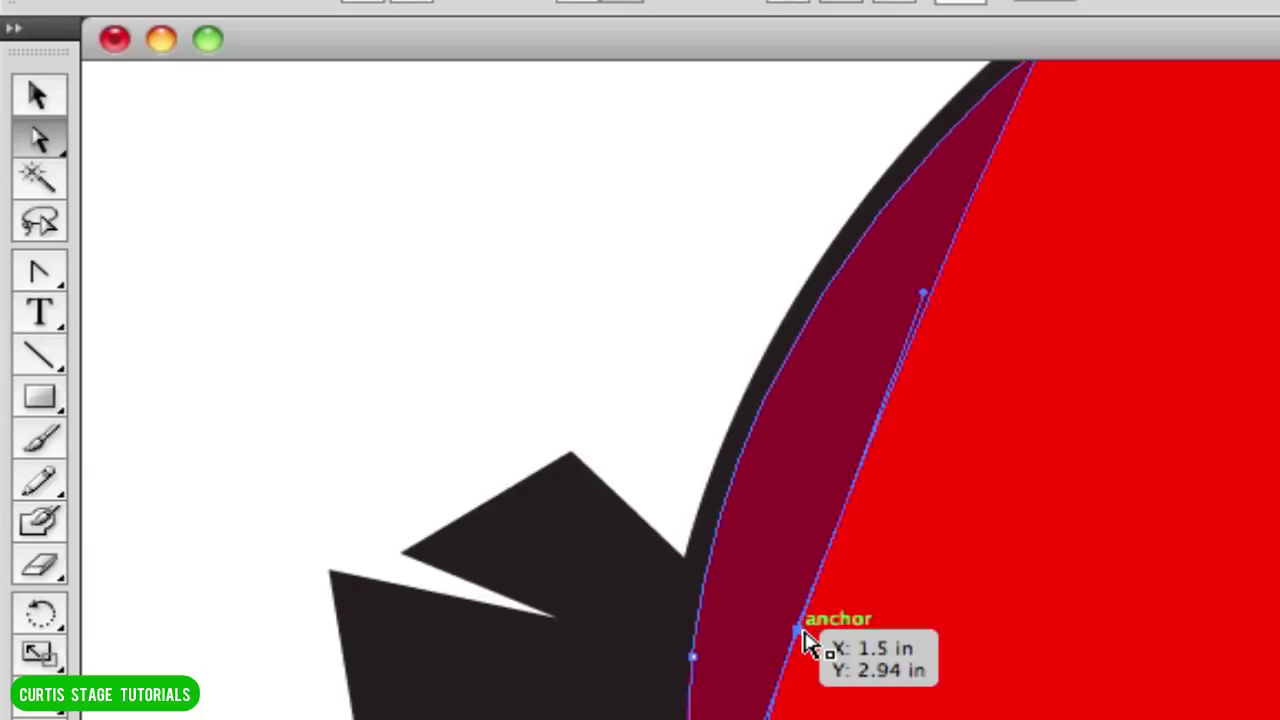
{"action": "left_click_drag", "start_coordinate": [803, 640], "coordinate": [797, 548]}
{"action": "left_click", "coordinate": [548, 340]}
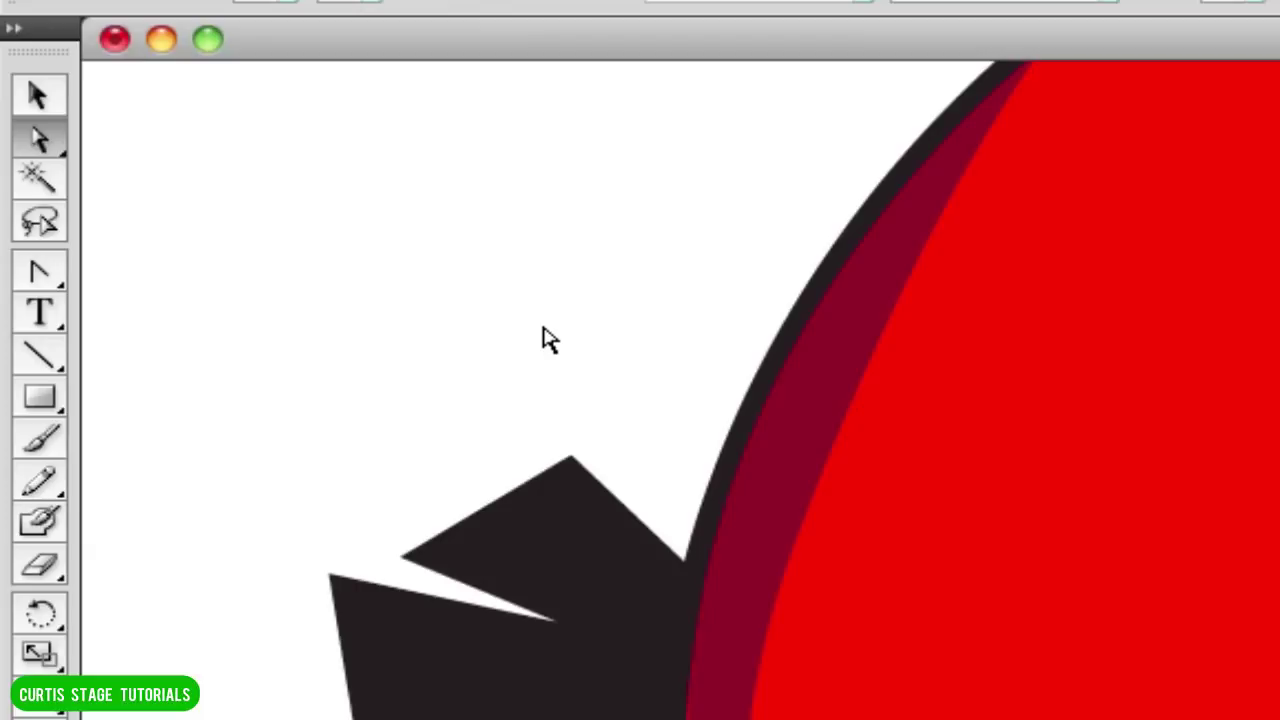
- Detach the Pen tool group as a floating palette over the blank area above the tail, with Convert Anchor Point active
{"action": "scroll", "coordinate": [548, 340], "scroll_direction": "up", "scroll_amount": 3}
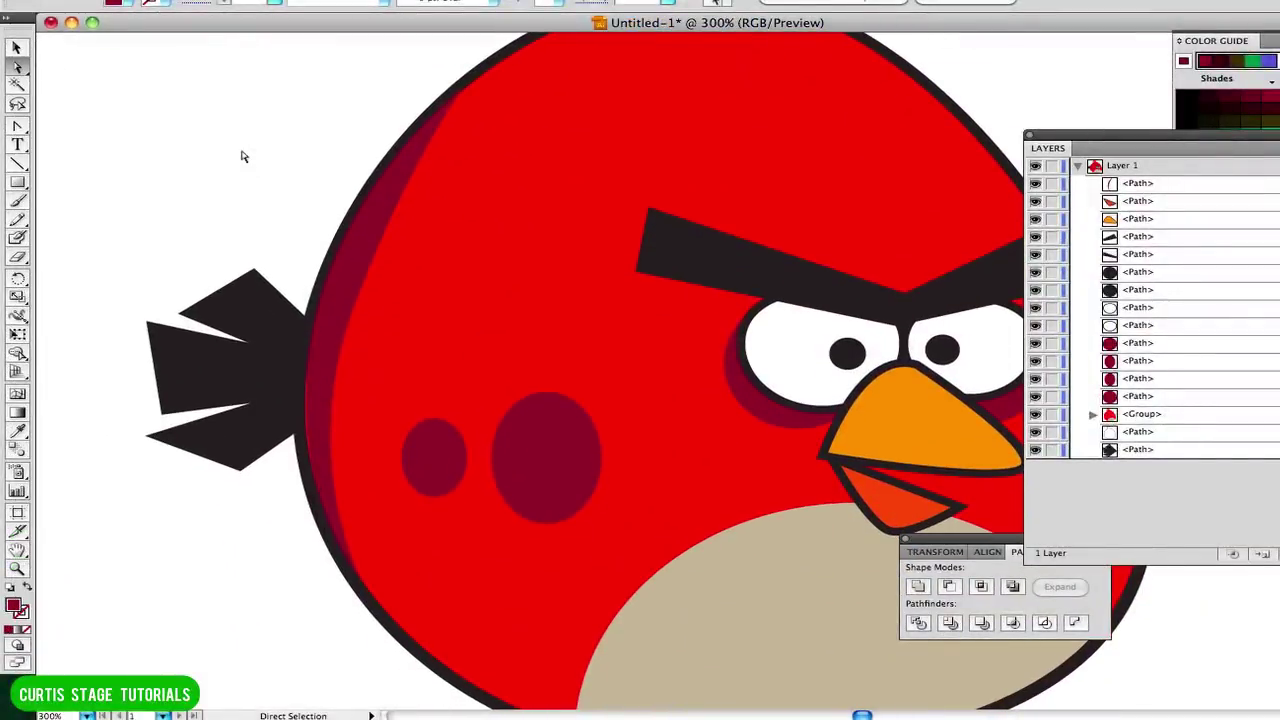
{"action": "scroll", "coordinate": [240, 177], "scroll_direction": "down", "scroll_amount": 5}
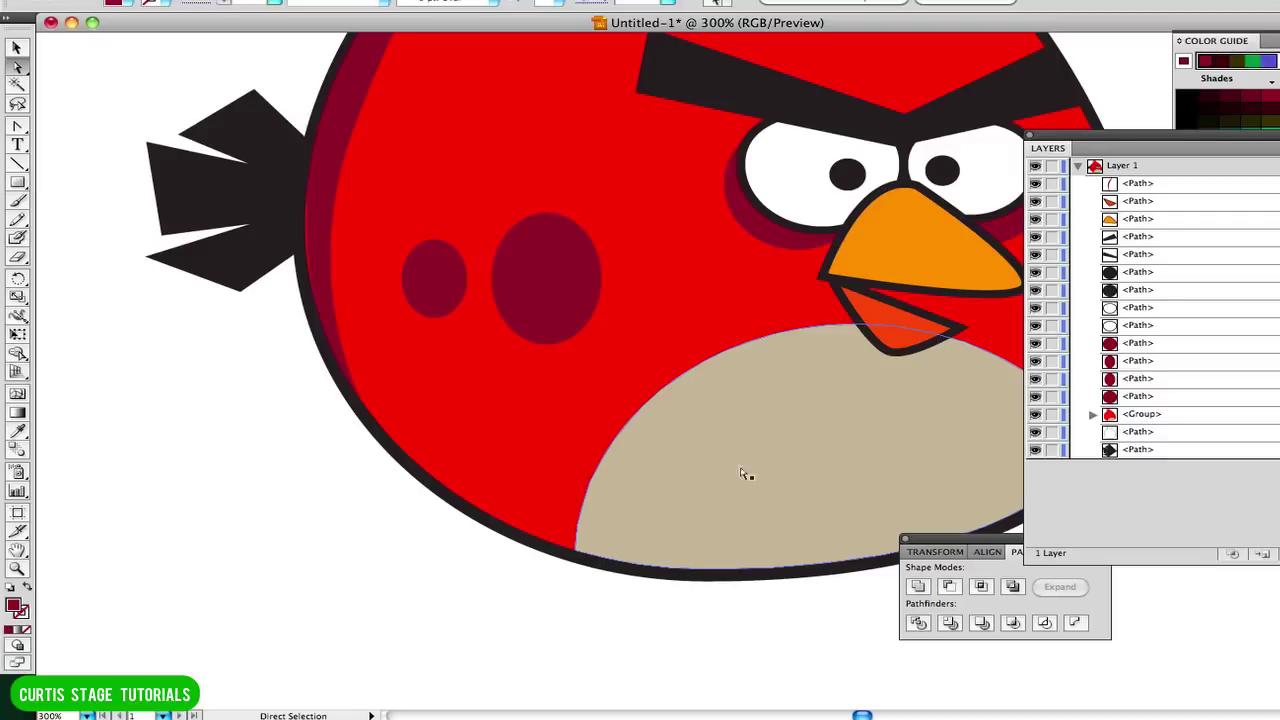
{"action": "scroll", "coordinate": [657, 414], "scroll_direction": "up", "scroll_amount": 6}
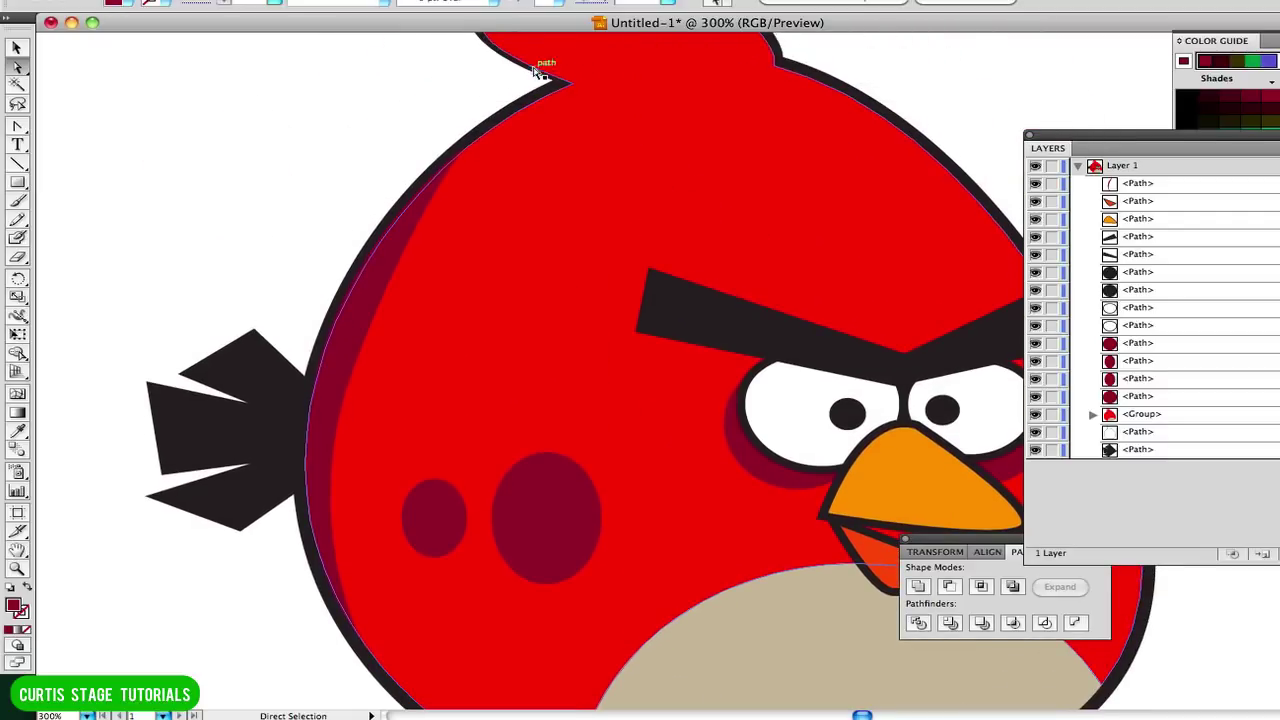
{"action": "scroll", "coordinate": [577, 96], "scroll_direction": "up", "scroll_amount": 3}
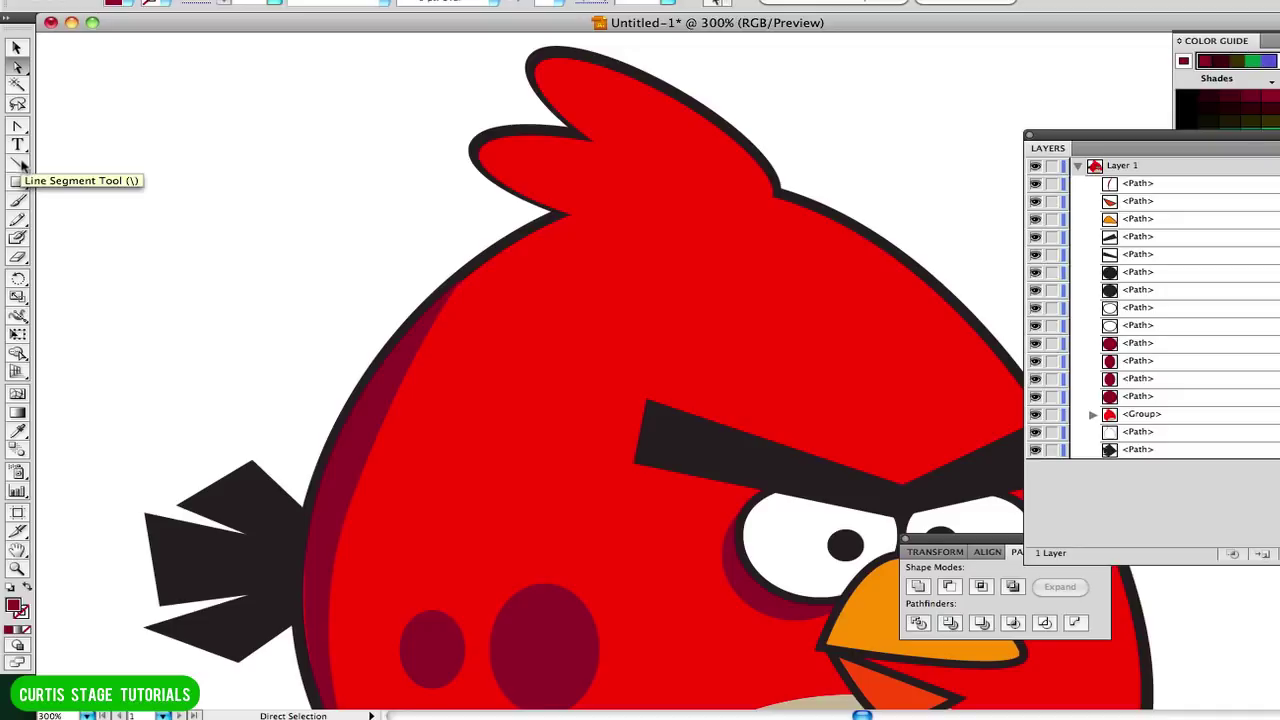
{"action": "left_click", "coordinate": [14, 130]}
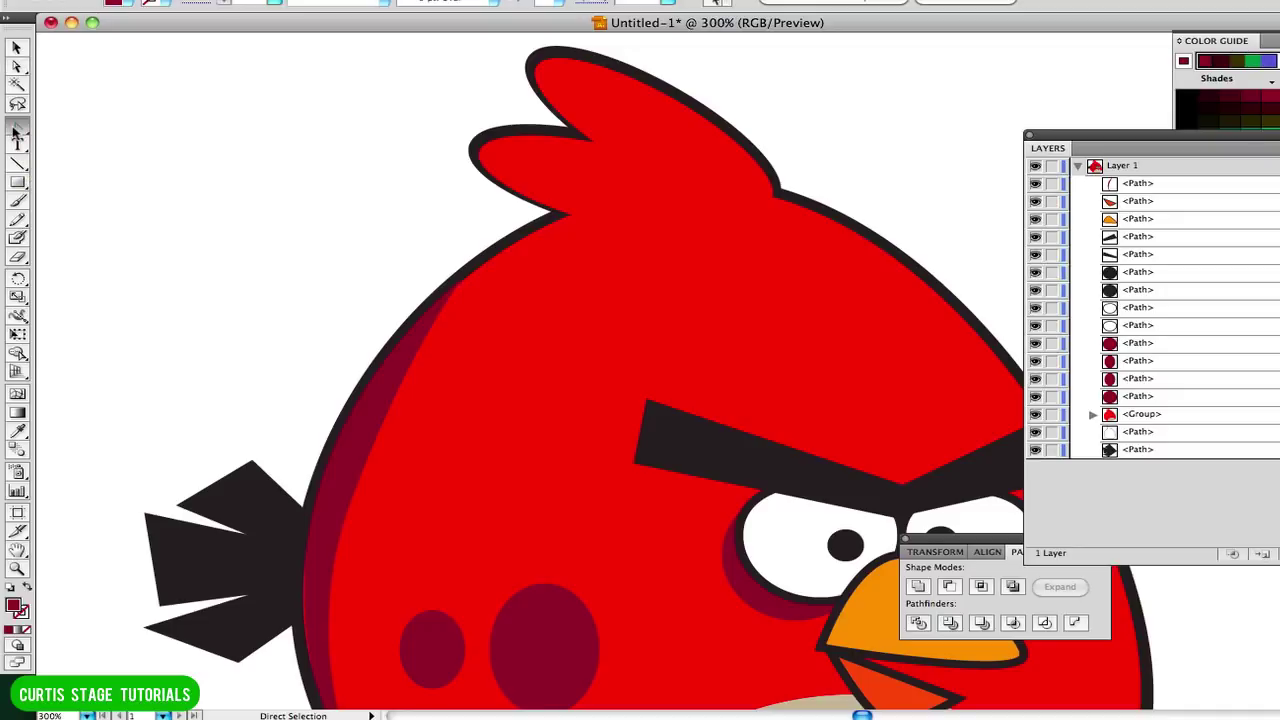
{"action": "left_click_drag", "start_coordinate": [14, 130], "coordinate": [236, 163]}
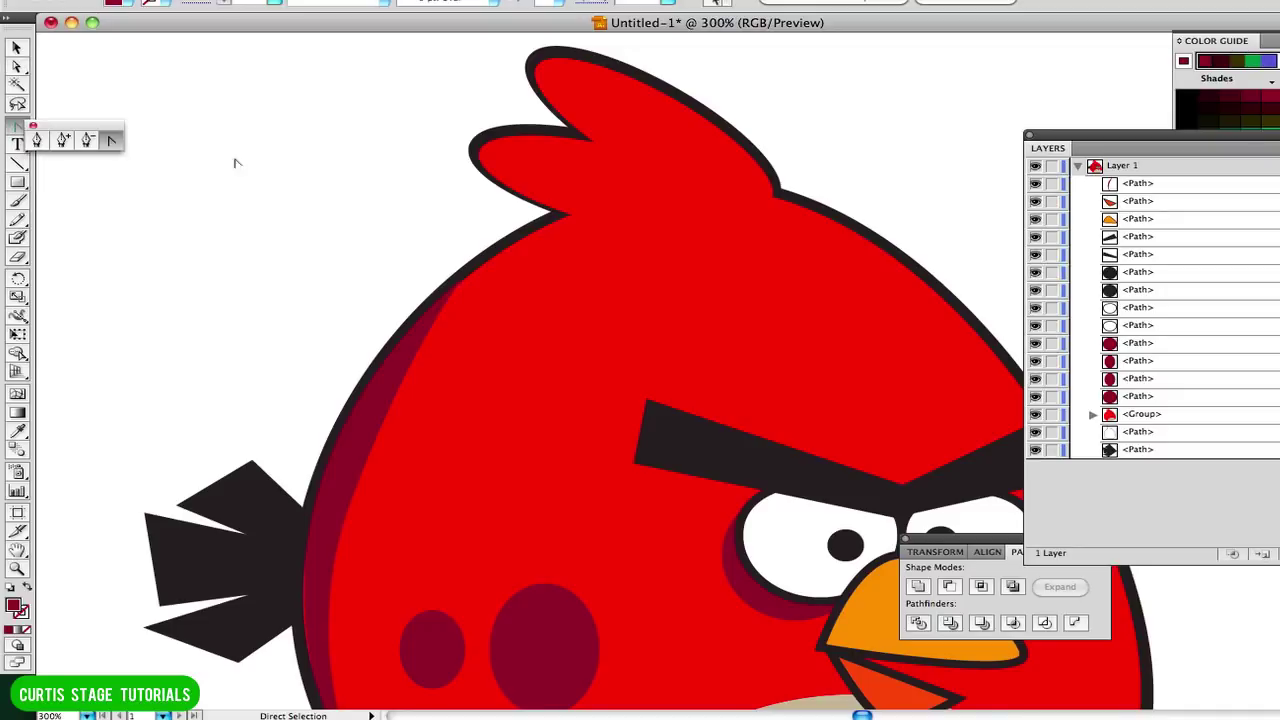
{"action": "left_click", "coordinate": [111, 140]}
{"action": "left_click_drag", "start_coordinate": [98, 126], "coordinate": [166, 122]}
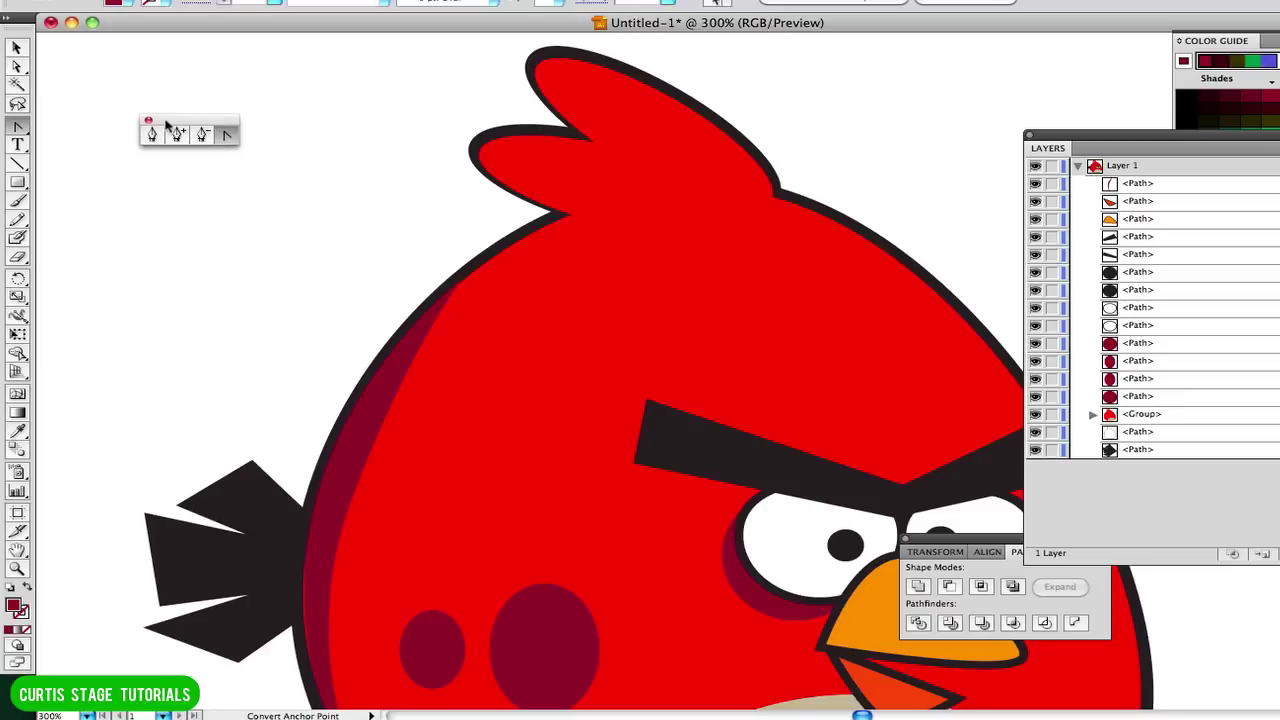
- Close the floating Pen tool palette and detach it again, placing it over the blank area beside the head feathers
{"action": "left_click", "coordinate": [148, 121]}
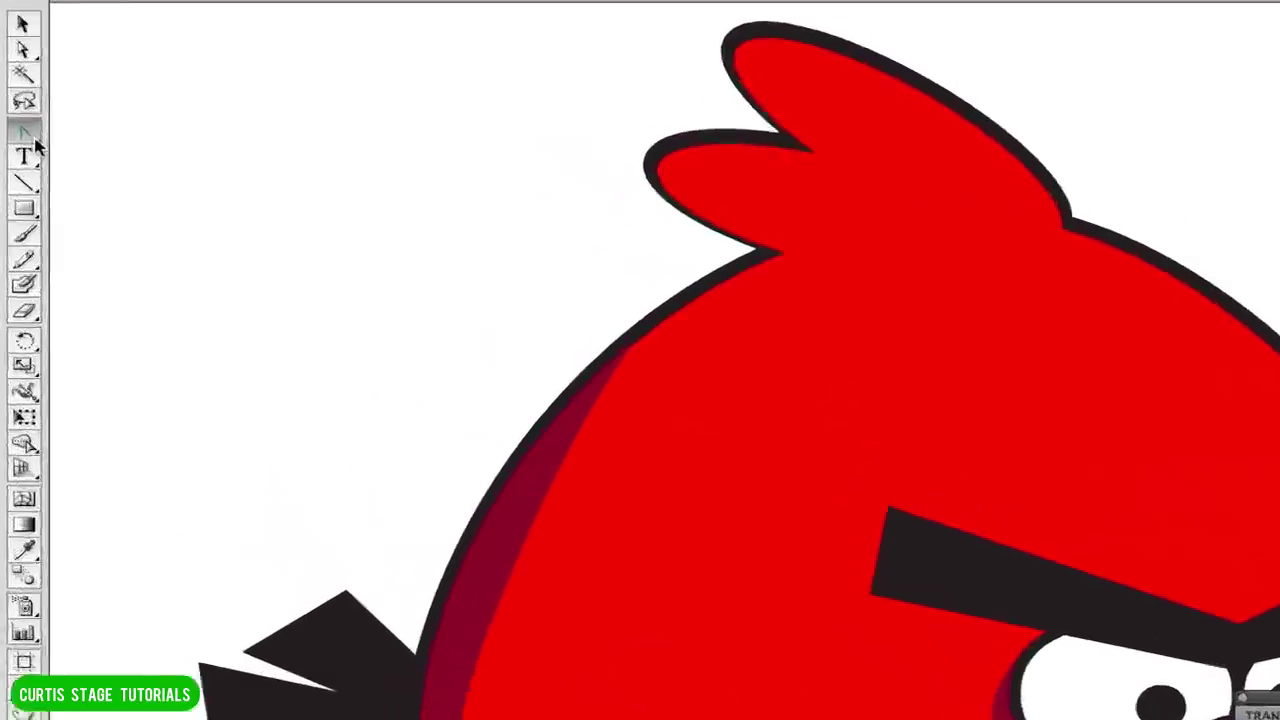
{"action": "left_click_drag", "start_coordinate": [17, 126], "coordinate": [202, 163]}
{"action": "left_click_drag", "start_coordinate": [351, 194], "coordinate": [403, 167]}
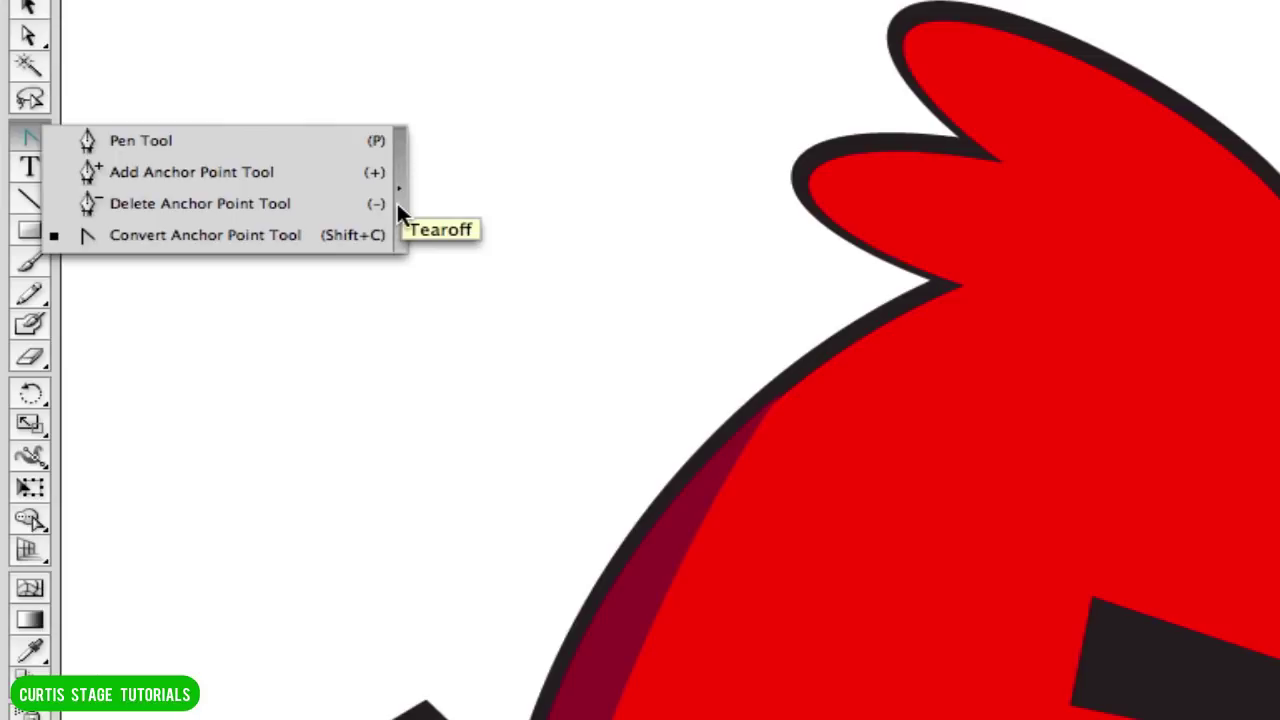
{"action": "left_click_drag", "start_coordinate": [404, 184], "coordinate": [404, 184]}
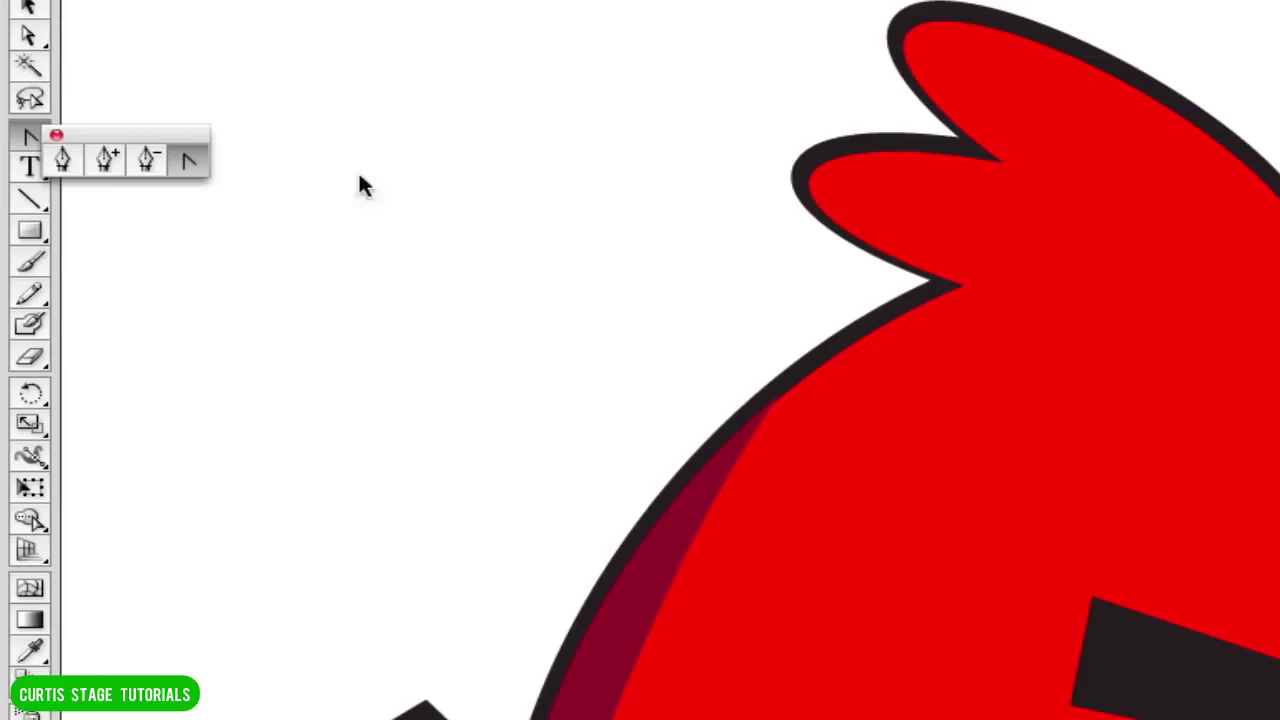
{"action": "left_click_drag", "start_coordinate": [155, 142], "coordinate": [632, 280]}
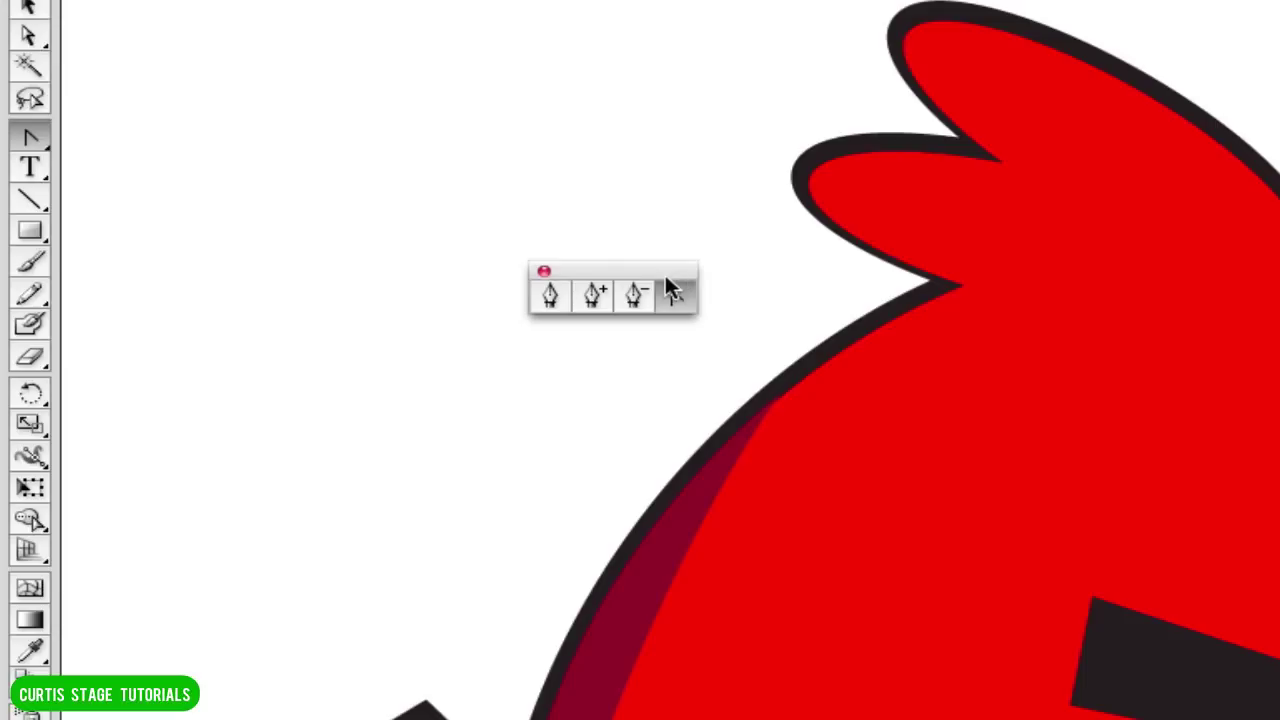
- Draw a closed dark red shadow with the Pen tool over the tip and underside of the lower head feather
{"action": "left_click", "coordinate": [555, 302]}
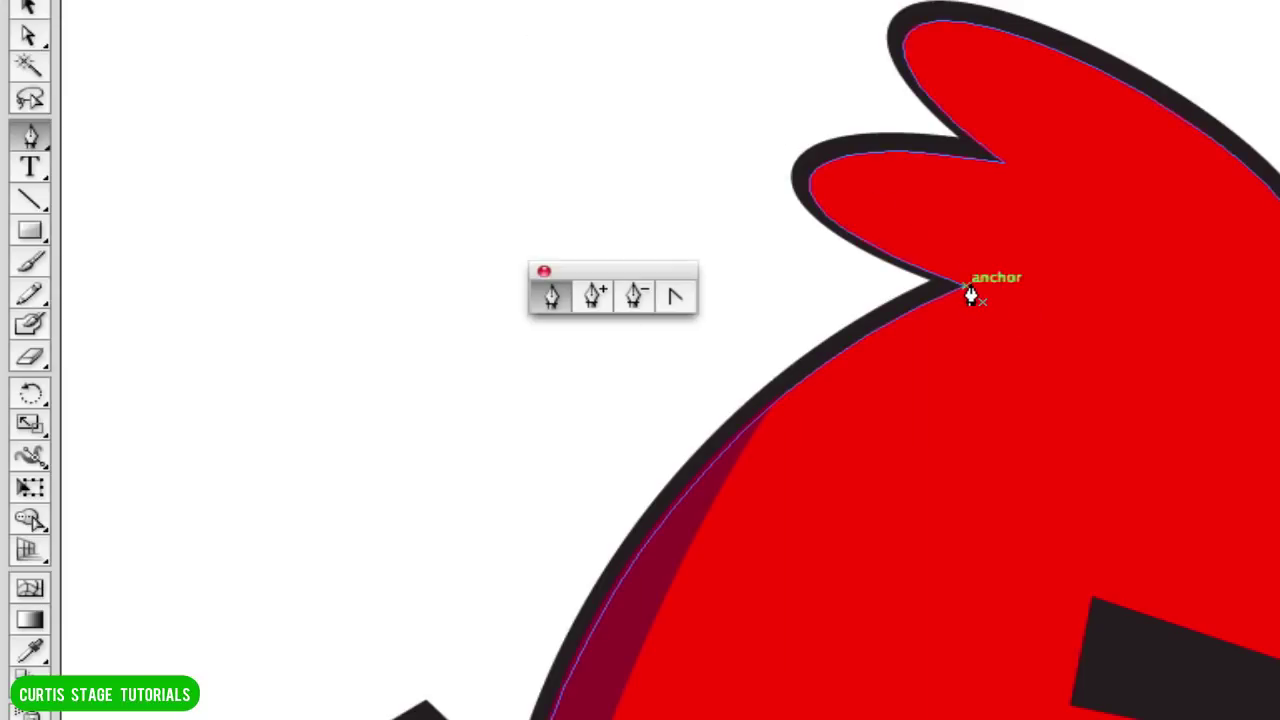
{"action": "left_click_drag", "start_coordinate": [970, 293], "coordinate": [812, 180]}
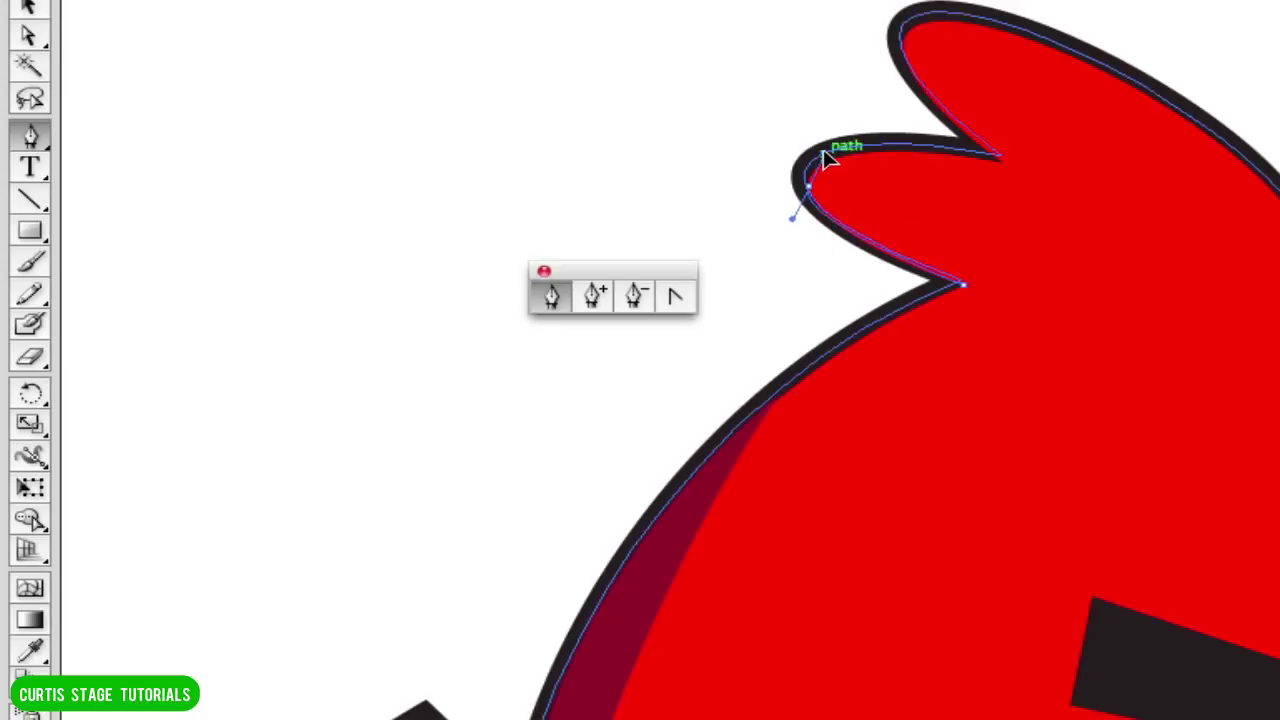
{"action": "left_click_drag", "start_coordinate": [823, 149], "coordinate": [887, 157]}
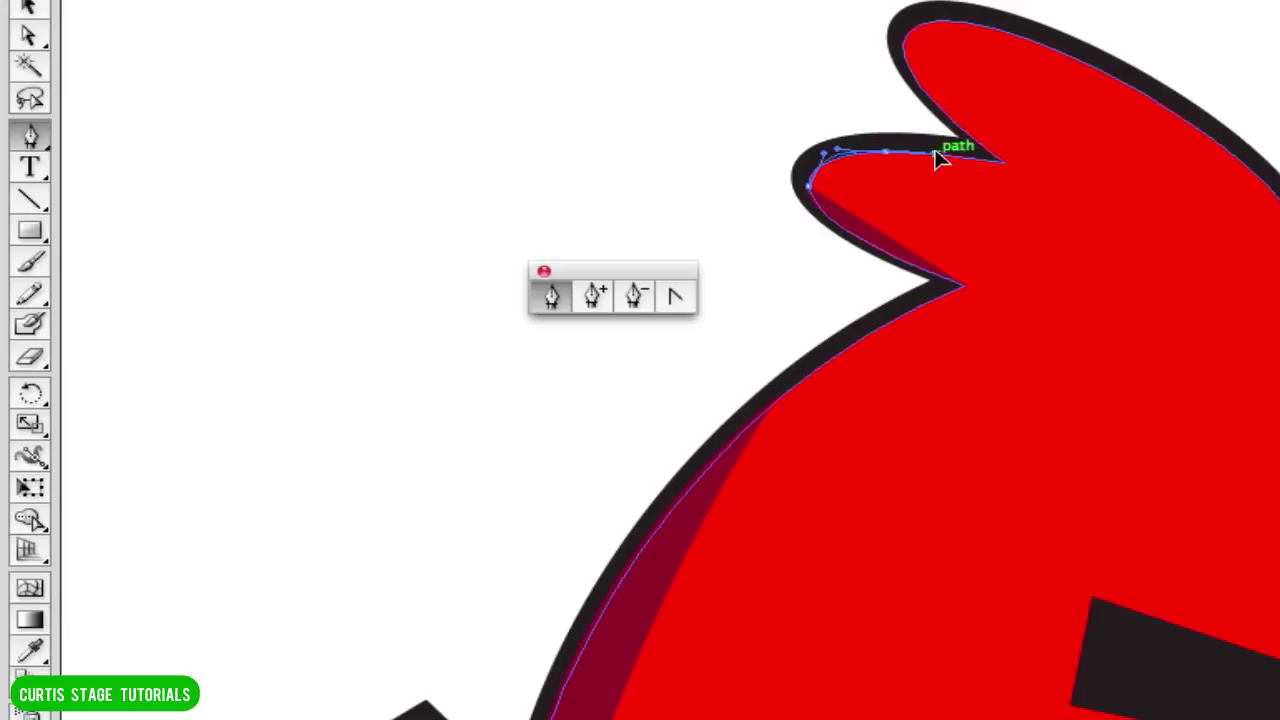
{"action": "left_click", "coordinate": [948, 152]}
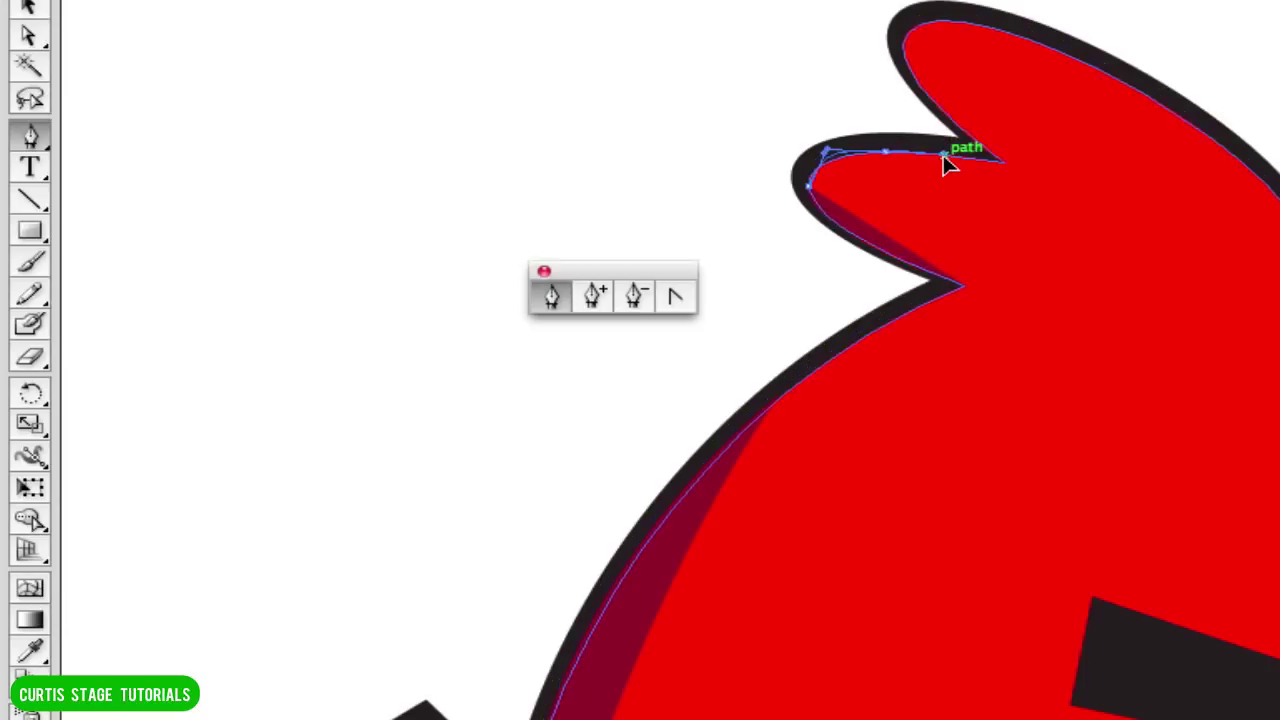
{"action": "mouse_move", "coordinate": [963, 285]}
{"action": "left_mouse_down"}
{"action": "mouse_move", "coordinate": [1029, 219]}
{"action": "mouse_move", "coordinate": [920, 214]}
{"action": "mouse_move", "coordinate": [982, 268]}
{"action": "mouse_move", "coordinate": [968, 290]}
{"action": "left_mouse_up"}
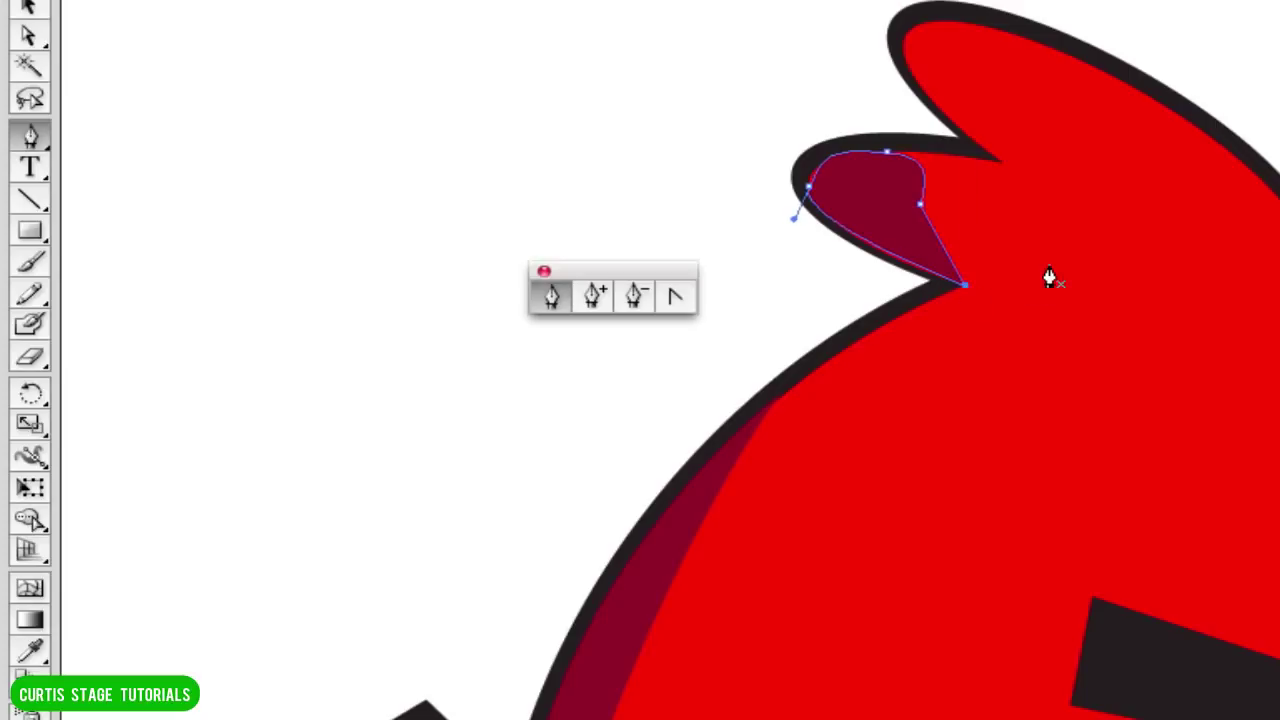
- Shift the upper and inner anchors of the lower feather's shadow slightly toward the feather tip
{"action": "left_click", "coordinate": [30, 36]}
{"action": "left_click", "coordinate": [912, 209]}
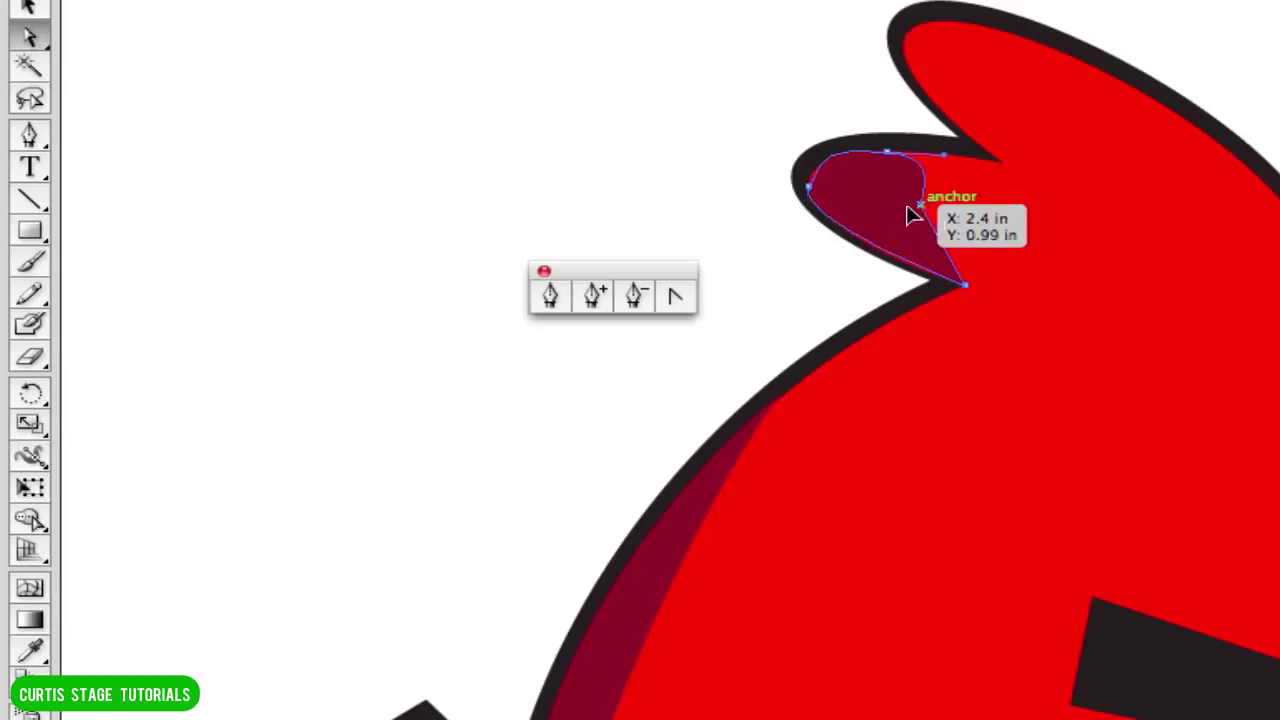
{"action": "left_click_drag", "start_coordinate": [910, 212], "coordinate": [868, 160]}
{"action": "left_click", "coordinate": [849, 157]}
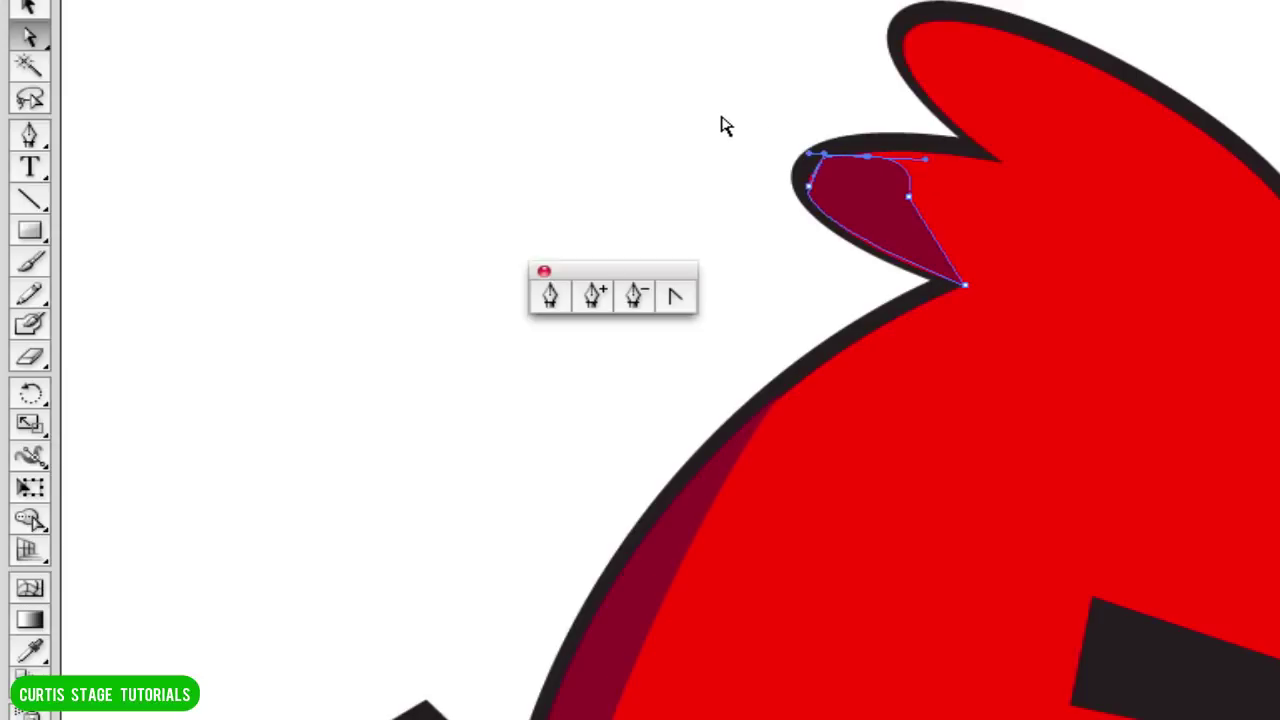
{"action": "left_click", "coordinate": [728, 127]}
- Raise the shadow's tip anchor a little and nudge the whole shape against the lower feather's outline
{"action": "left_click", "coordinate": [866, 194]}
{"action": "left_click", "coordinate": [808, 186]}
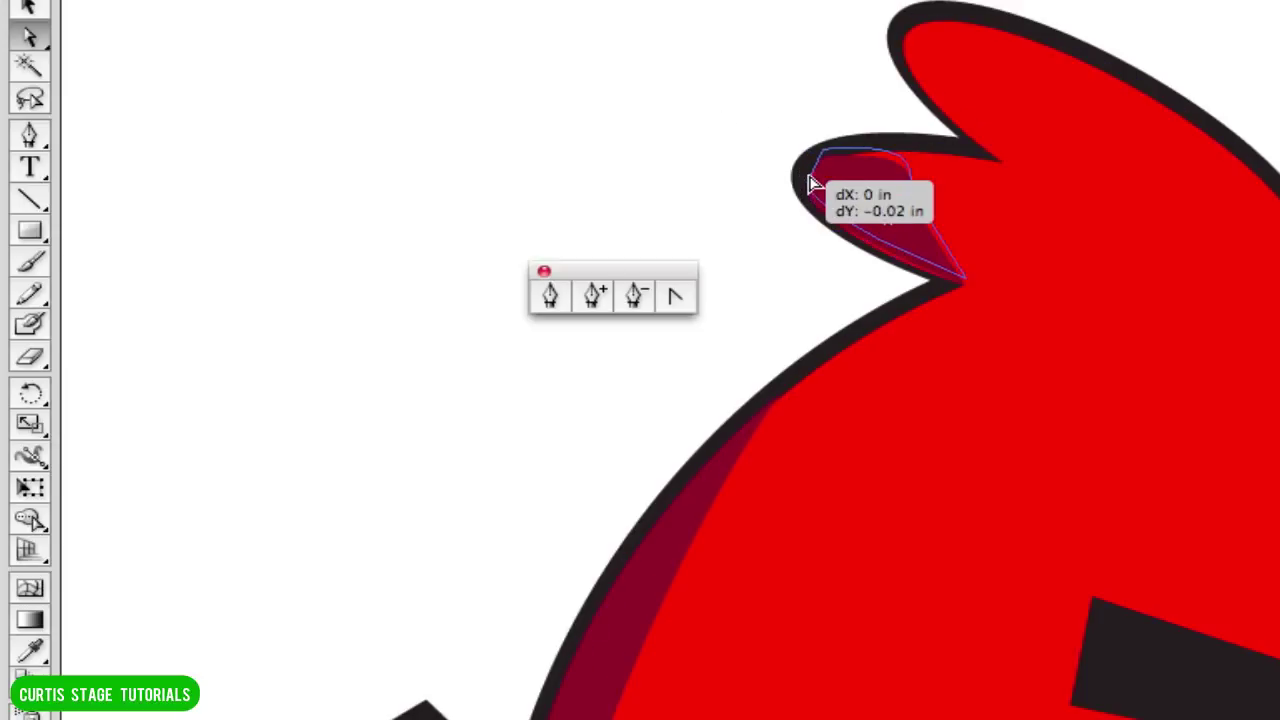
{"action": "mouse_move", "coordinate": [812, 198]}
{"action": "left_mouse_down"}
{"action": "mouse_move", "coordinate": [848, 194]}
{"action": "mouse_move", "coordinate": [808, 186]}
{"action": "left_mouse_up"}
{"action": "left_click", "coordinate": [889, 209]}
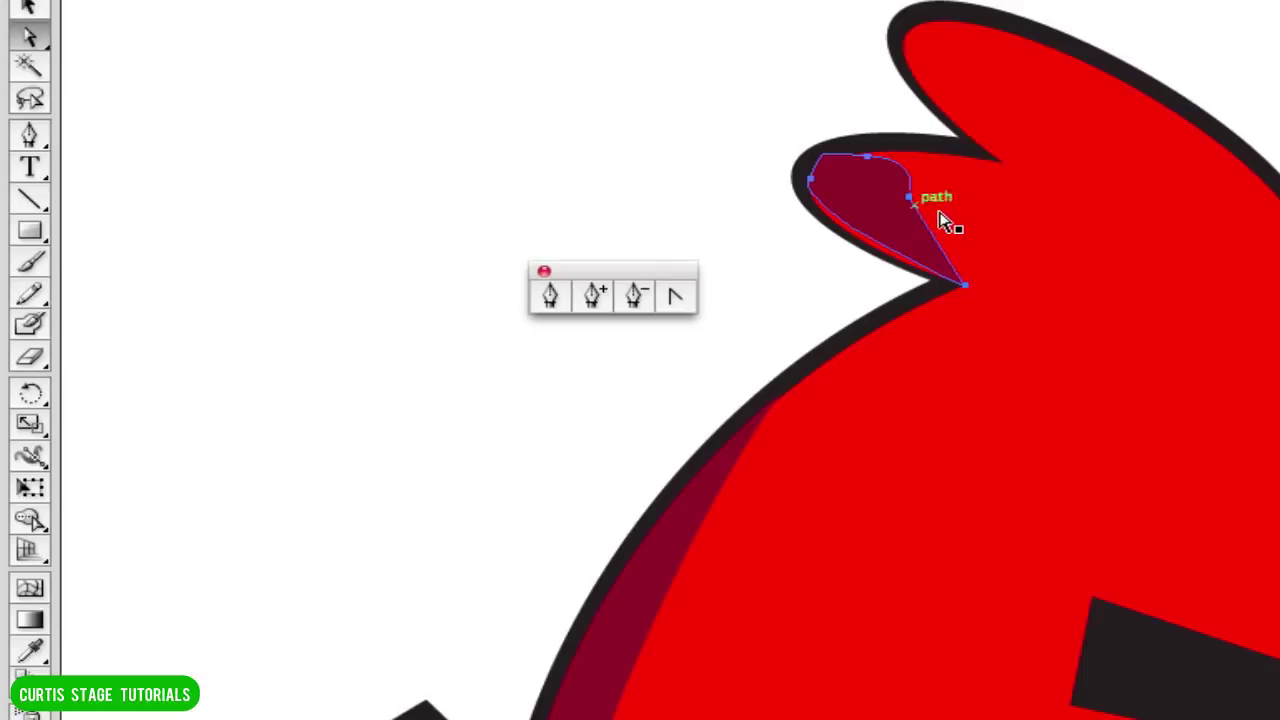
{"action": "key", "text": "Left"}
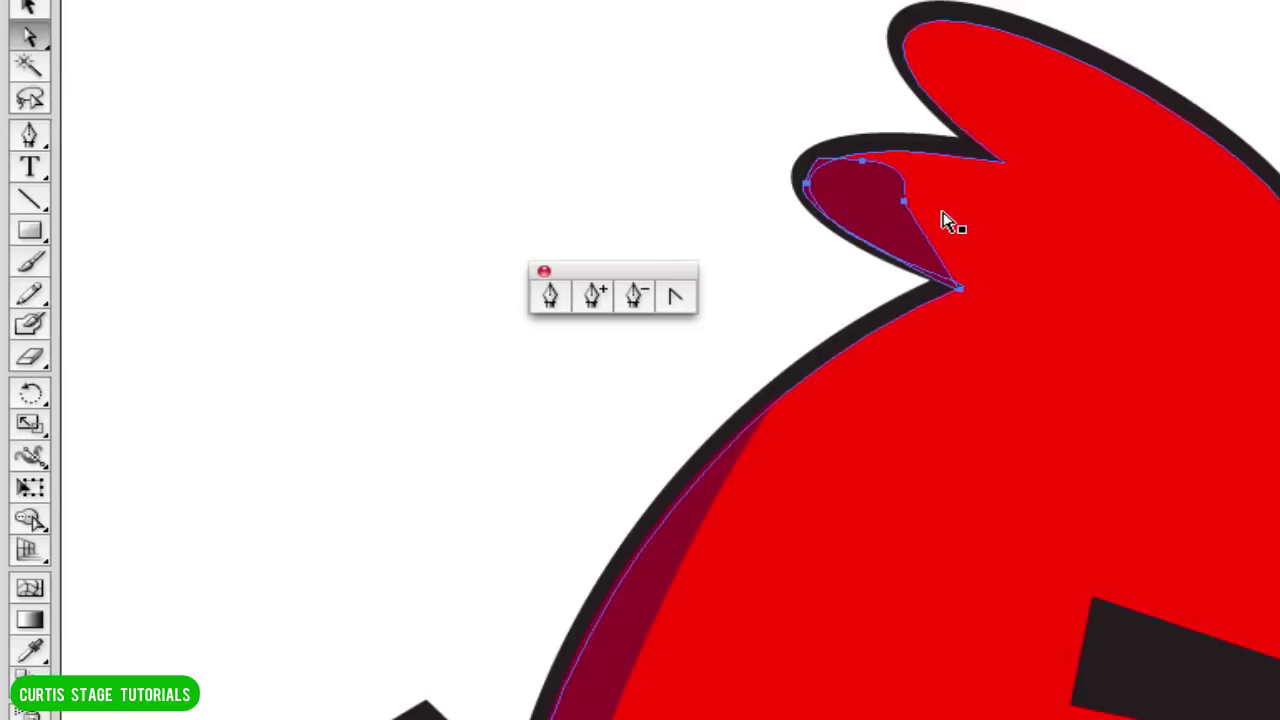
{"action": "left_click", "coordinate": [706, 206]}
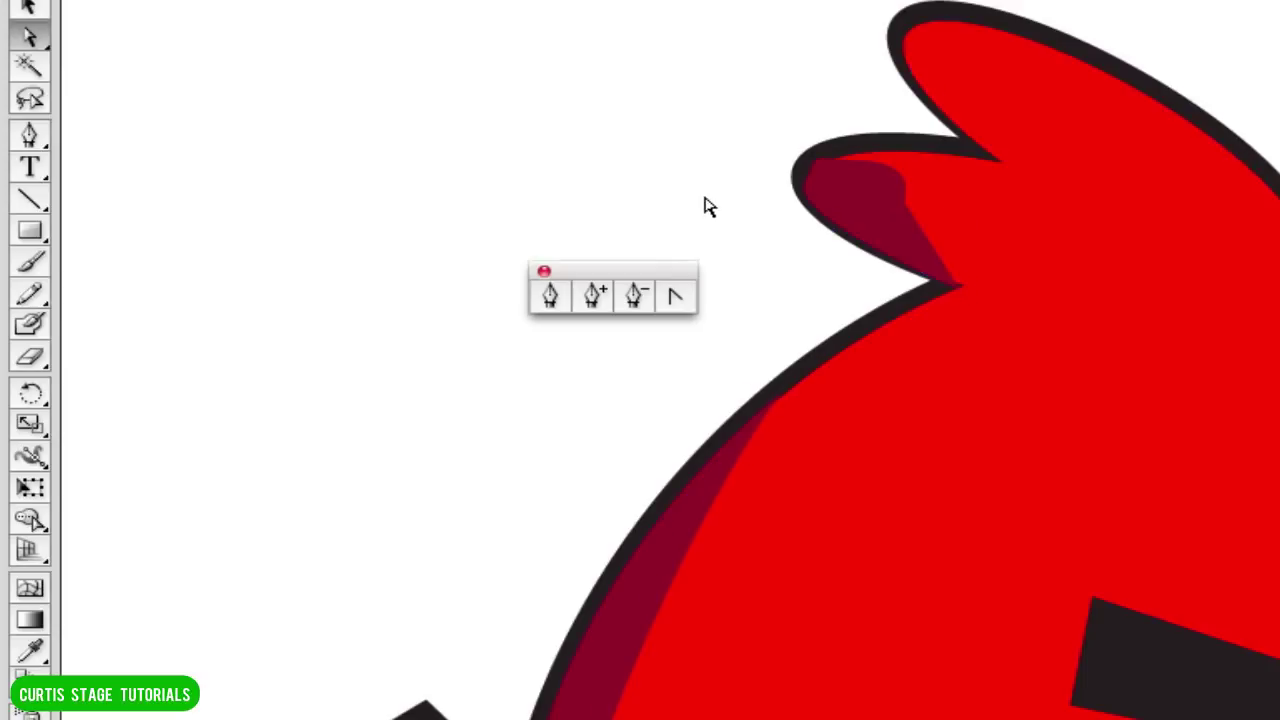
- Convert the inner and upper anchors of the lower feather's shadow with direction handles to smooth its edge
{"action": "left_click", "coordinate": [904, 203]}
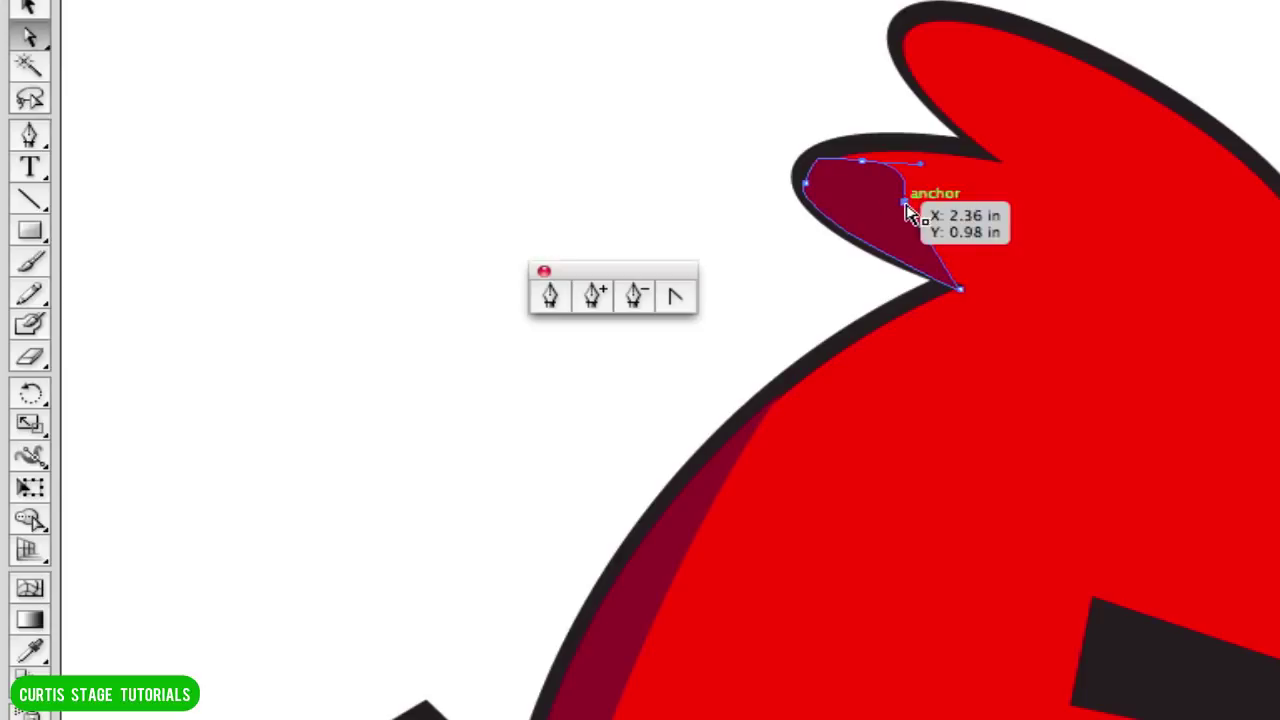
{"action": "left_click", "coordinate": [675, 296]}
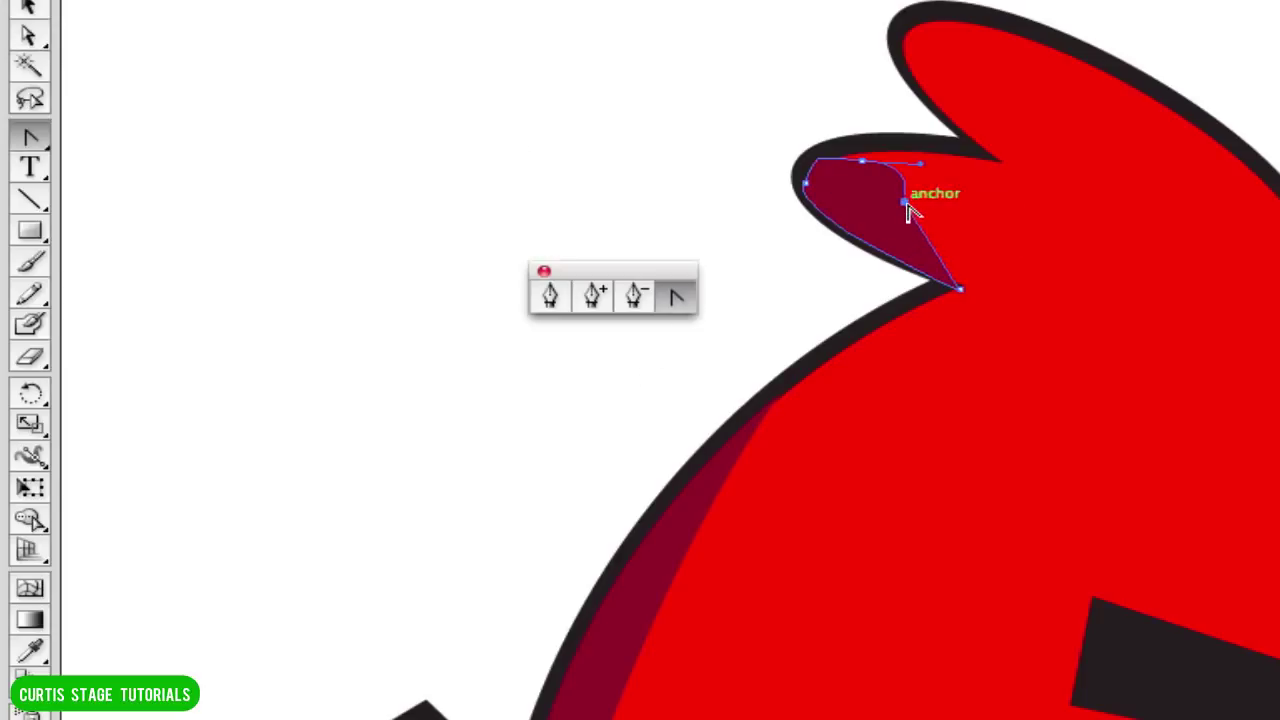
{"action": "left_click_drag", "start_coordinate": [903, 202], "coordinate": [934, 240]}
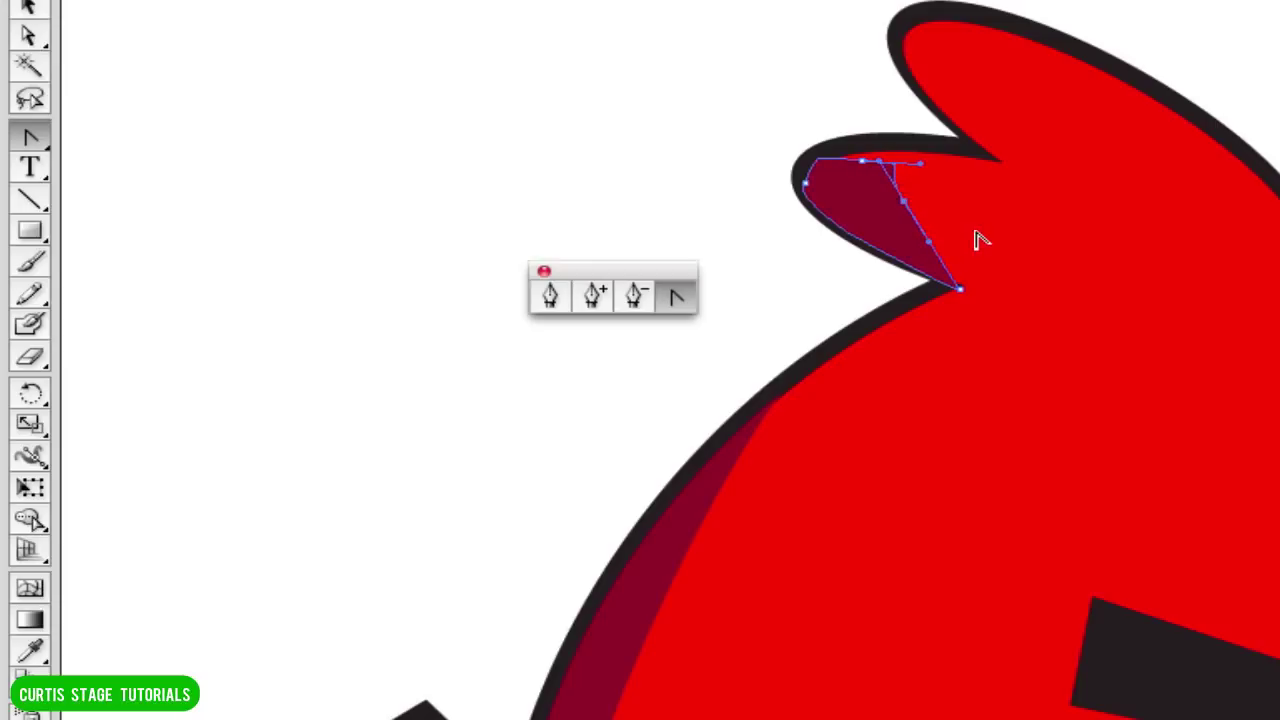
{"action": "left_click_drag", "start_coordinate": [922, 170], "coordinate": [920, 197]}
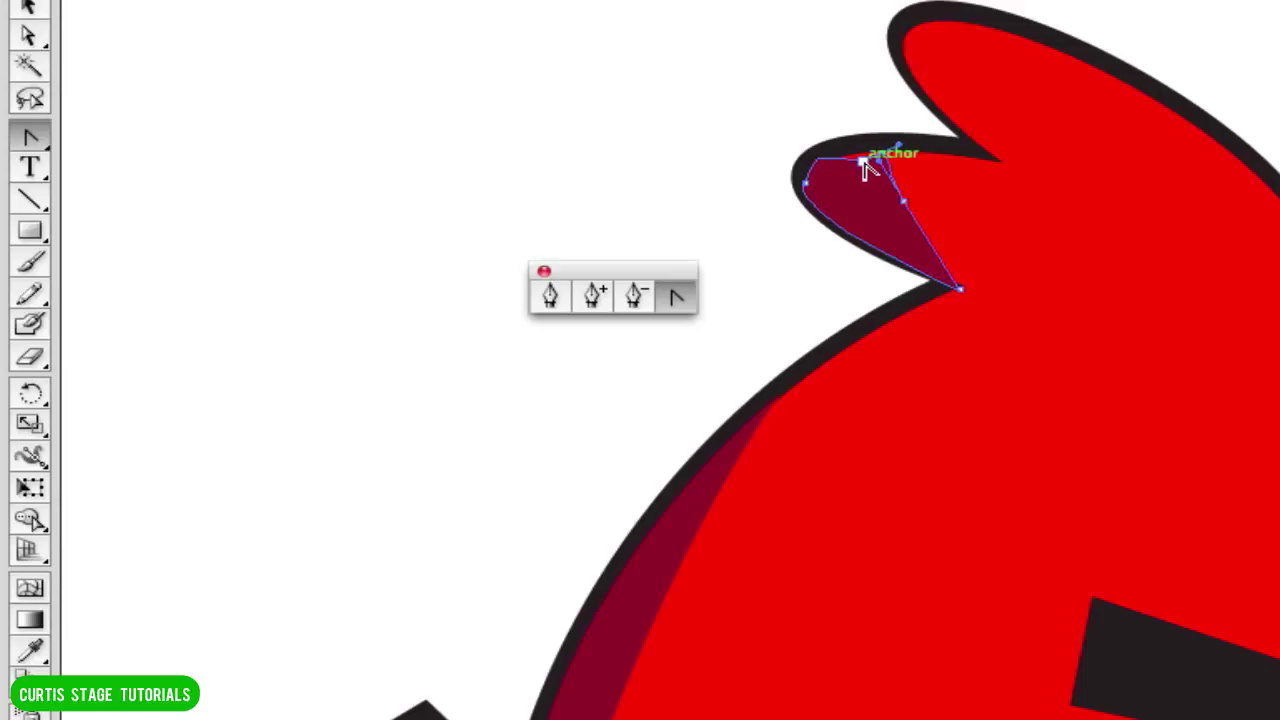
{"action": "mouse_move", "coordinate": [871, 157]}
{"action": "left_mouse_down"}
{"action": "mouse_move", "coordinate": [943, 163]}
{"action": "mouse_move", "coordinate": [868, 176]}
{"action": "left_mouse_up"}
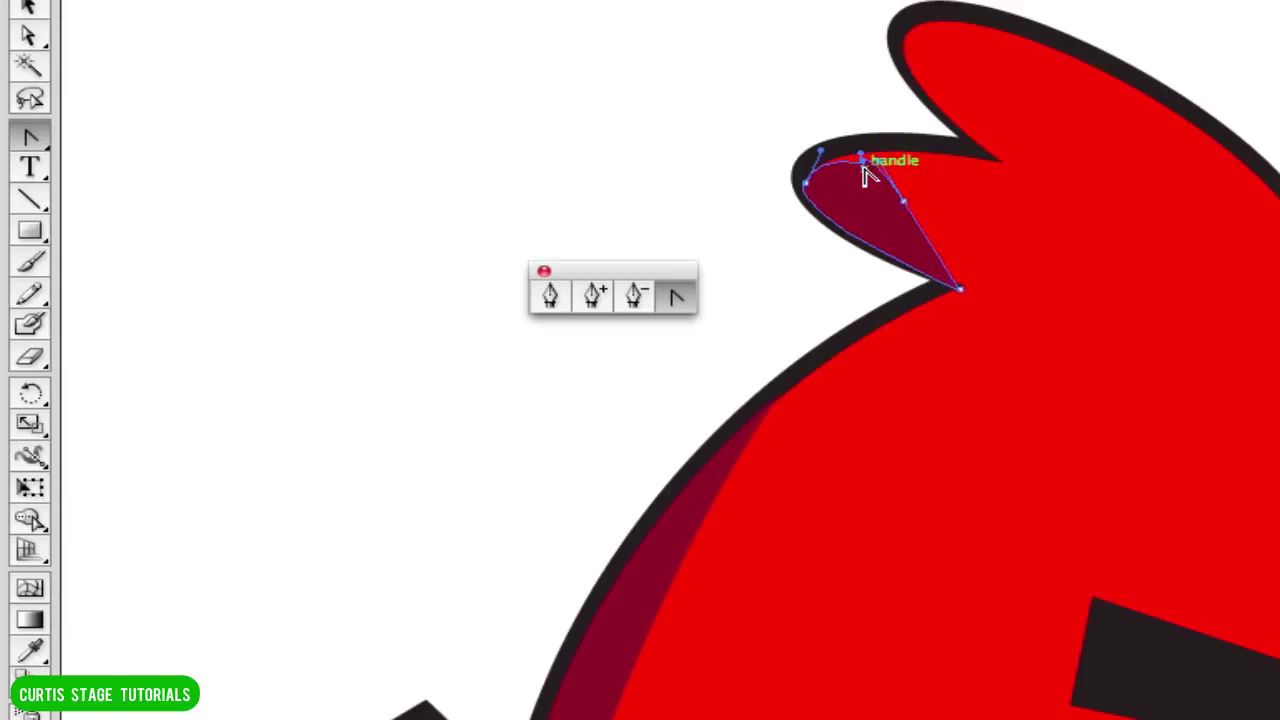
- Angle the handles of the feather shadow's upper anchor and move that anchor up onto the black outline
{"action": "scroll", "coordinate": [866, 177], "scroll_direction": "down", "scroll_amount": 5}
{"action": "scroll", "coordinate": [866, 177], "scroll_direction": "right", "scroll_amount": 4}
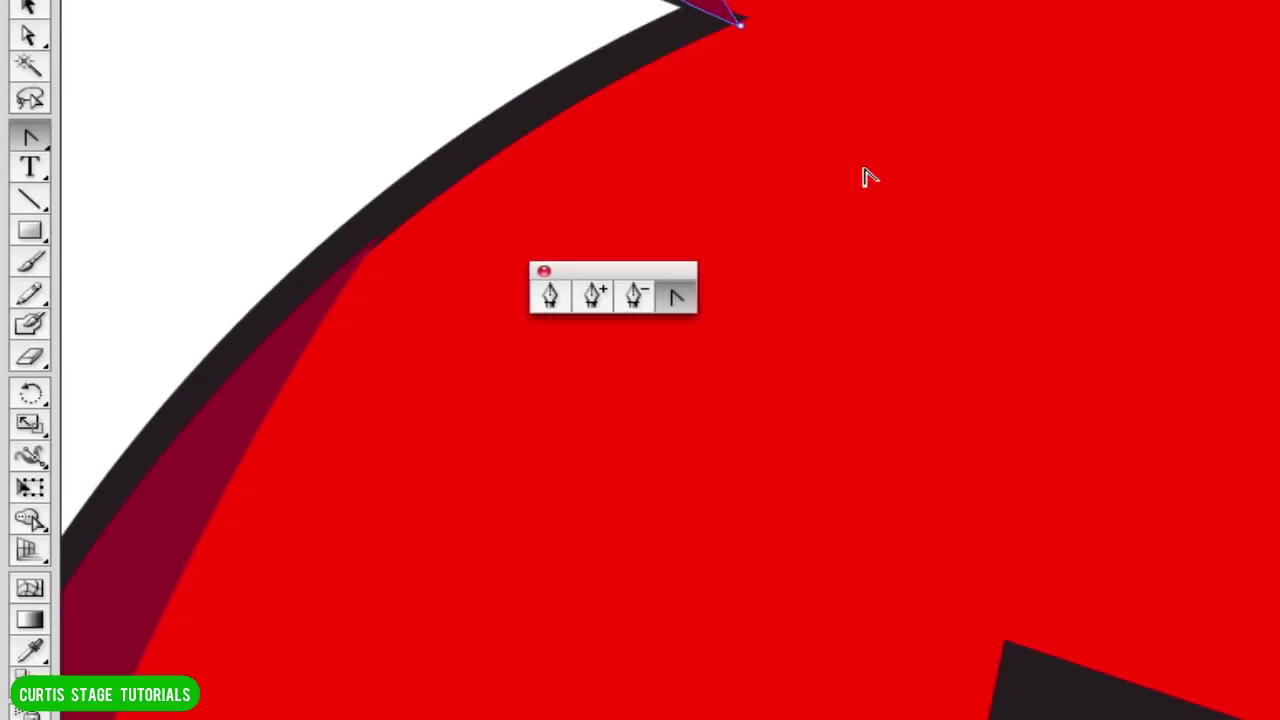
{"action": "left_click_drag", "start_coordinate": [771, 135], "coordinate": [1063, 614]}
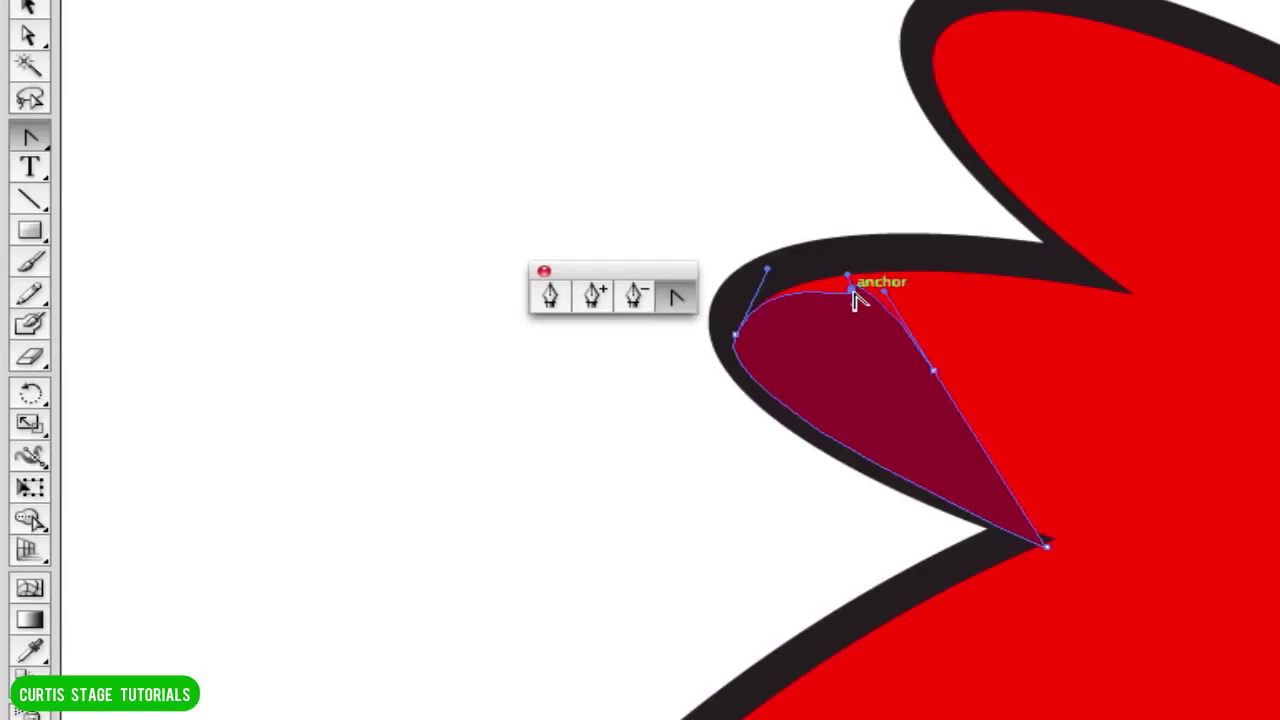
{"action": "left_click_drag", "start_coordinate": [843, 271], "coordinate": [841, 277]}
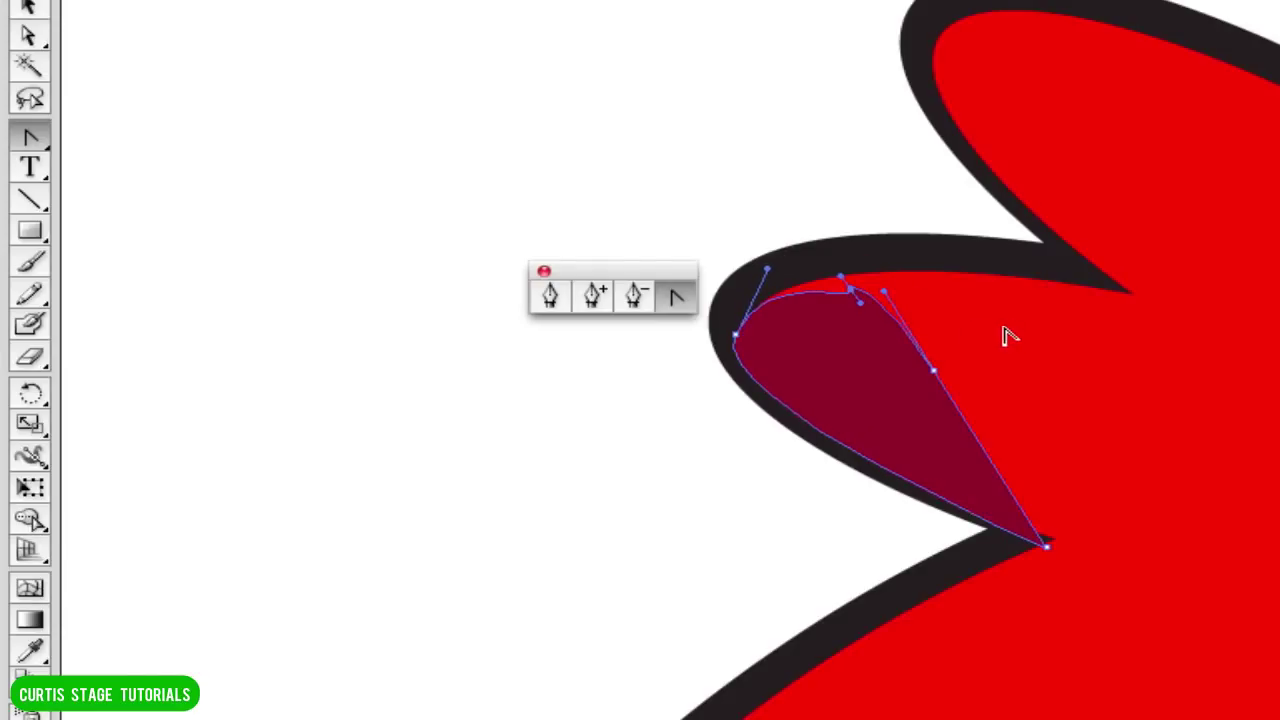
{"action": "left_click", "coordinate": [28, 37]}
{"action": "left_click_drag", "start_coordinate": [858, 294], "coordinate": [831, 276]}
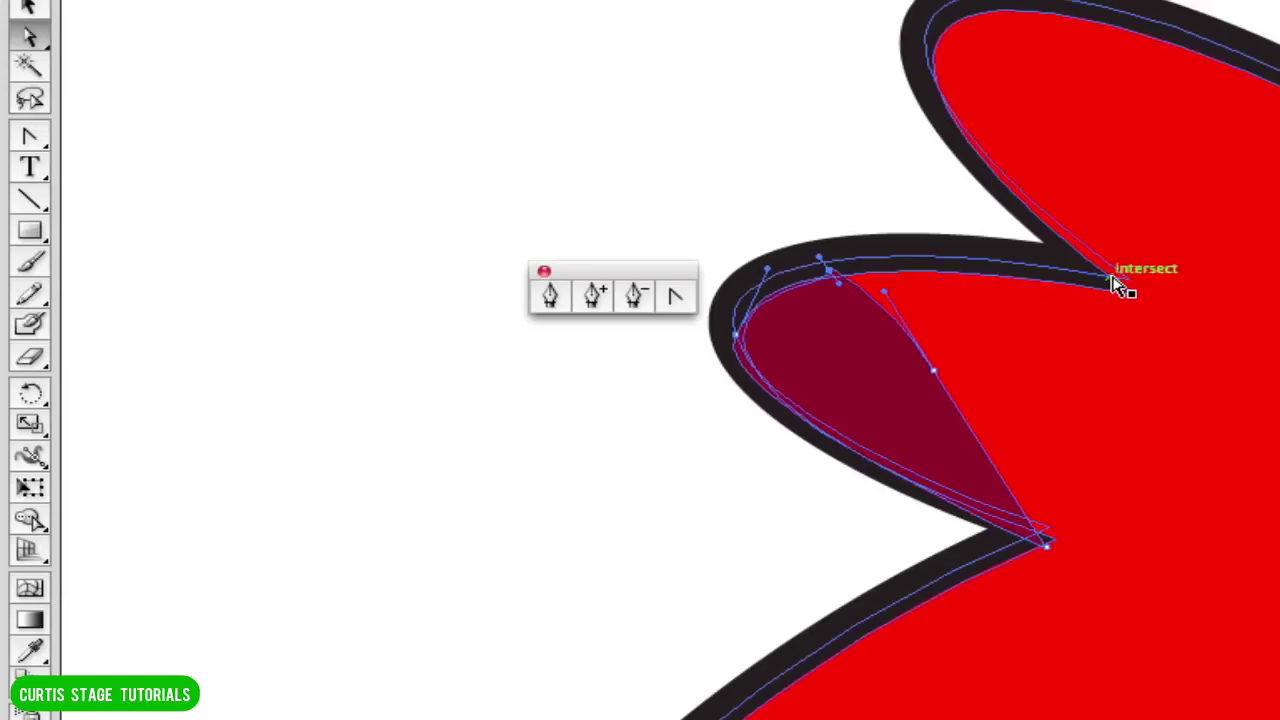
- Move the shadow's lowest anchor onto the corner where the lower feather meets the body outline
{"action": "left_click", "coordinate": [937, 374]}
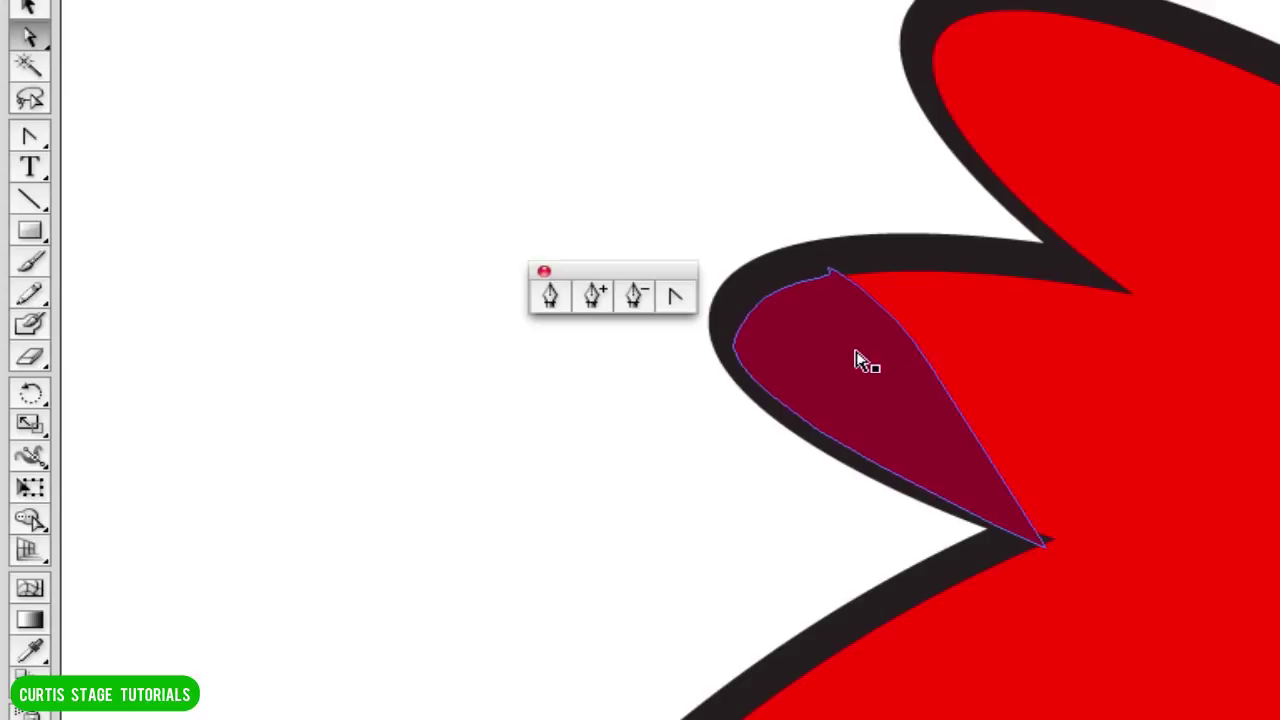
{"action": "left_click", "coordinate": [466, 512]}
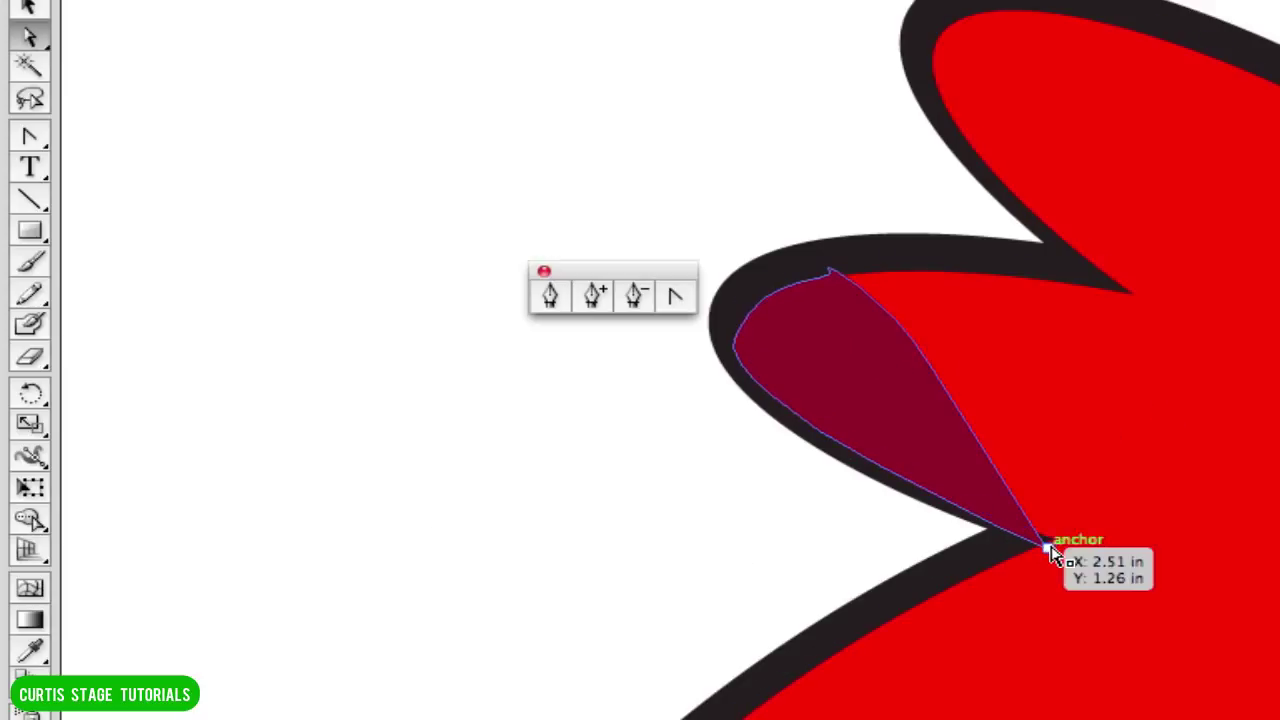
{"action": "left_click_drag", "start_coordinate": [1050, 548], "coordinate": [1058, 538]}
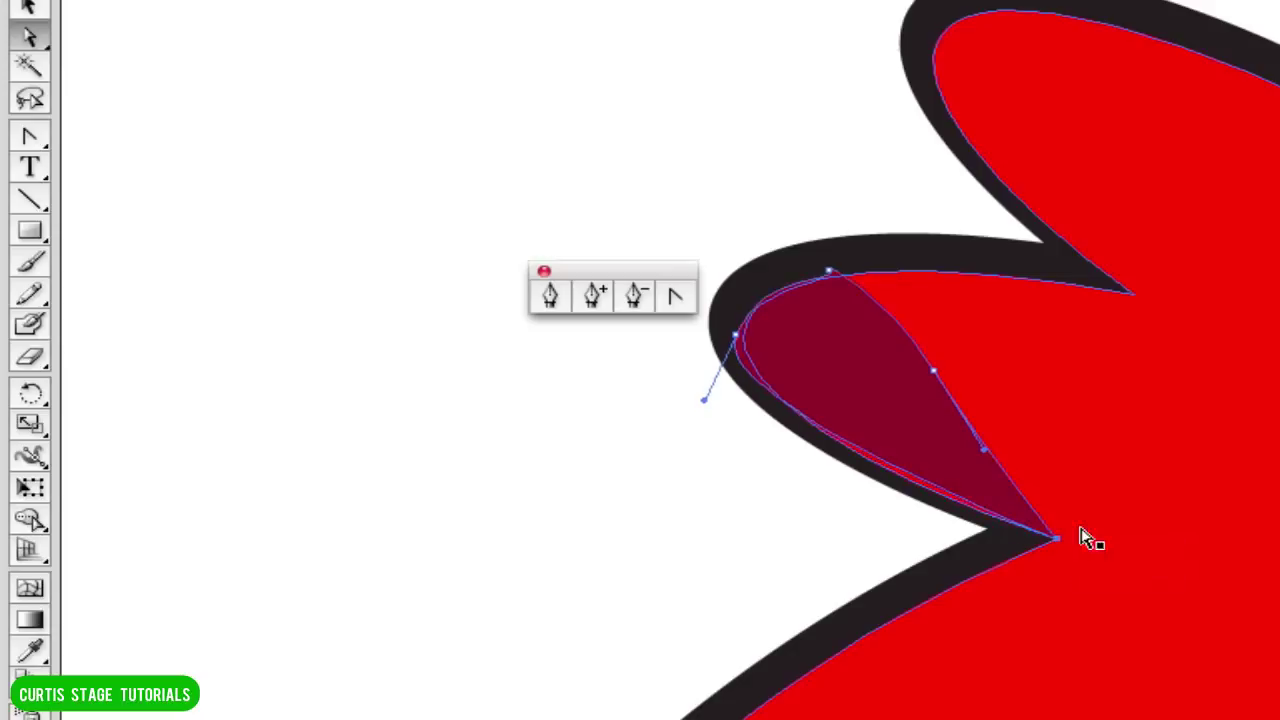
{"action": "left_click", "coordinate": [640, 490]}
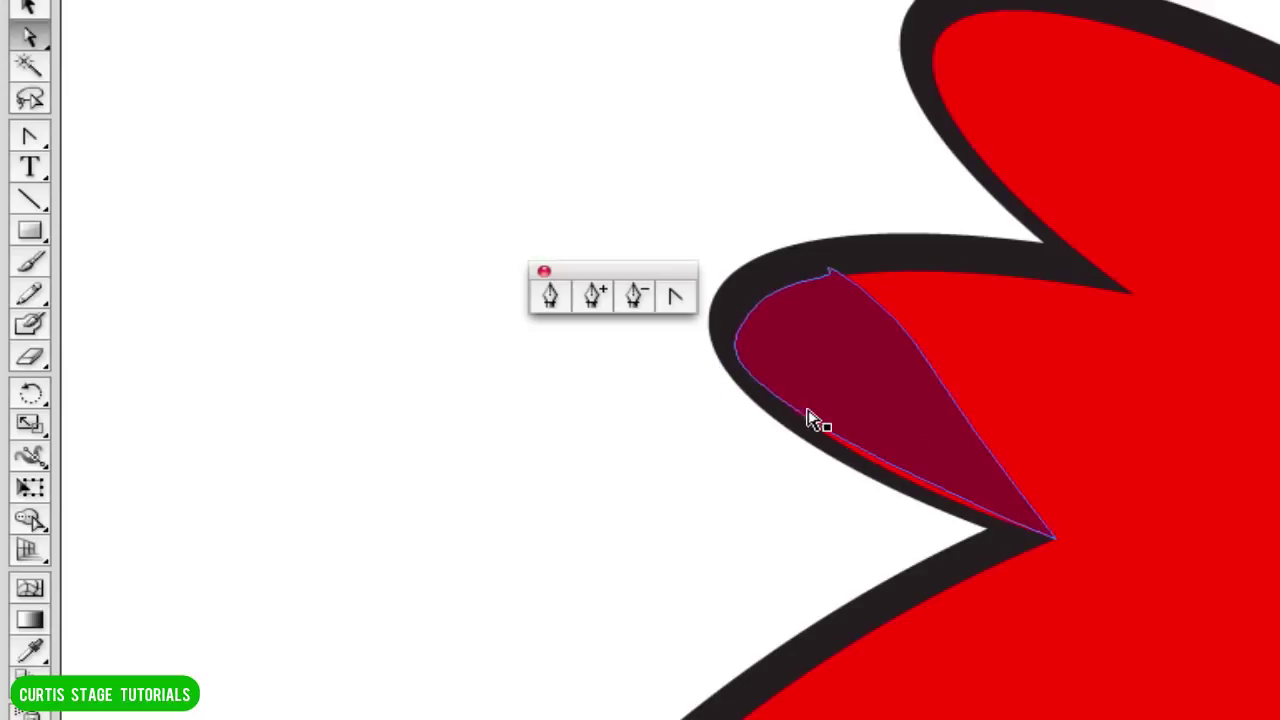
- Duplicate the lower feather's shadow onto the upper head feather
{"action": "left_click", "coordinate": [876, 402]}
{"action": "left_click_drag", "start_coordinate": [868, 399], "coordinate": [1038, 138]}
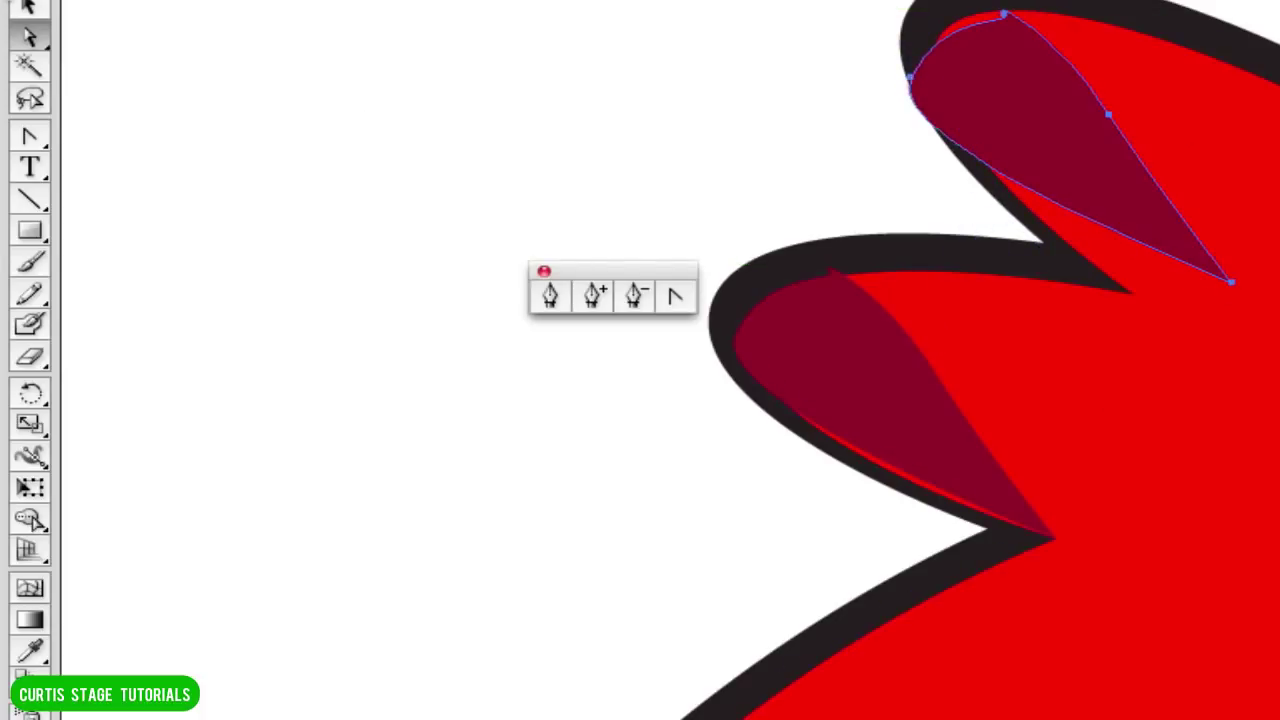
{"action": "key", "text": "v"}
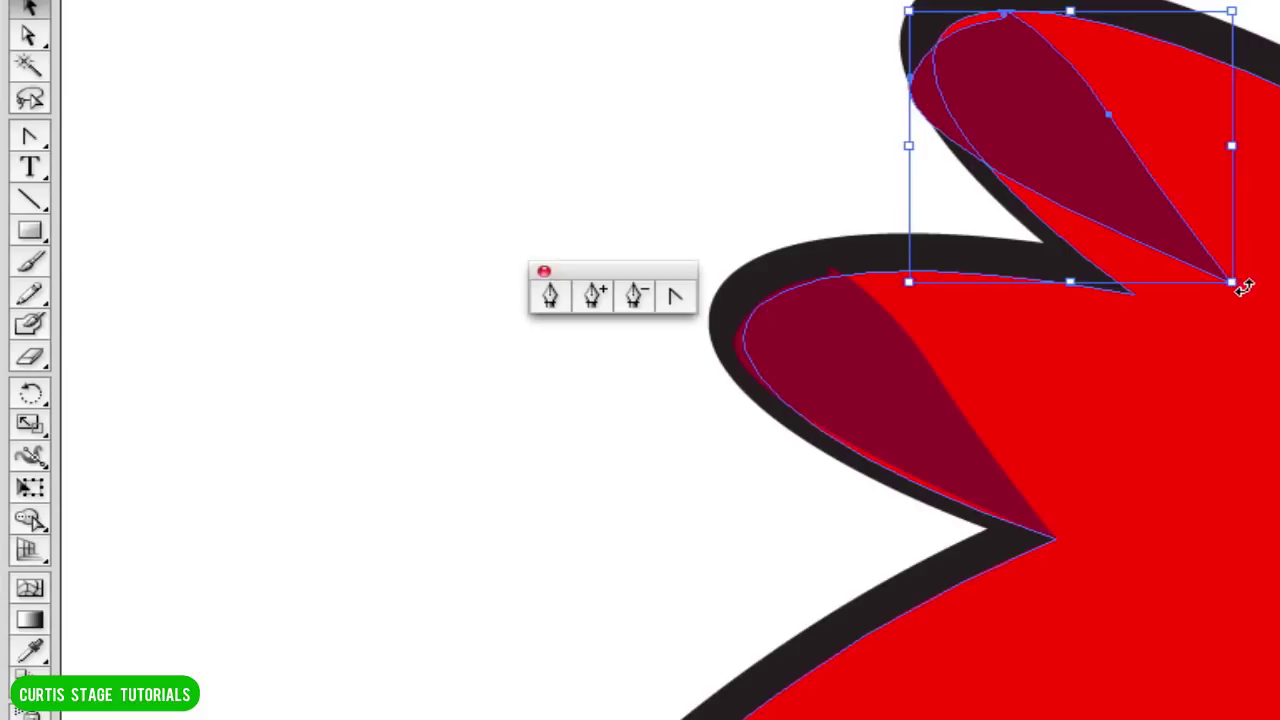
- Rotate the duplicated shadow clockwise, scale it down slightly and position it to fit the upper feather's outline
{"action": "left_click_drag", "start_coordinate": [1240, 286], "coordinate": [1177, 328]}
{"action": "left_click_drag", "start_coordinate": [1110, 210], "coordinate": [1078, 208]}
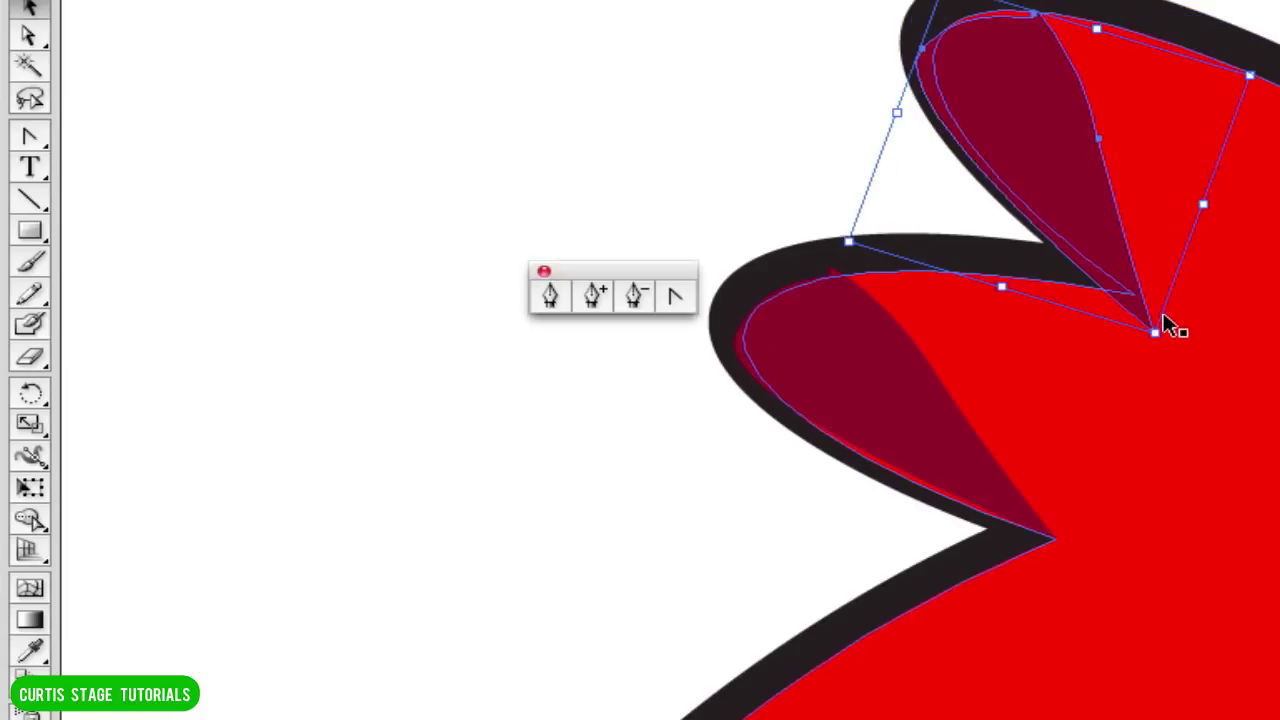
{"action": "left_click_drag", "start_coordinate": [1148, 330], "coordinate": [1127, 285]}
{"action": "left_click_drag", "start_coordinate": [1057, 180], "coordinate": [1052, 181]}
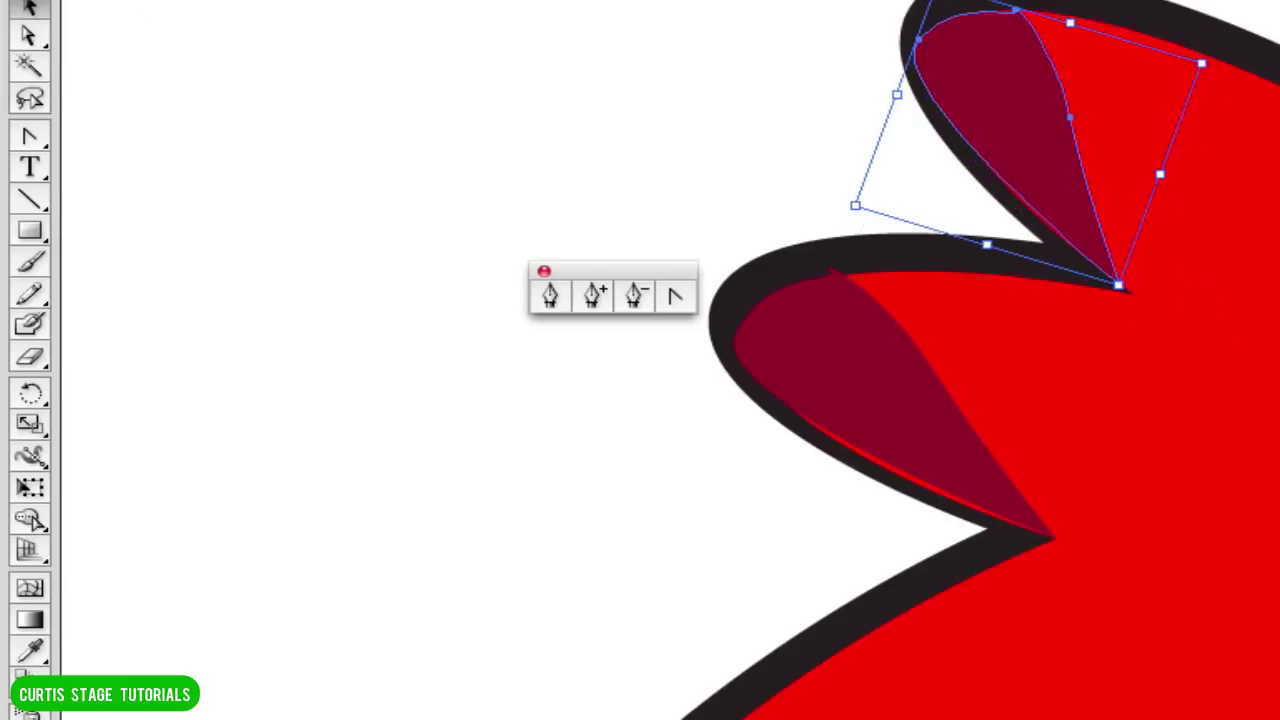
{"action": "key", "text": "super+shift+a"}
- Close the floating Pathfinder panel group to clear the space around the bird's belly
{"action": "key", "text": "super+minus"}
{"action": "key", "text": "super+minus"}
{"action": "key", "text": "super+minus"}
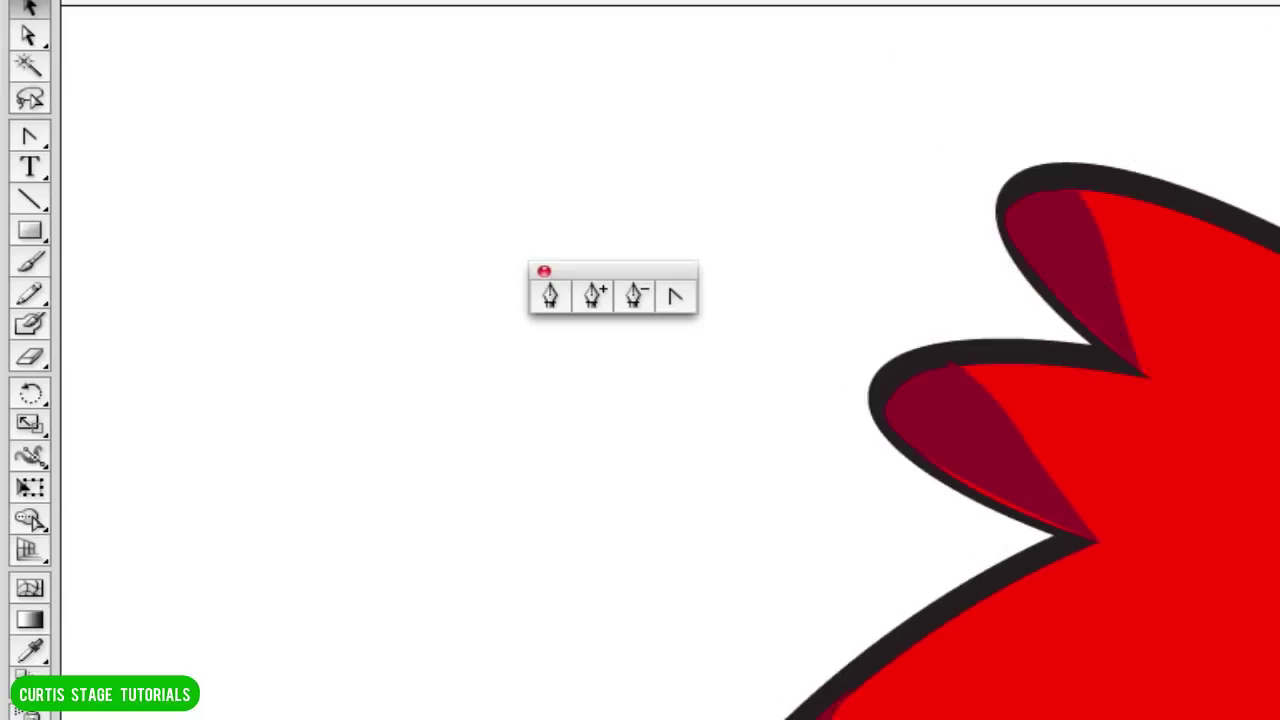
{"action": "key", "text": "super+minus"}
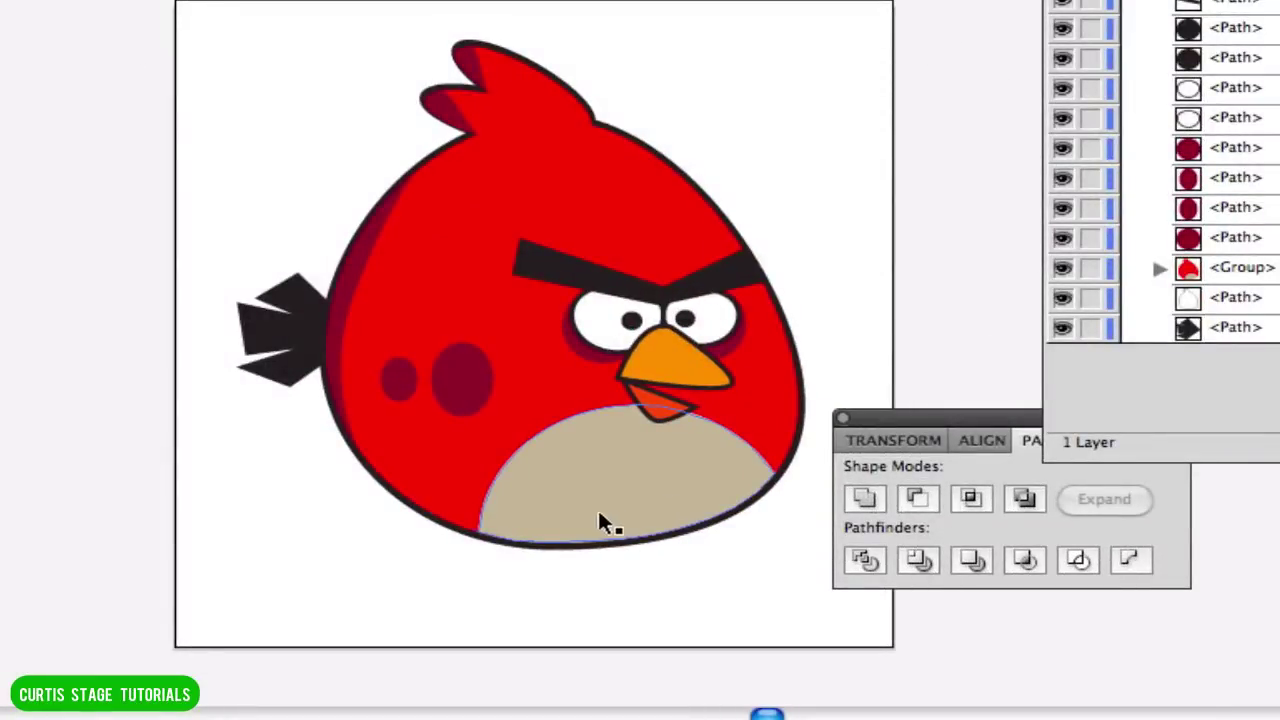
{"action": "left_click_drag", "start_coordinate": [822, 304], "coordinate": [578, 12]}
{"action": "key", "text": "super+equal"}
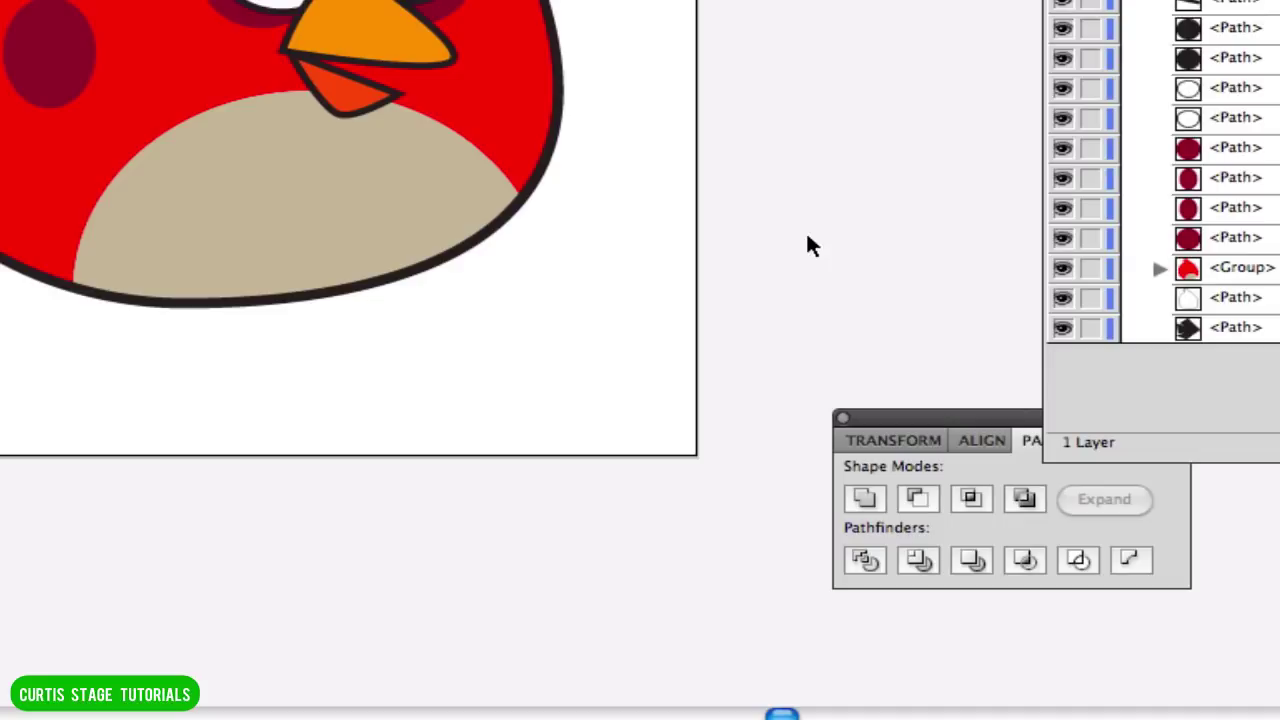
{"action": "left_click", "coordinate": [843, 418]}
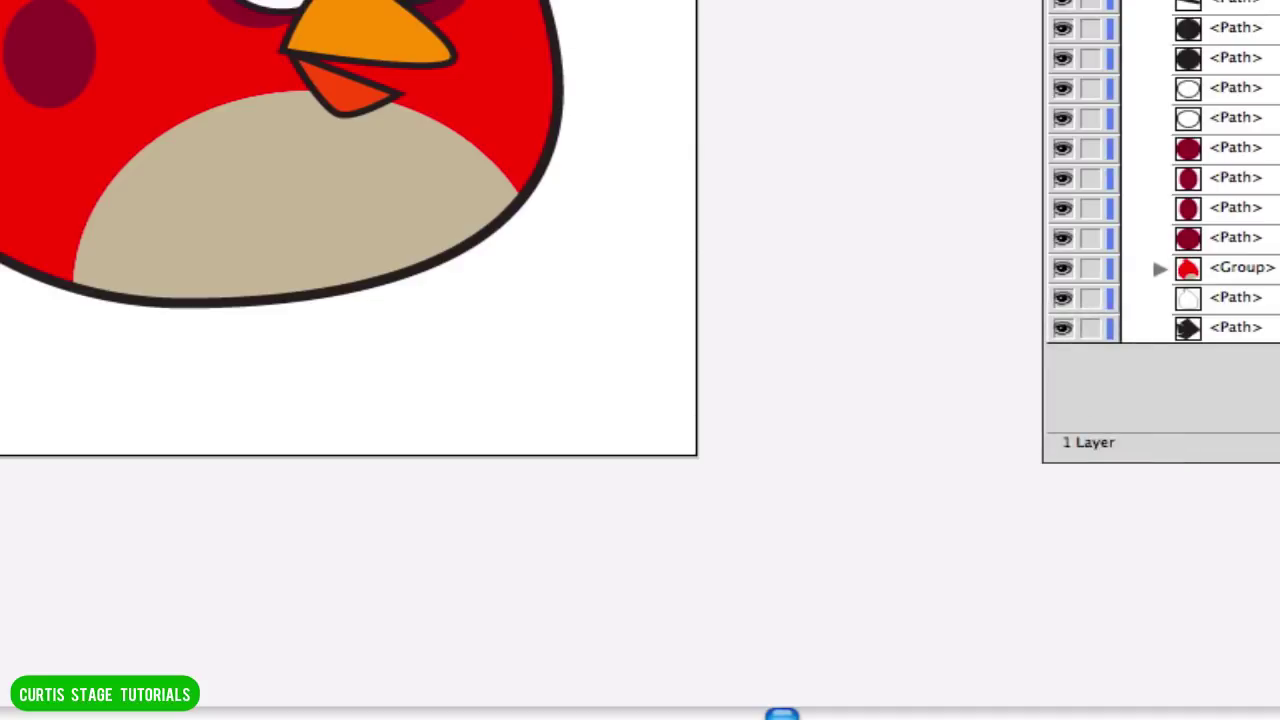